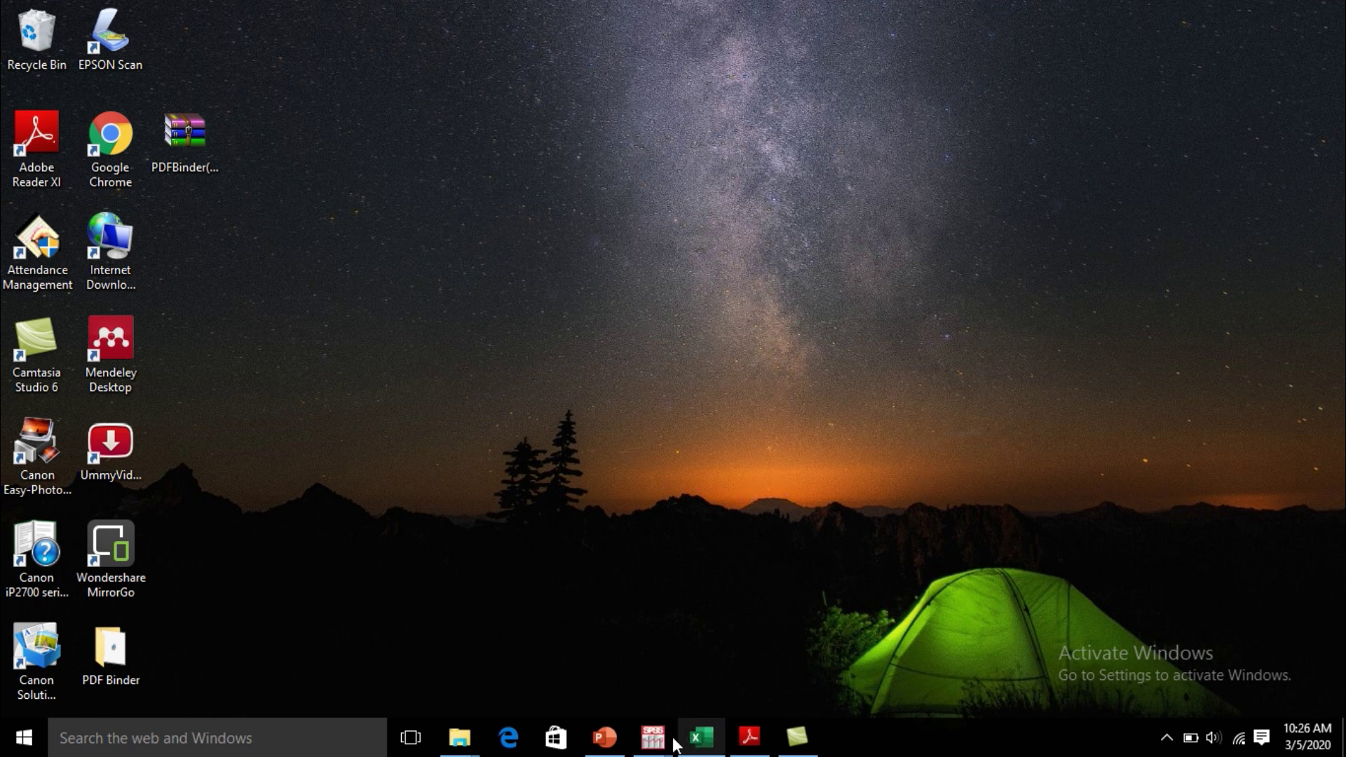
Step: Review the heterogeneous independent t-test slide in PowerPoint and the X1 and X2 data columns on Sheet2 in Excel
{"action": "left_click", "coordinate": [604, 738]}
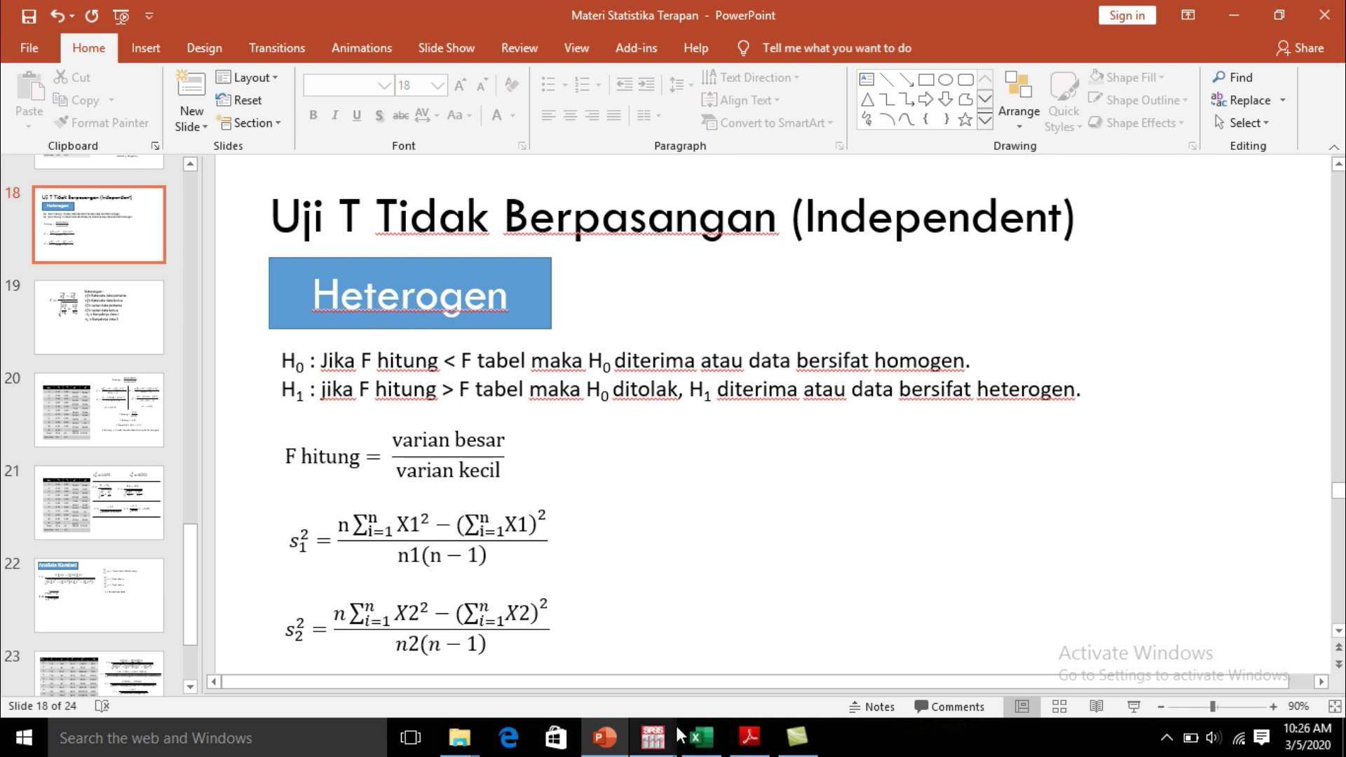
{"action": "left_click", "coordinate": [697, 737]}
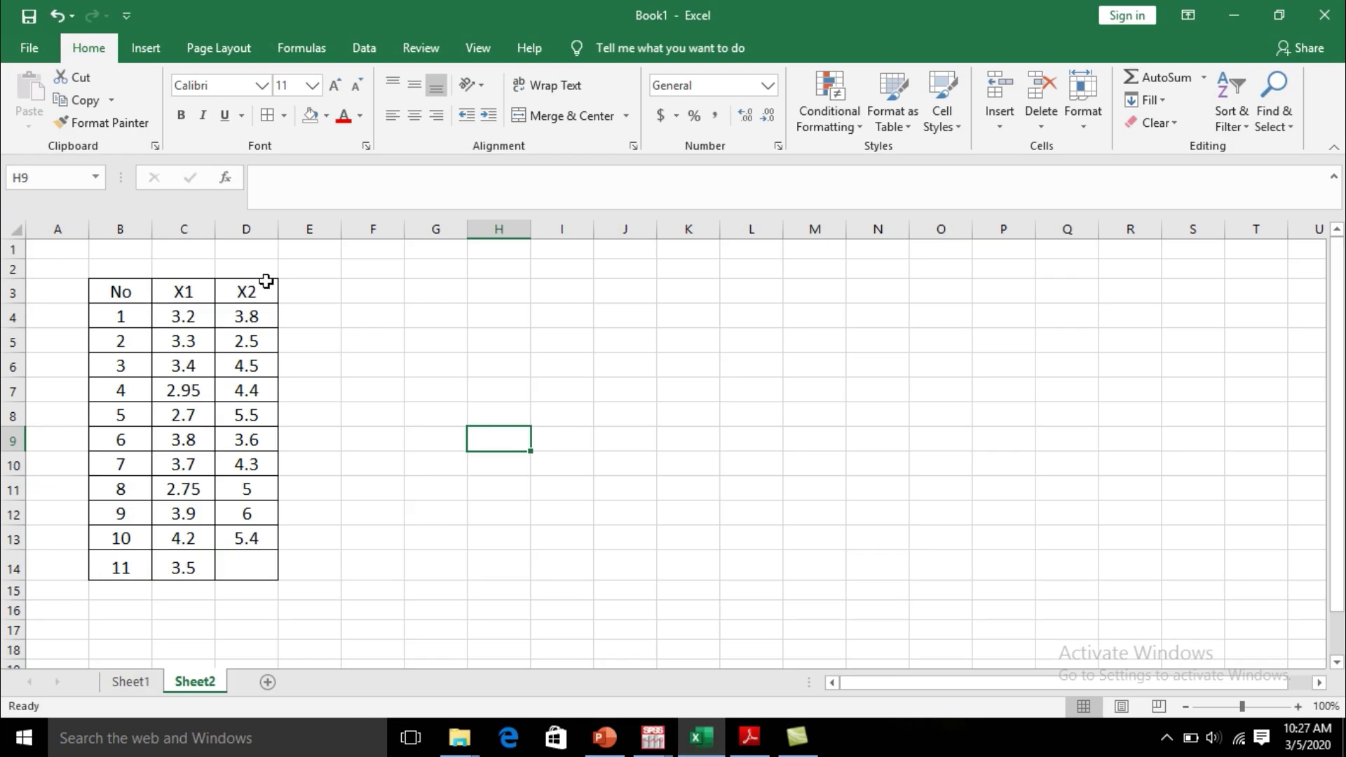
{"action": "left_click", "coordinate": [364, 514]}
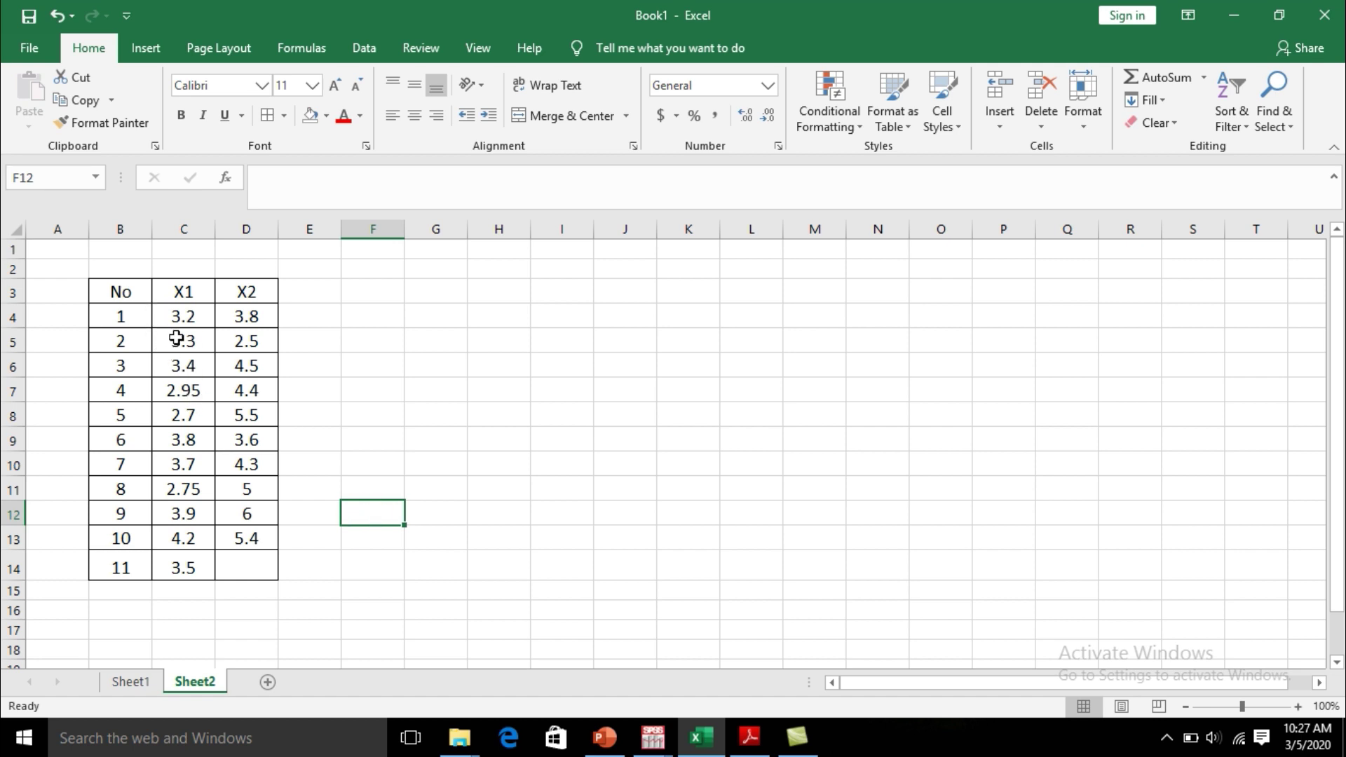
{"action": "left_click_drag", "start_coordinate": [180, 316], "coordinate": [187, 555]}
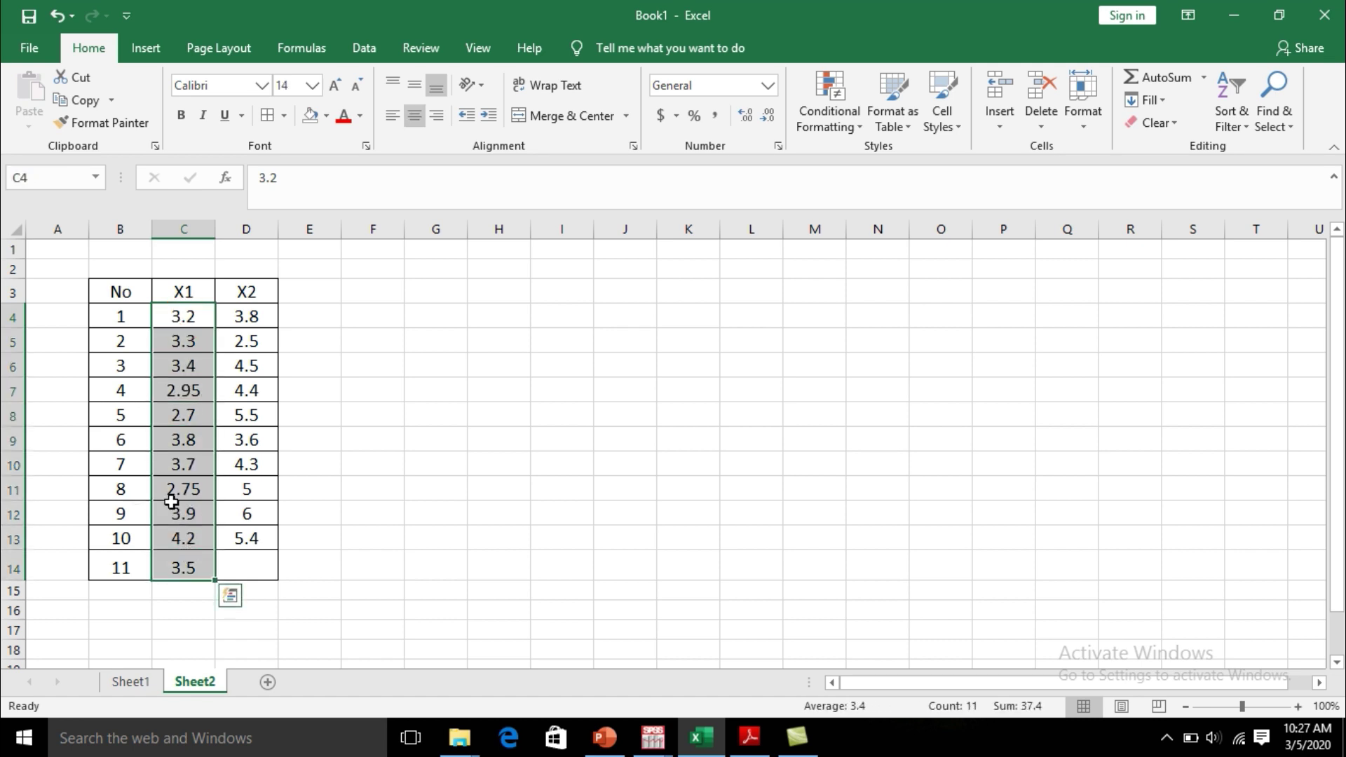
{"action": "left_click_drag", "start_coordinate": [251, 313], "coordinate": [244, 534]}
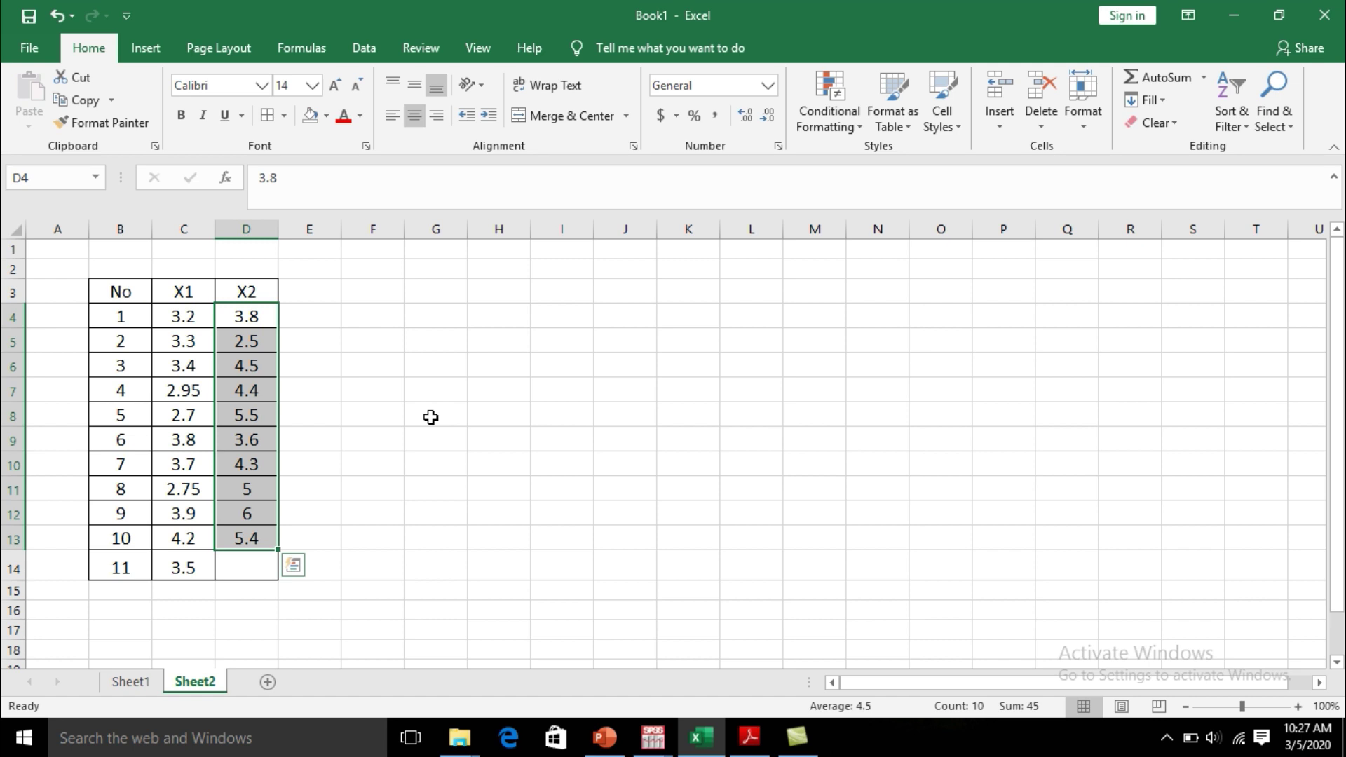
{"action": "left_click", "coordinate": [416, 392]}
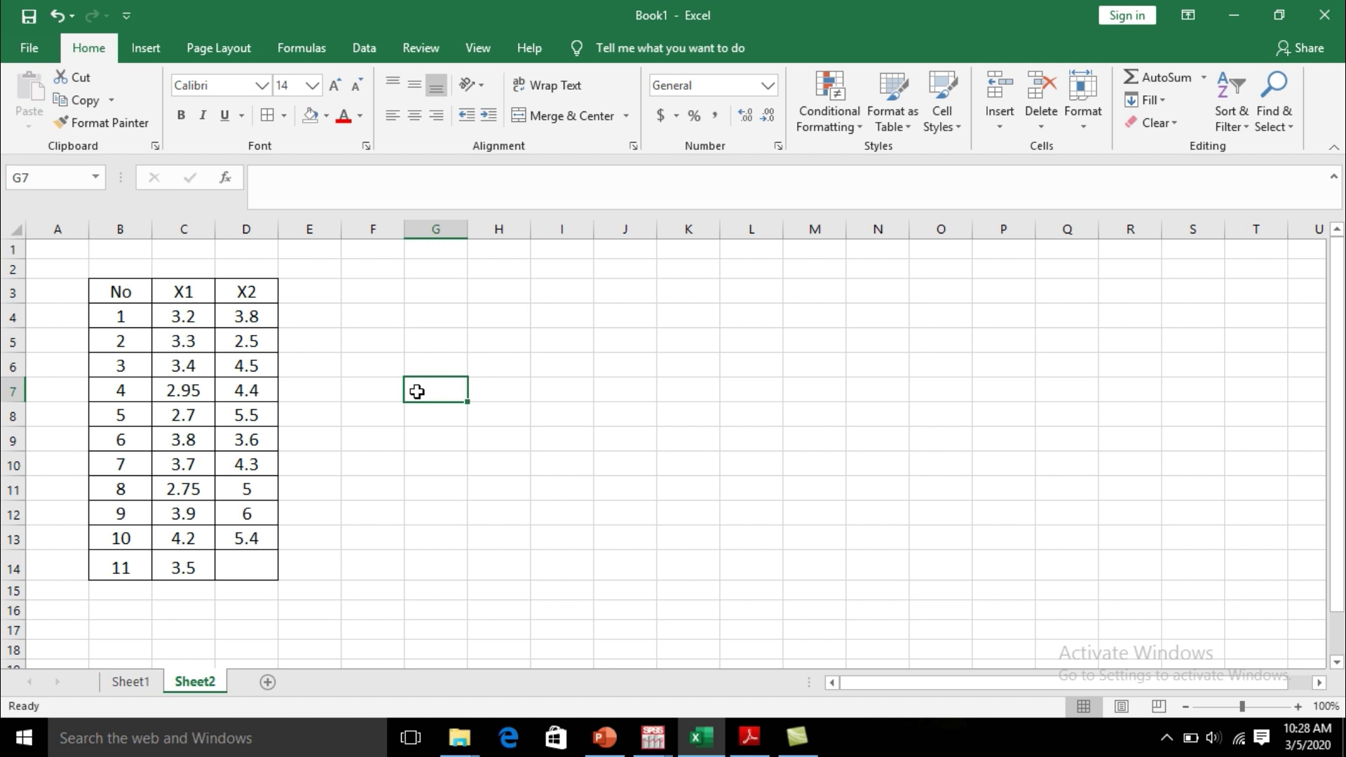
Step: Capture the F hitung and variance formulas from the PowerPoint slide with Snipping Tool
{"action": "left_click", "coordinate": [602, 740]}
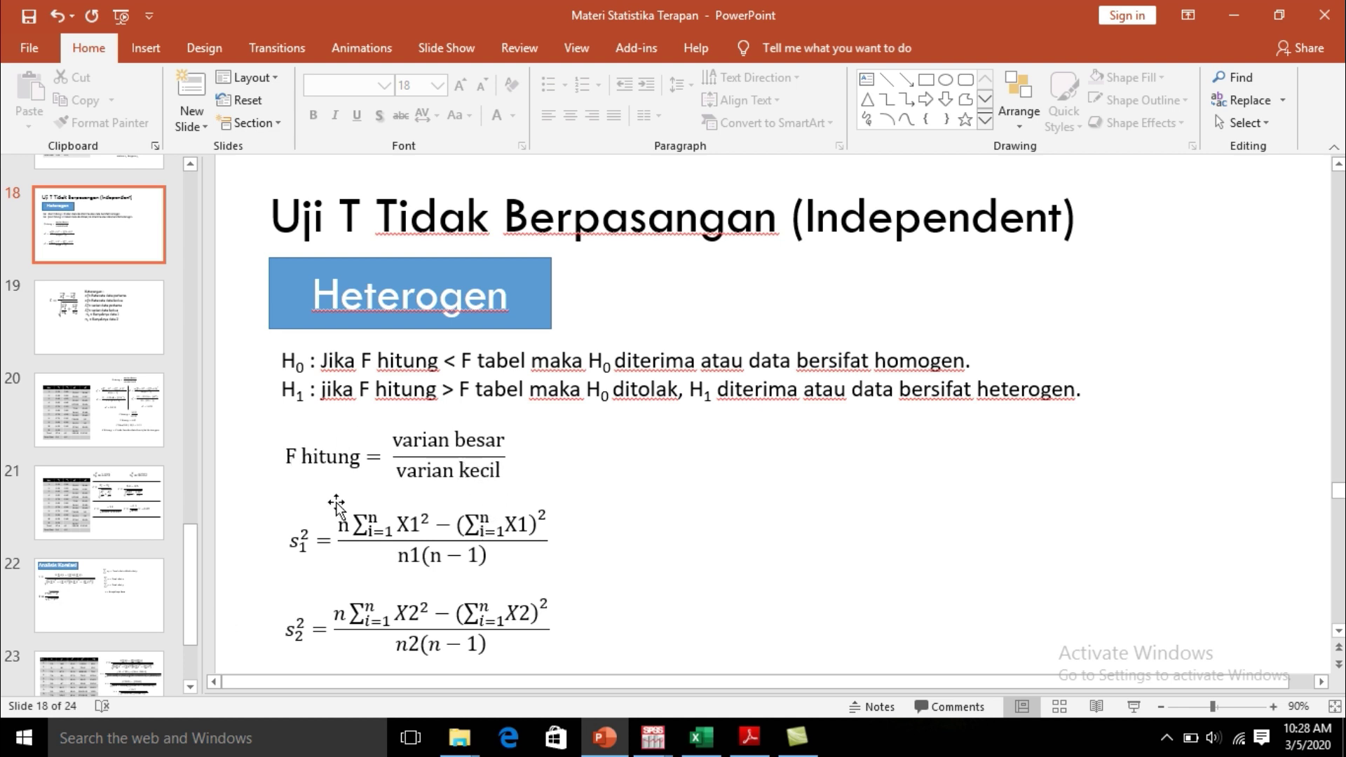
{"action": "left_click", "coordinate": [266, 724]}
{"action": "type", "text": "sni"}
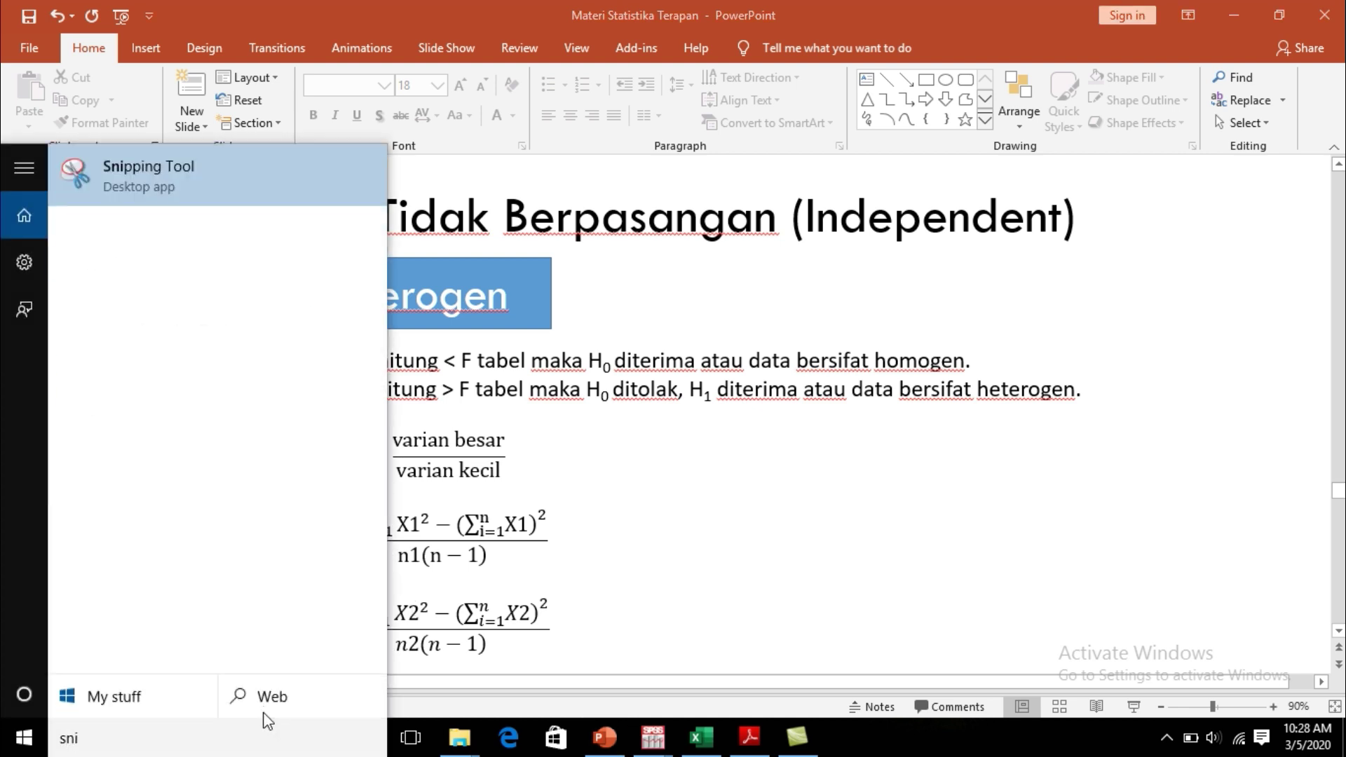
{"action": "left_click", "coordinate": [163, 199]}
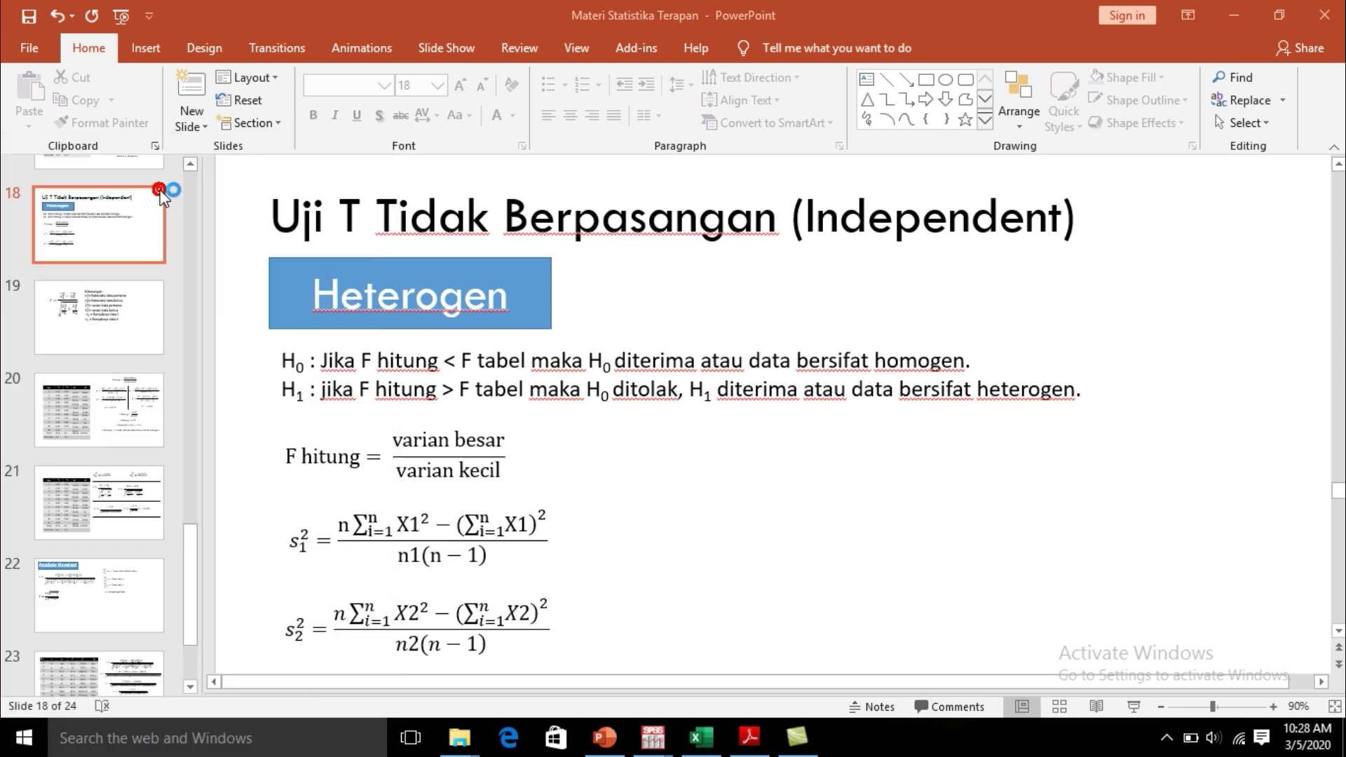
{"action": "left_click", "coordinate": [764, 415]}
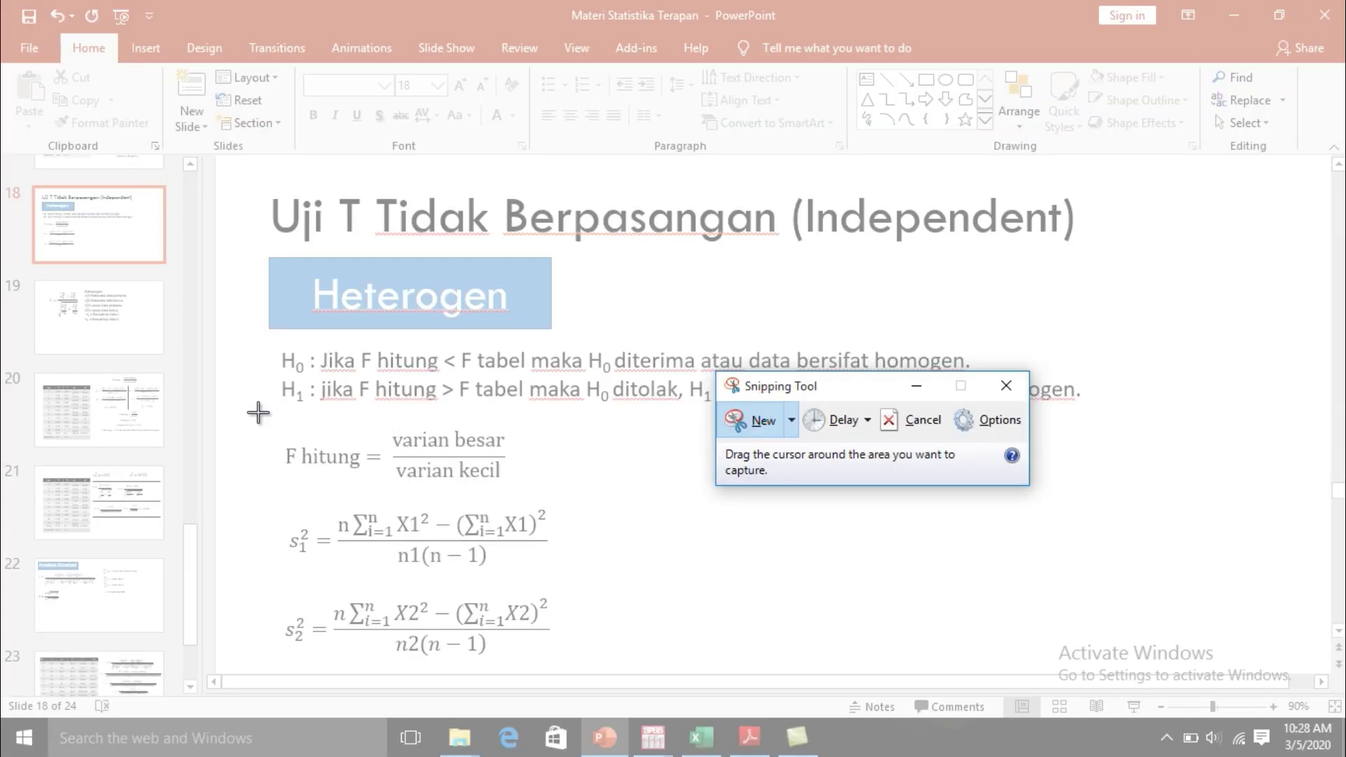
{"action": "left_click_drag", "start_coordinate": [251, 410], "coordinate": [591, 666]}
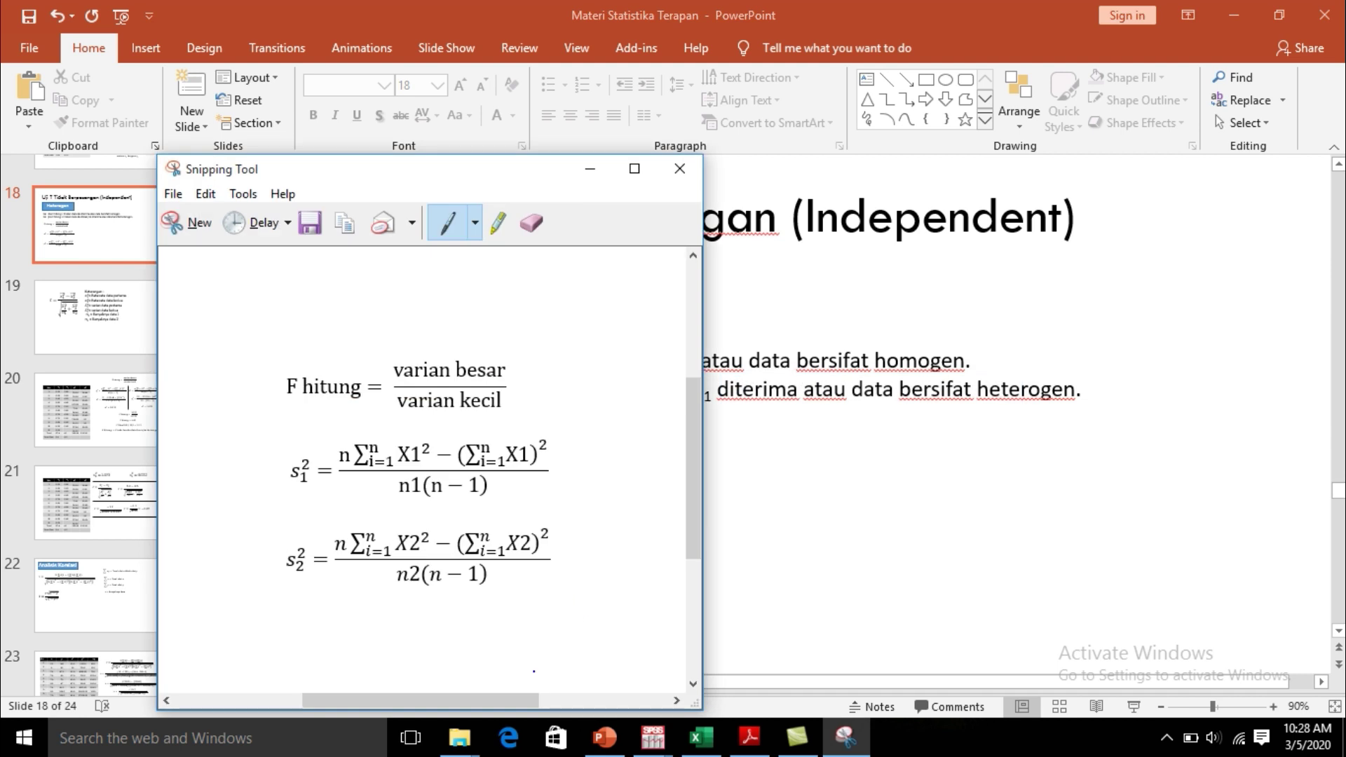
Step: Paste the captured formulas into Sheet2 of the Excel workbook and place the picture beside the data table
{"action": "left_click", "coordinate": [702, 738]}
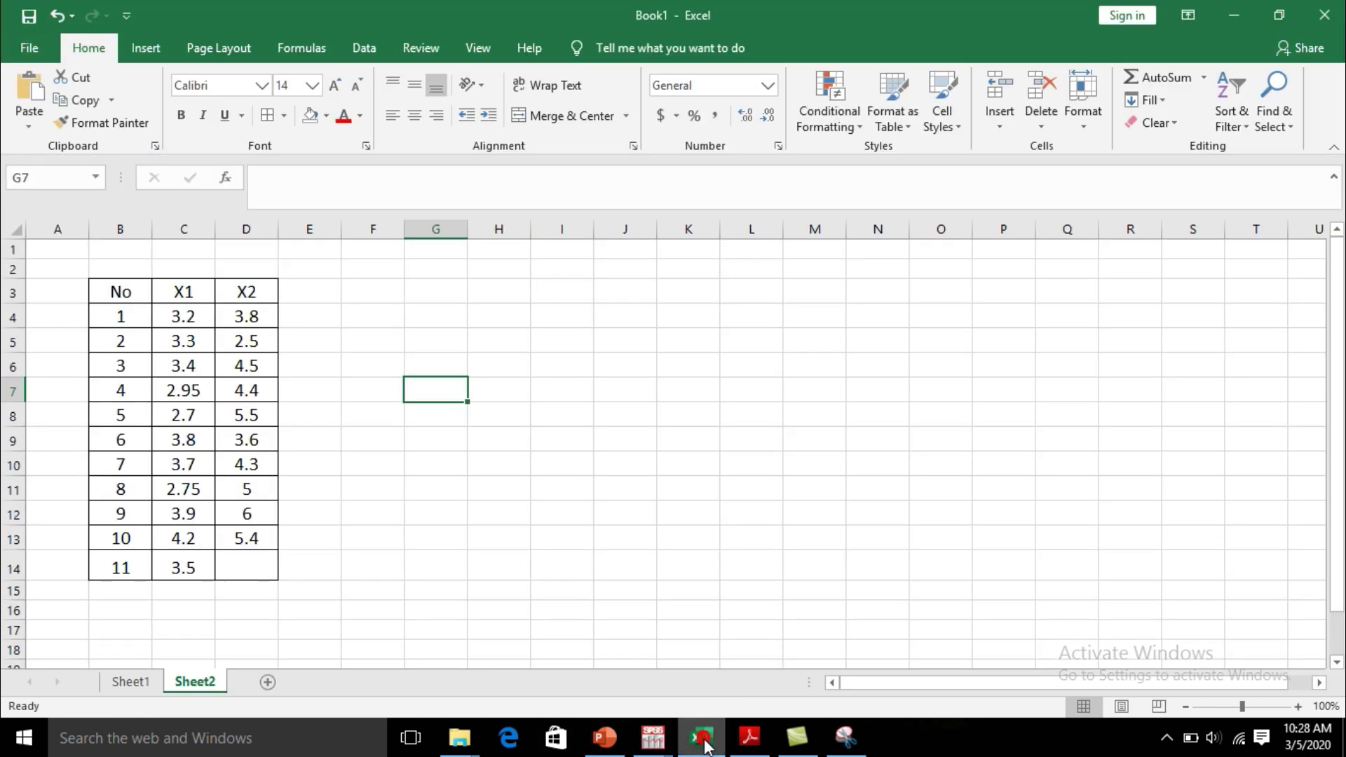
{"action": "left_click", "coordinate": [735, 421]}
{"action": "key", "text": "ctrl+v"}
{"action": "left_click_drag", "start_coordinate": [814, 475], "coordinate": [733, 429]}
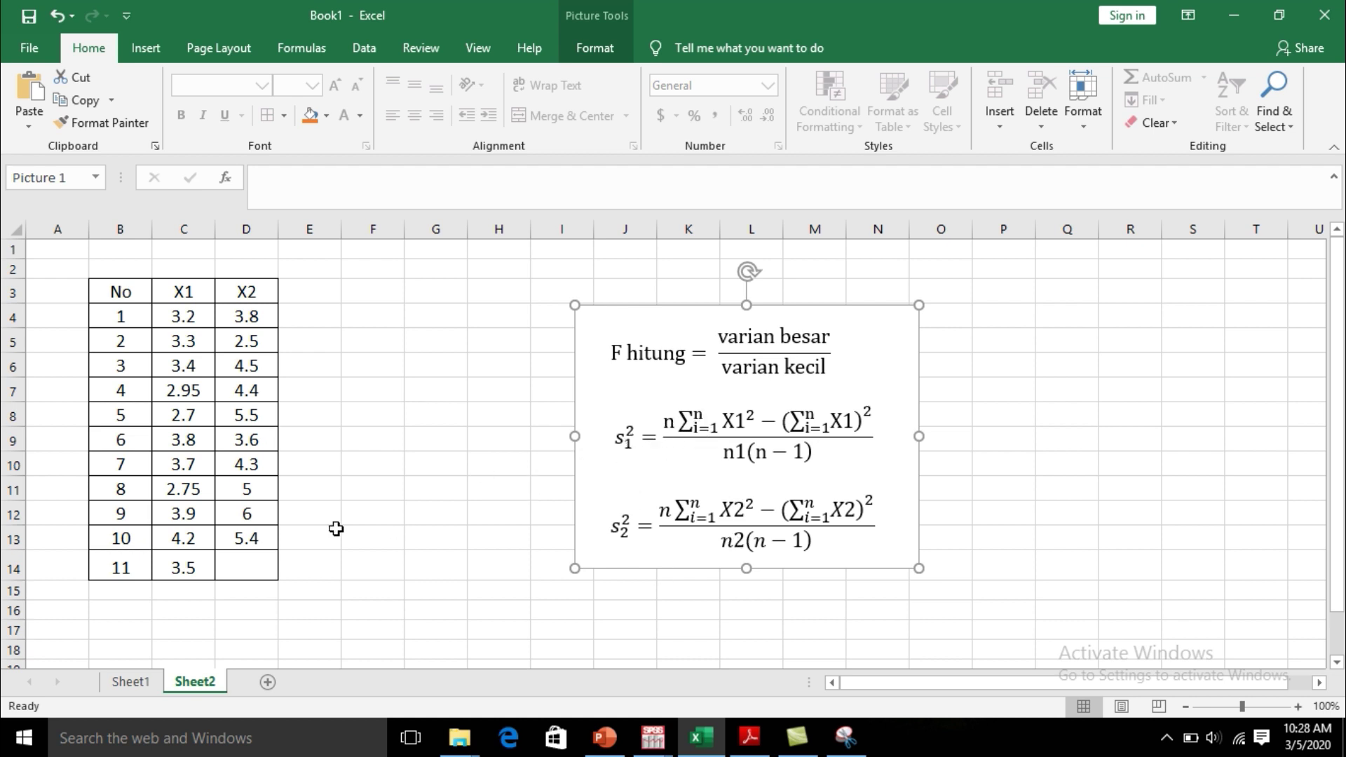
{"action": "left_click", "coordinate": [447, 340]}
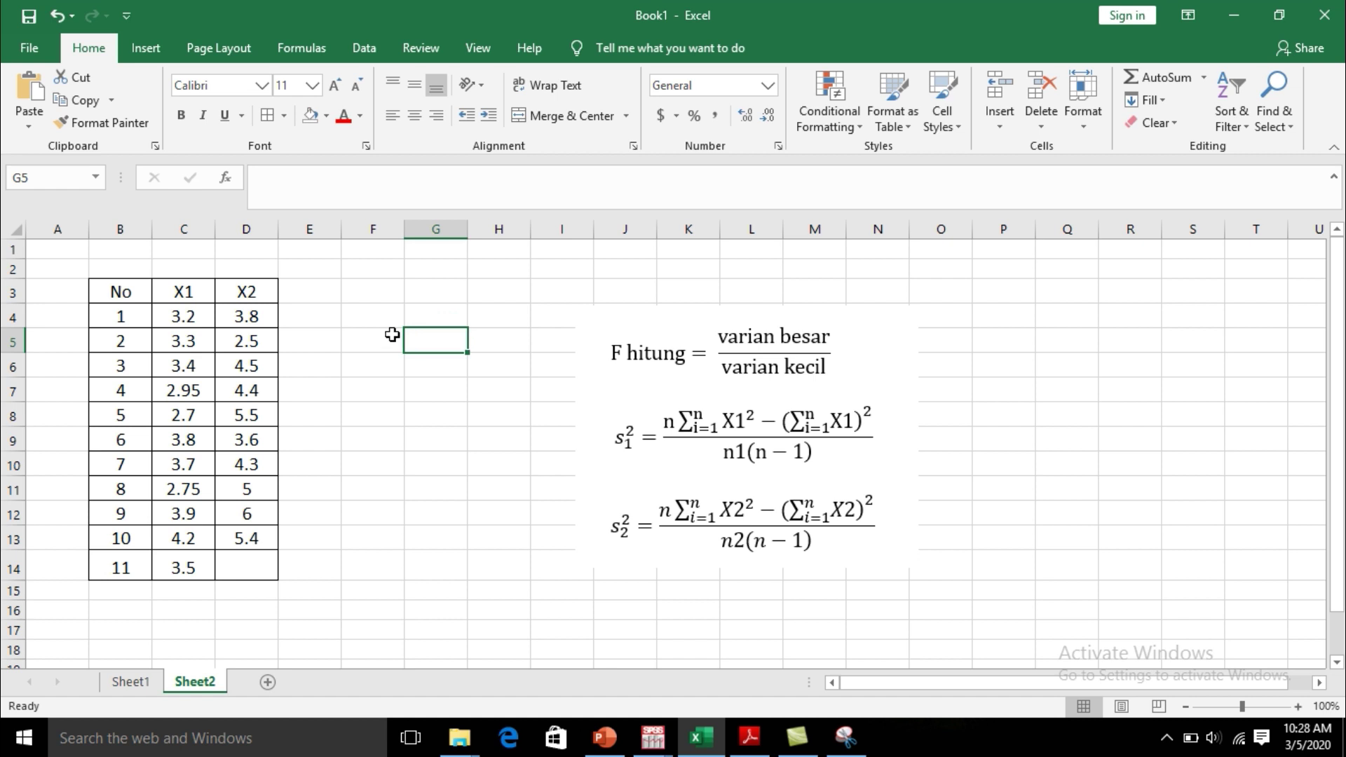
{"action": "left_click", "coordinate": [379, 321]}
{"action": "type", "text": "S"}
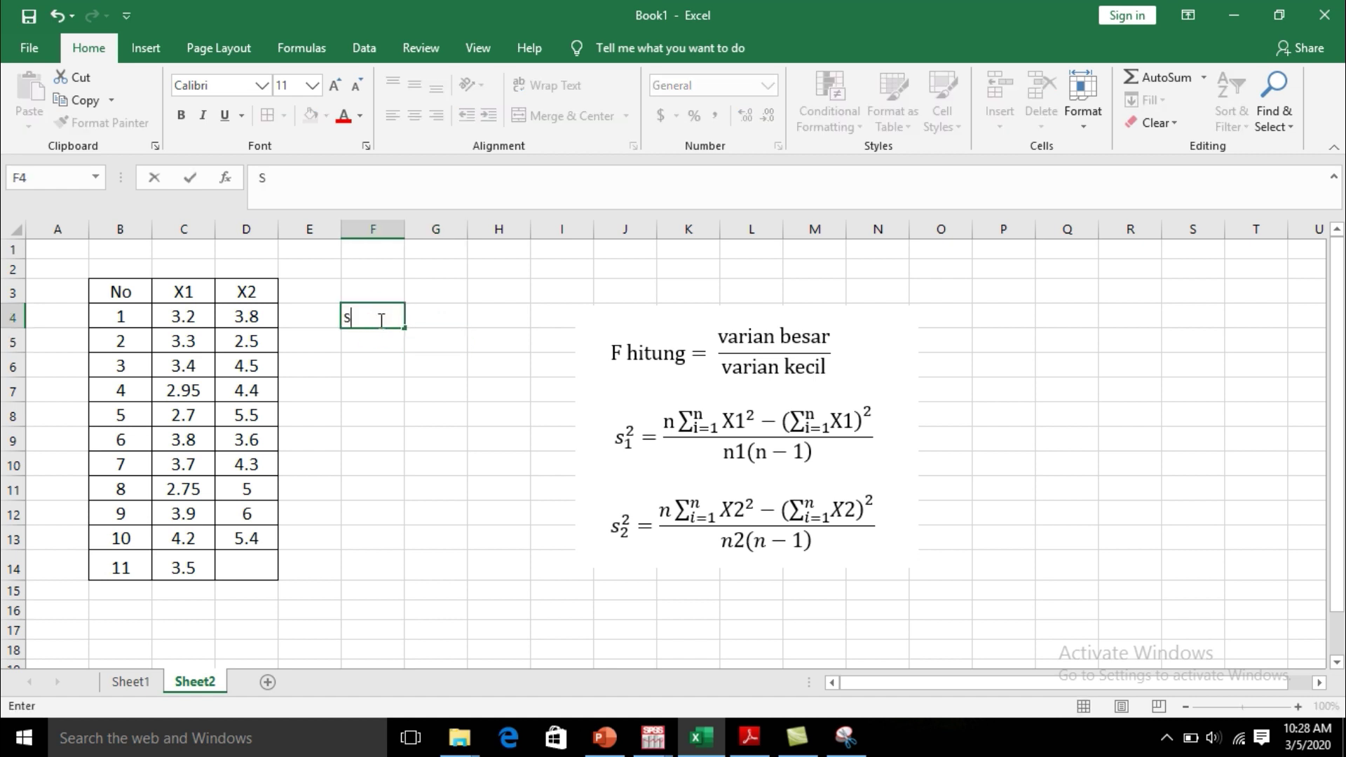
{"action": "type", "text": "1^2"}
{"action": "left_click", "coordinate": [446, 314]}
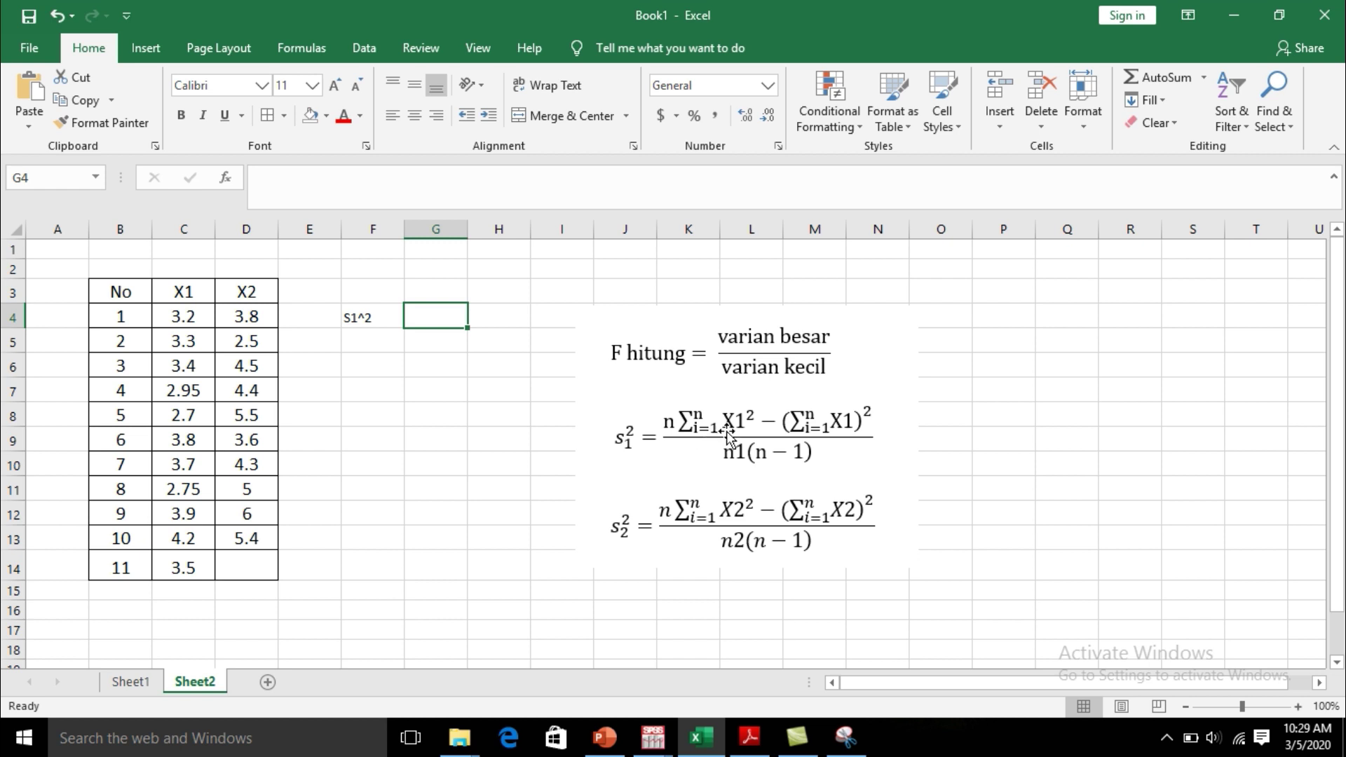
{"action": "left_click", "coordinate": [392, 349]}
{"action": "left_click", "coordinate": [382, 312]}
{"action": "key", "text": "BackSpace"}
Step: Shift the formula picture farther from the table and add the headers X1^2 in E3 and X2^2 in F3
{"action": "left_click", "coordinate": [751, 433]}
{"action": "left_click_drag", "start_coordinate": [750, 433], "coordinate": [812, 418]}
{"action": "left_click", "coordinate": [310, 293]}
{"action": "type", "text": "X"}
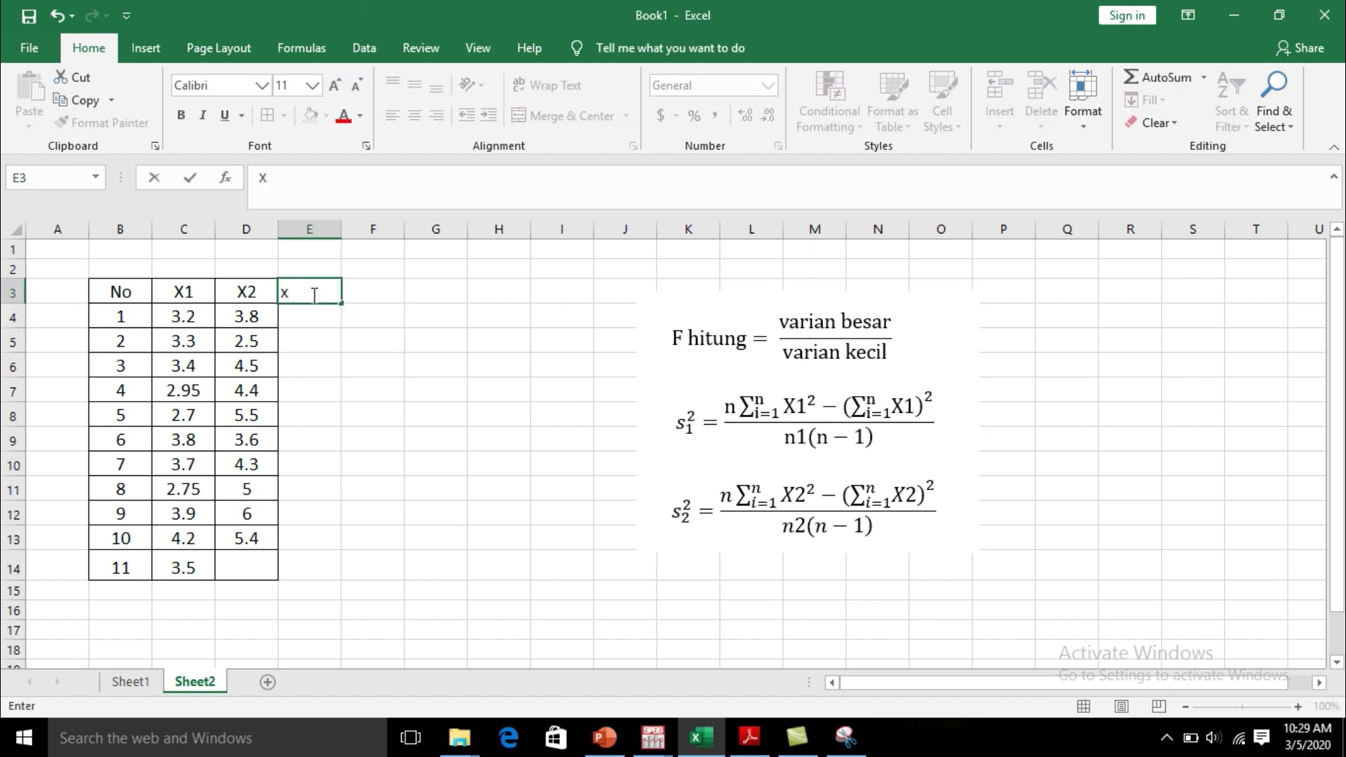
{"action": "type", "text": "1^2"}
{"action": "key", "text": "Tab"}
{"action": "type", "text": "X2^2"}
{"action": "left_click", "coordinate": [363, 338]}
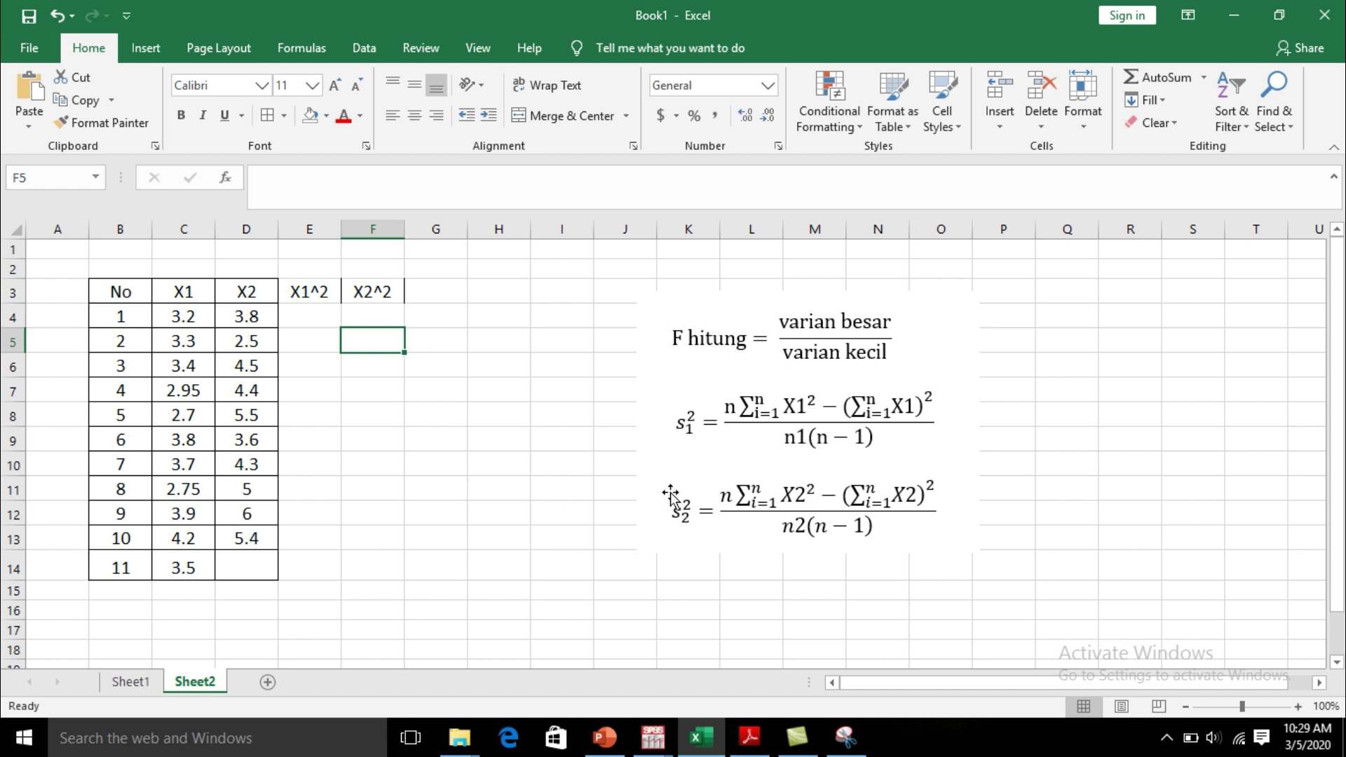
{"action": "left_click", "coordinate": [524, 463]}
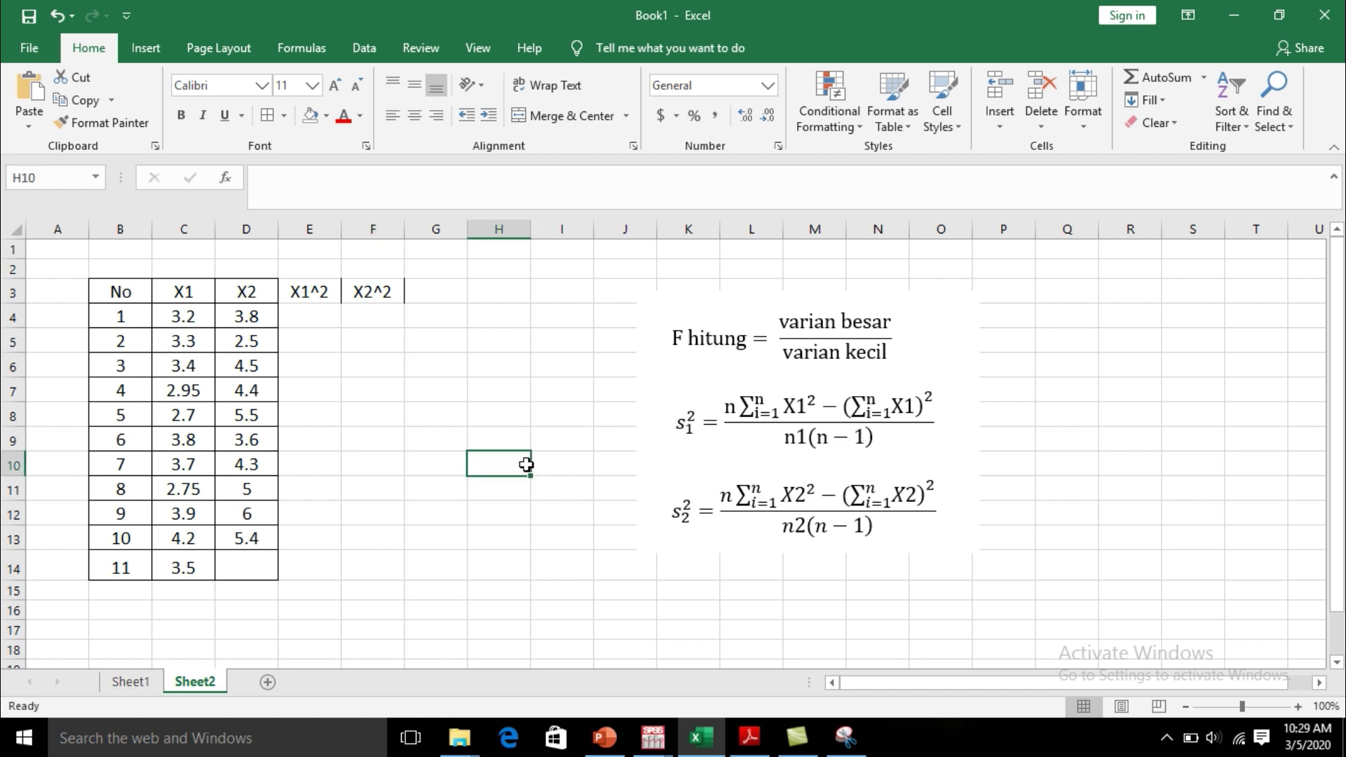
Step: Enter the row label Total in B15 below the data table
{"action": "left_click", "coordinate": [114, 600]}
{"action": "type", "text": "Tora"}
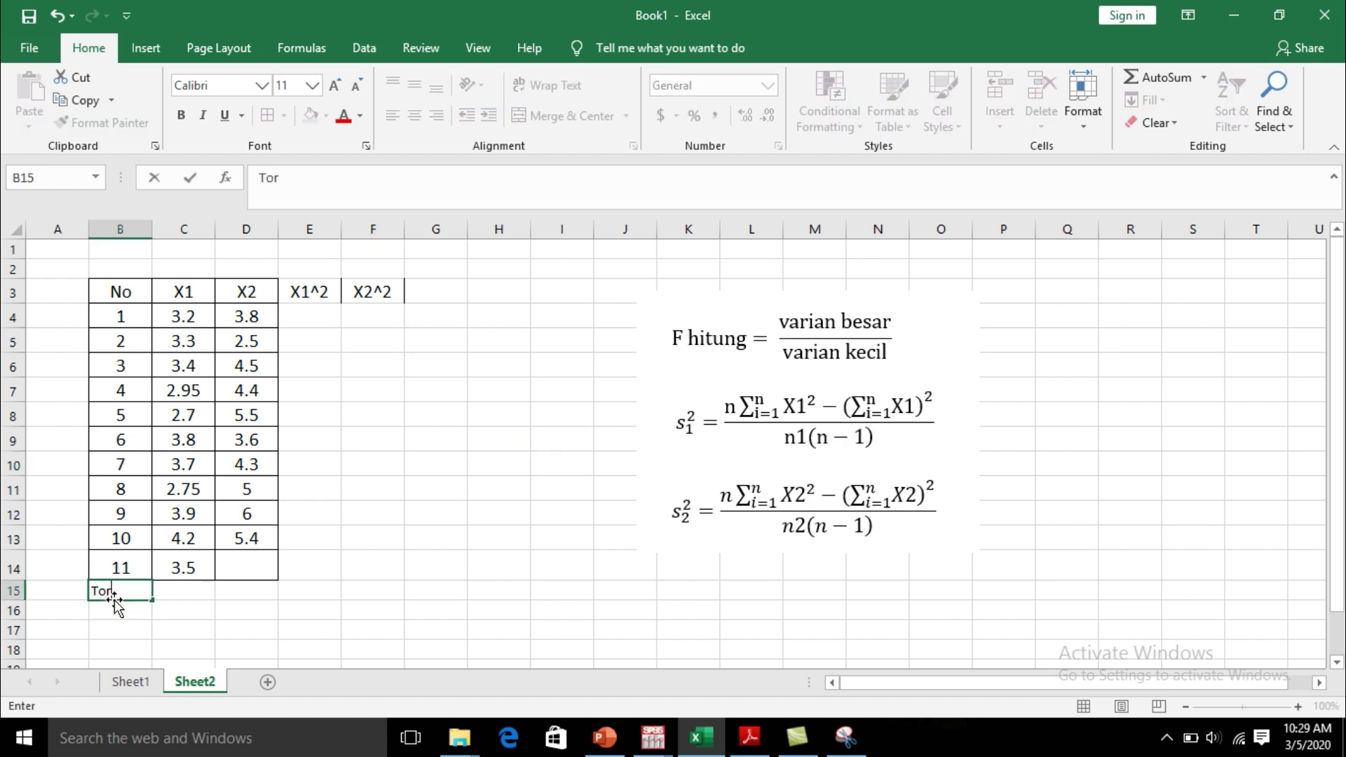
{"action": "key", "text": "BackSpace"}
{"action": "key", "text": "BackSpace"}
{"action": "key", "text": "BackSpace"}
{"action": "key", "text": "BackSpace"}
{"action": "type", "text": "Total"}
{"action": "left_click", "coordinate": [354, 611]}
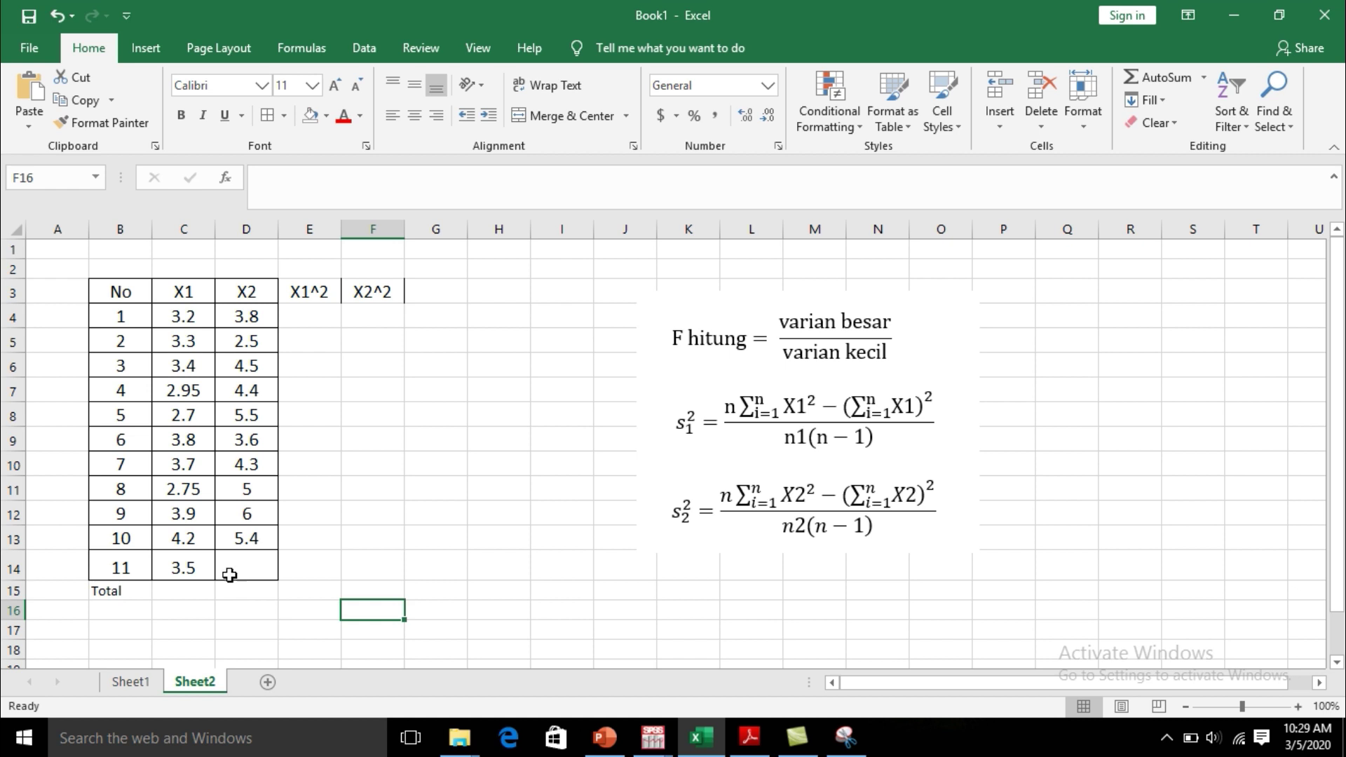
Step: Apply all borders to the whole table, range B3:F15
{"action": "left_click_drag", "start_coordinate": [134, 293], "coordinate": [259, 417]}
{"action": "left_click_drag", "start_coordinate": [303, 482], "coordinate": [378, 592]}
{"action": "left_click", "coordinate": [271, 115]}
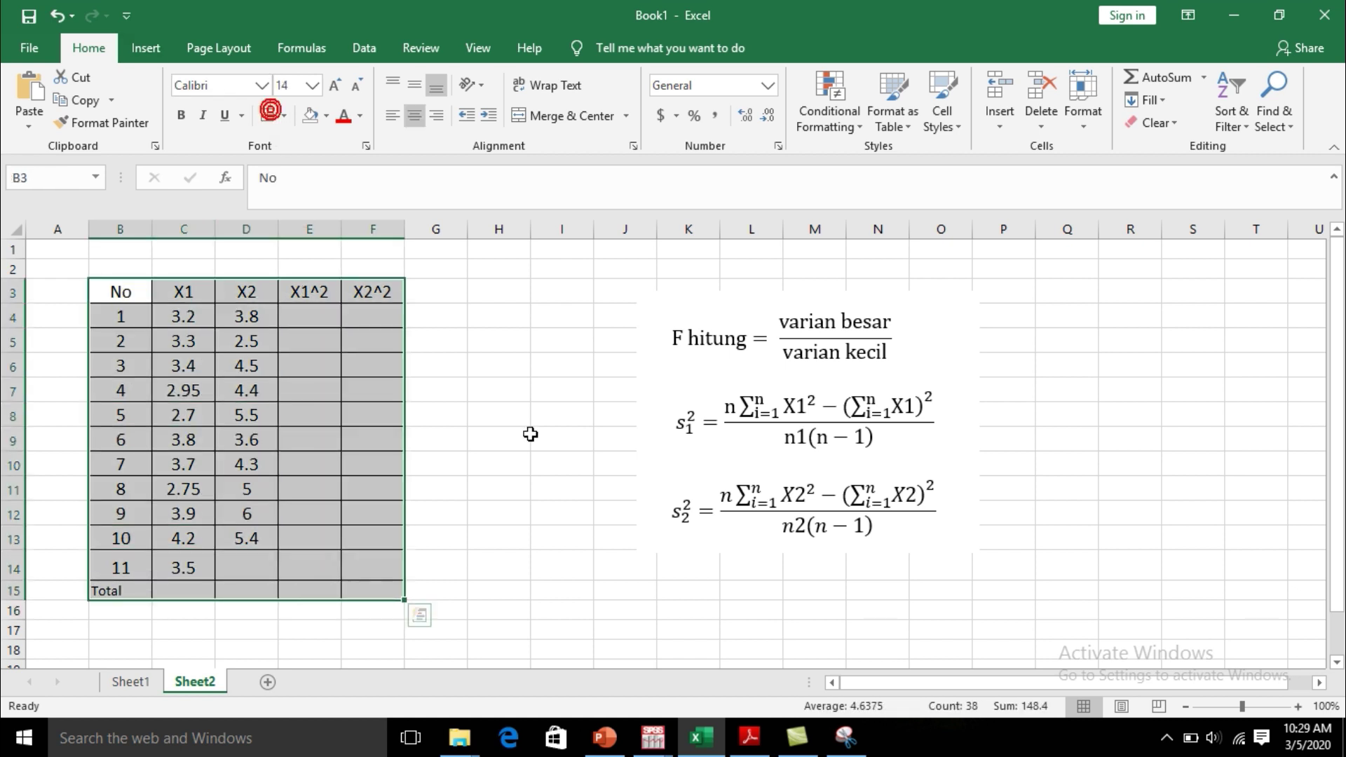
{"action": "left_click", "coordinate": [535, 435]}
Step: Set the Total label in B15 to font size 14 and centre it
{"action": "left_click", "coordinate": [126, 590]}
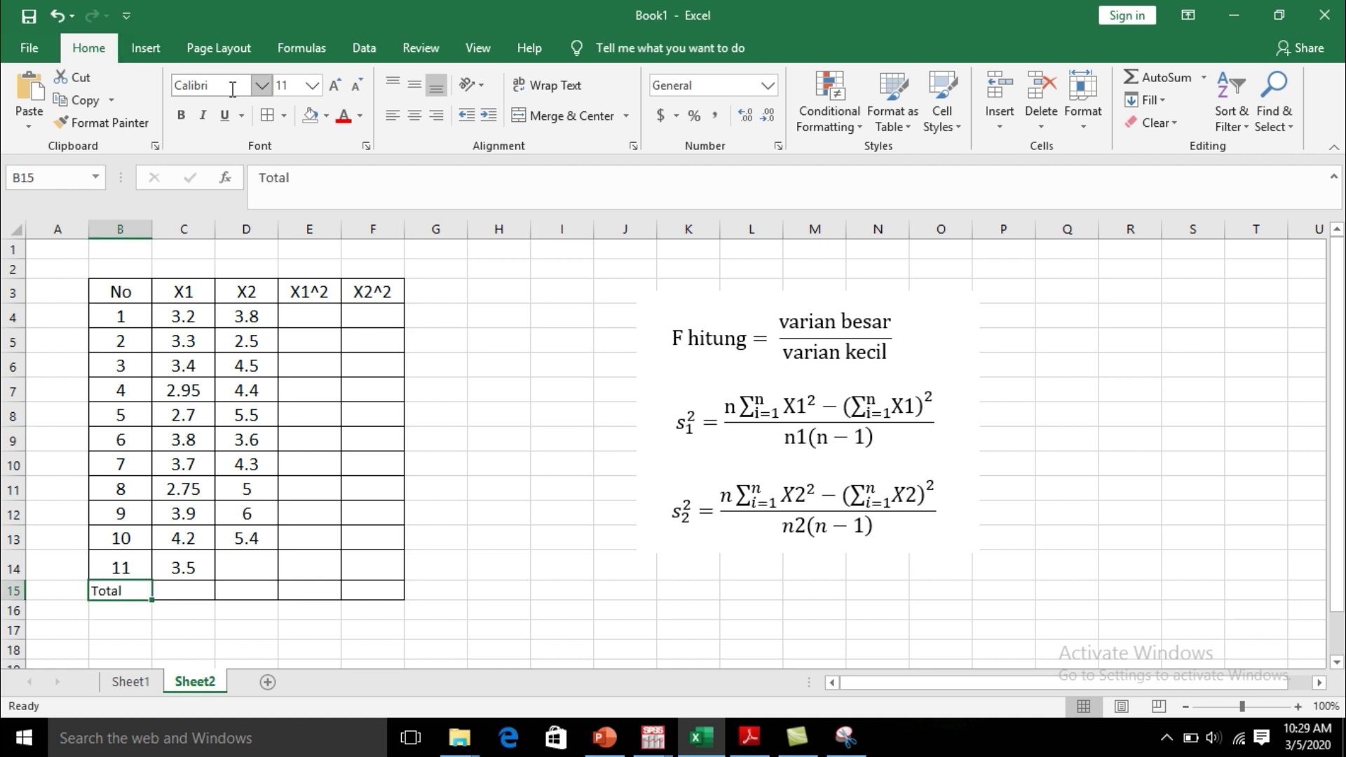
{"action": "left_click", "coordinate": [312, 84]}
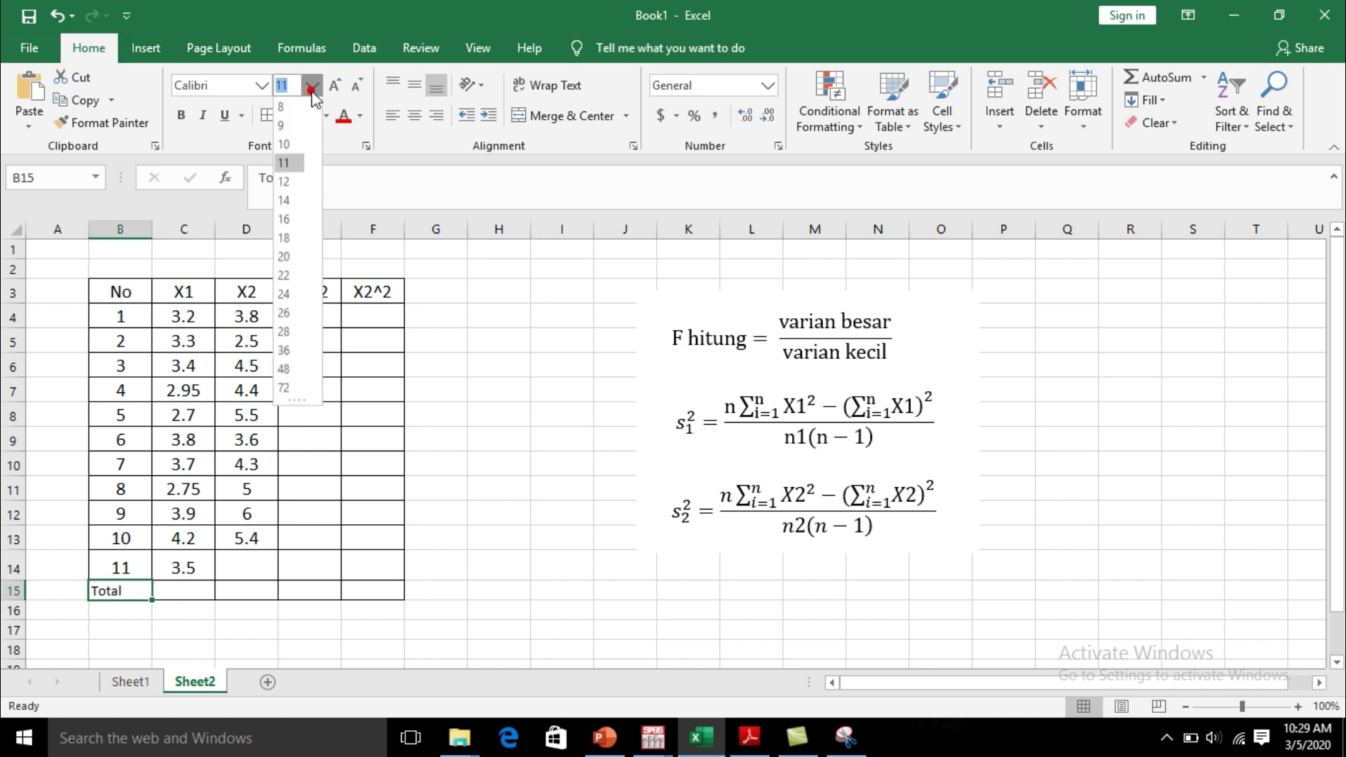
{"action": "left_click", "coordinate": [299, 204]}
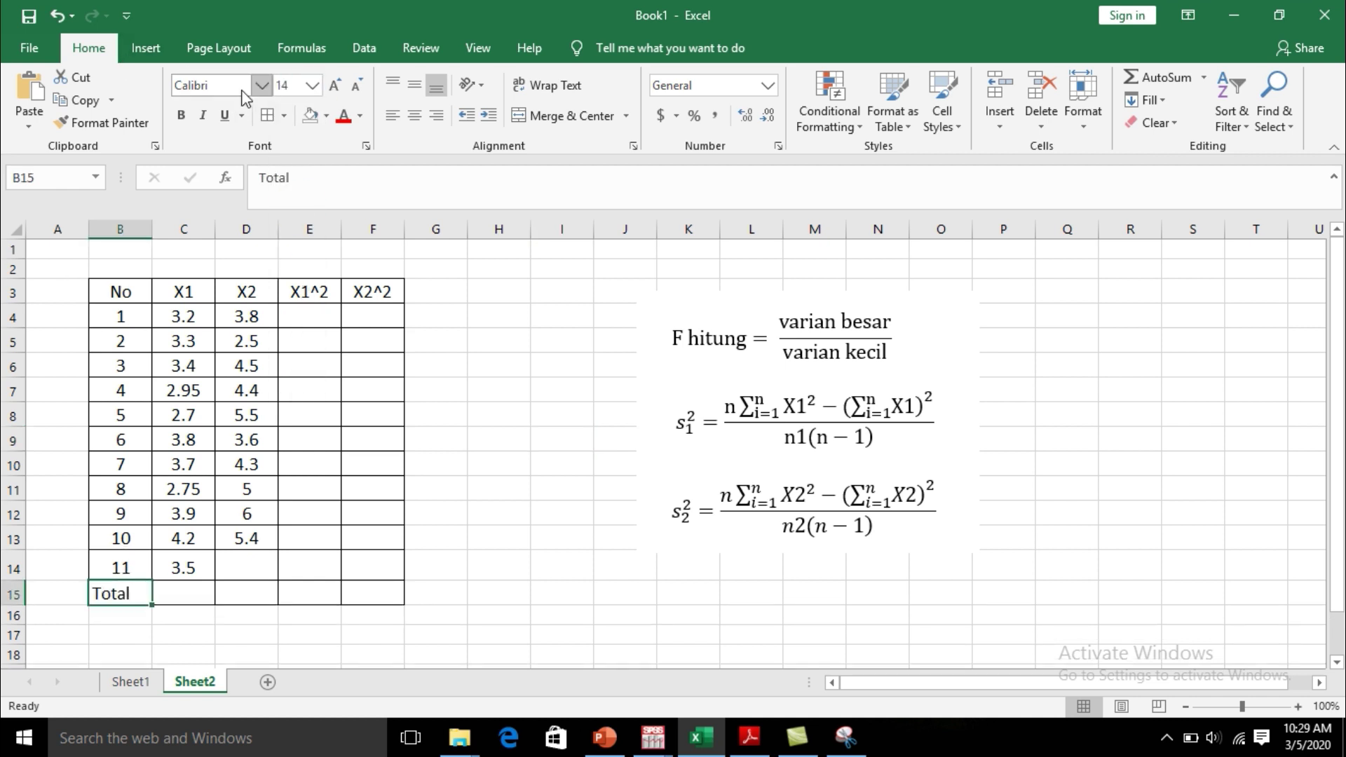
{"action": "left_click", "coordinate": [414, 116]}
{"action": "left_click", "coordinate": [509, 340]}
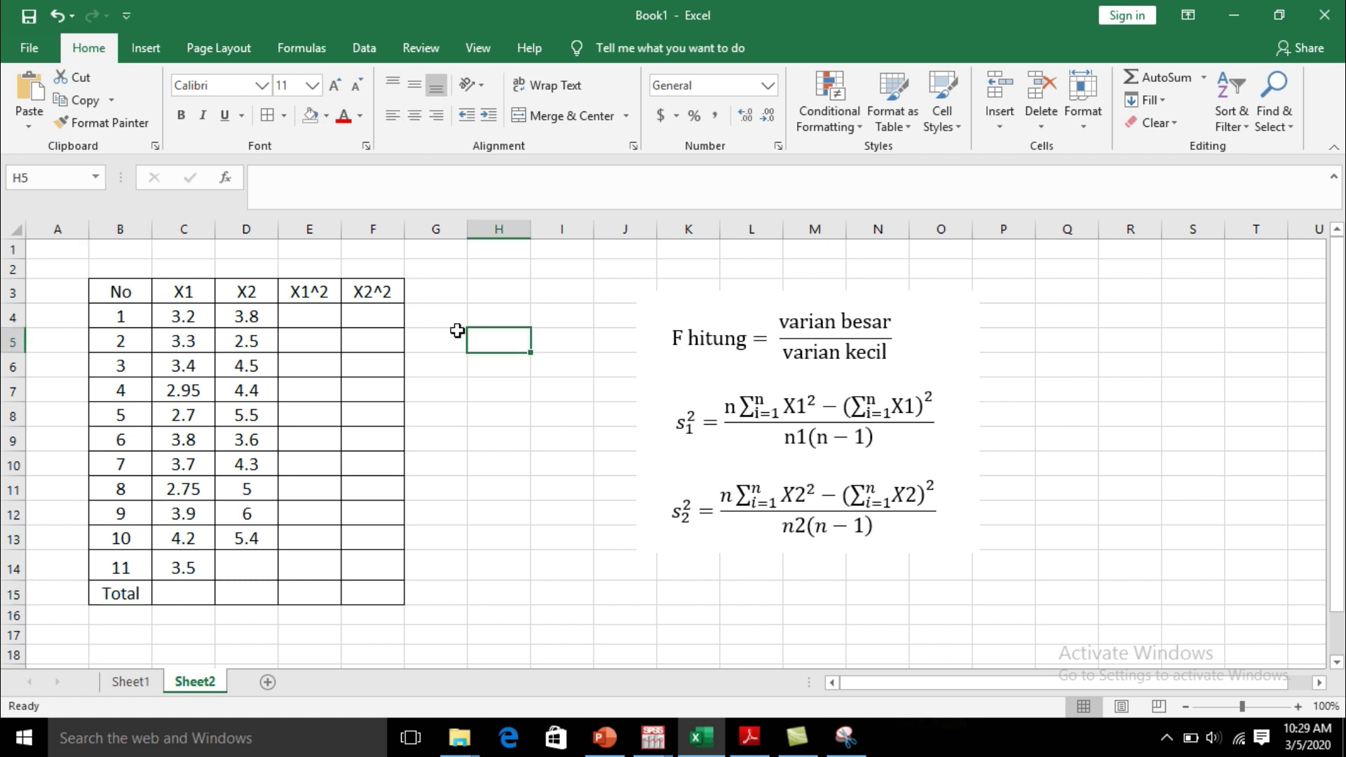
Step: Total the X1 column in C15 by summing C4:C14
{"action": "left_click", "coordinate": [209, 593]}
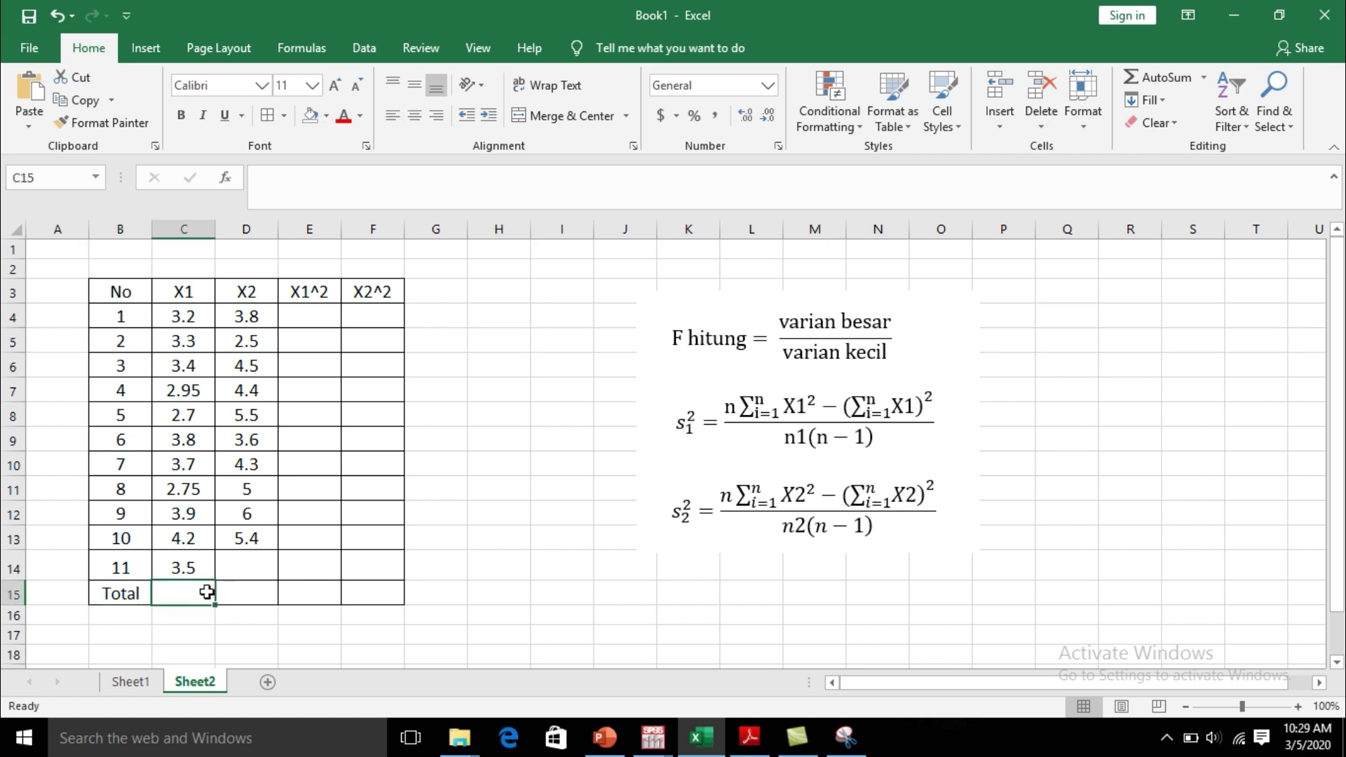
{"action": "type", "text": "=sum("}
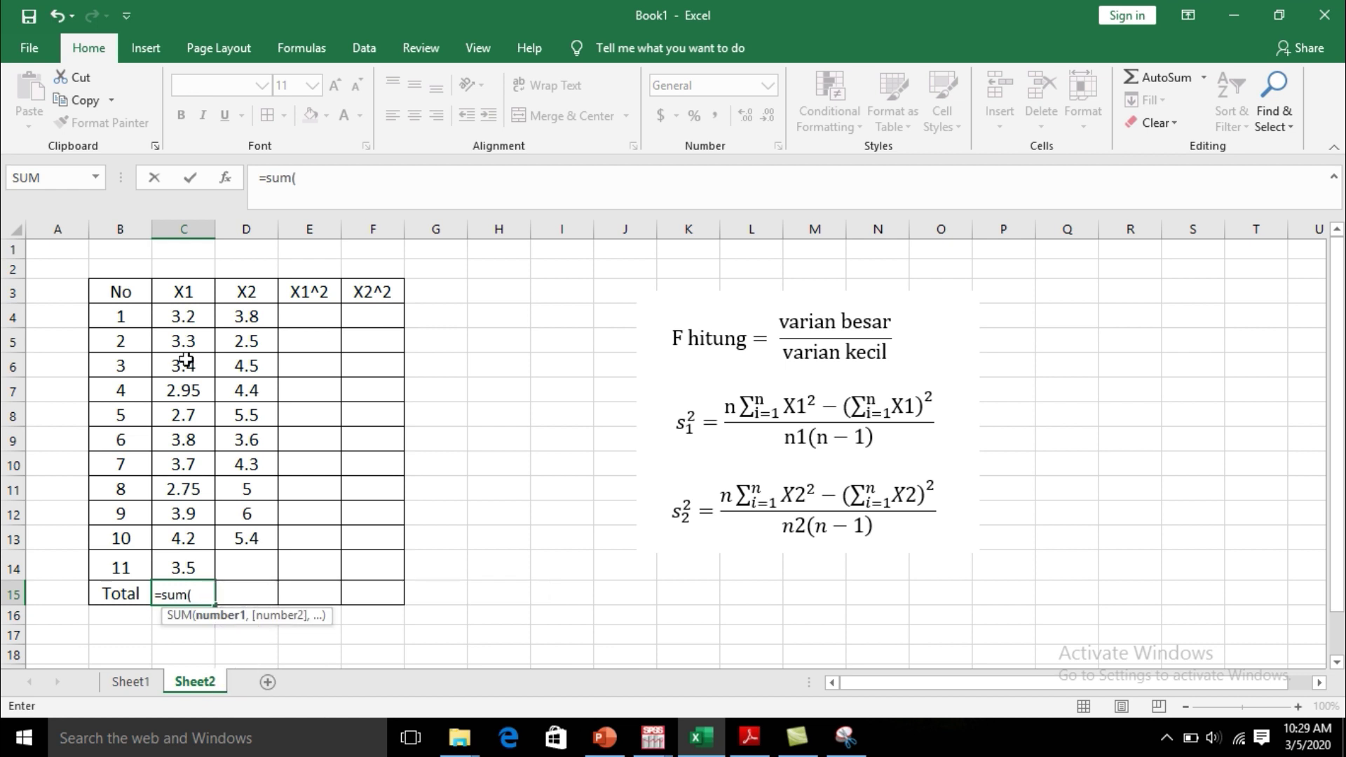
{"action": "left_click_drag", "start_coordinate": [180, 316], "coordinate": [183, 559]}
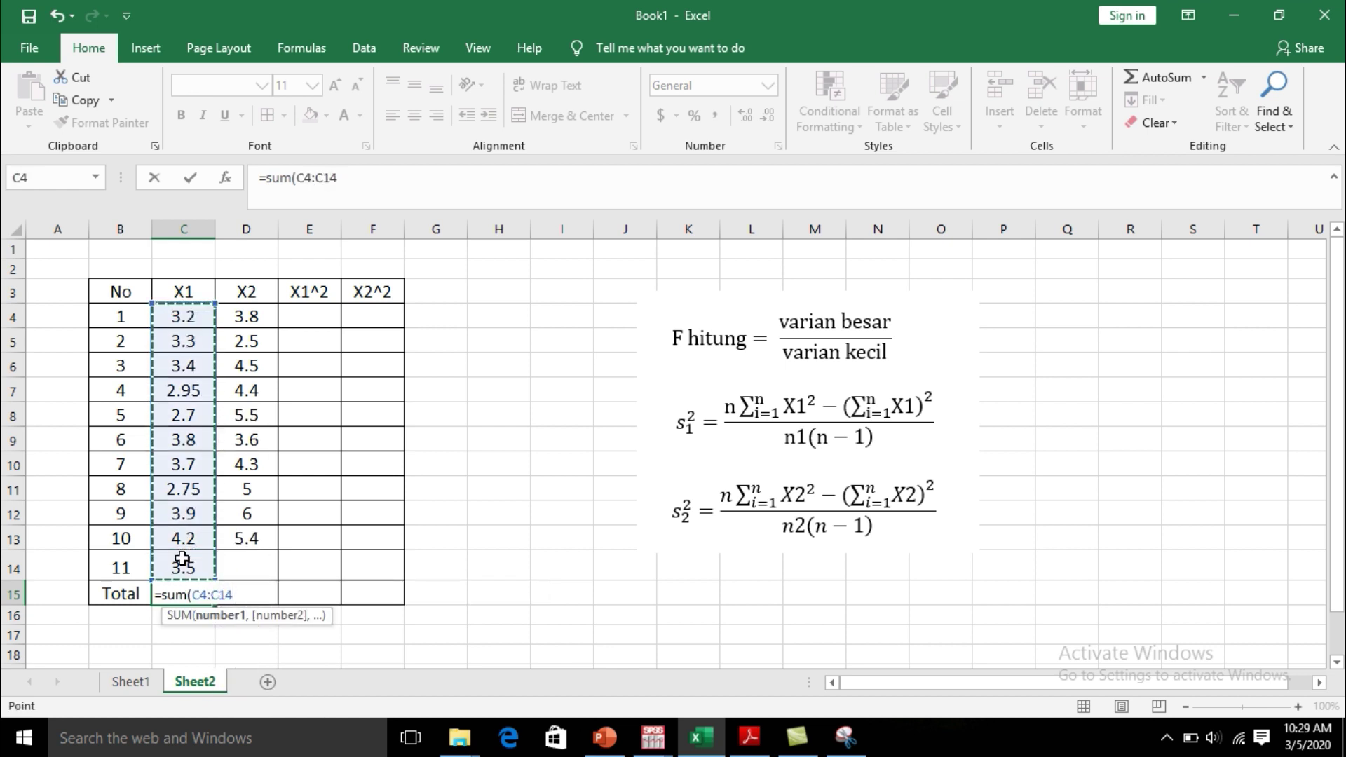
{"action": "type", "text": ")"}
{"action": "key", "text": "Return"}
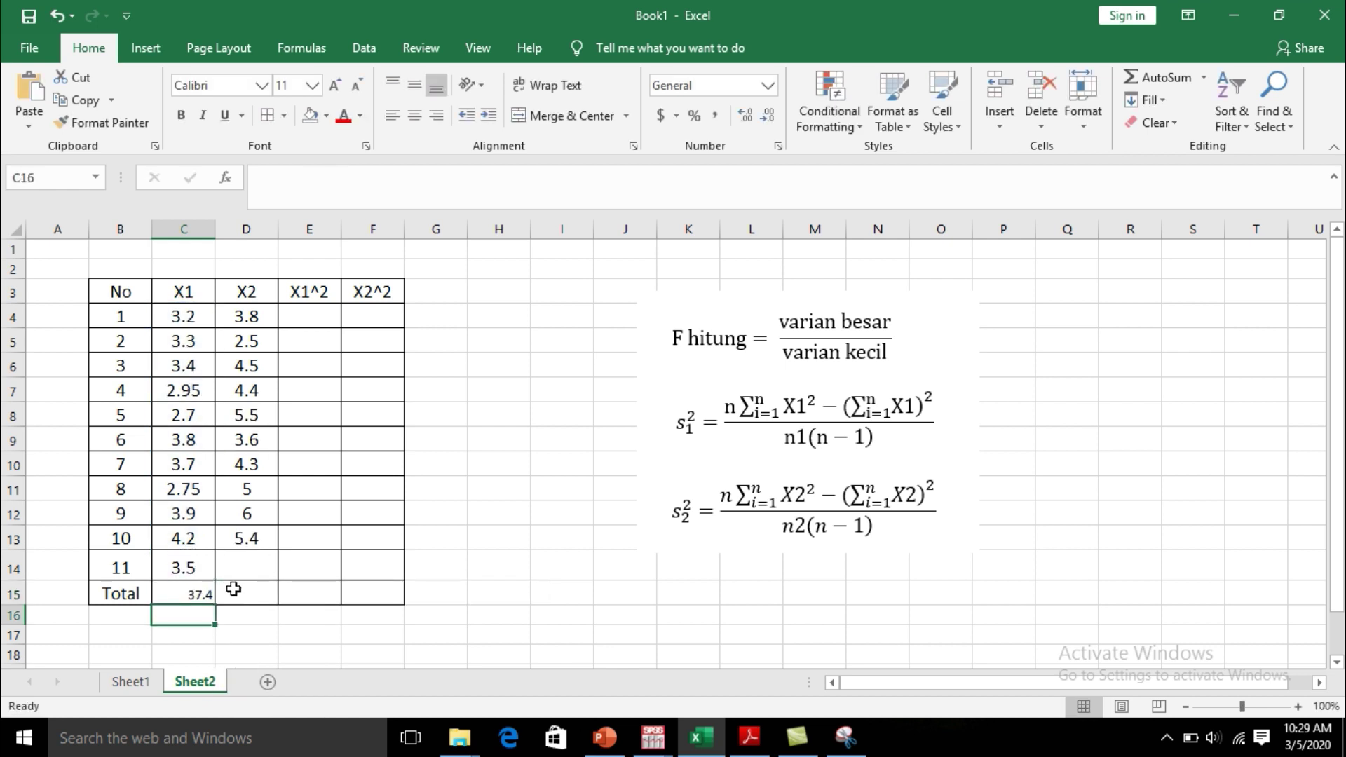
Step: Total the X2 column in D15 by summing D4:D13
{"action": "left_click", "coordinate": [235, 589]}
{"action": "type", "text": "=su"}
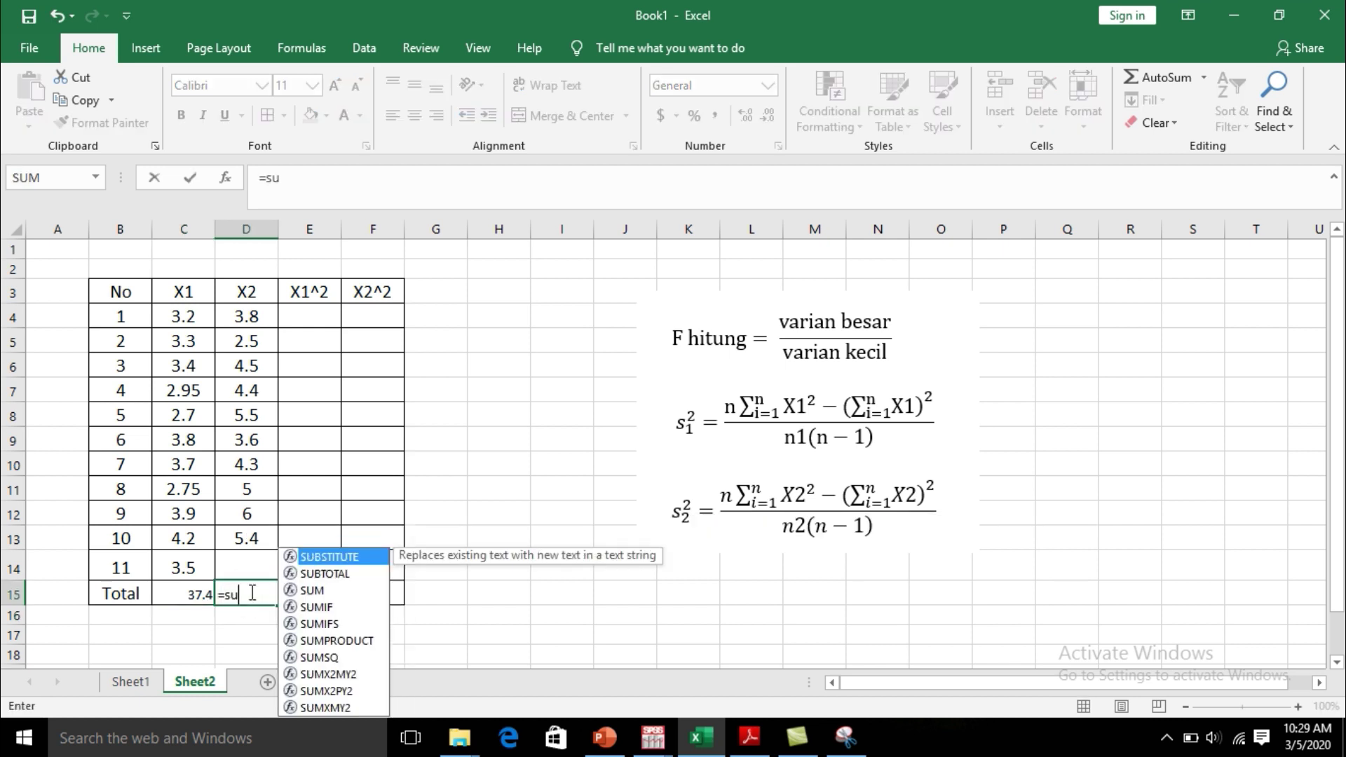
{"action": "type", "text": "m("}
{"action": "left_click_drag", "start_coordinate": [247, 317], "coordinate": [247, 529]}
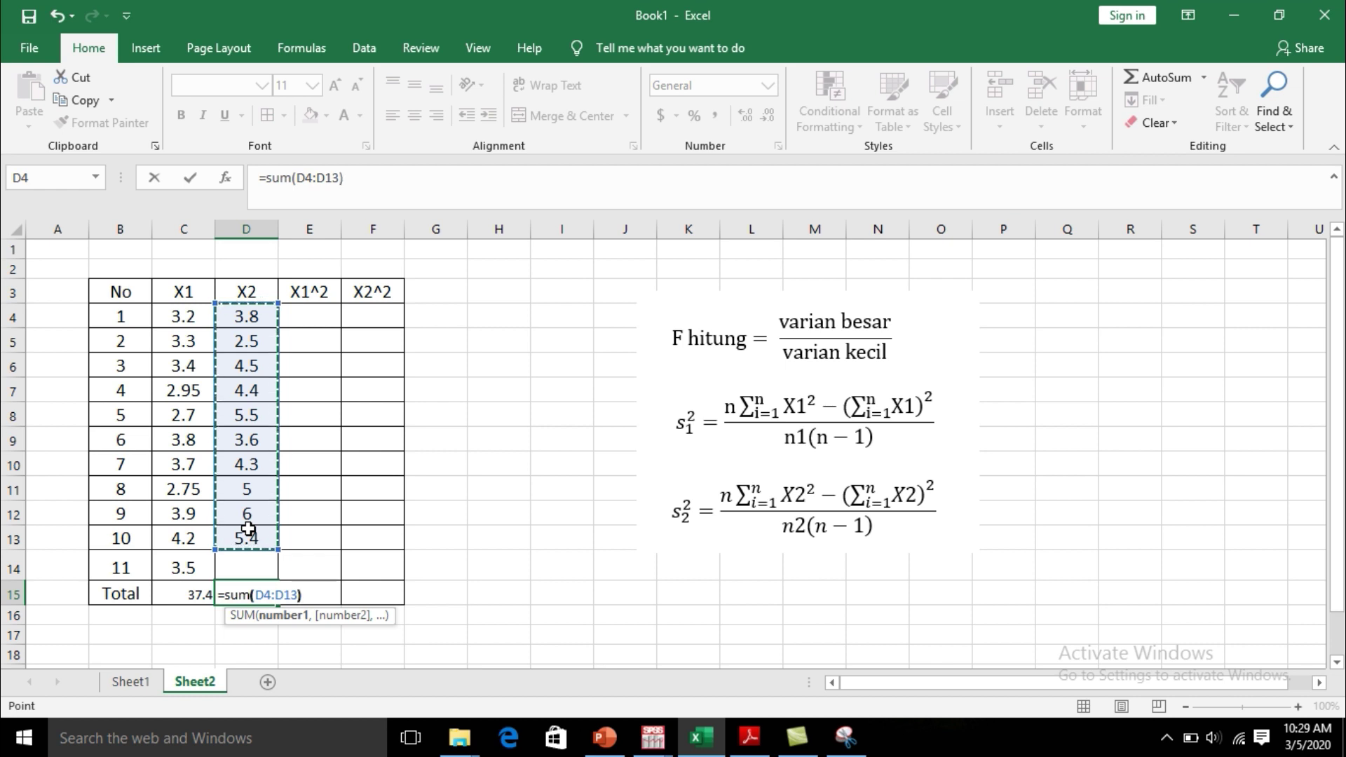
{"action": "key", "text": "Return"}
{"action": "left_click", "coordinate": [248, 529]}
Step: Format the whole table B3:F15 with font size 14 and centred alignment
{"action": "left_click_drag", "start_coordinate": [121, 291], "coordinate": [362, 594]}
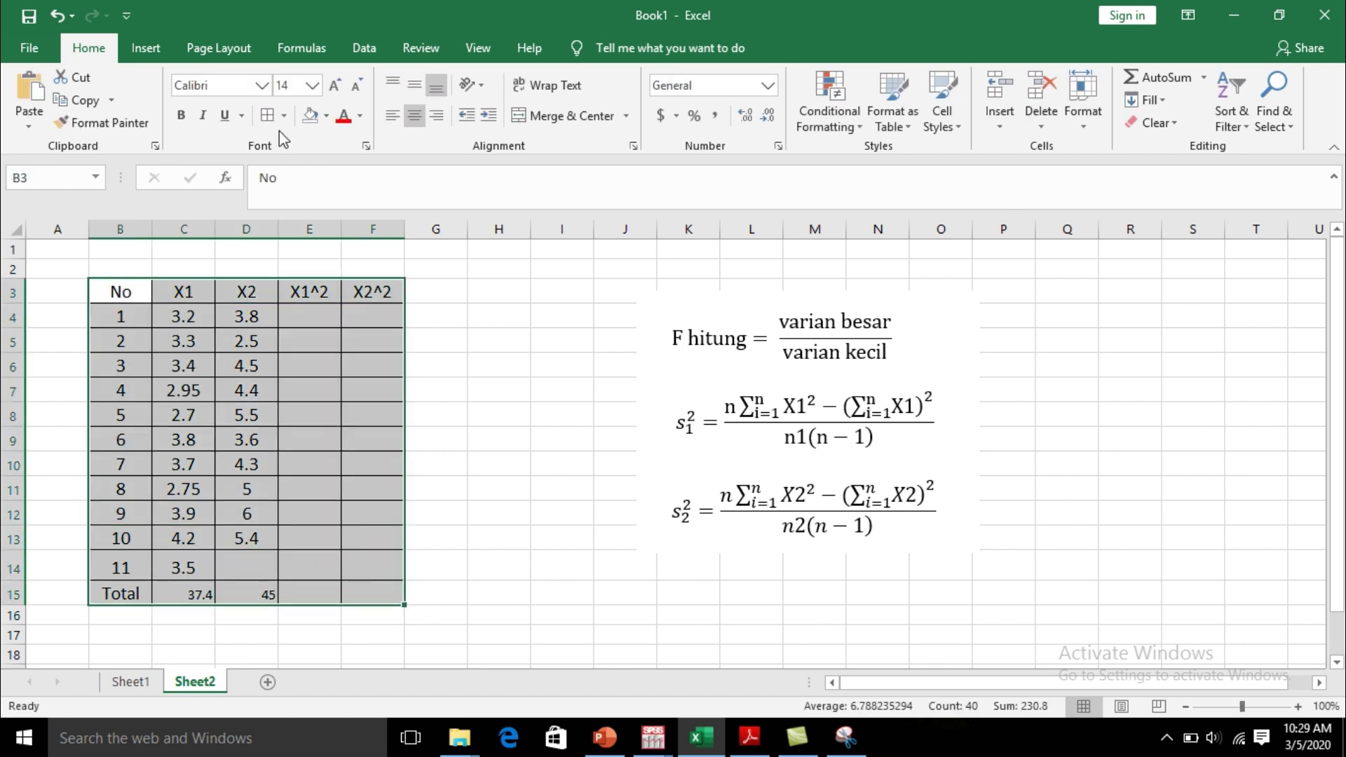
{"action": "left_click", "coordinate": [312, 84]}
{"action": "left_click", "coordinate": [297, 202]}
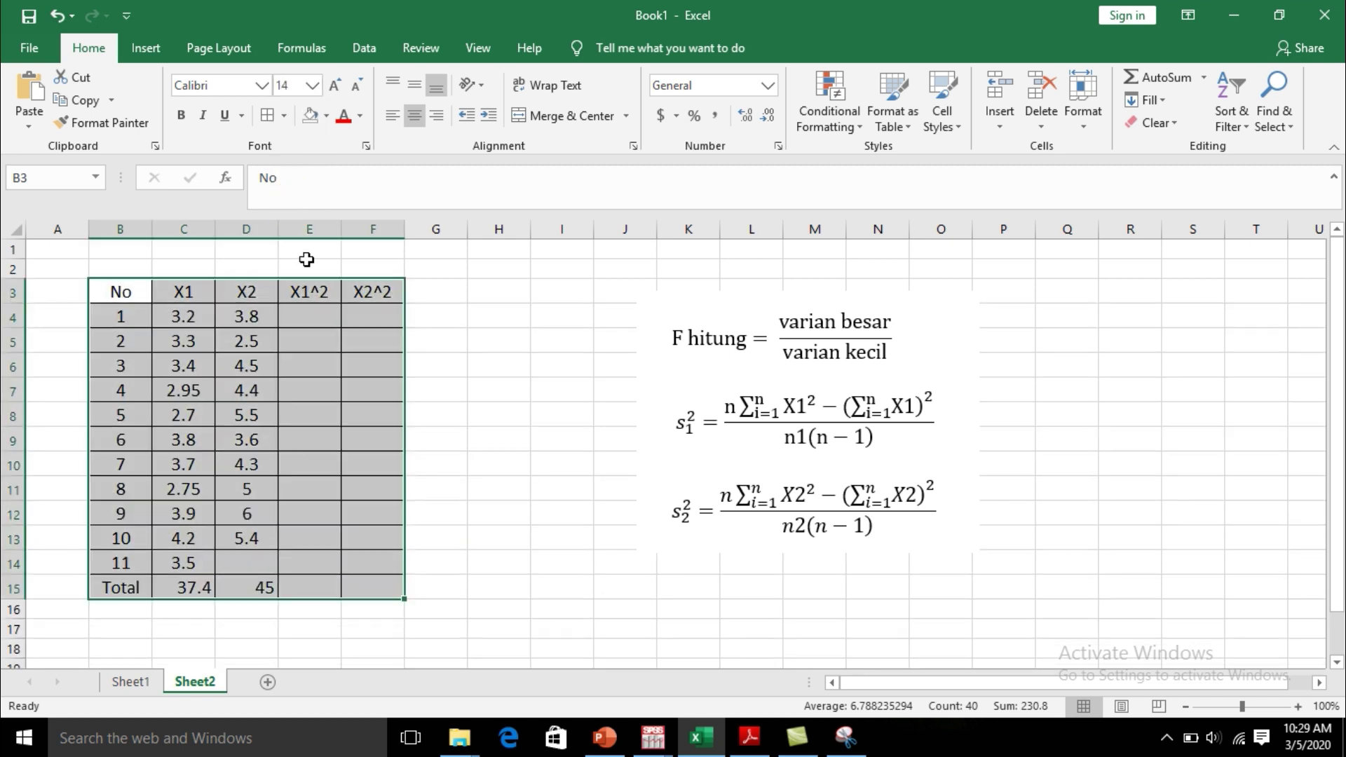
{"action": "left_click", "coordinate": [414, 114]}
{"action": "left_click", "coordinate": [414, 115]}
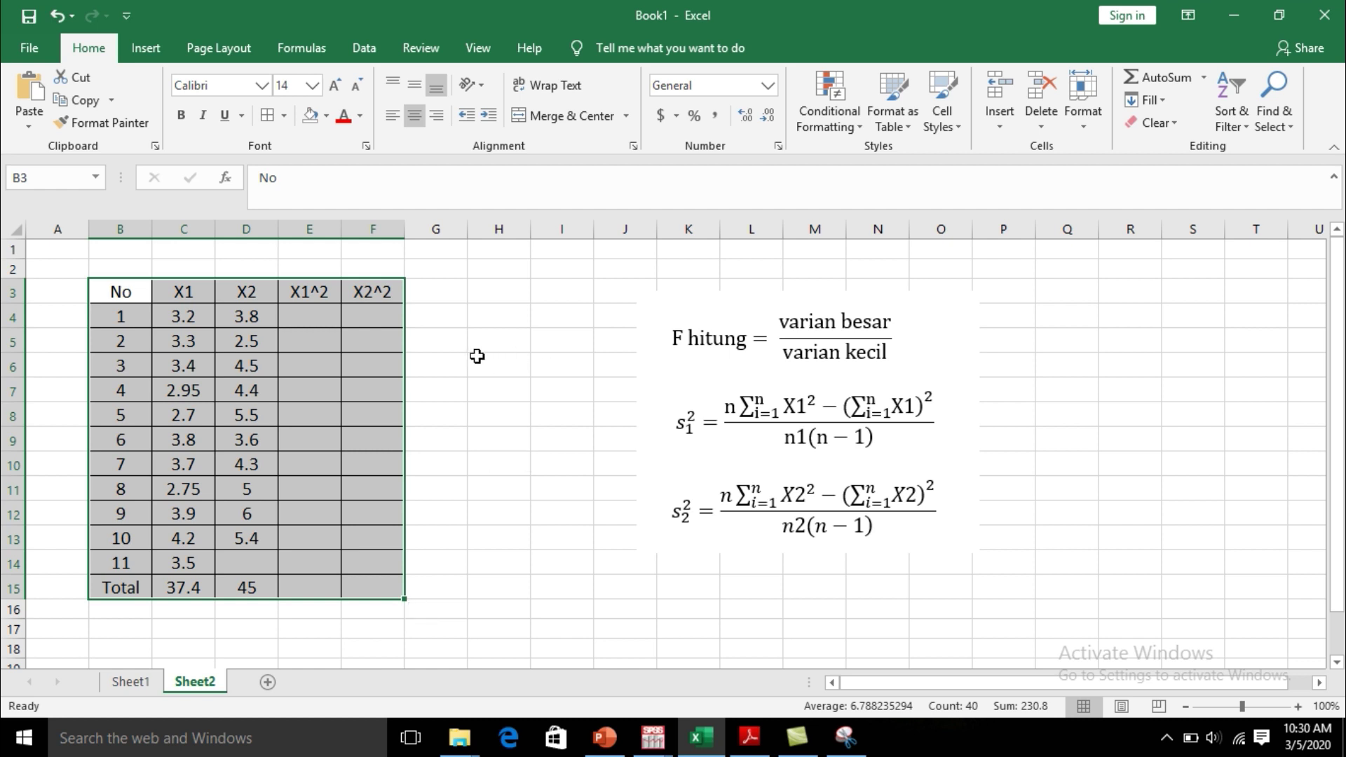
Step: Square the first X1 value in E4 with =C4^2 and fill the formula down to E14
{"action": "left_click", "coordinate": [321, 317]}
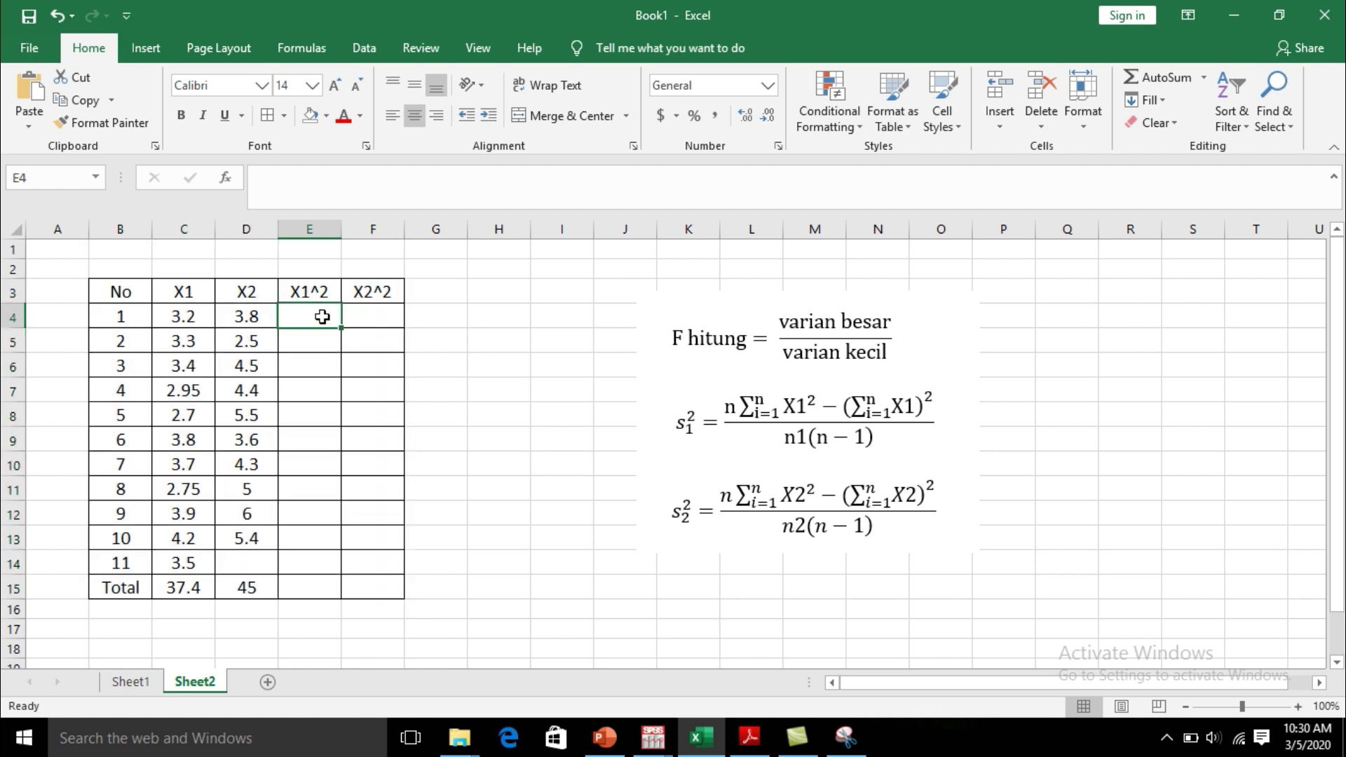
{"action": "type", "text": "="}
{"action": "left_click", "coordinate": [200, 314]}
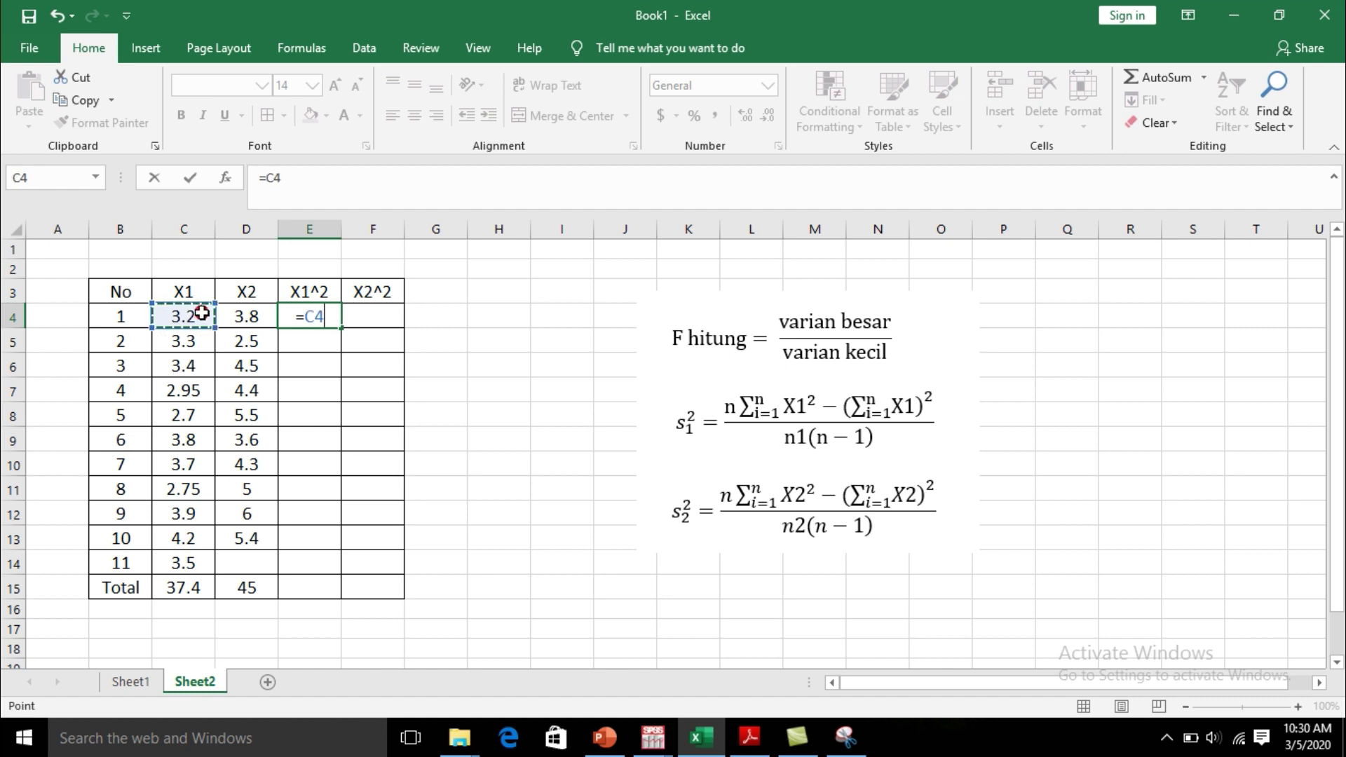
{"action": "type", "text": "^2"}
{"action": "key", "text": "Return"}
{"action": "left_click", "coordinate": [328, 315]}
{"action": "left_click_drag", "start_coordinate": [346, 324], "coordinate": [332, 570]}
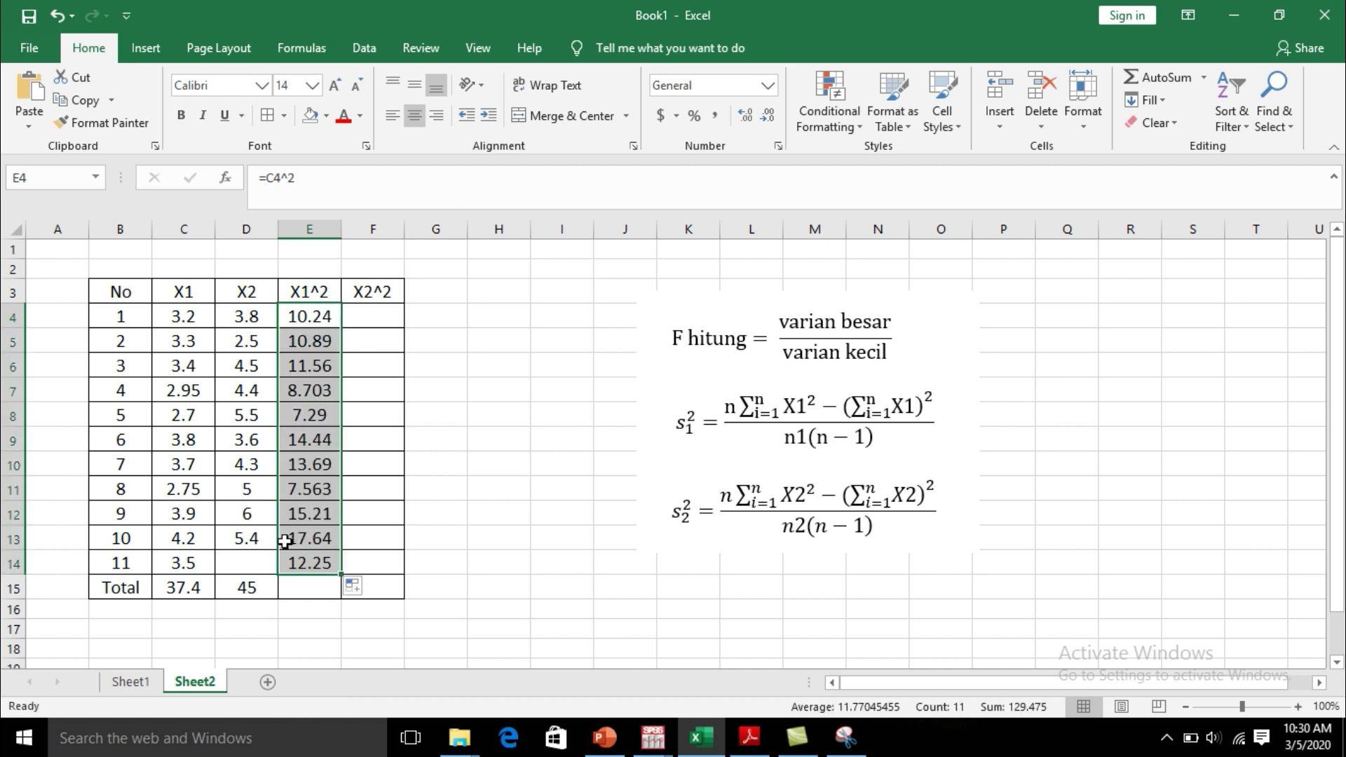
Step: Square the first X2 value in F4 with =D4^2 and fill the formula down to F13
{"action": "left_click", "coordinate": [386, 315]}
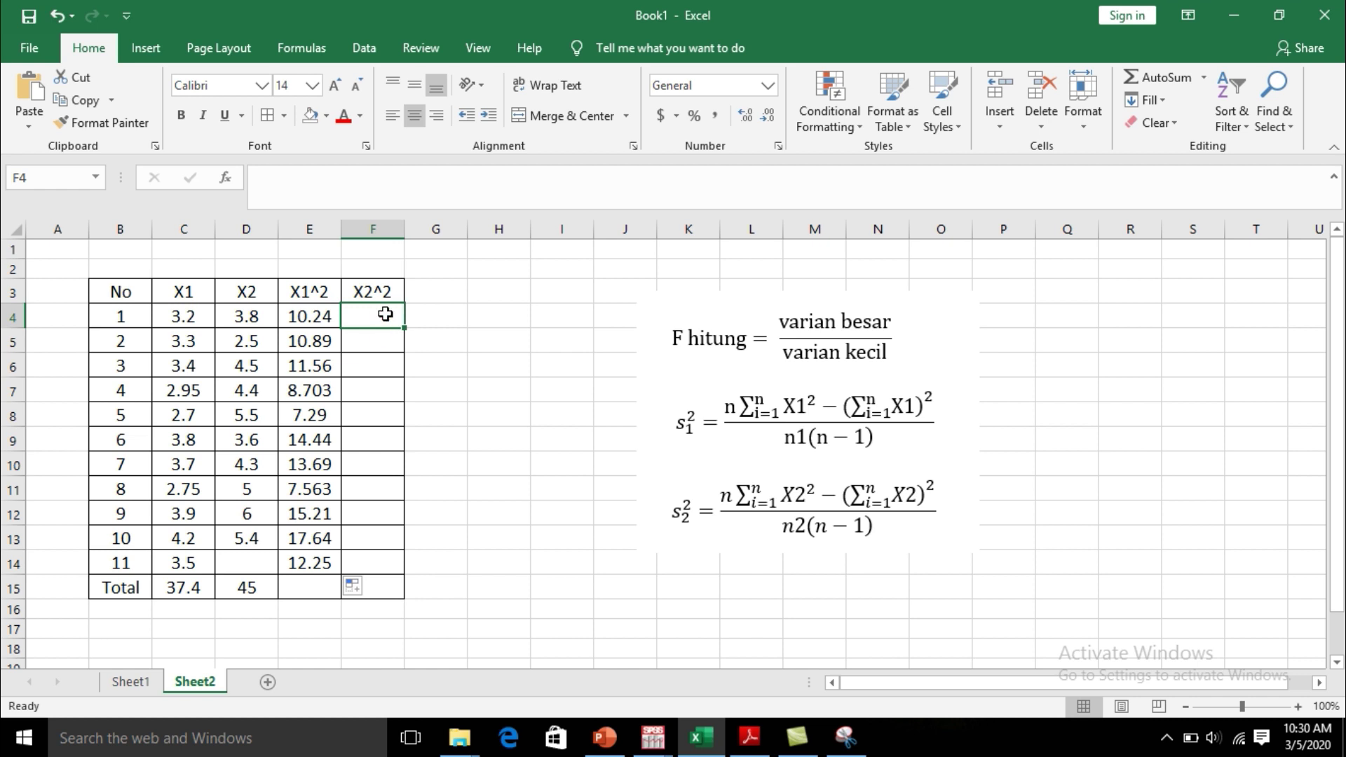
{"action": "type", "text": "="}
{"action": "left_click", "coordinate": [245, 319]}
{"action": "type", "text": "^2"}
{"action": "key", "text": "Return"}
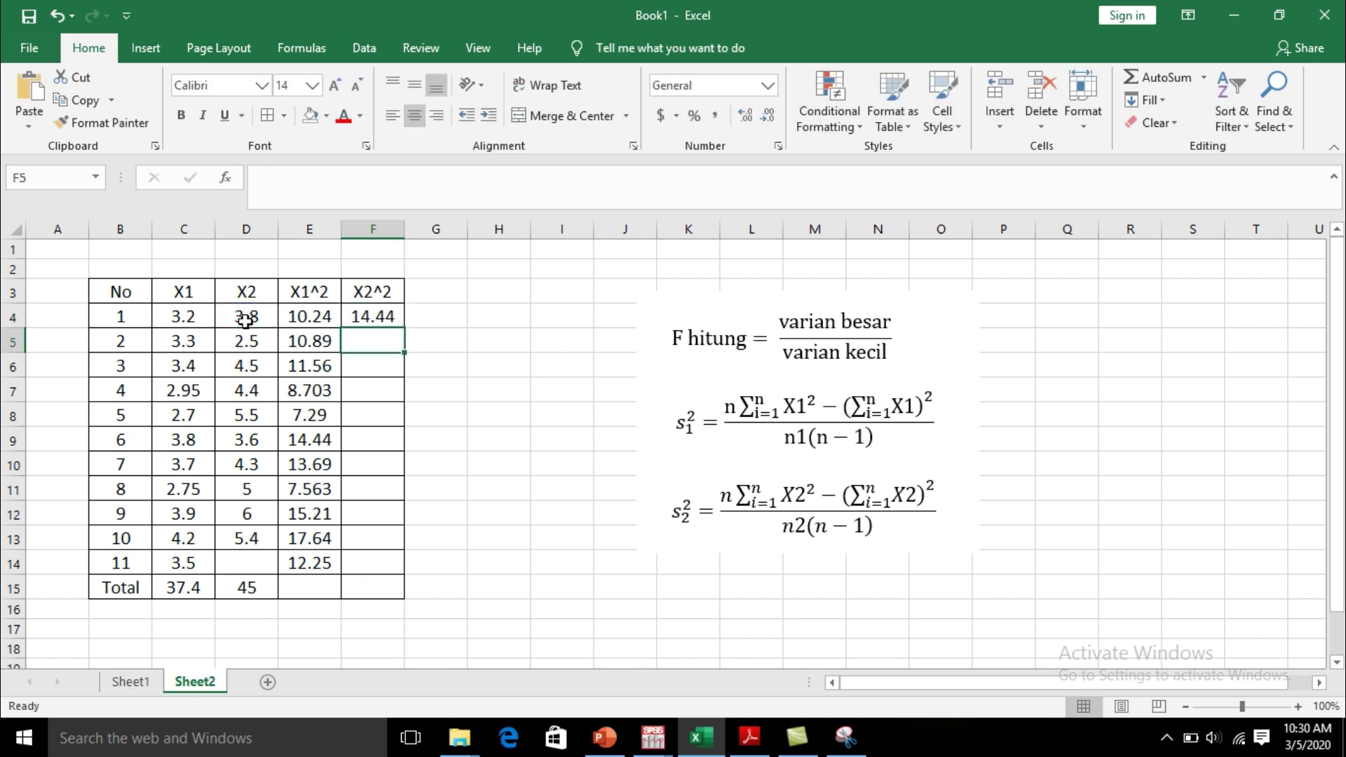
{"action": "left_click", "coordinate": [372, 313]}
{"action": "left_click_drag", "start_coordinate": [407, 327], "coordinate": [409, 561]}
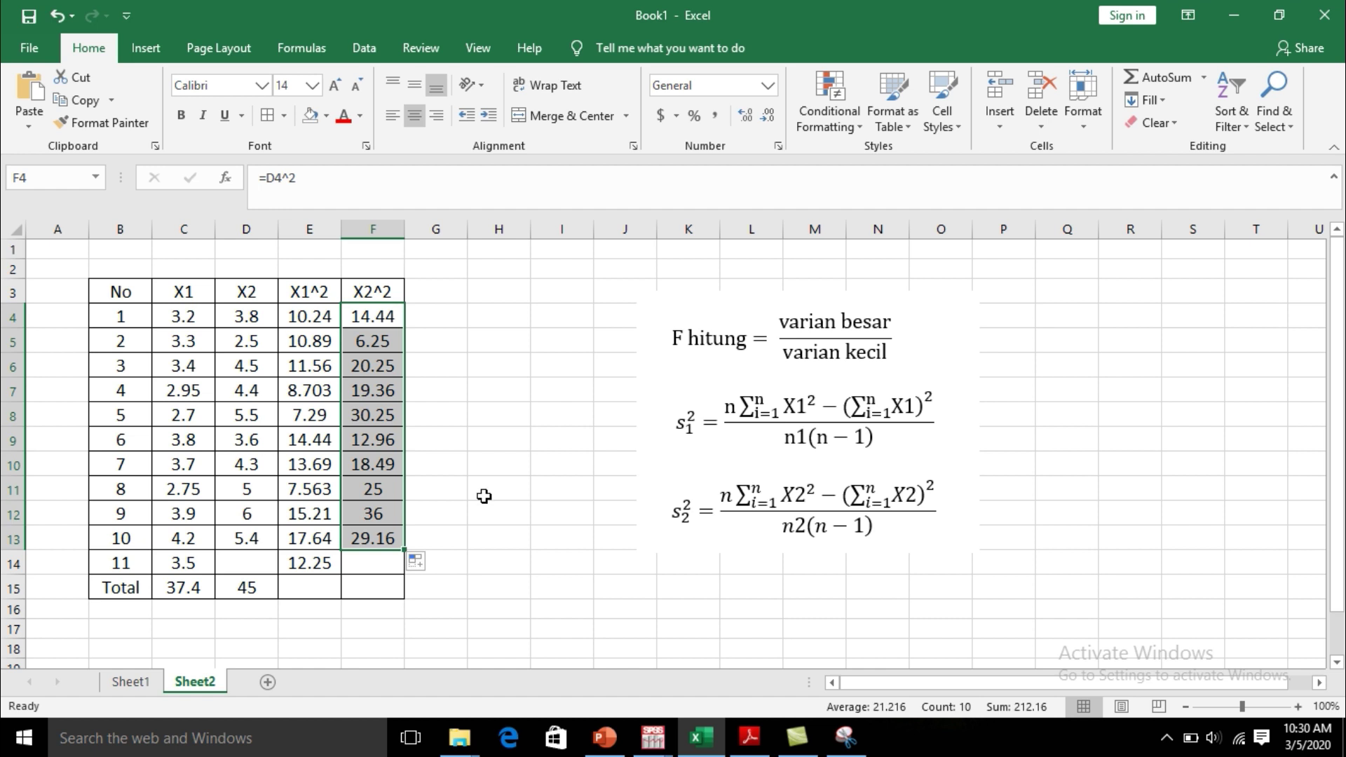
Step: Total the X1^2 column in E15 by summing E4:E14
{"action": "left_click", "coordinate": [321, 596]}
{"action": "type", "text": "=sum)"}
{"action": "key", "text": "BackSpace"}
{"action": "type", "text": "("}
{"action": "left_click", "coordinate": [315, 317]}
{"action": "left_click_drag", "start_coordinate": [316, 318], "coordinate": [312, 561]}
{"action": "type", "text": ")"}
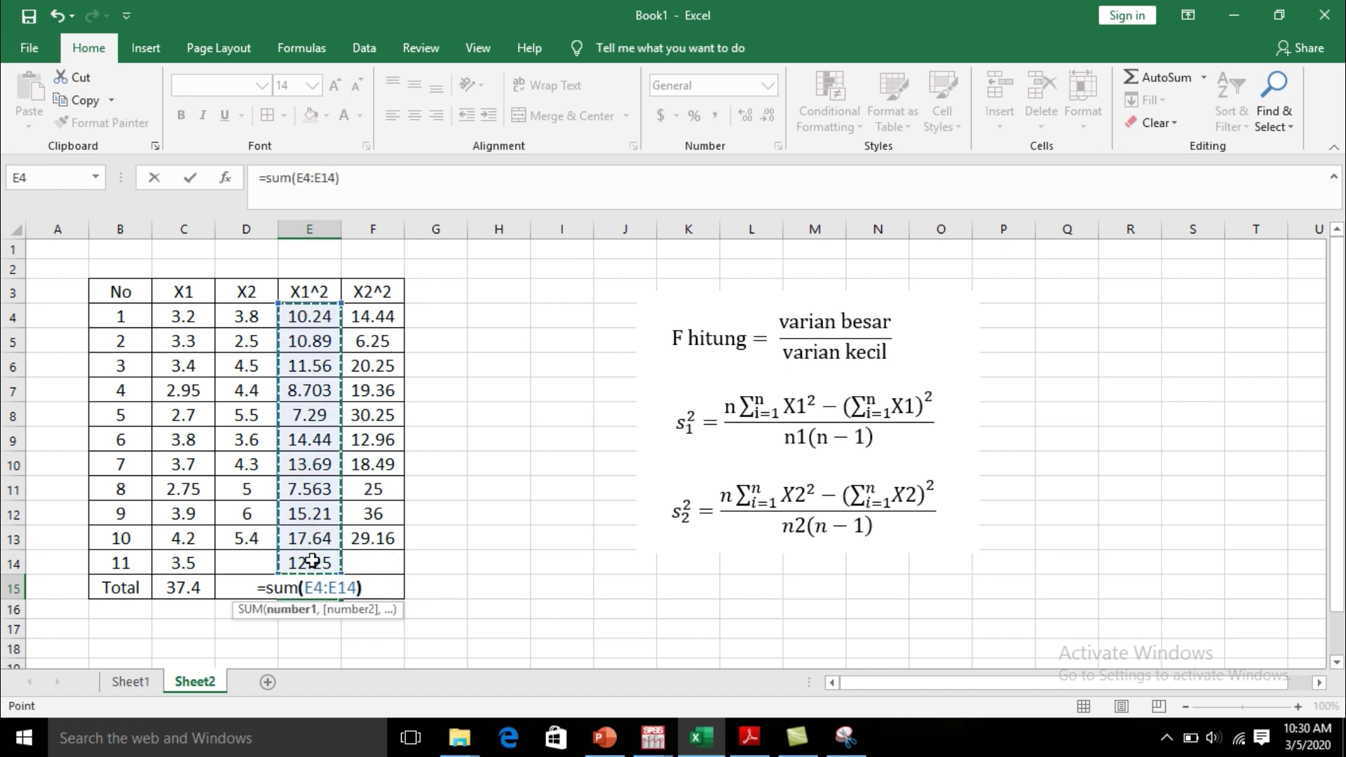
{"action": "key", "text": "Return"}
Step: Total the X2^2 column in F15 by summing F4:F13
{"action": "left_click", "coordinate": [370, 591]}
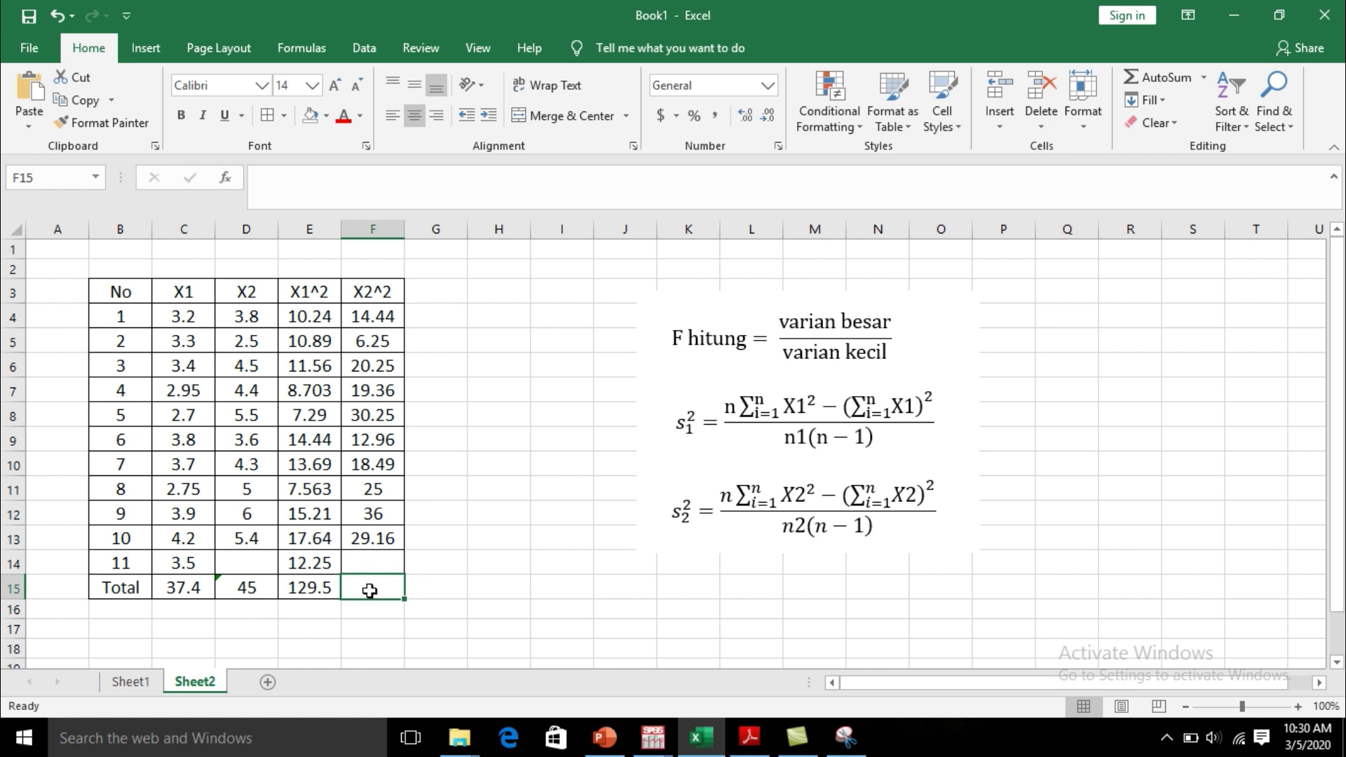
{"action": "type", "text": "=sum("}
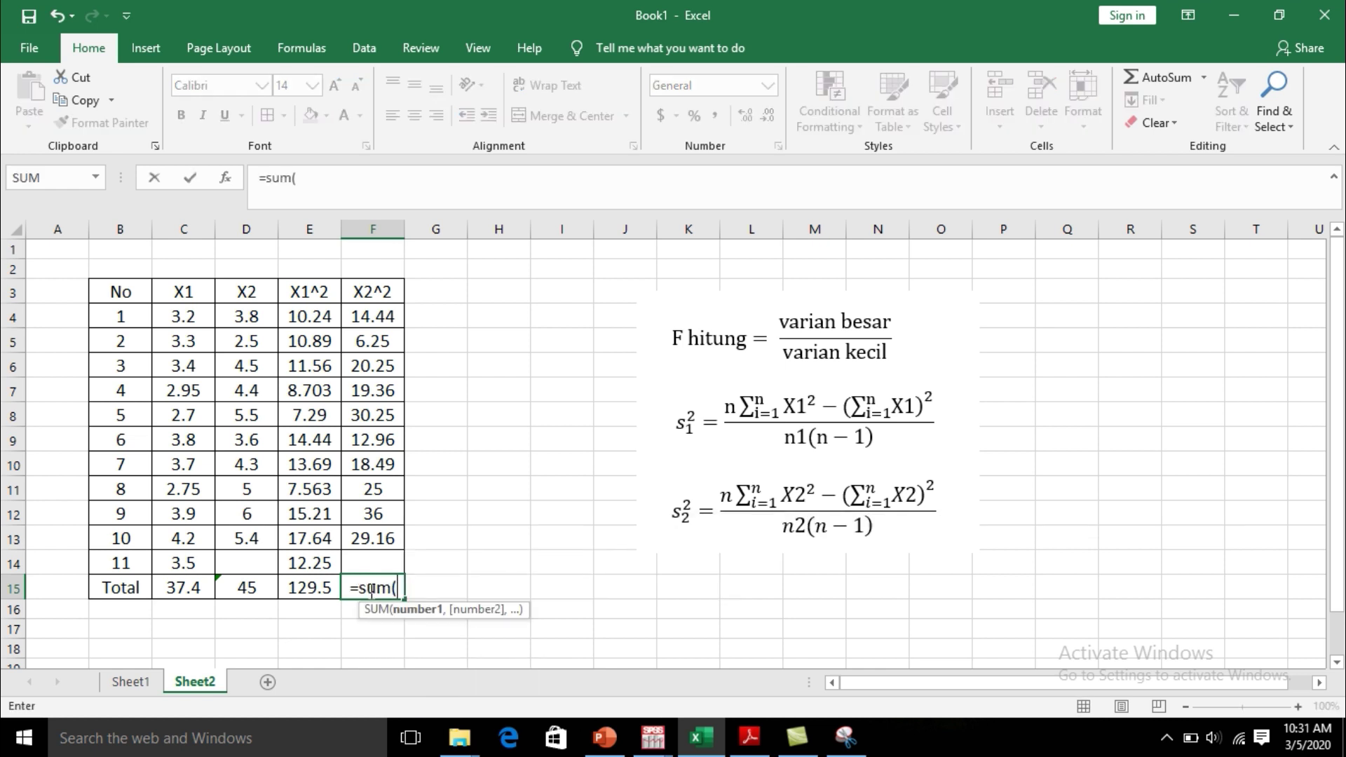
{"action": "left_click_drag", "start_coordinate": [375, 319], "coordinate": [373, 536]}
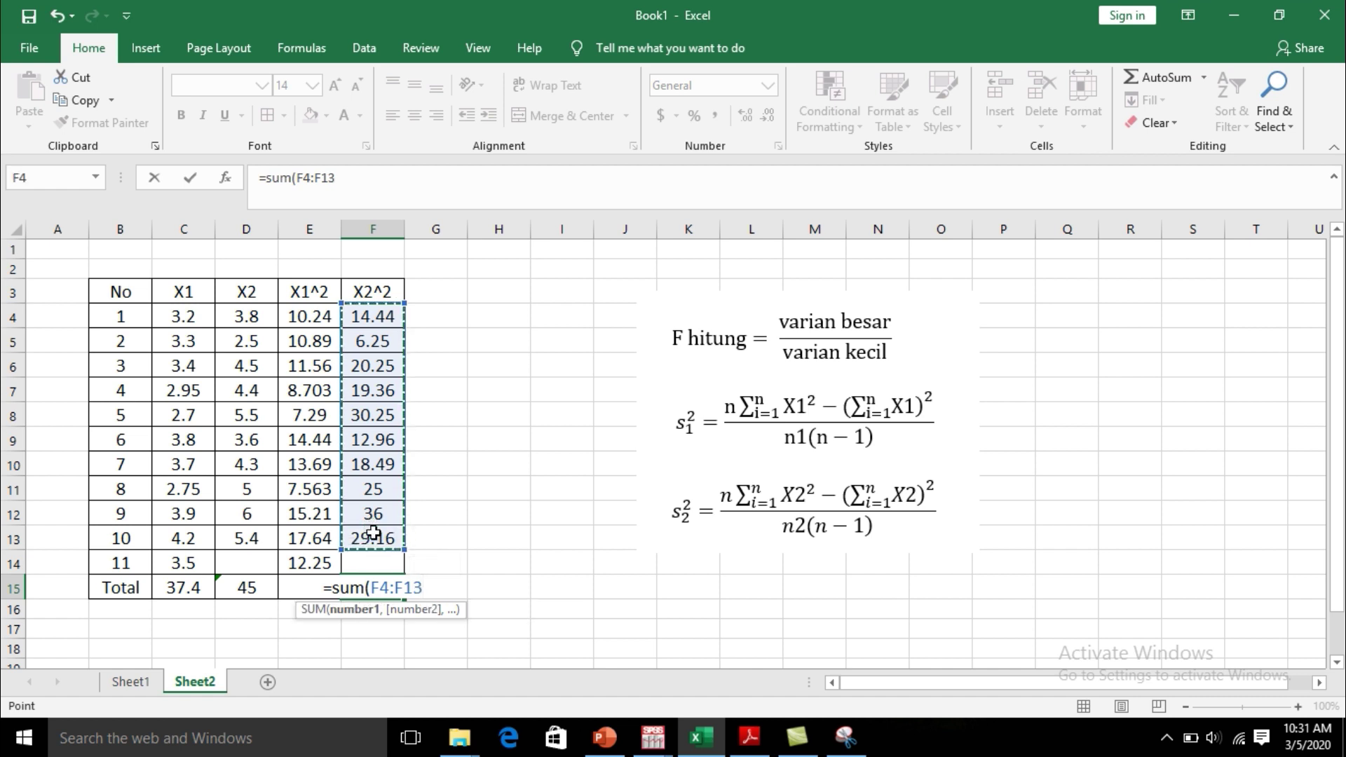
{"action": "type", "text": ")"}
{"action": "key", "text": "Return"}
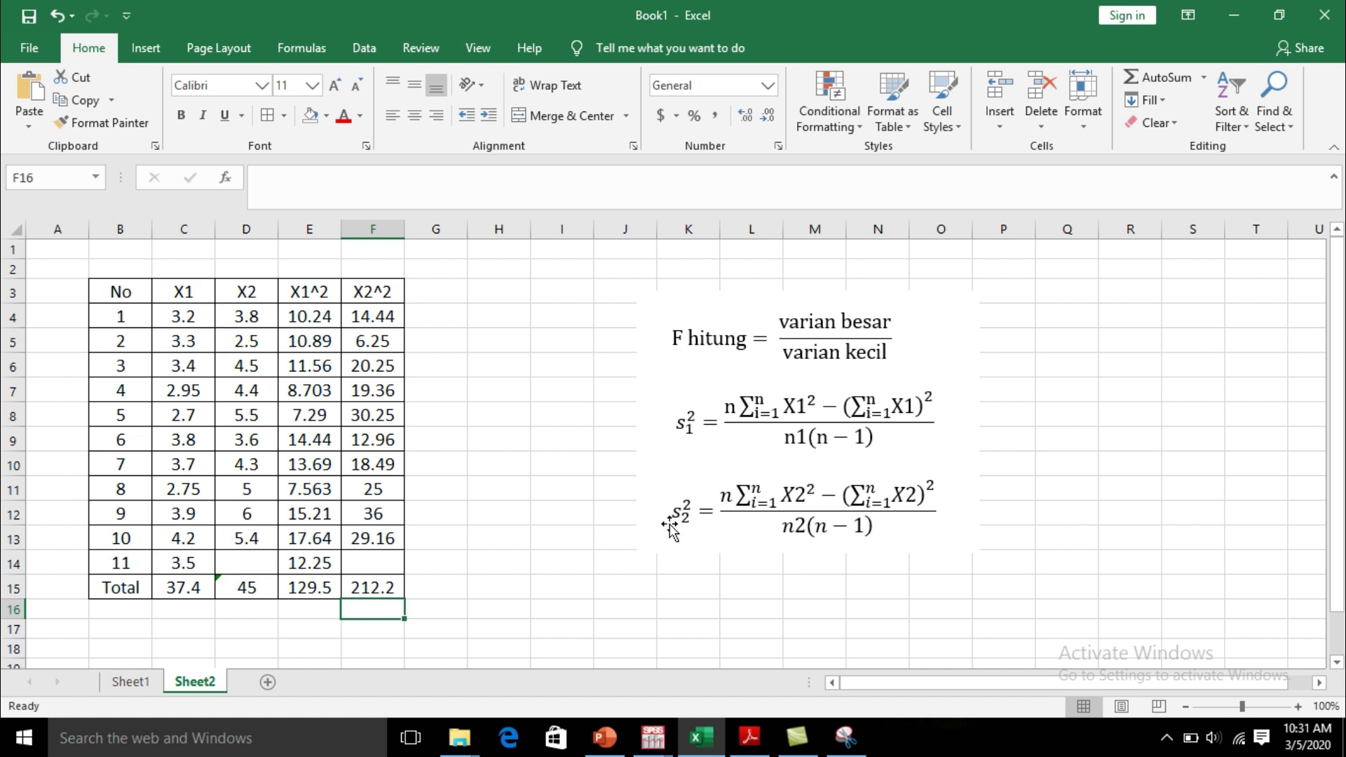
Step: Shift the formula picture slightly away from the table and enter the label S1^2 in H4
{"action": "left_click_drag", "start_coordinate": [751, 379], "coordinate": [792, 364]}
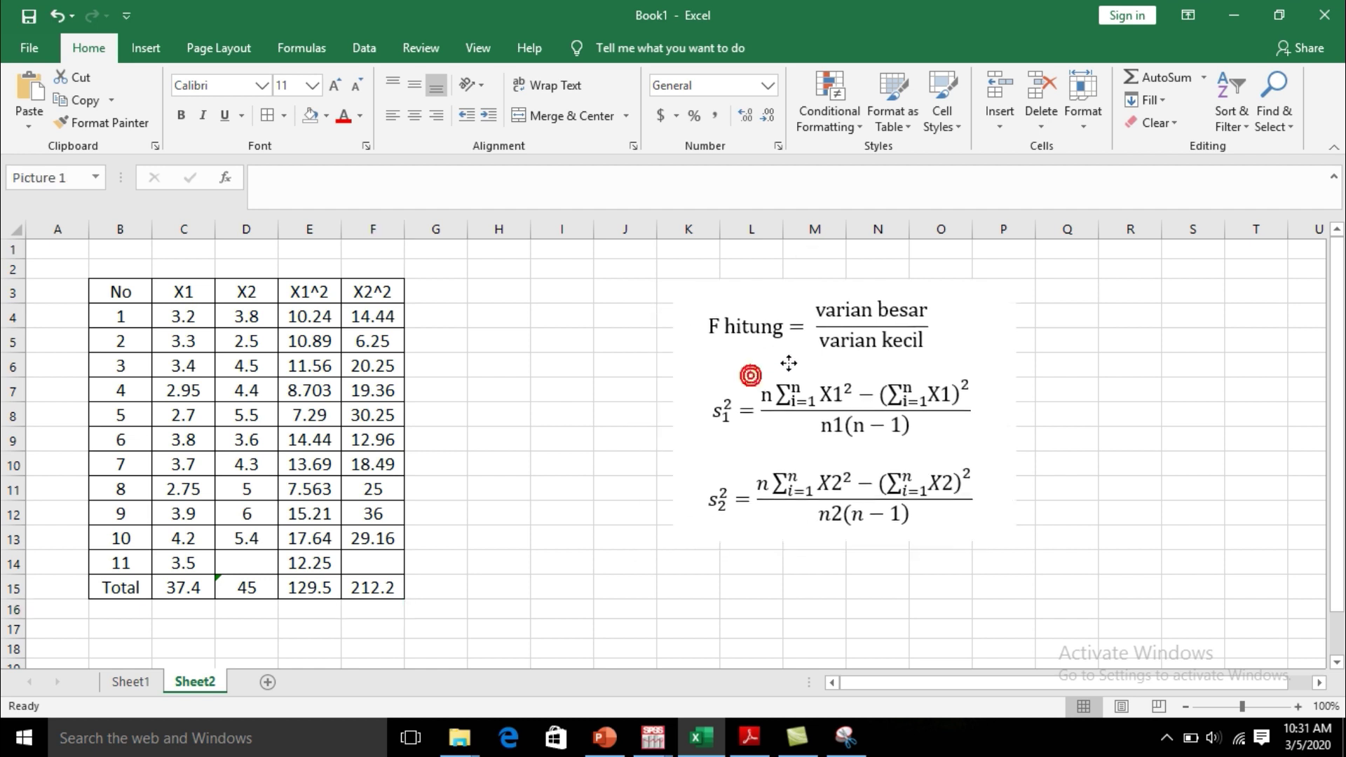
{"action": "left_click", "coordinate": [474, 320]}
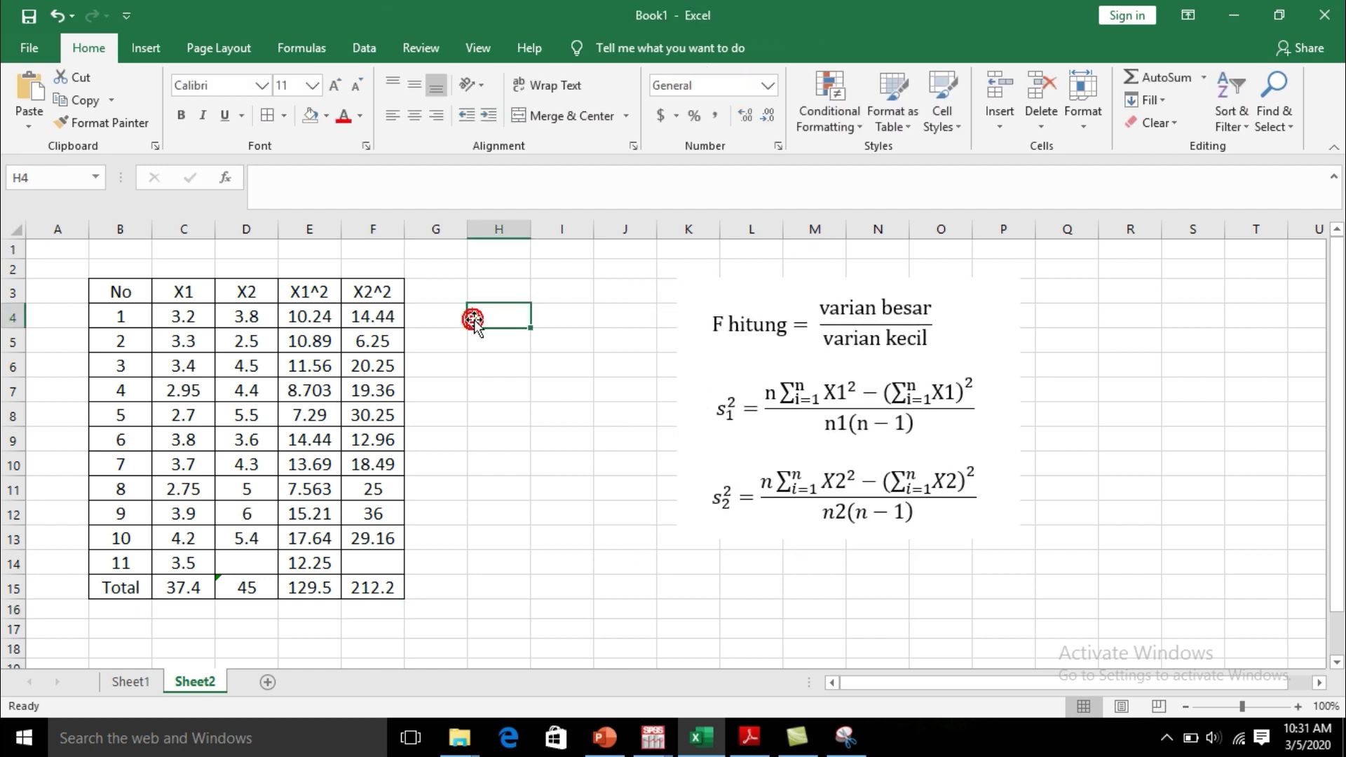
{"action": "type", "text": "S1^2"}
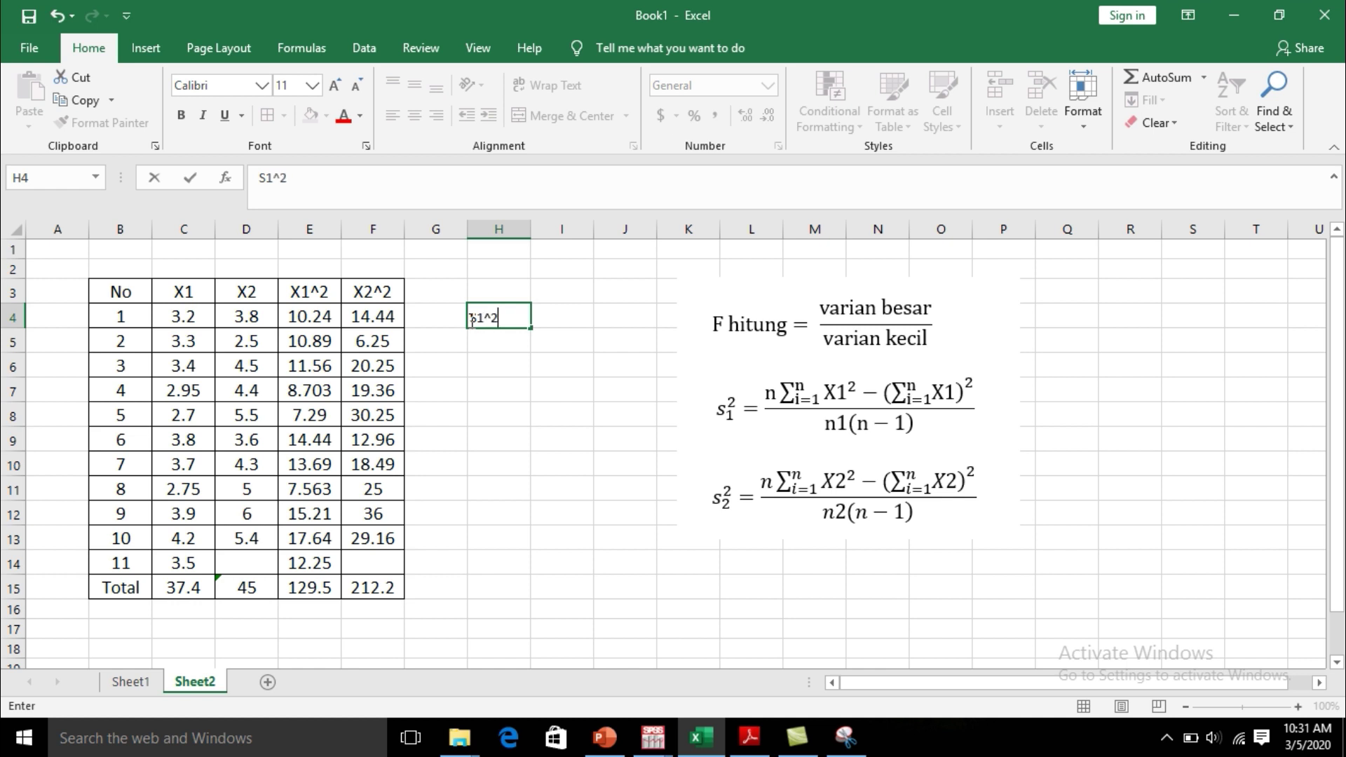
{"action": "key", "text": "Tab"}
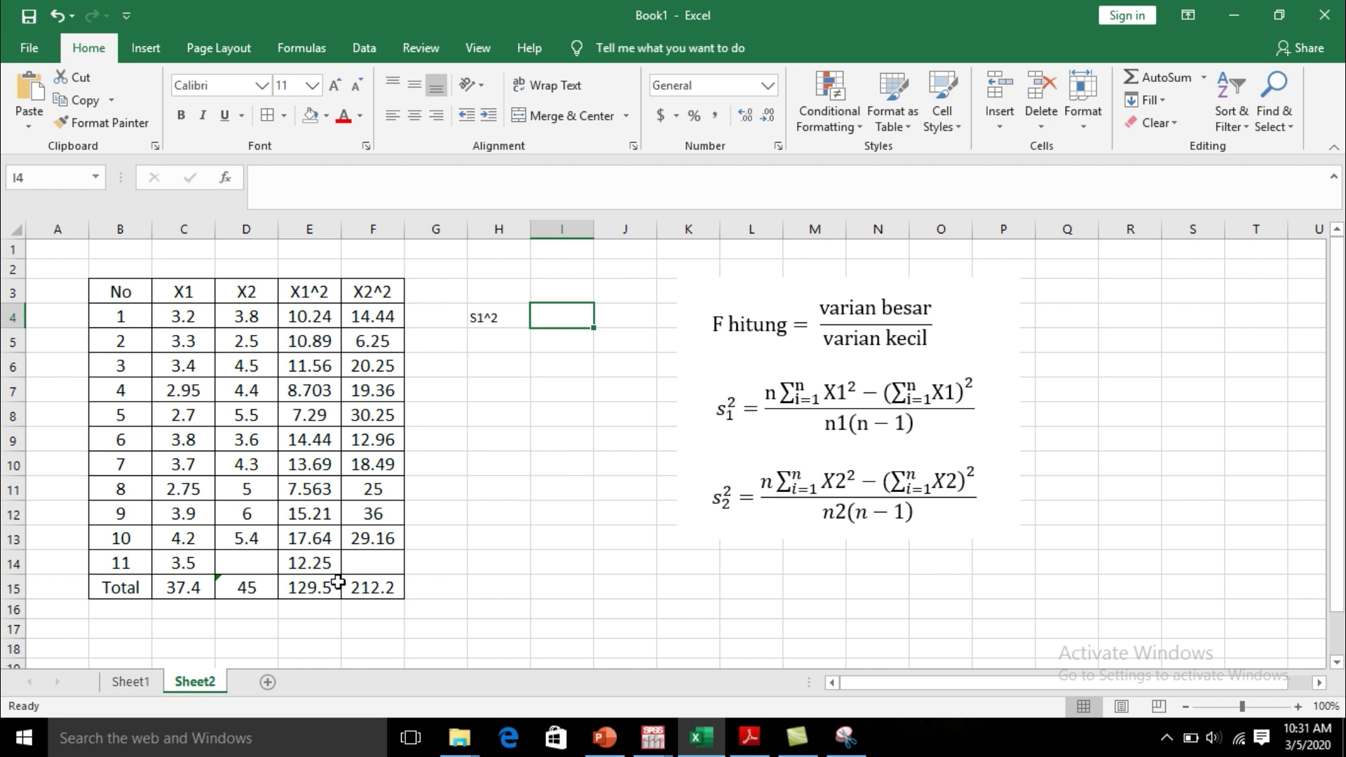
Step: Calculate the X1 variance in I4 with =((11*E15)-(C15^2))/(11*(11-1))
{"action": "type", "text": "="}
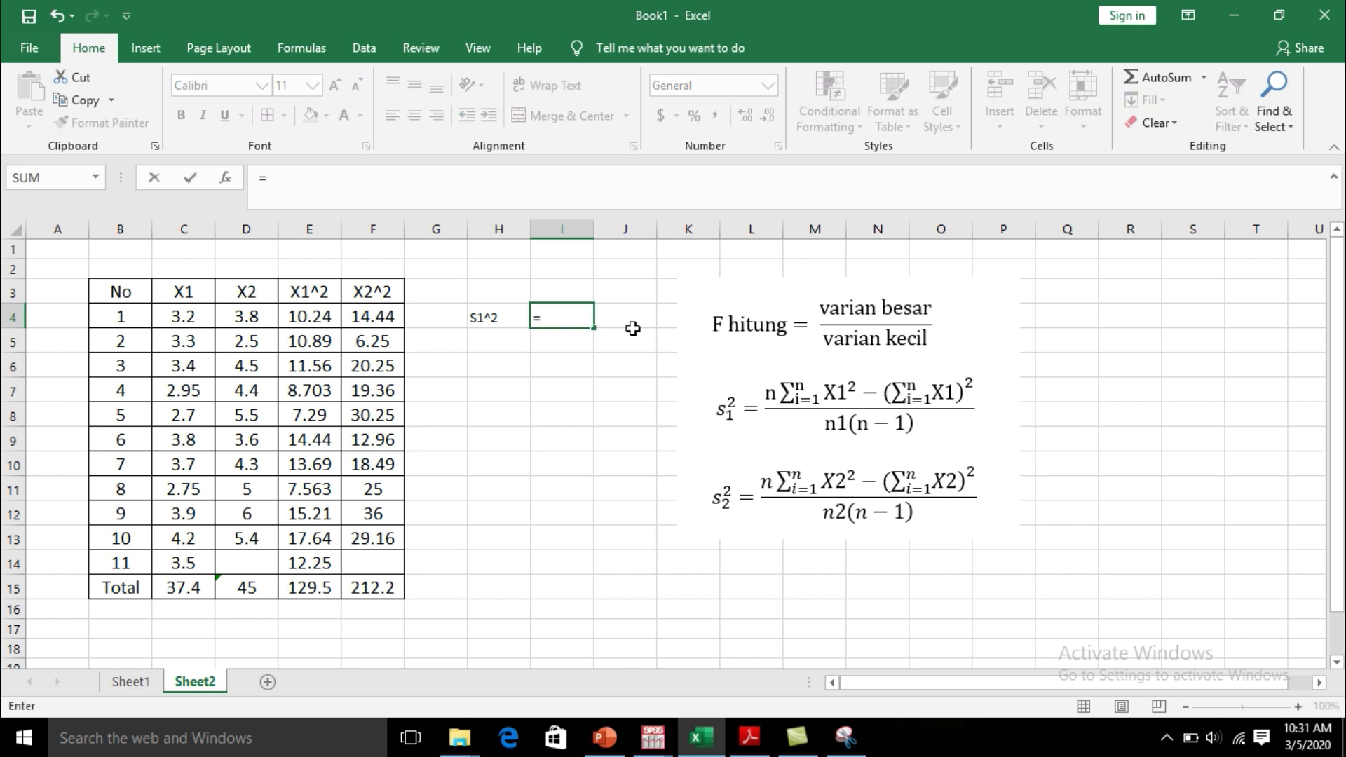
{"action": "type", "text": "(11*"}
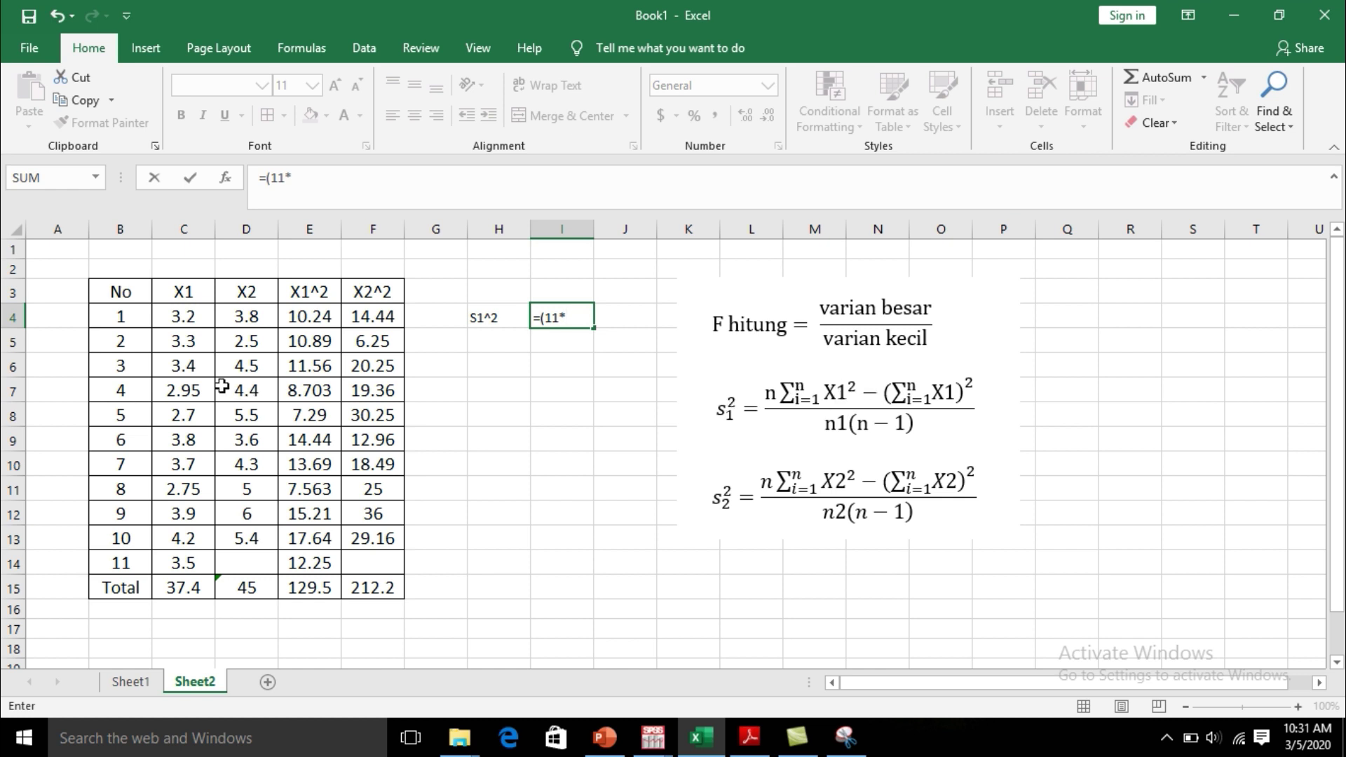
{"action": "left_click", "coordinate": [326, 586]}
{"action": "type", "text": ")-("}
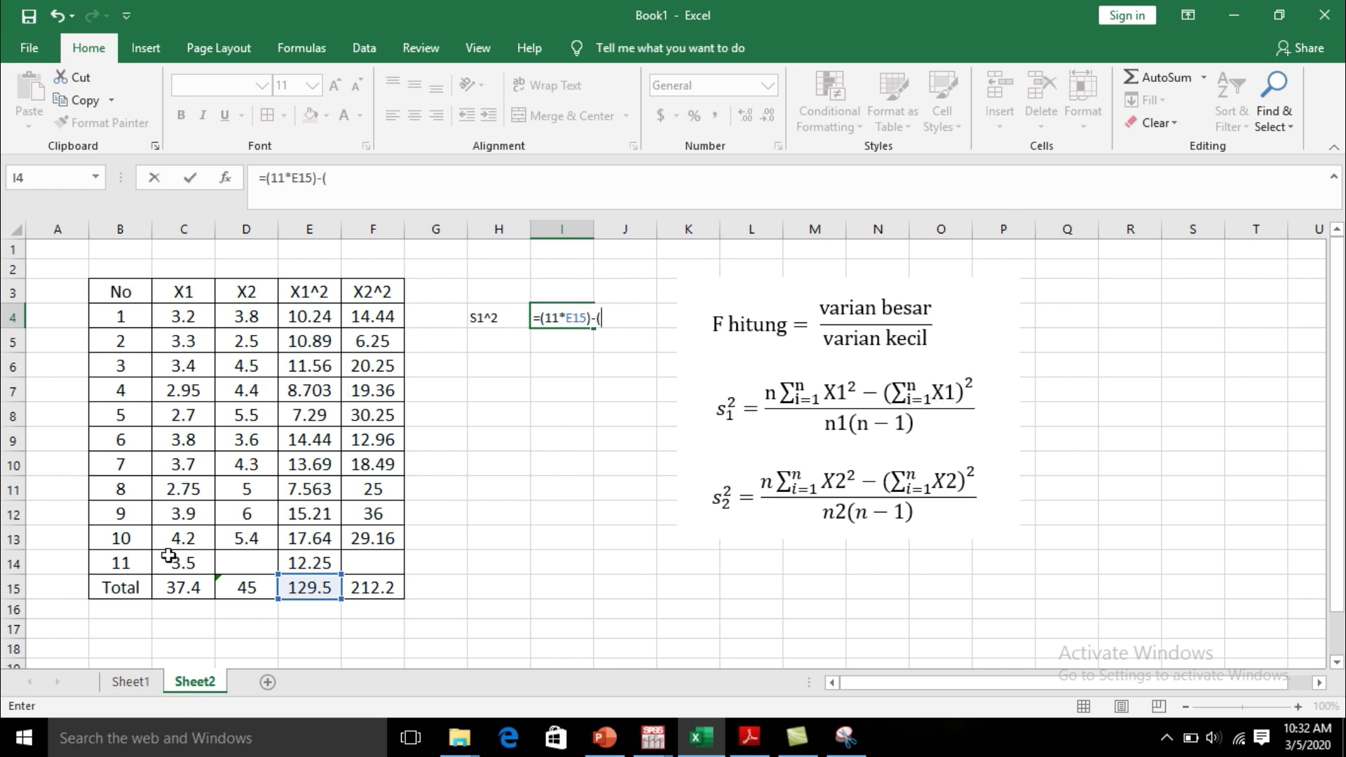
{"action": "left_click", "coordinate": [187, 589]}
{"action": "type", "text": "^2"}
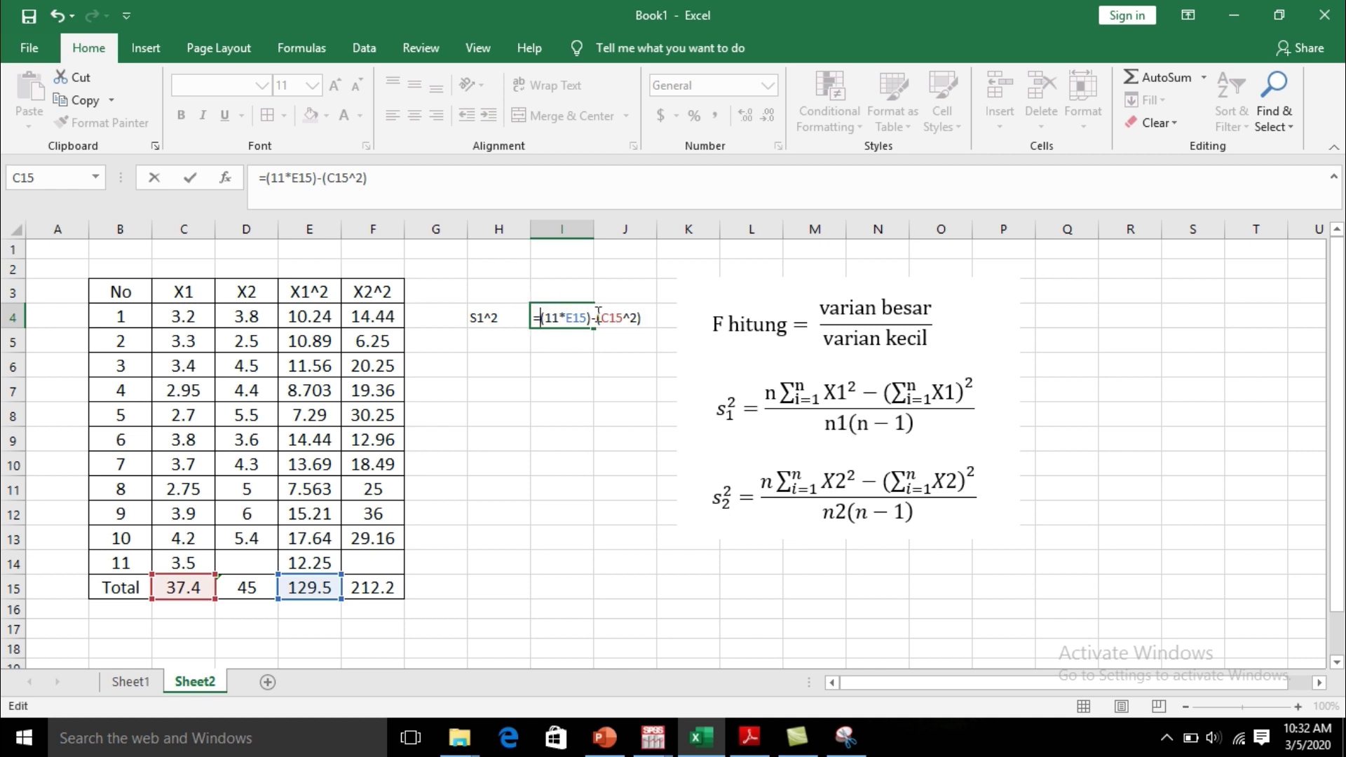
{"action": "type", "text": "("}
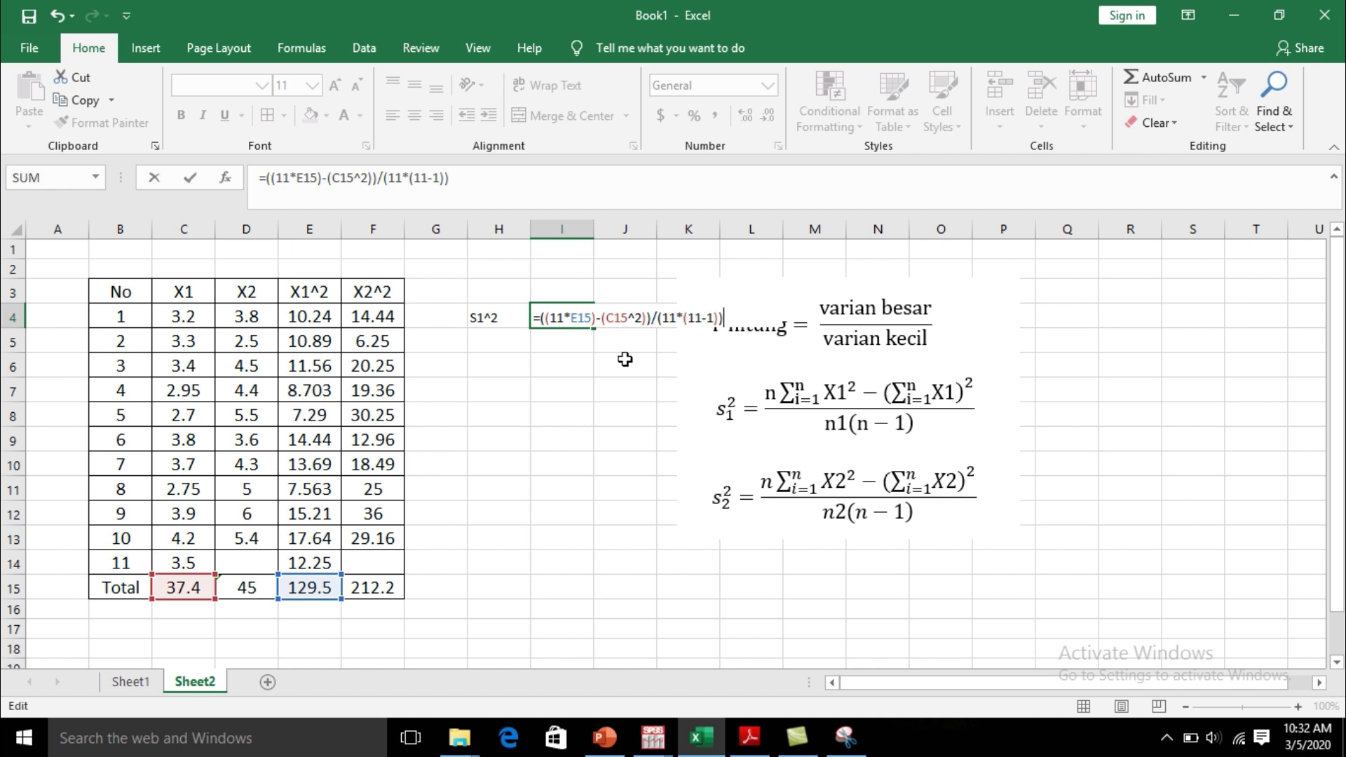
{"action": "key", "text": "Return"}
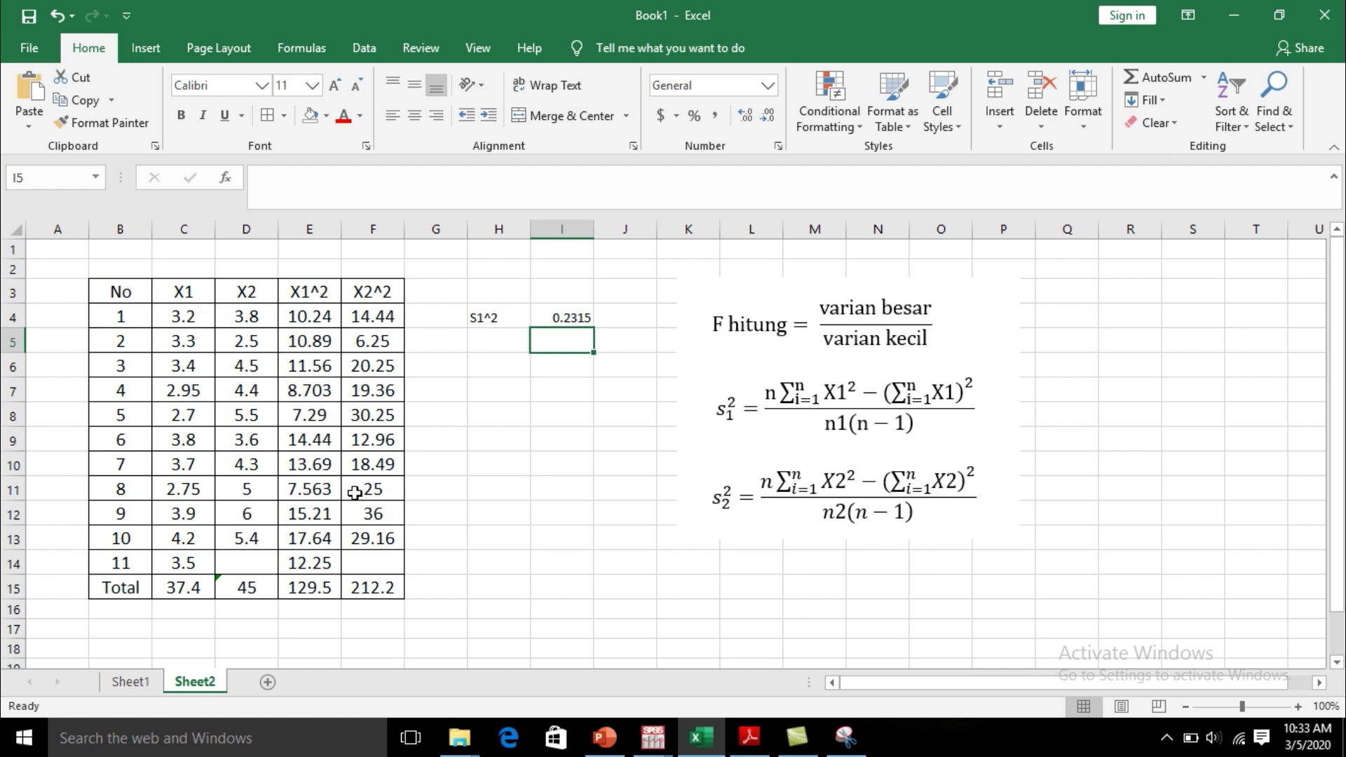
Step: Move the formula picture clear of column K and compute the X1 variance in K4 with =var(C4:C14)
{"action": "left_click_drag", "start_coordinate": [799, 384], "coordinate": [912, 402]}
{"action": "left_click", "coordinate": [659, 307]}
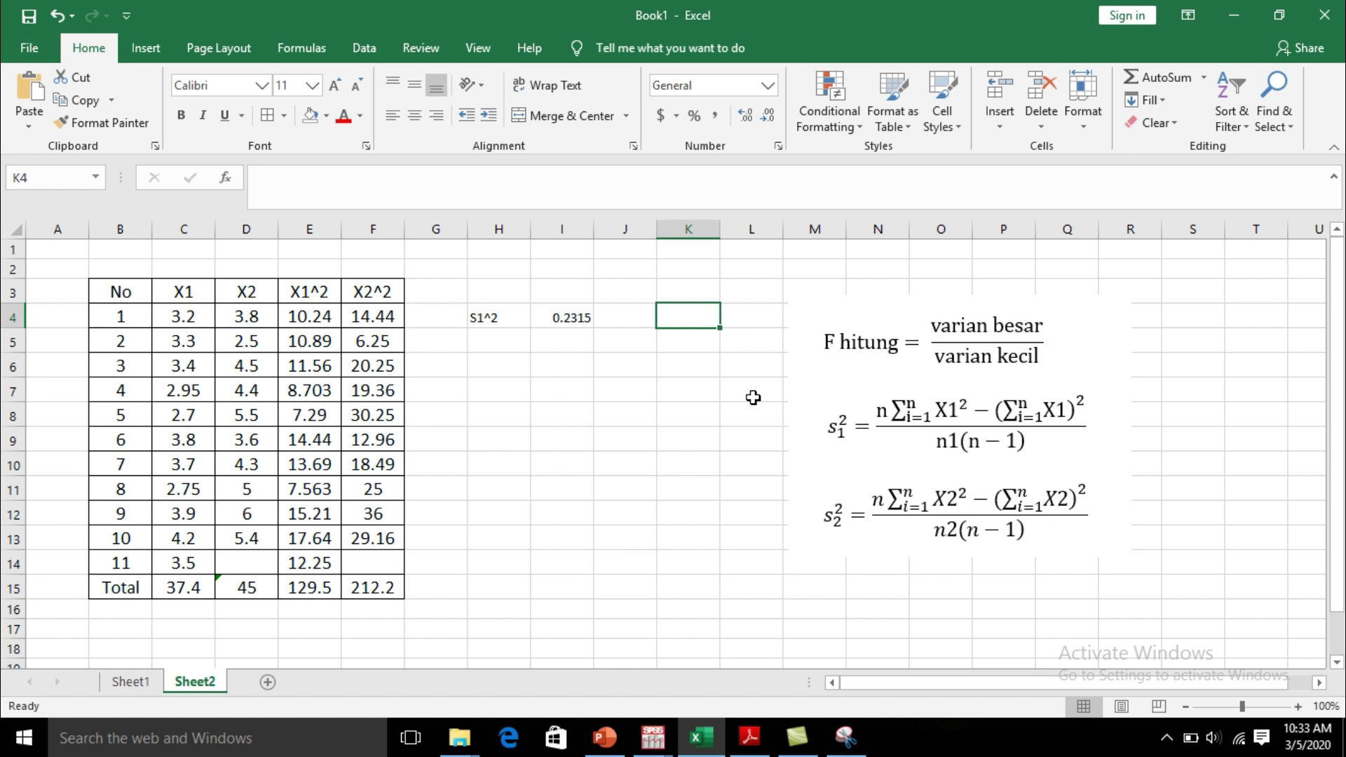
{"action": "type", "text": "=var"}
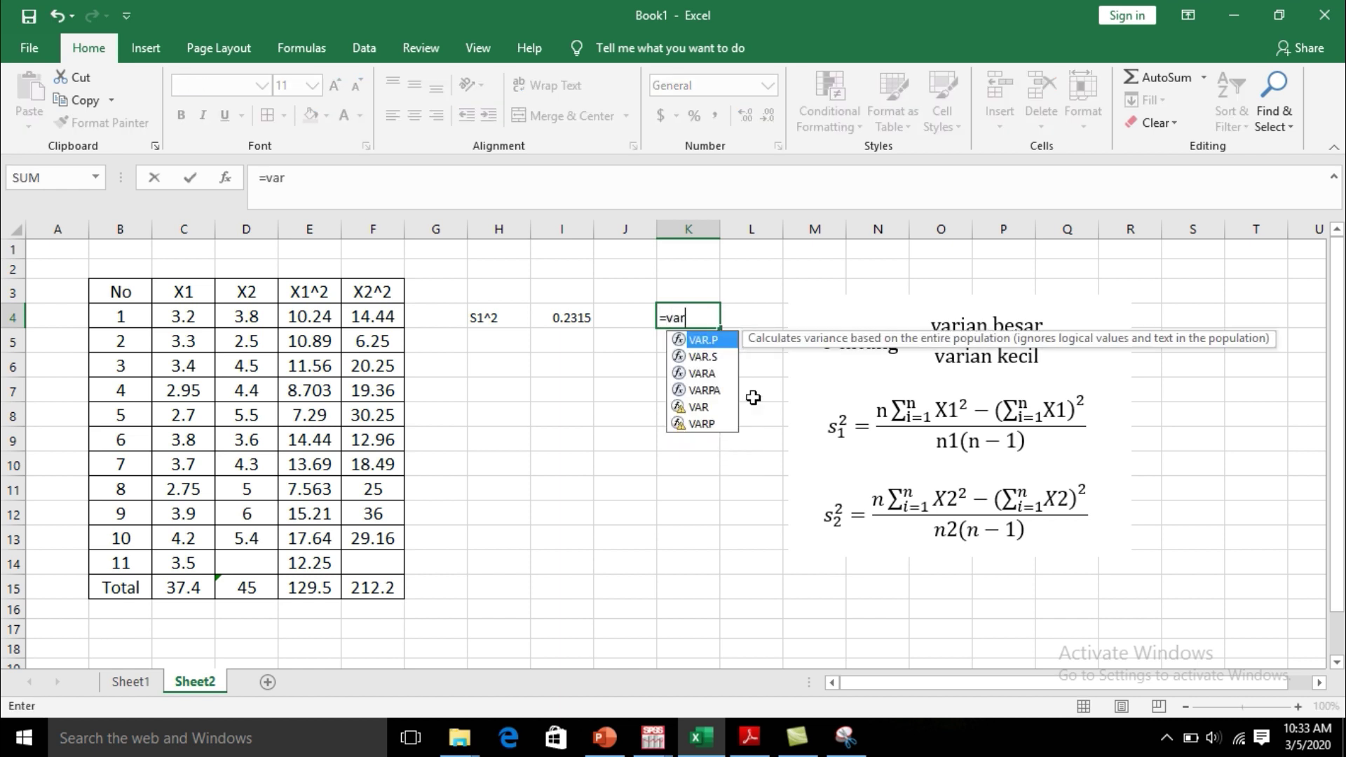
{"action": "type", "text": "("}
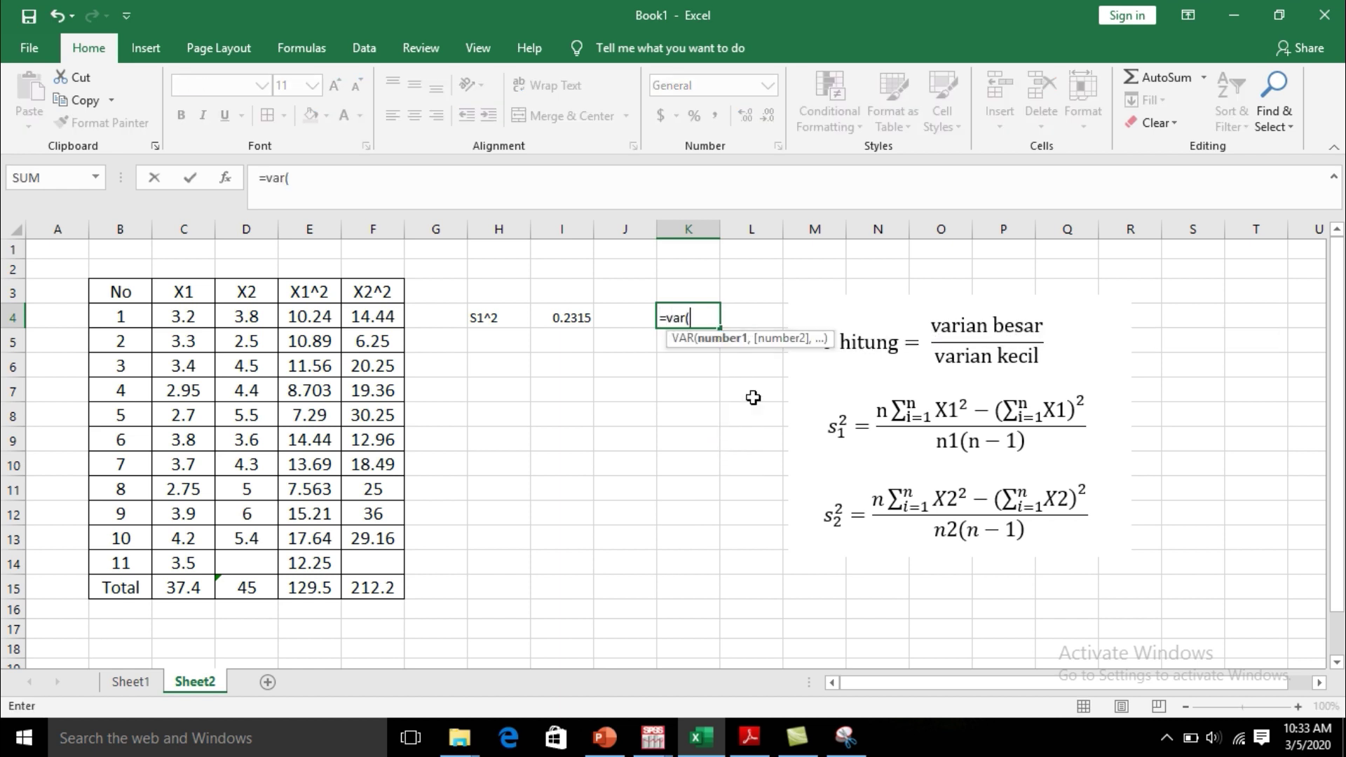
{"action": "left_click_drag", "start_coordinate": [195, 313], "coordinate": [186, 561]}
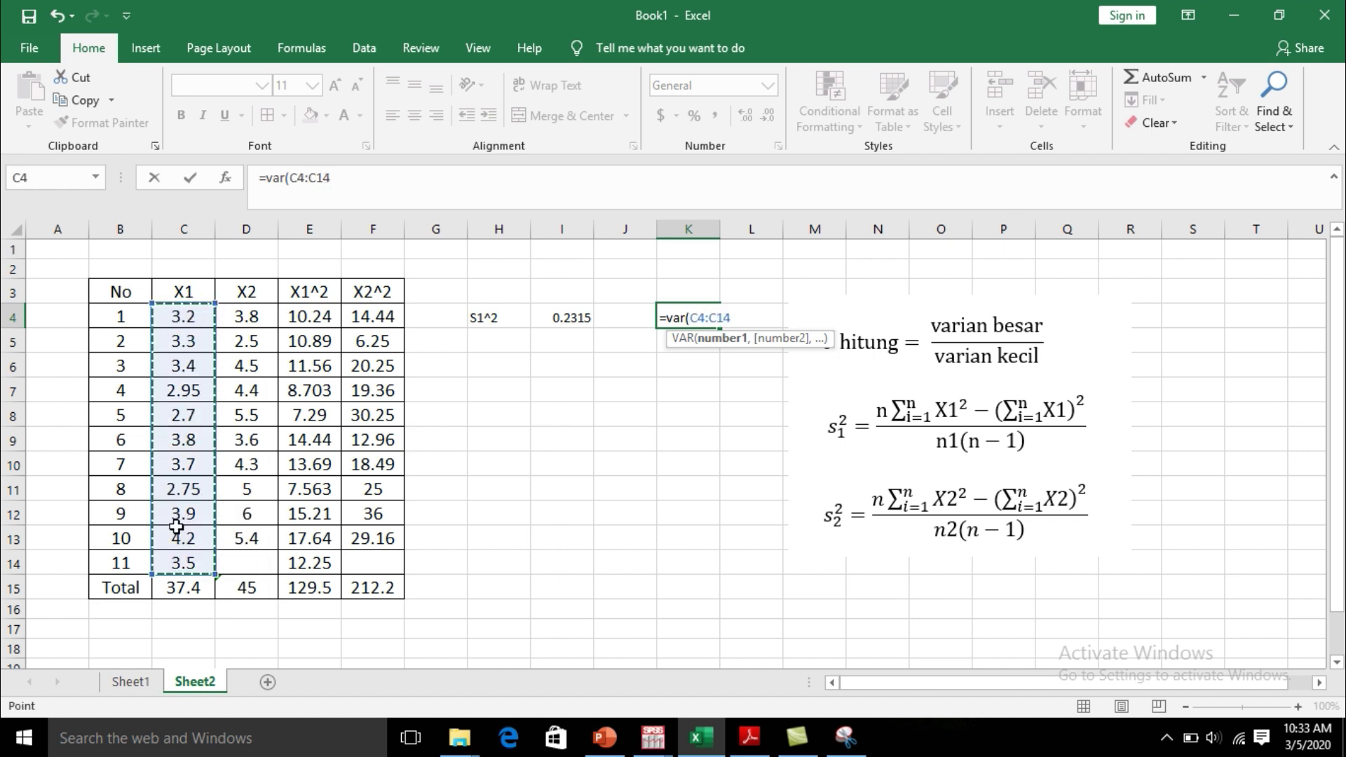
{"action": "type", "text": ")"}
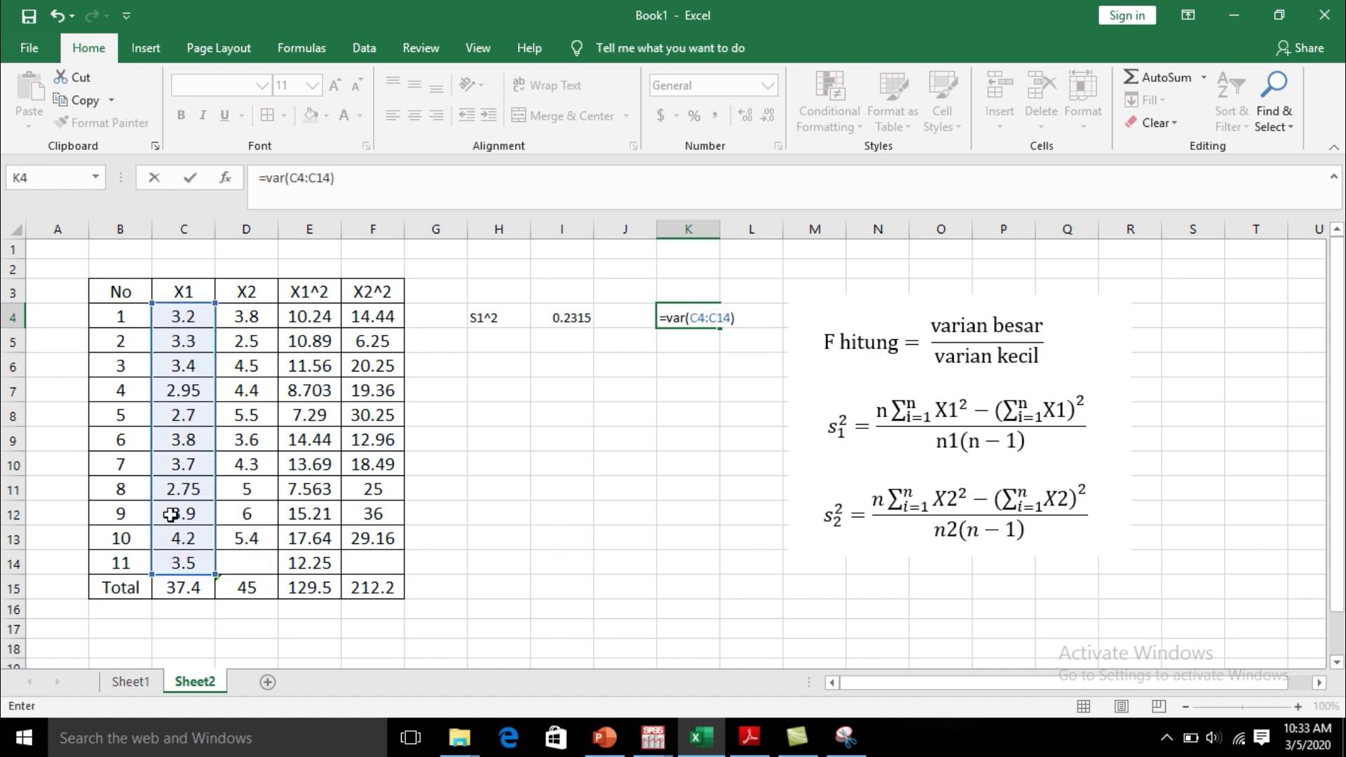
{"action": "key", "text": "Return"}
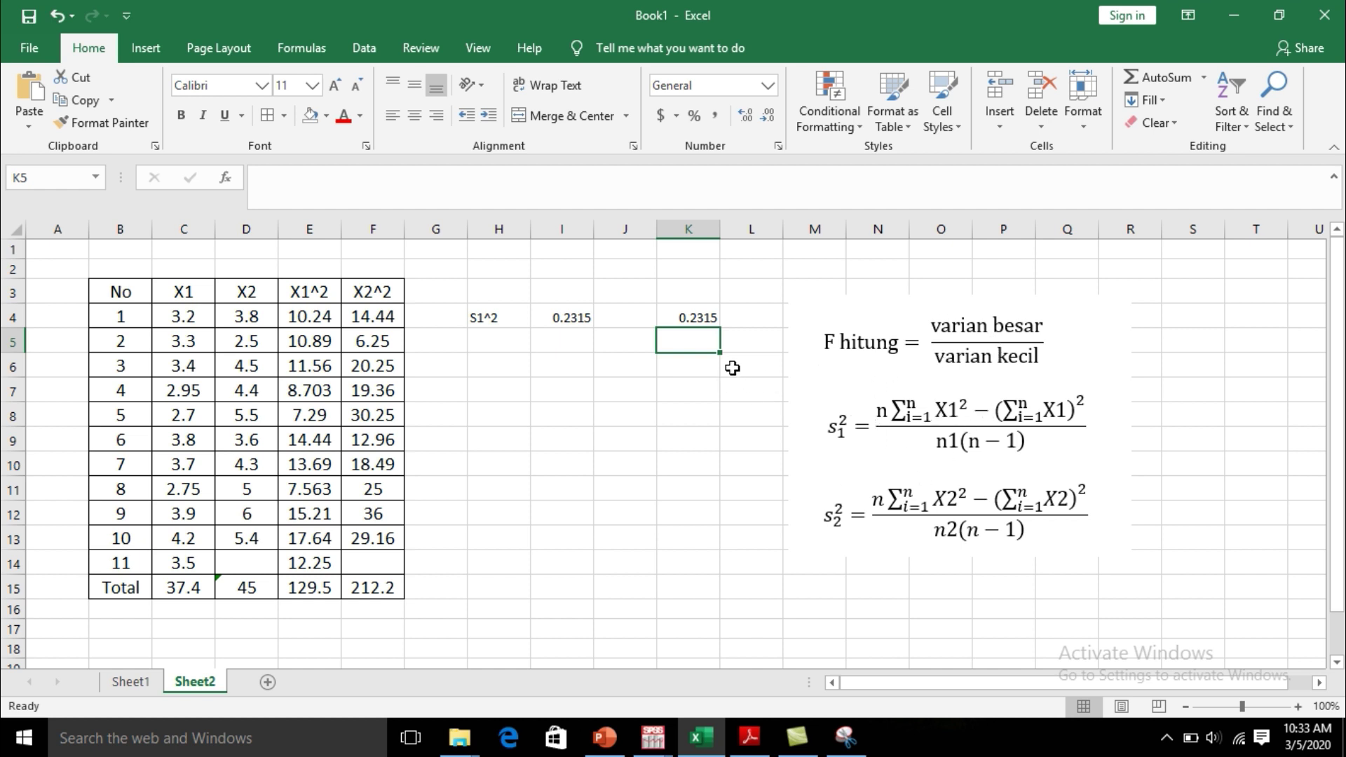
Step: Enter the label S2^2 in H5, below the S1^2 label
{"action": "left_click", "coordinate": [484, 349]}
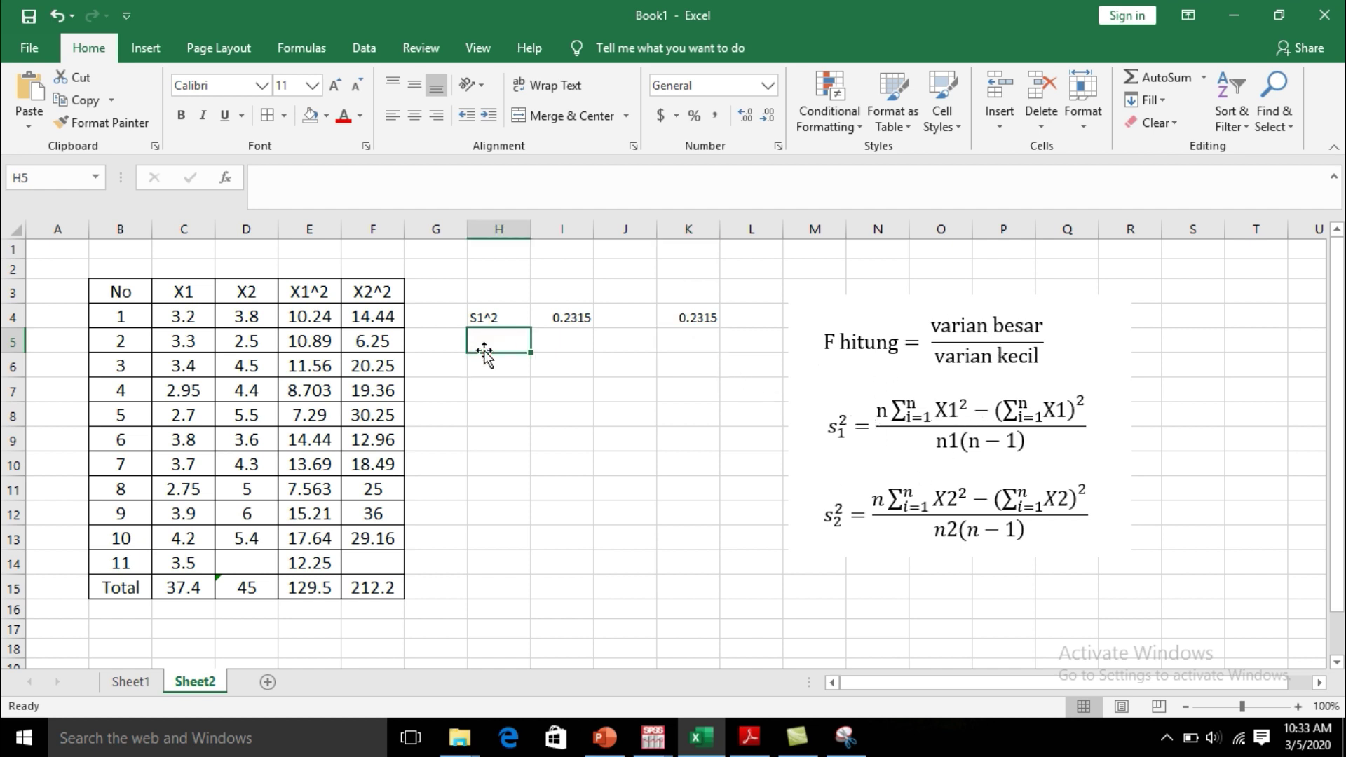
{"action": "type", "text": "S"}
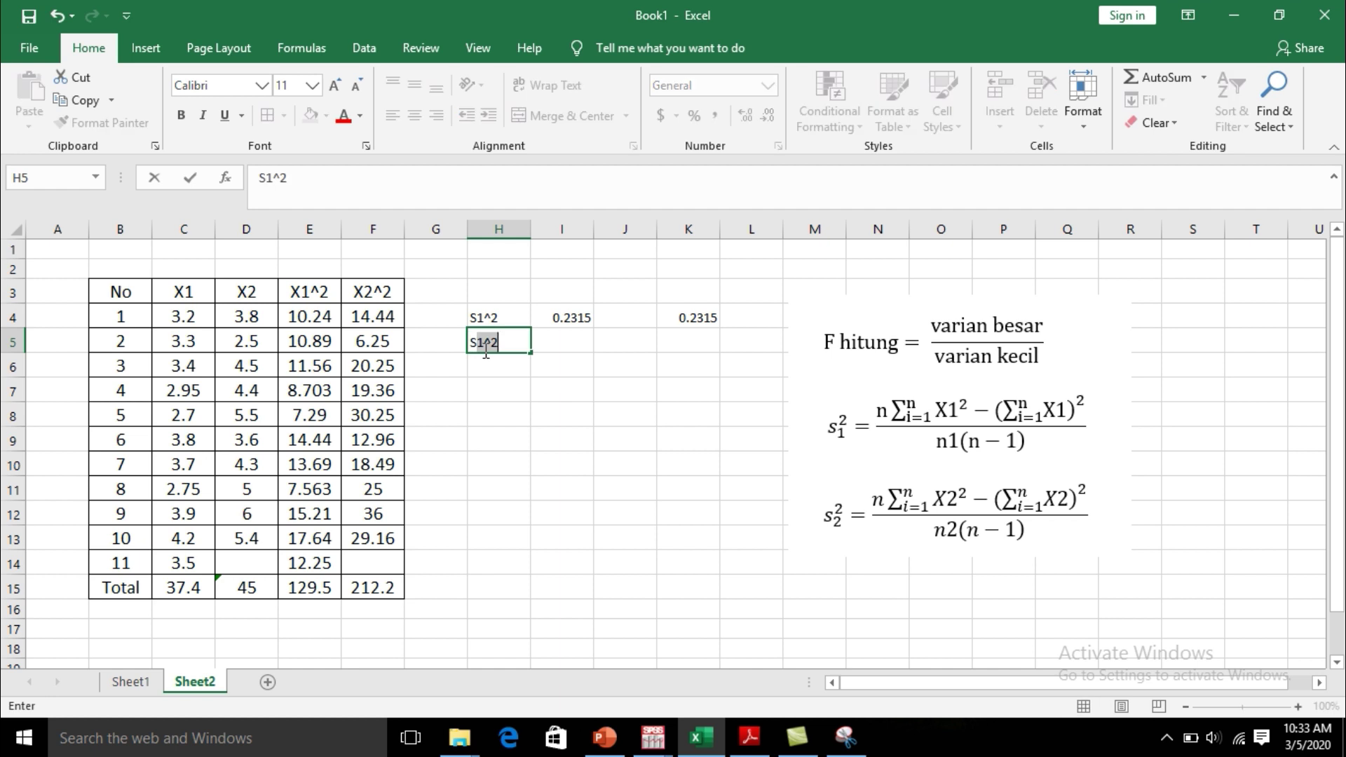
{"action": "type", "text": "2"}
{"action": "left_click", "coordinate": [597, 381]}
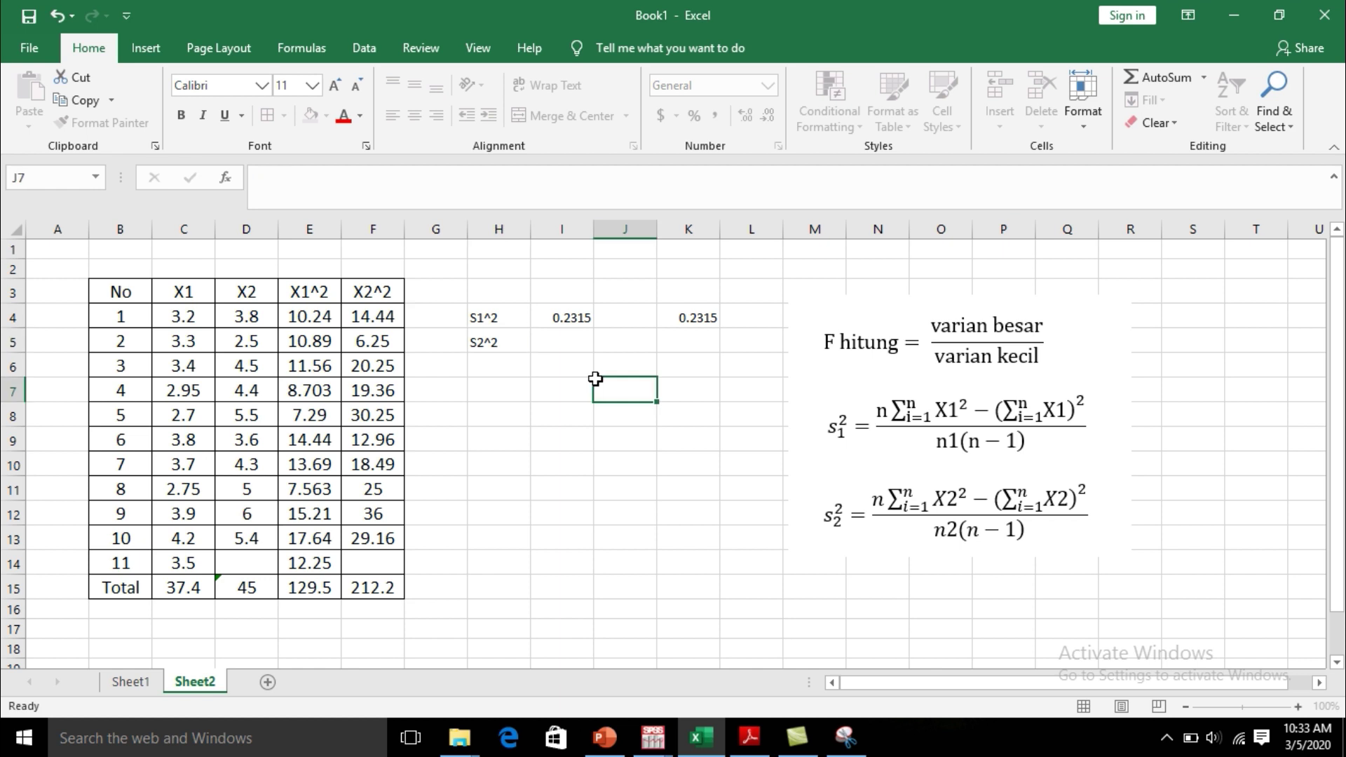
Step: Calculate the X2 variance in I5 with =((10*F15)-(D15^2))/(10*(10-1))
{"action": "left_click", "coordinate": [576, 350]}
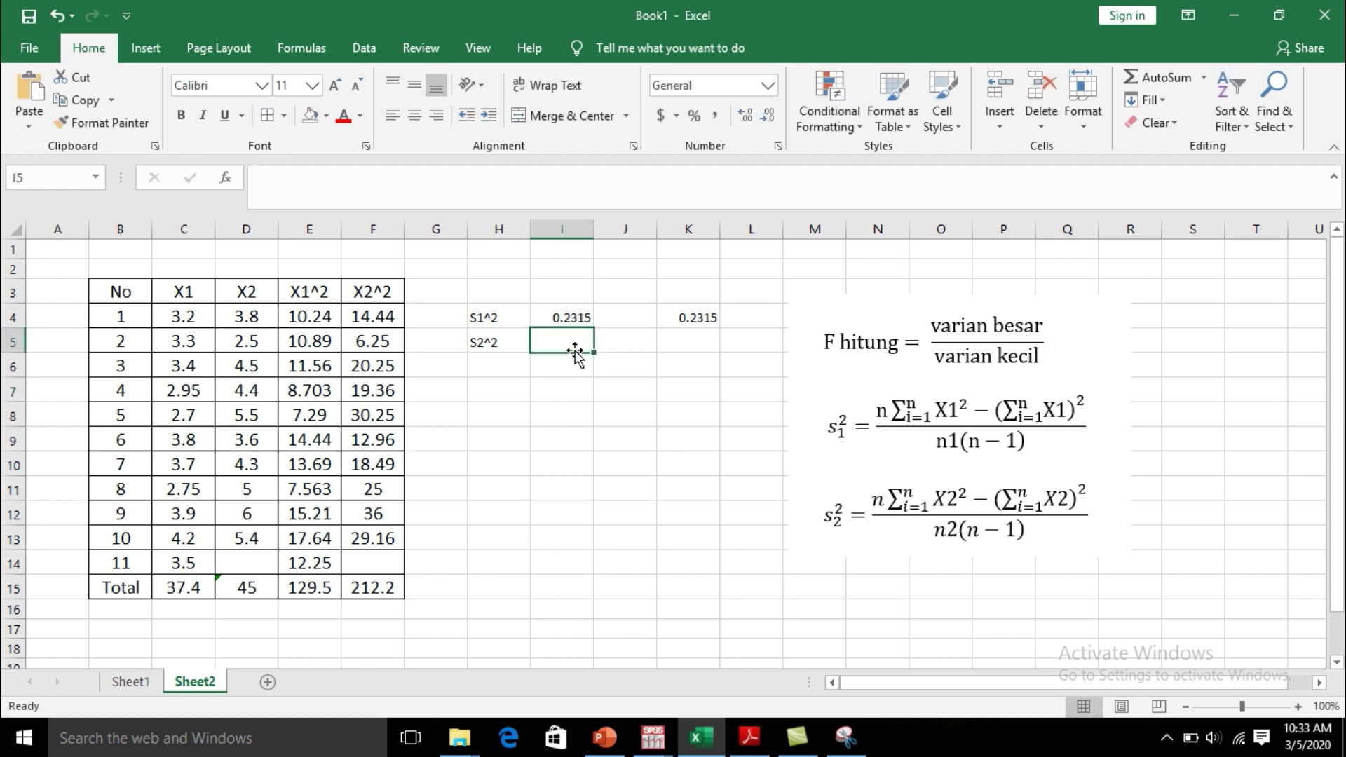
{"action": "type", "text": "=(10*"}
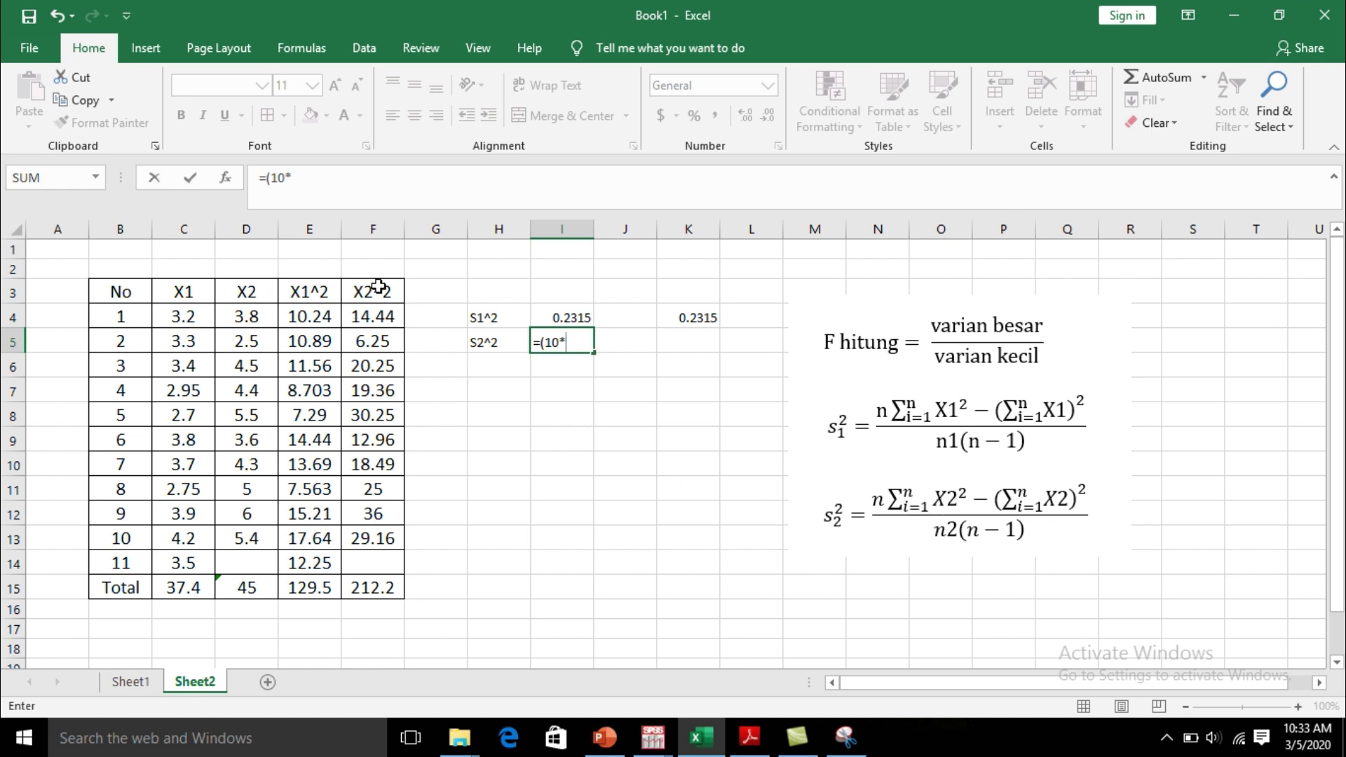
{"action": "left_click", "coordinate": [370, 591]}
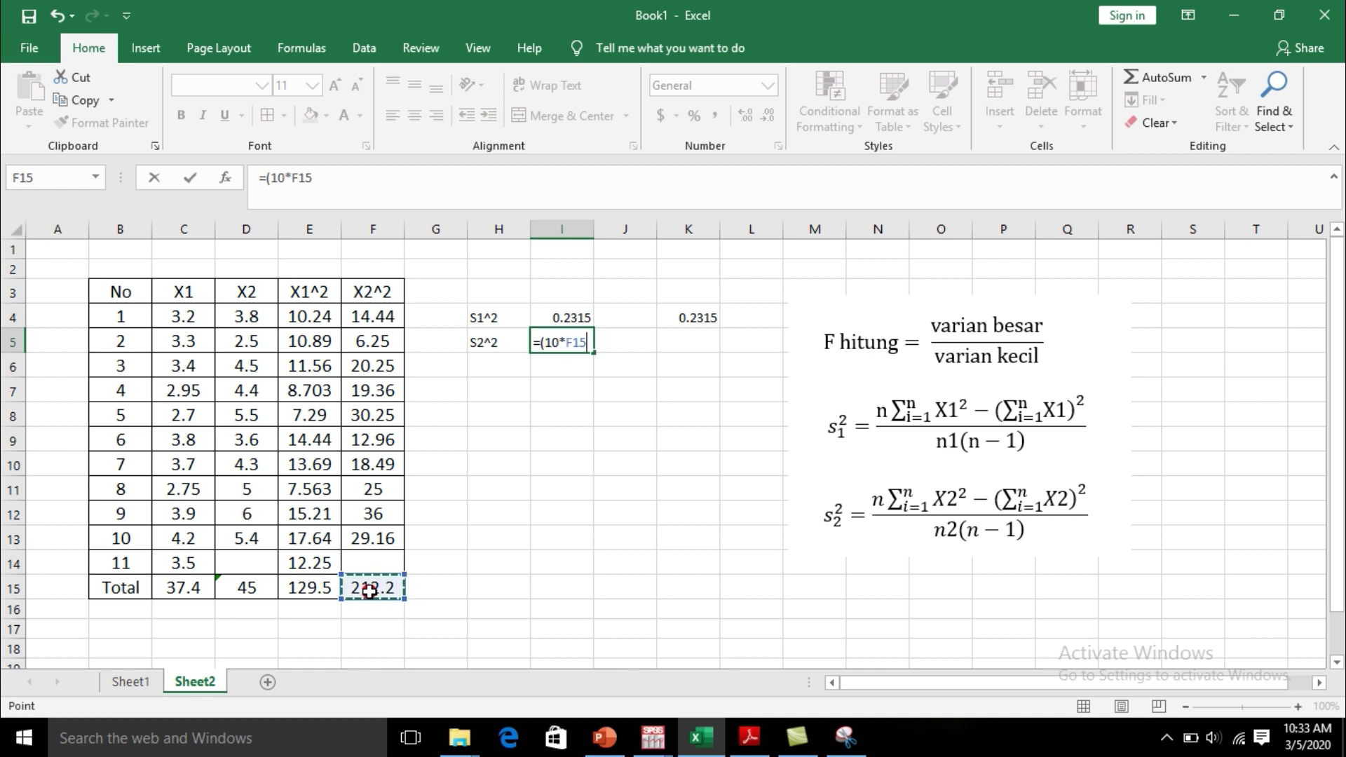
{"action": "type", "text": ")-"}
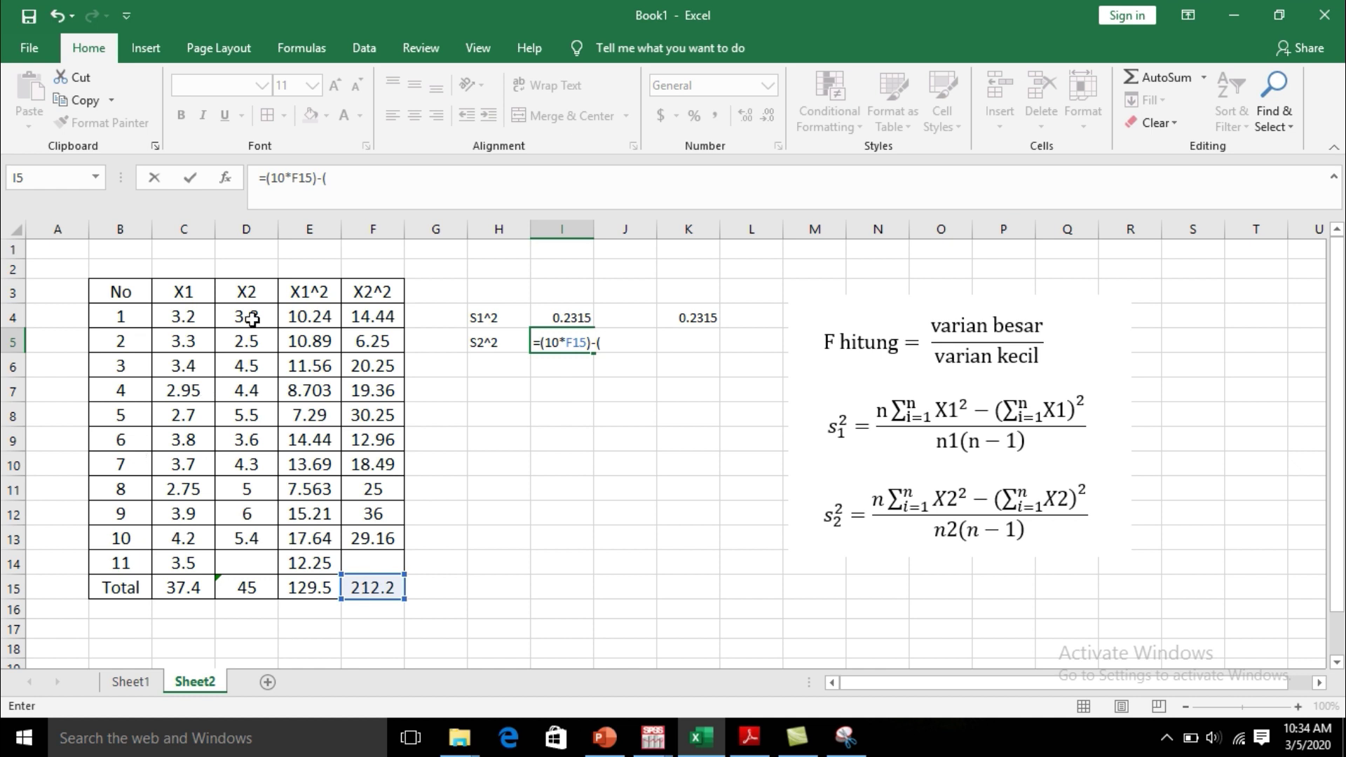
{"action": "type", "text": "("}
{"action": "left_click", "coordinate": [269, 587]}
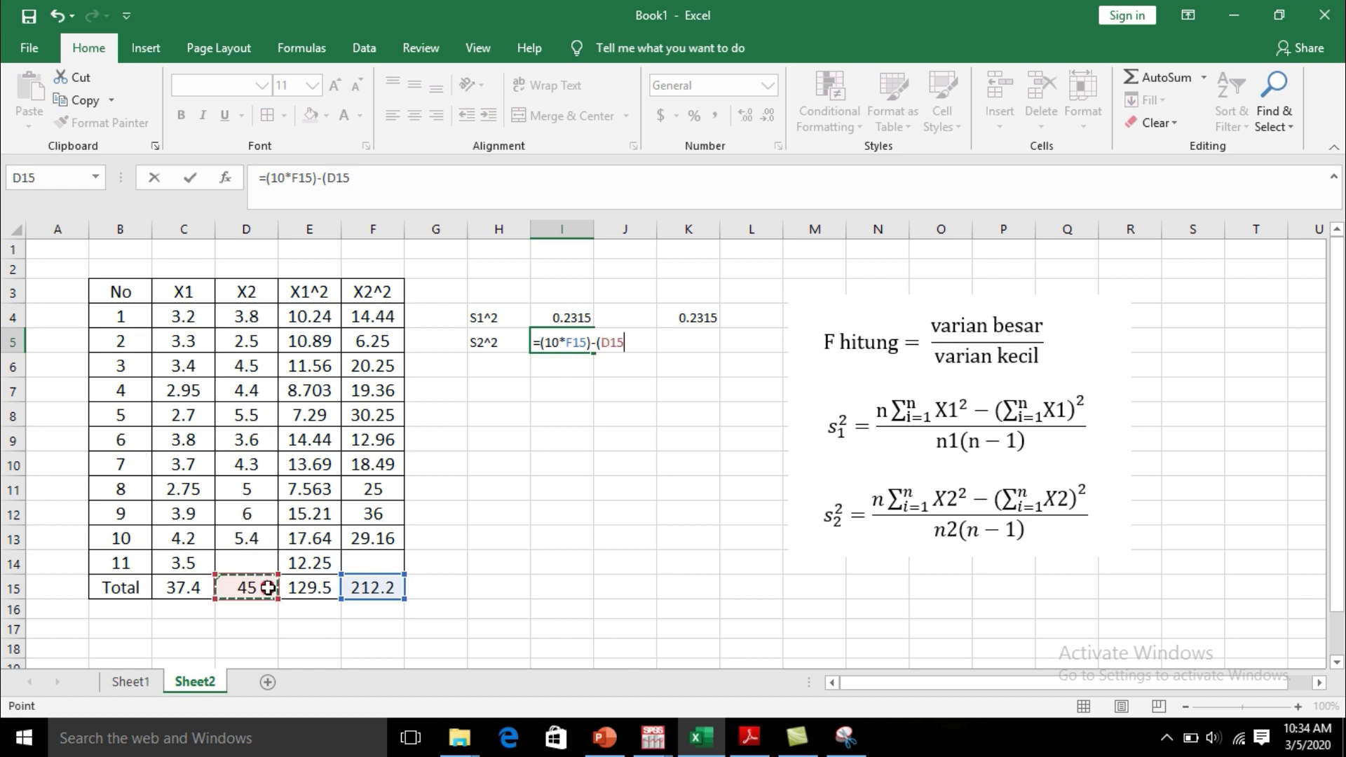
{"action": "type", "text": "^2"}
{"action": "left_click", "coordinate": [551, 342]}
{"action": "type", "text": "(10*(10-1"}
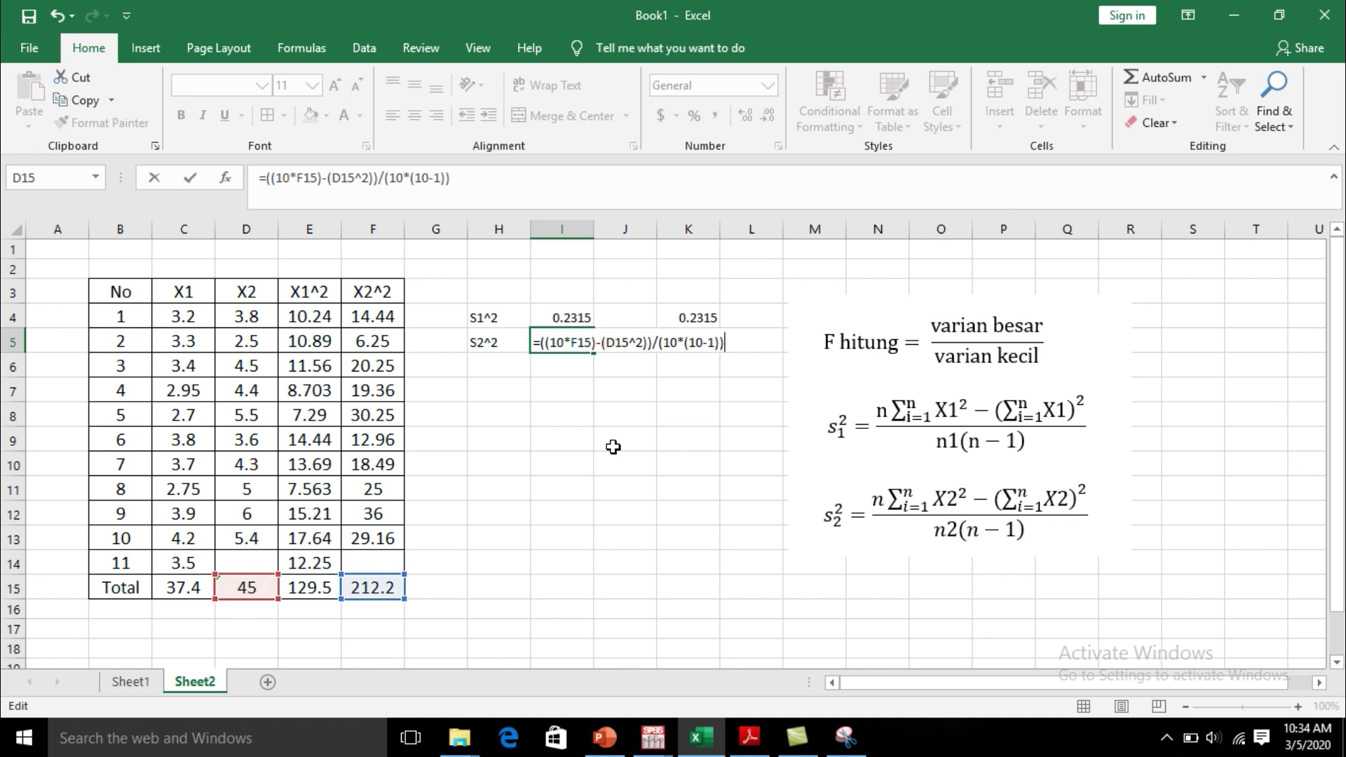
{"action": "key", "text": "Return"}
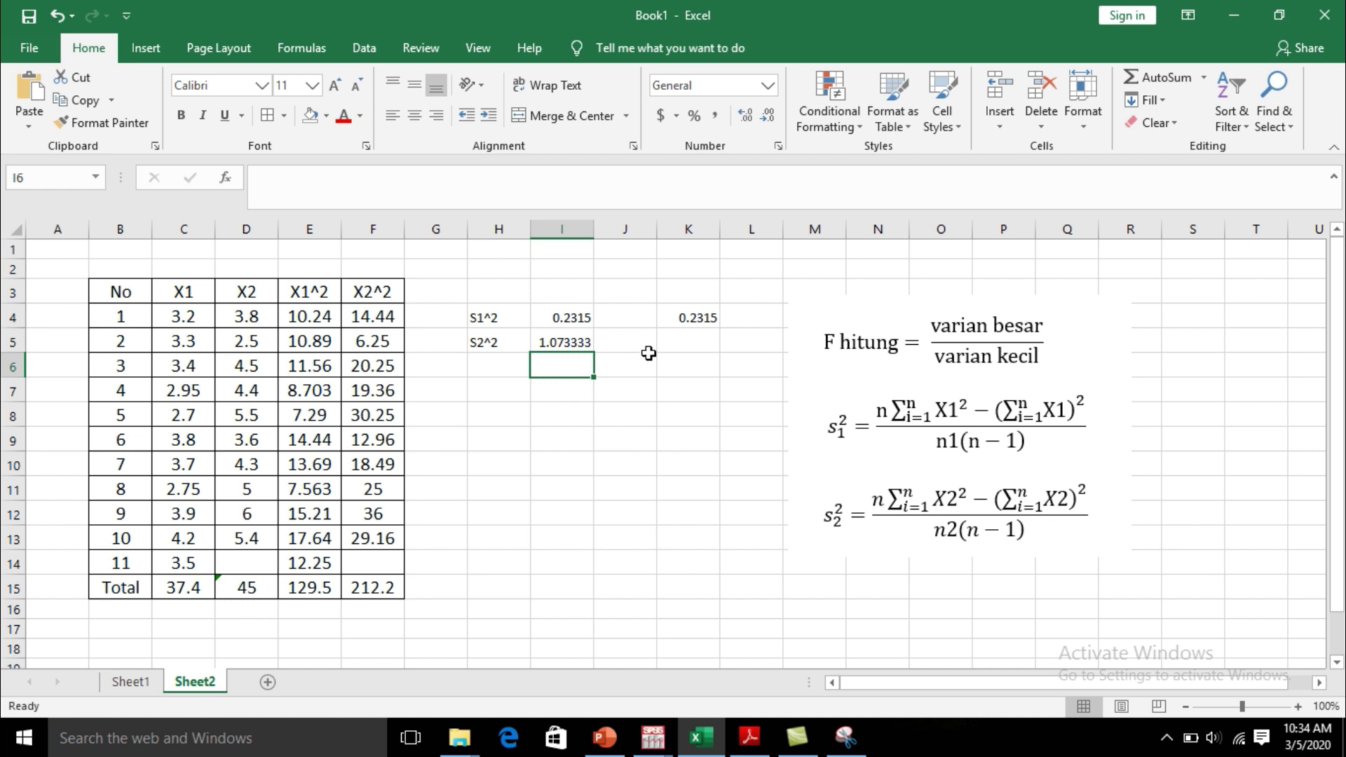
Step: Compute the X2 variance in K5 with =var(D4:D13)
{"action": "left_click", "coordinate": [670, 343]}
{"action": "type", "text": "="}
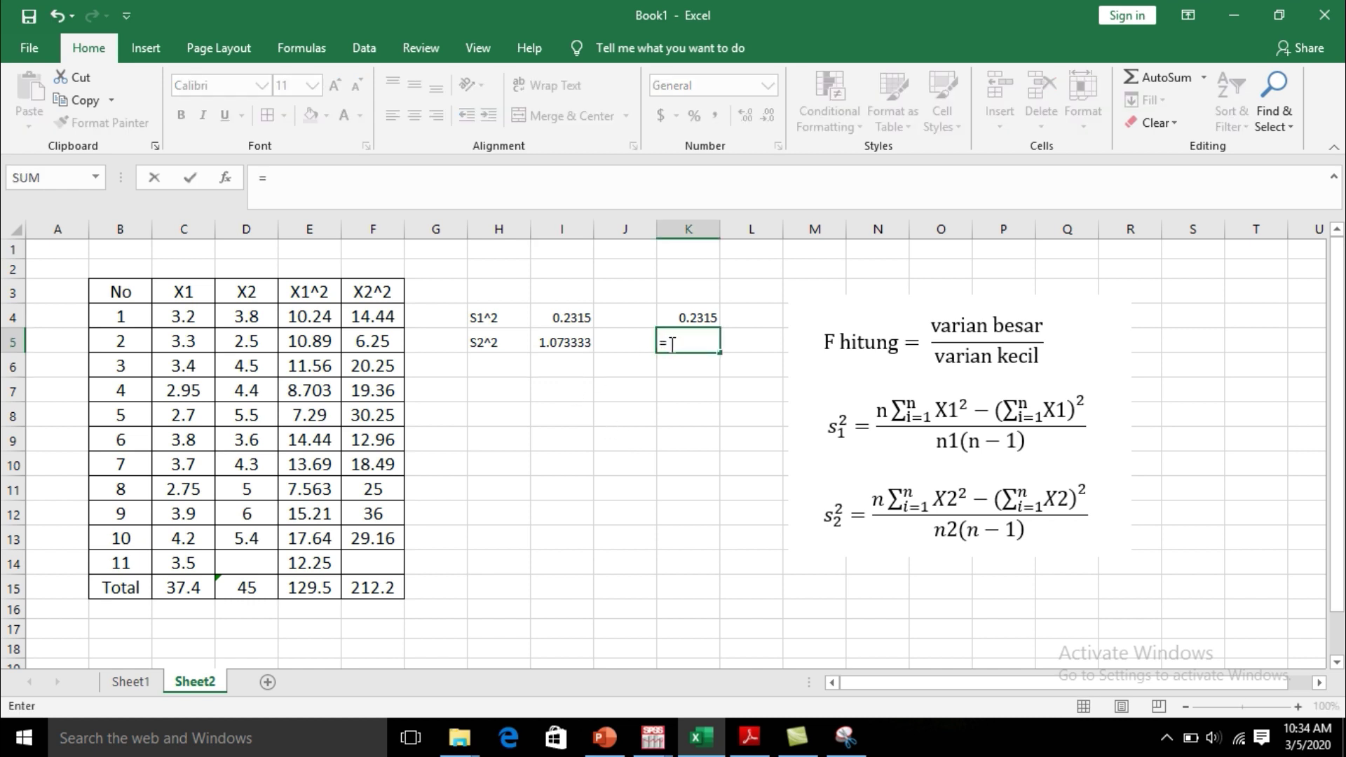
{"action": "type", "text": "var("}
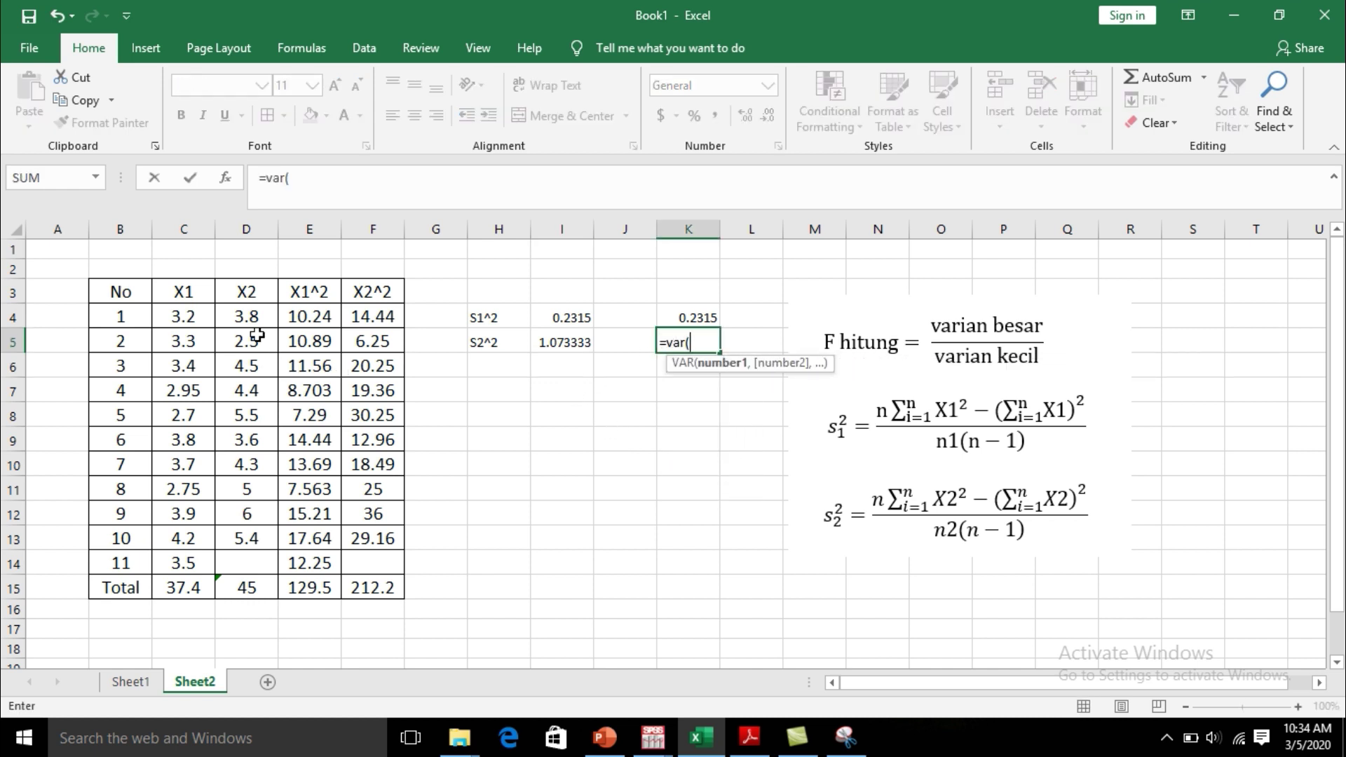
{"action": "left_click_drag", "start_coordinate": [257, 316], "coordinate": [267, 528]}
{"action": "type", "text": ")"}
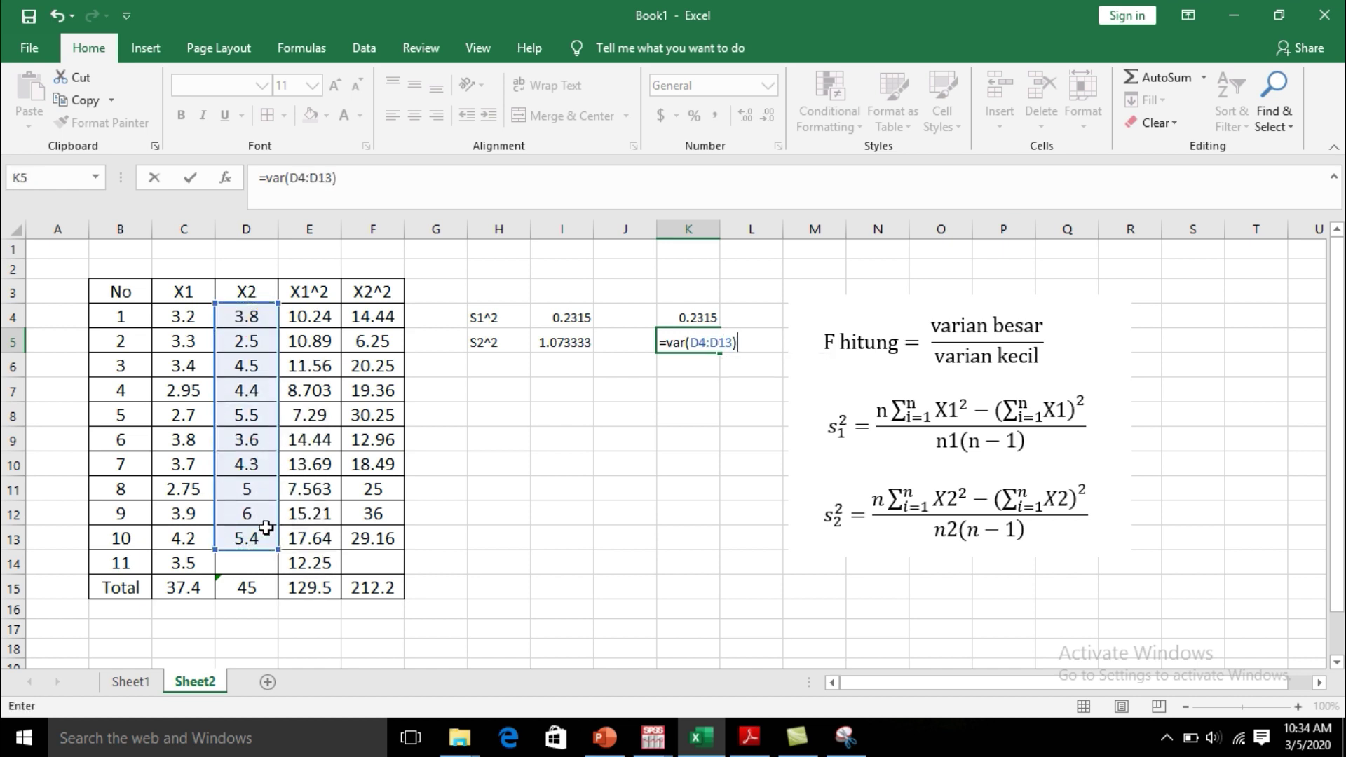
{"action": "key", "text": "Return"}
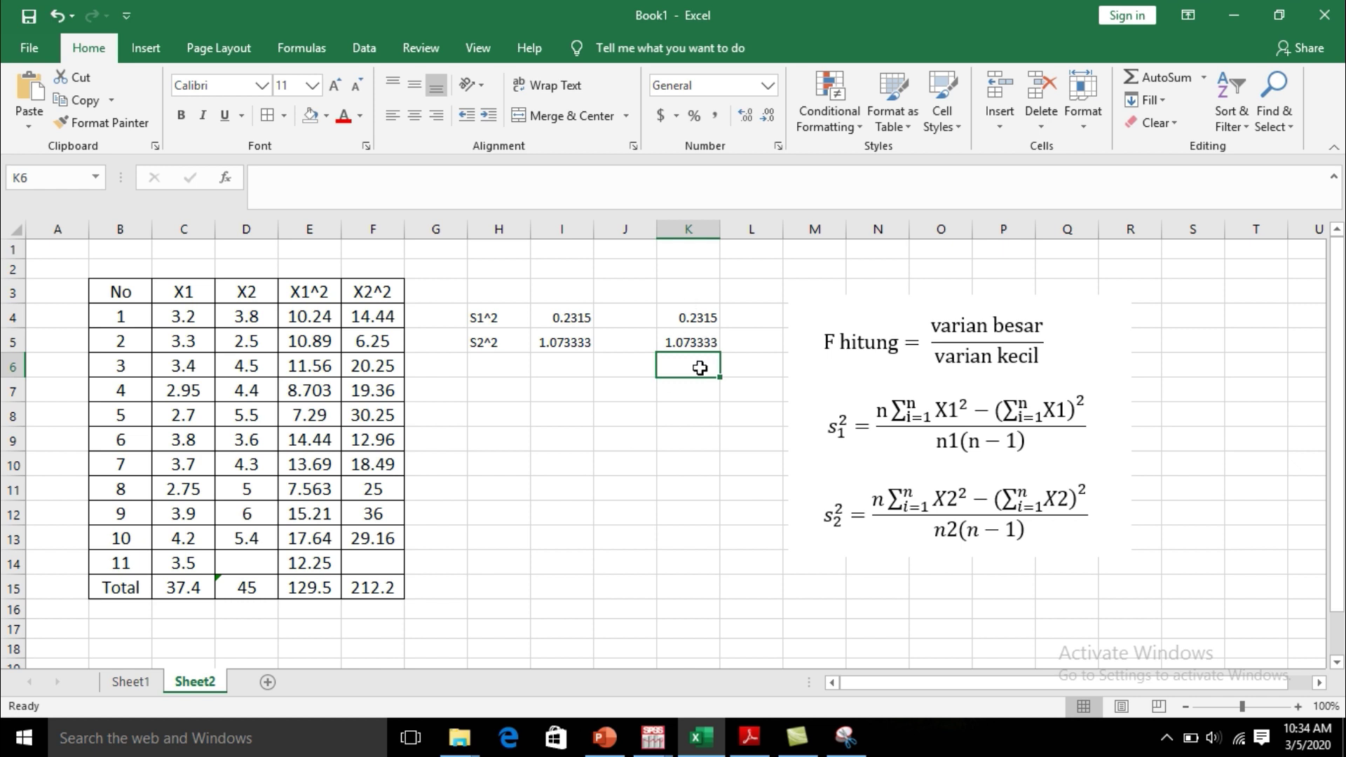
{"action": "left_click", "coordinate": [666, 512]}
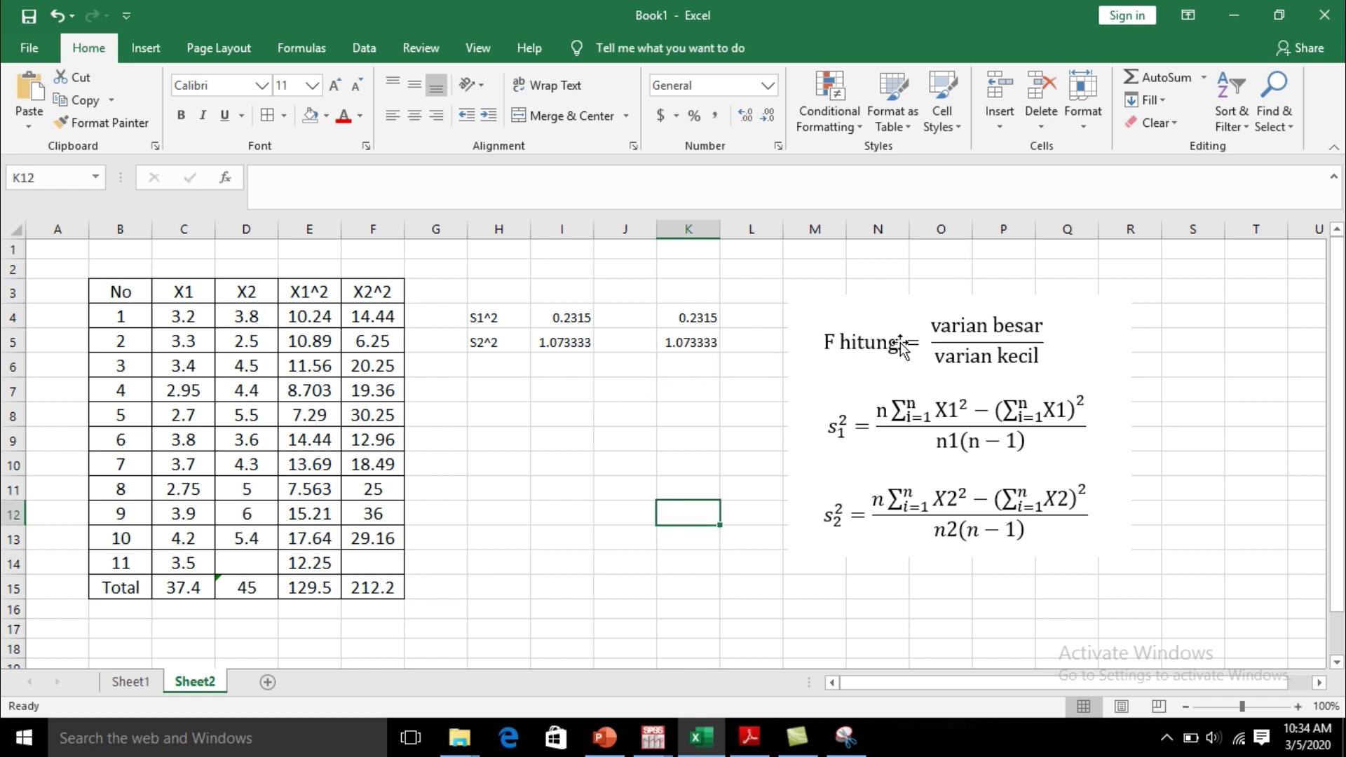
Step: Enter the label F Hitung in H7 and calculate the F value in I7 with =I5/I4
{"action": "left_click", "coordinate": [500, 391]}
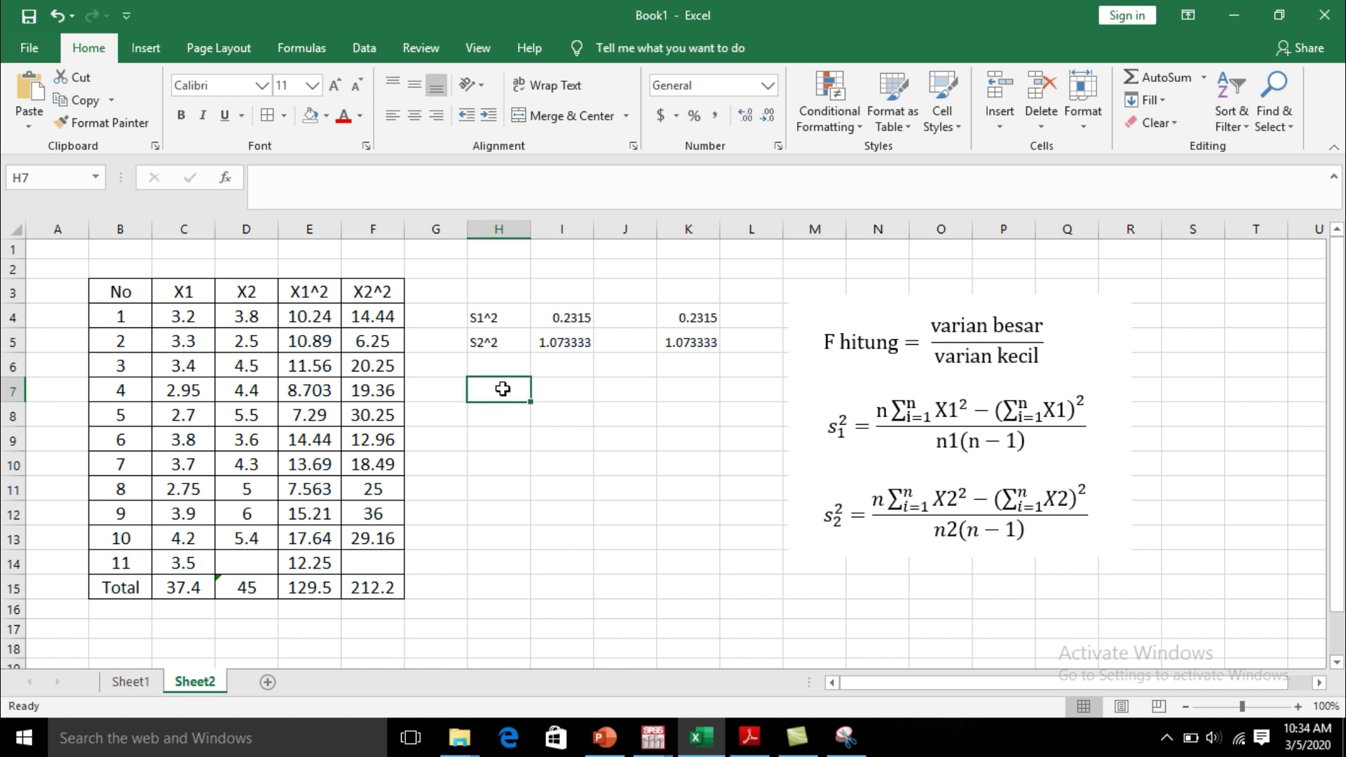
{"action": "type", "text": "F Hitung"}
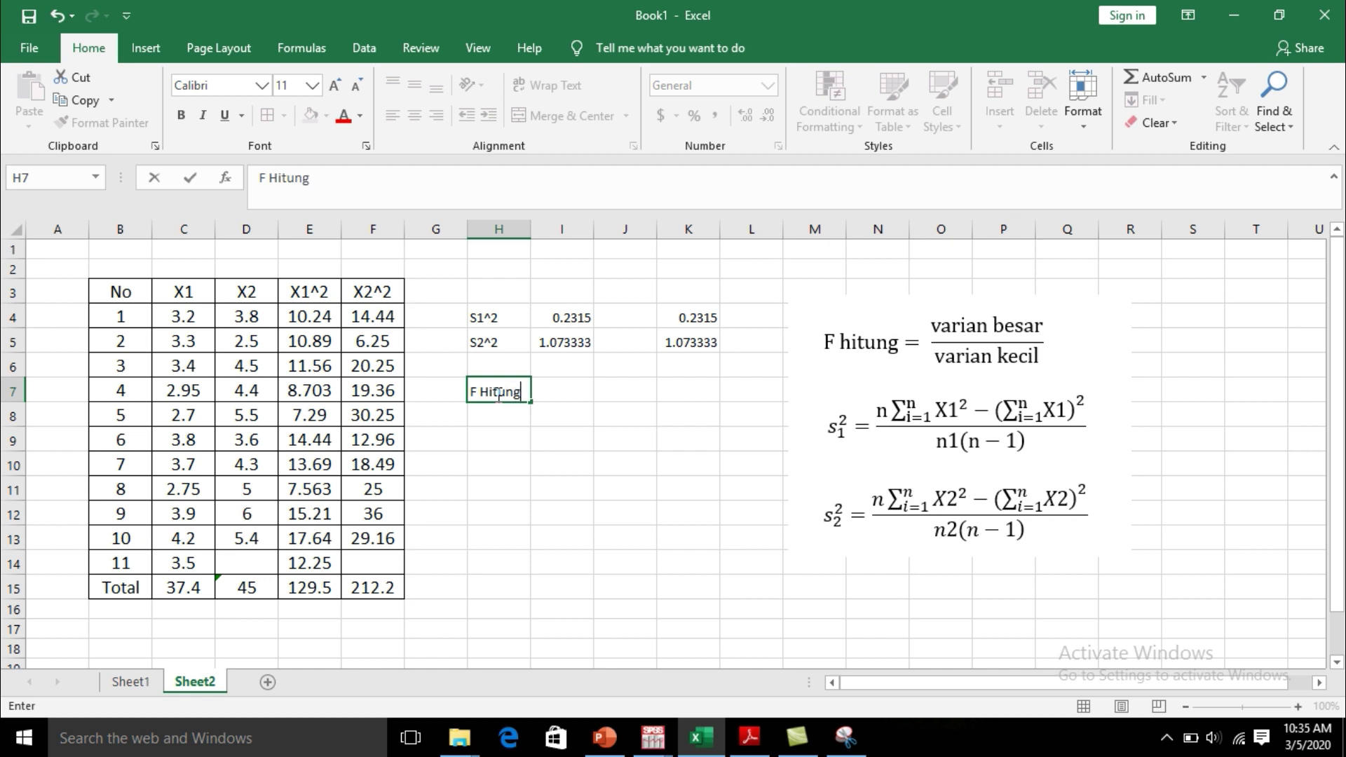
{"action": "left_click", "coordinate": [575, 390]}
{"action": "type", "text": "="}
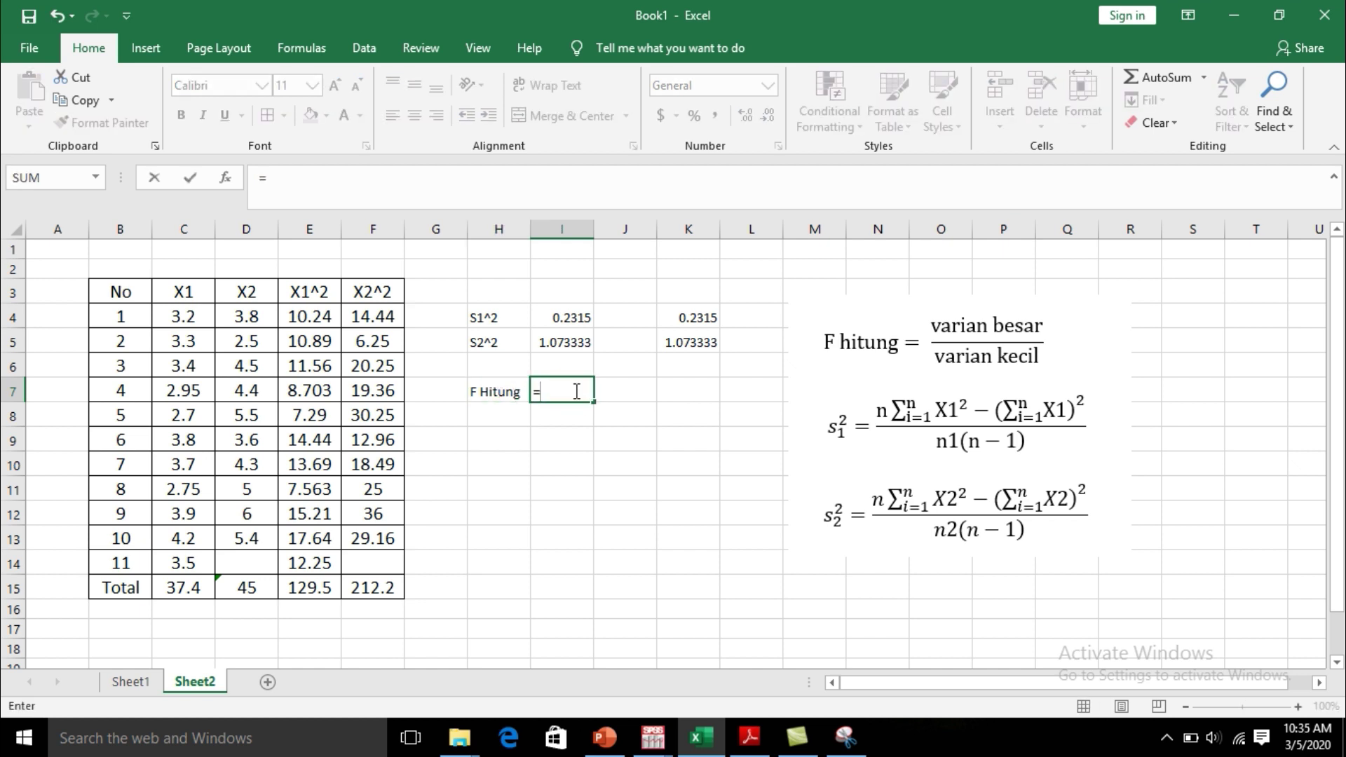
{"action": "left_click", "coordinate": [577, 343]}
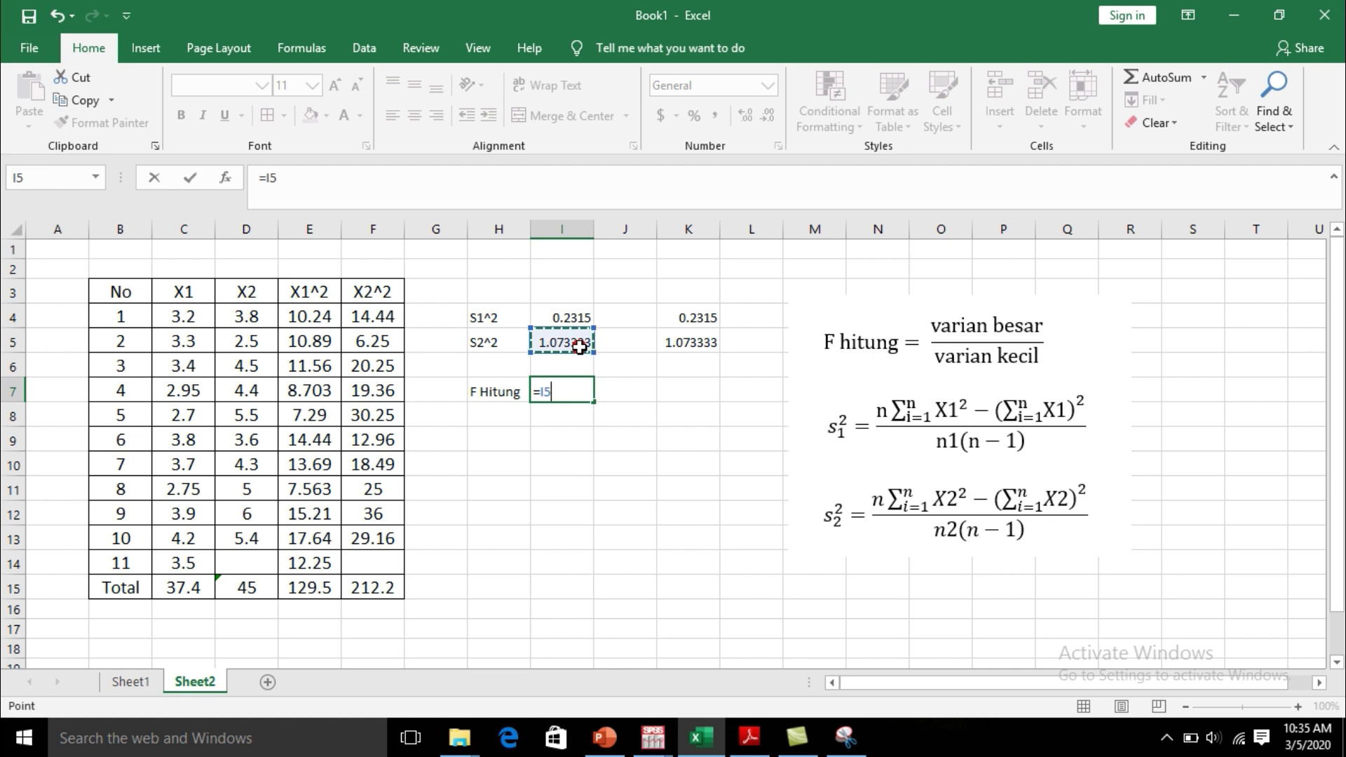
{"action": "type", "text": "/"}
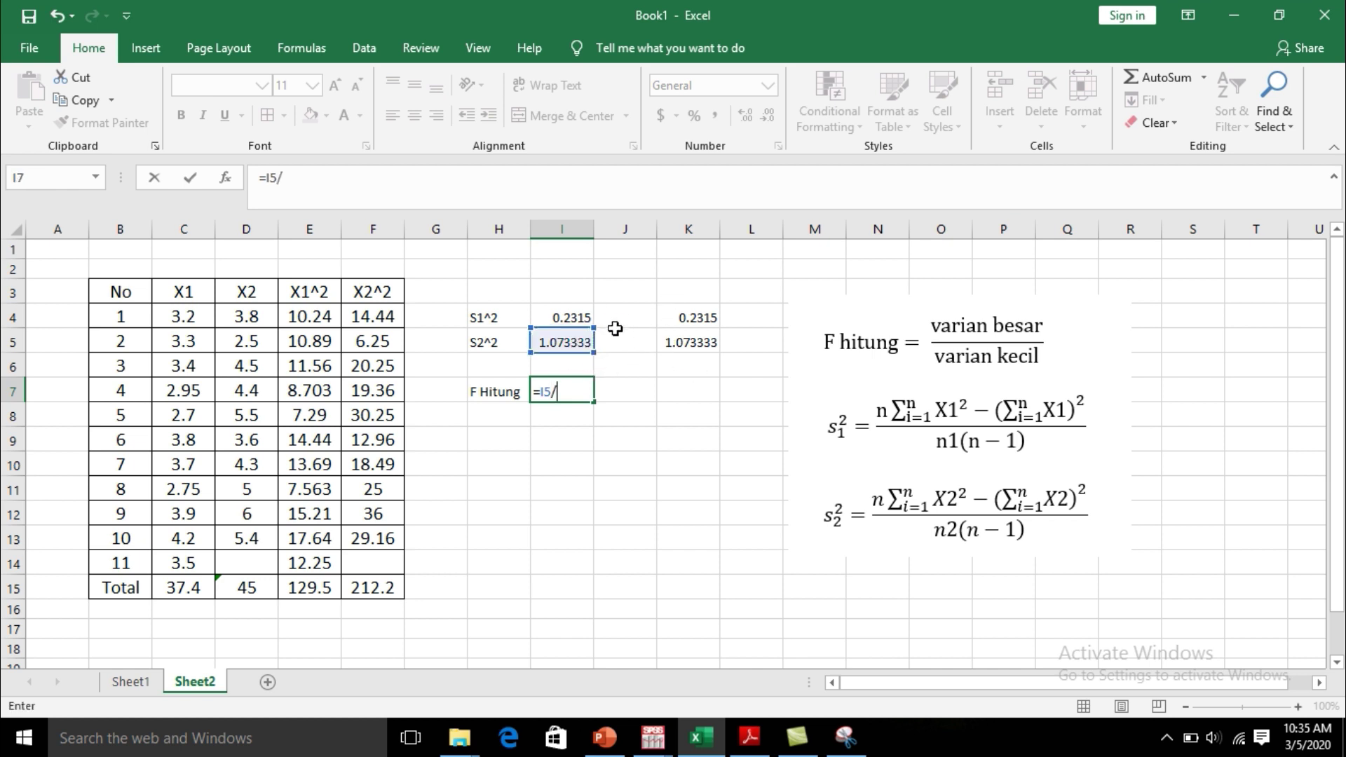
{"action": "left_click", "coordinate": [577, 319]}
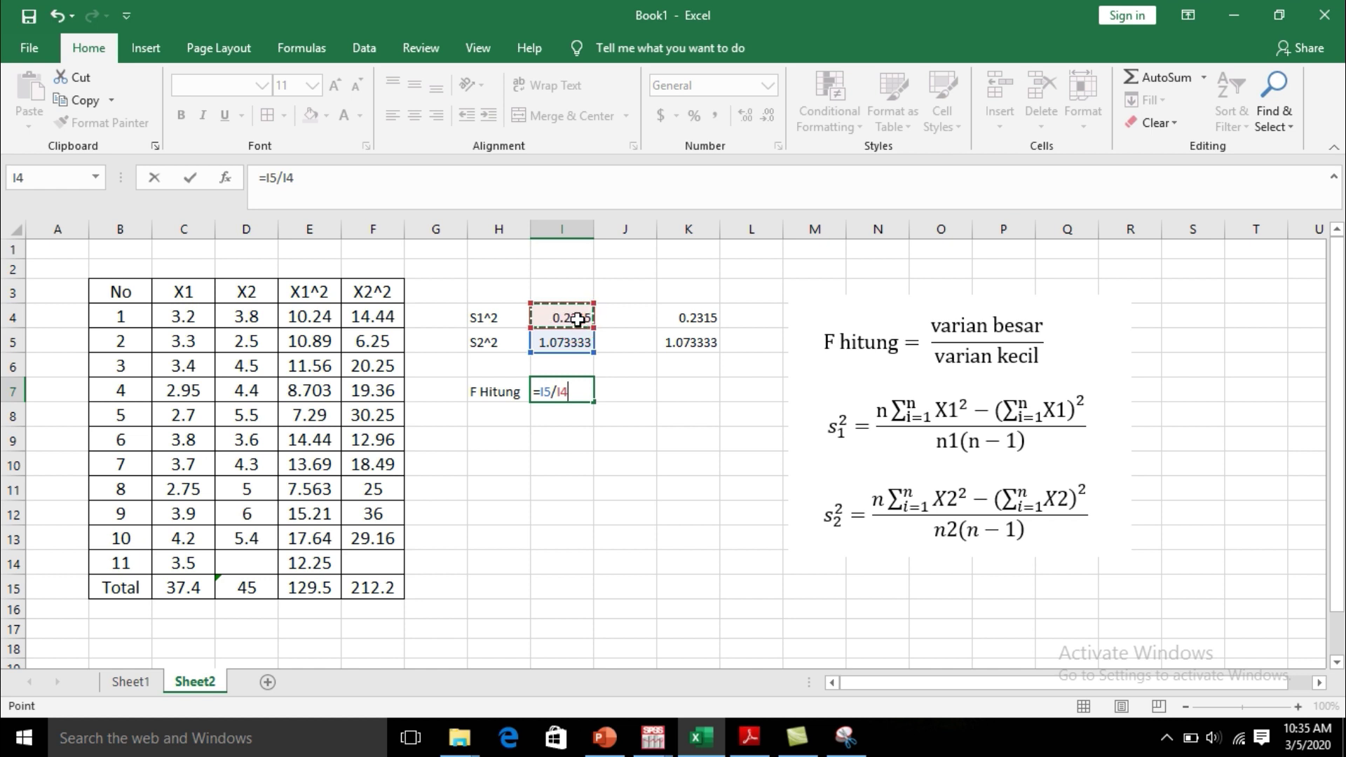
{"action": "key", "text": "Return"}
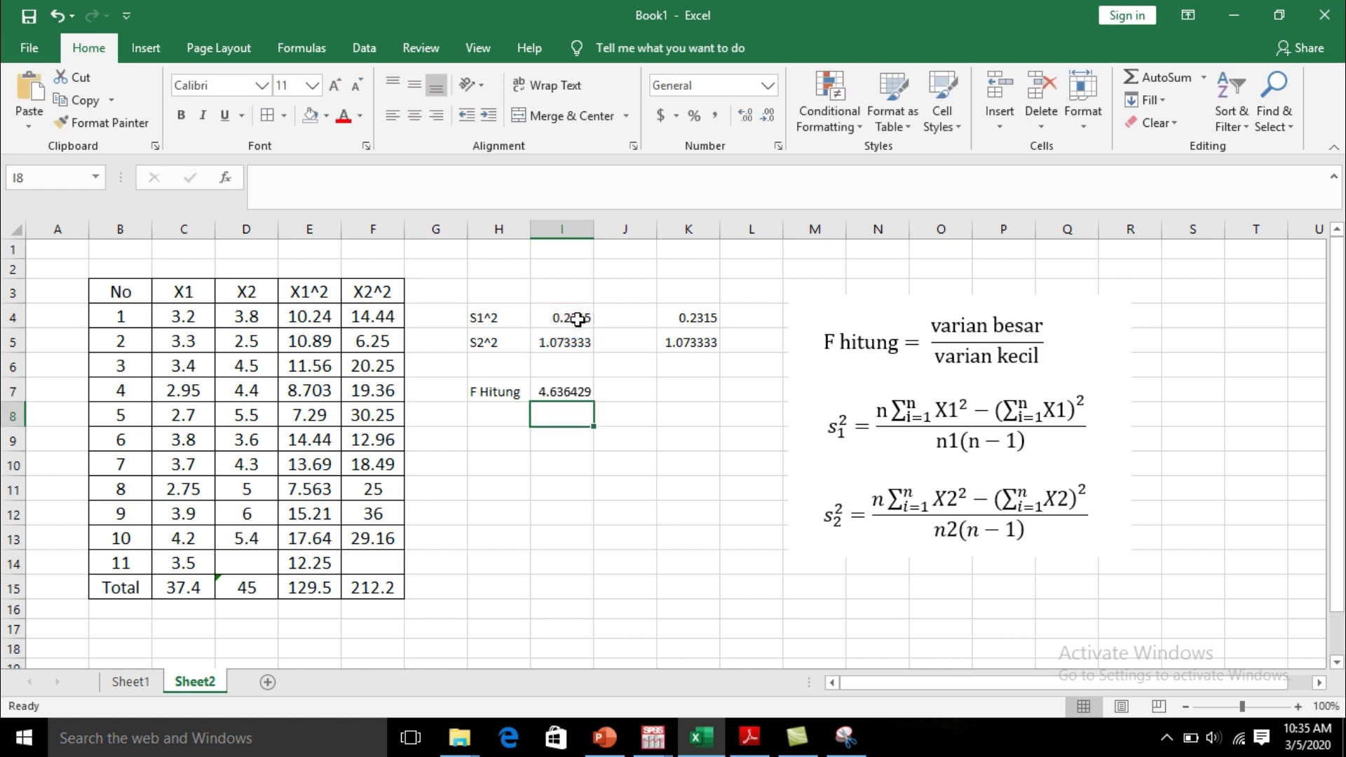
Step: Set the font size of H7:I7 to 12 and widen column H
{"action": "left_click", "coordinate": [575, 465]}
{"action": "left_click_drag", "start_coordinate": [489, 398], "coordinate": [586, 393]}
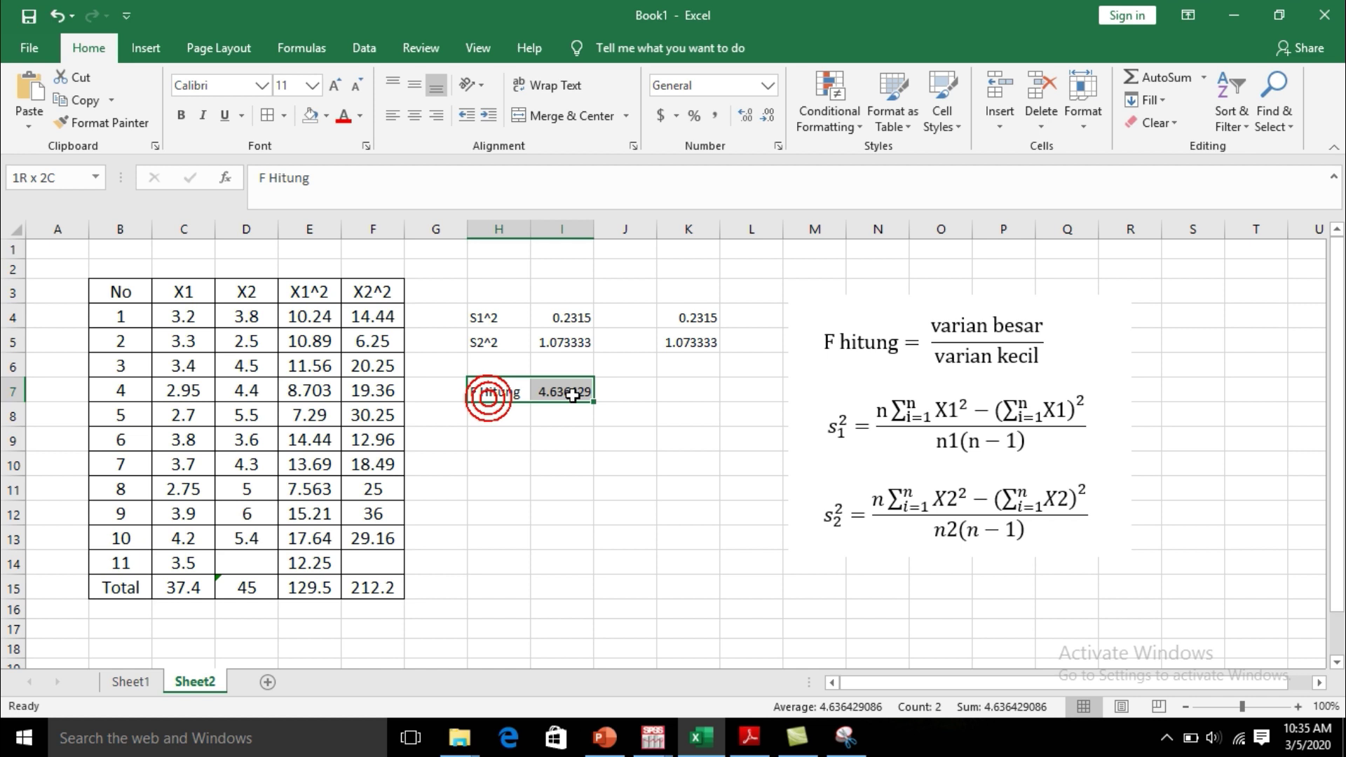
{"action": "left_click", "coordinate": [313, 85]}
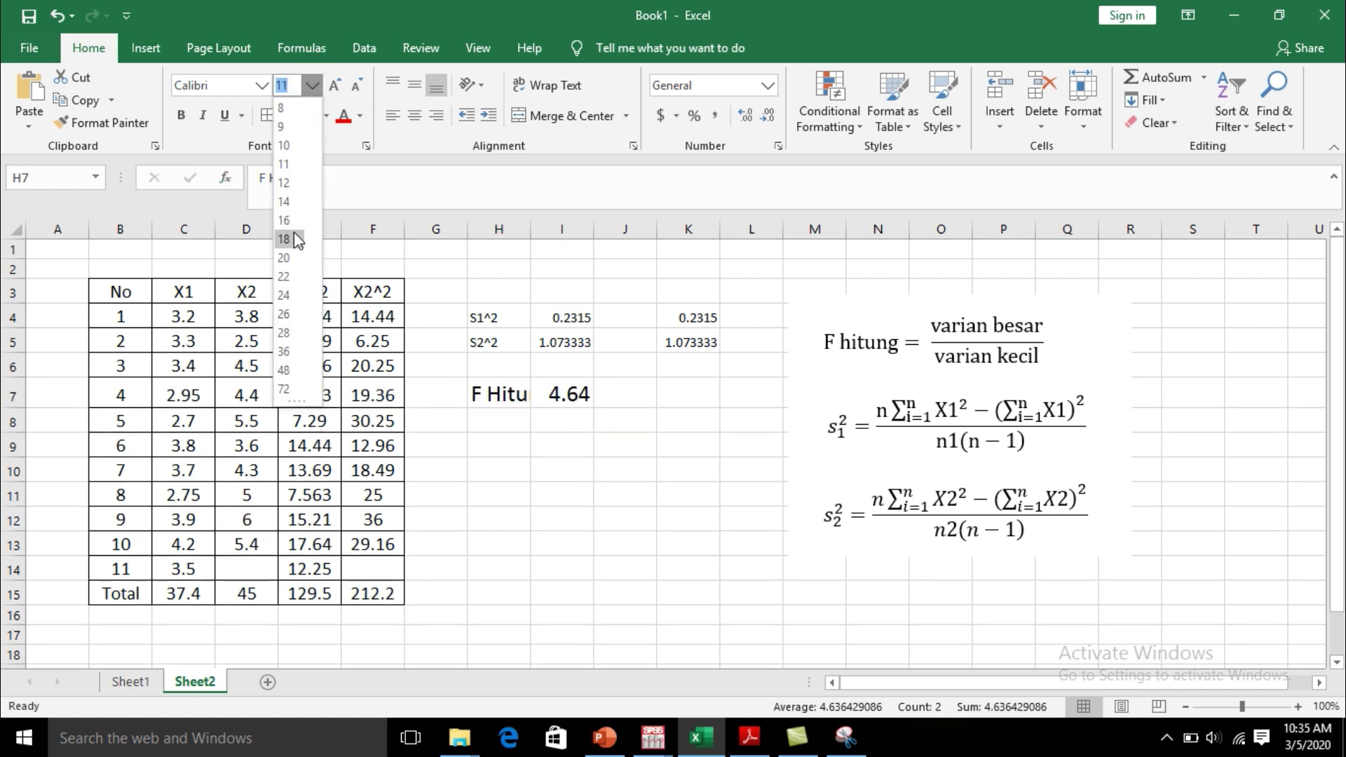
{"action": "left_click", "coordinate": [304, 186]}
{"action": "left_click", "coordinate": [686, 436]}
{"action": "left_click_drag", "start_coordinate": [531, 229], "coordinate": [563, 231]}
{"action": "left_click", "coordinate": [650, 387]}
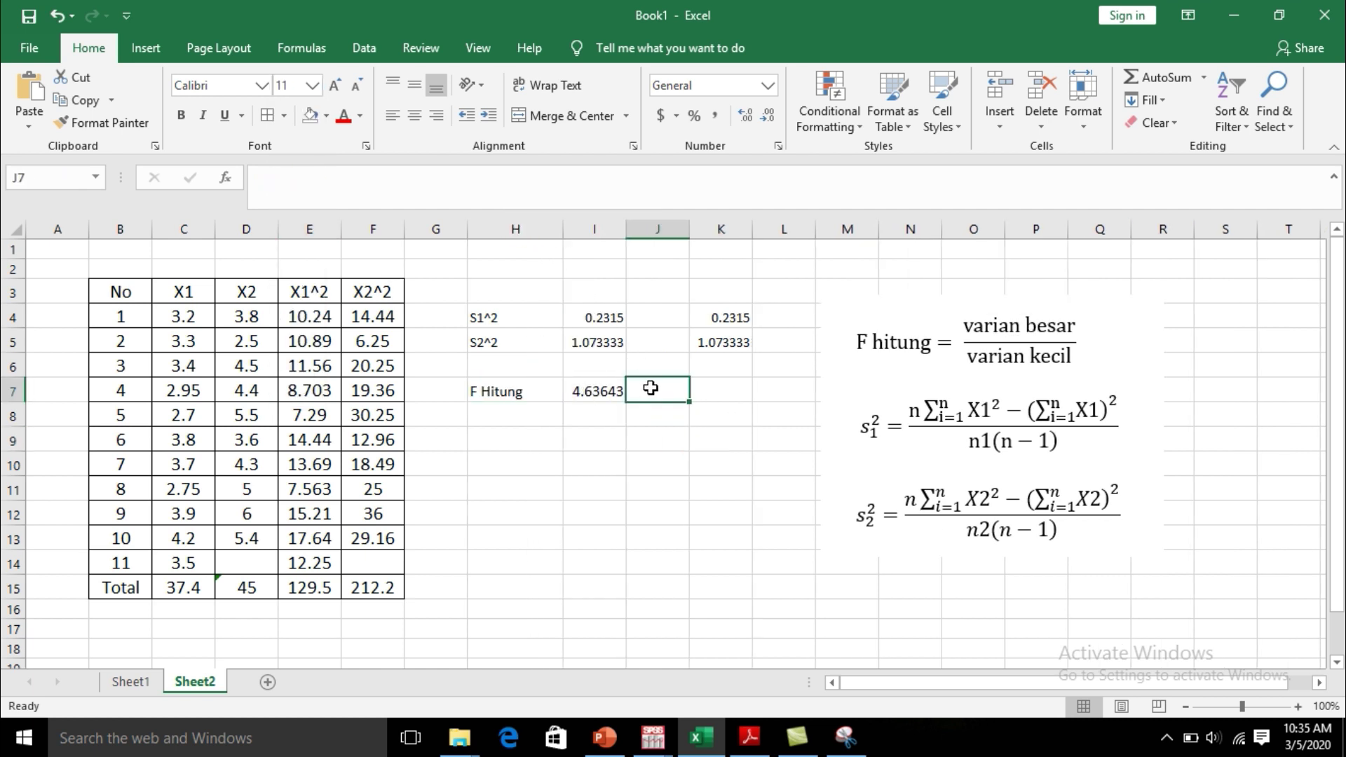
{"action": "left_click", "coordinate": [623, 464]}
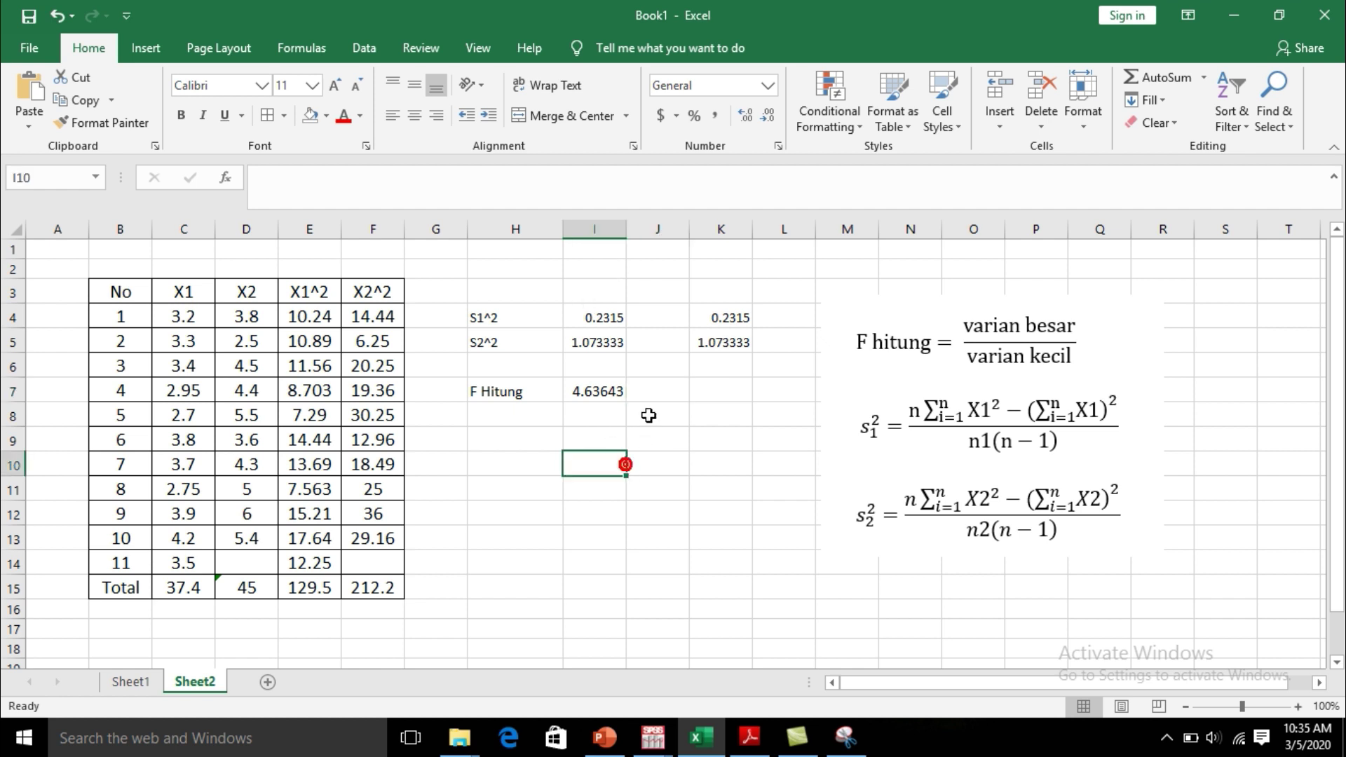
Step: Enter the label "F Tabel, 10,9 , 0,05" in H8 and widen column H to fit it
{"action": "left_click", "coordinate": [517, 424]}
{"action": "type", "text": "F Tabel"}
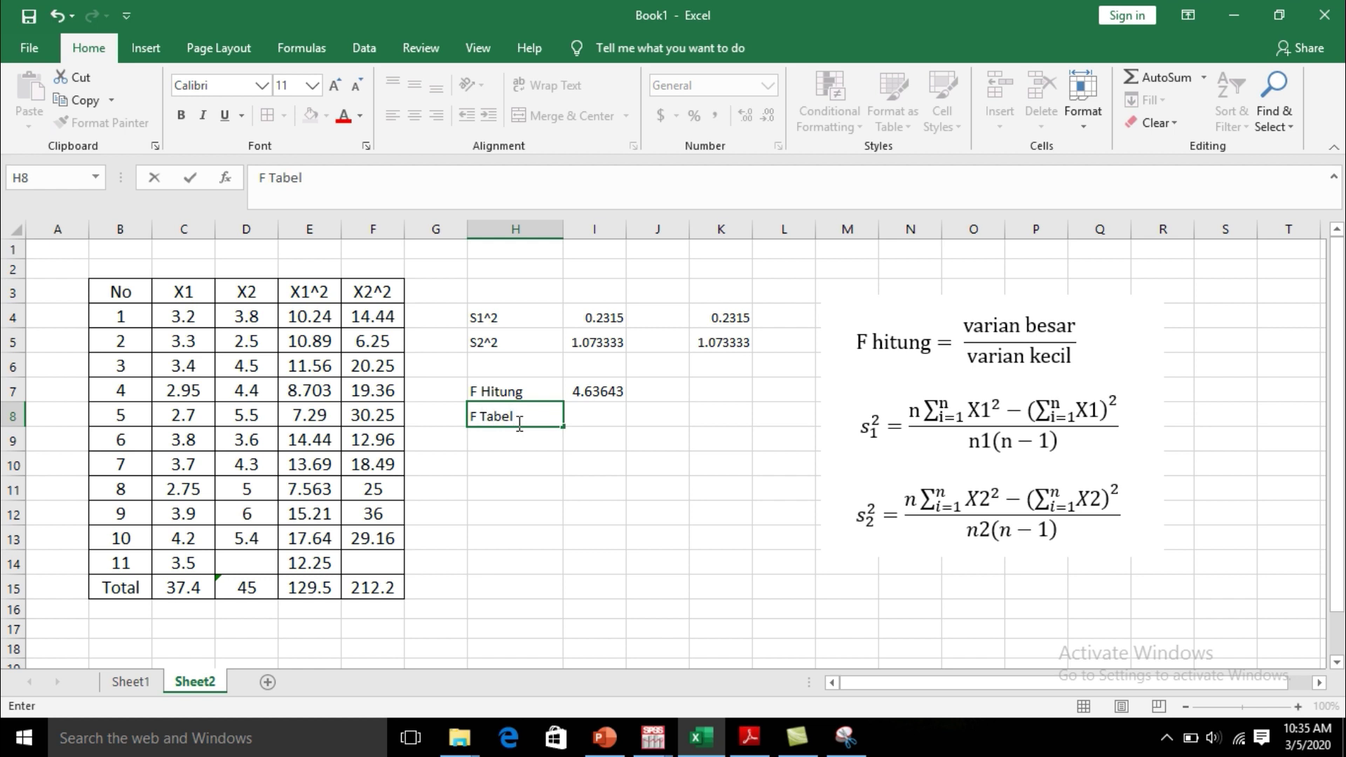
{"action": "left_click", "coordinate": [587, 490]}
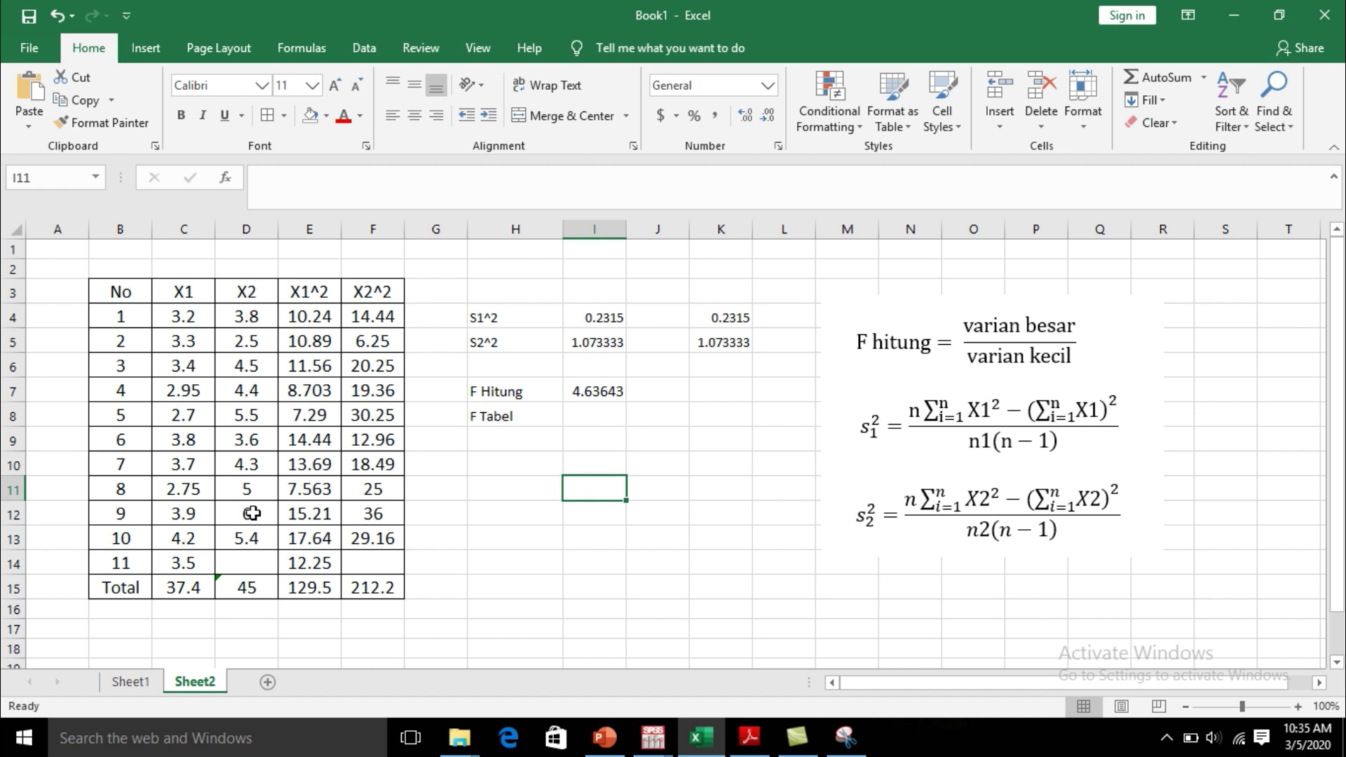
{"action": "left_click", "coordinate": [528, 423]}
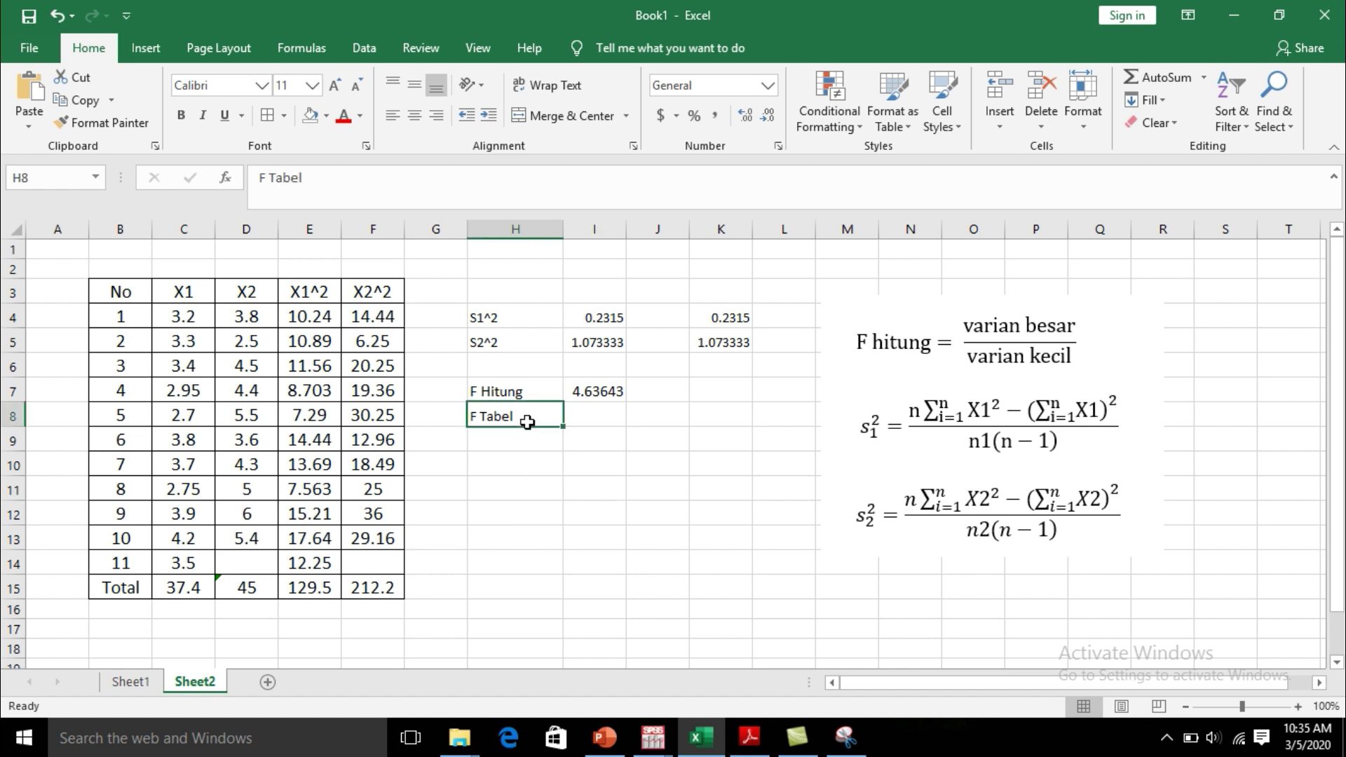
{"action": "left_click", "coordinate": [339, 201]}
{"action": "type", "text": ", 10,9"}
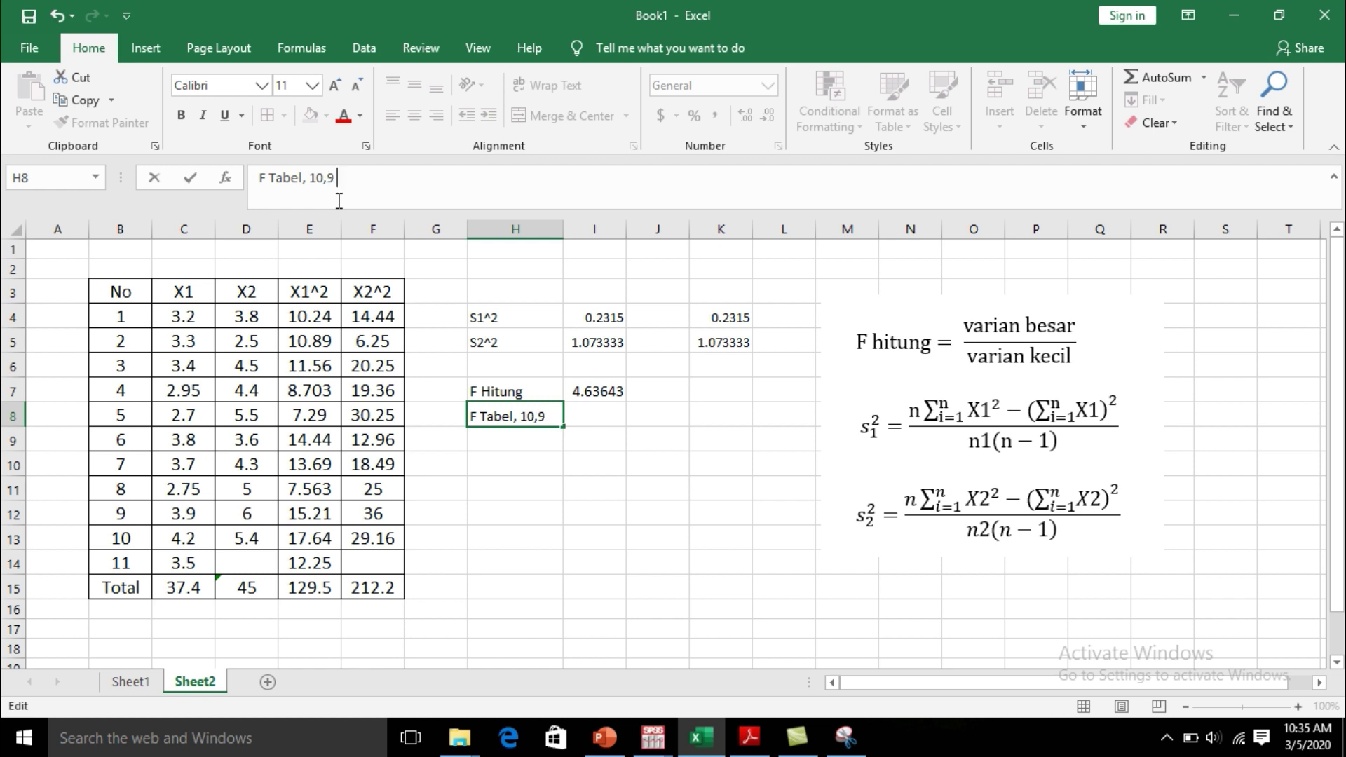
{"action": "type", "text": ", 0,"}
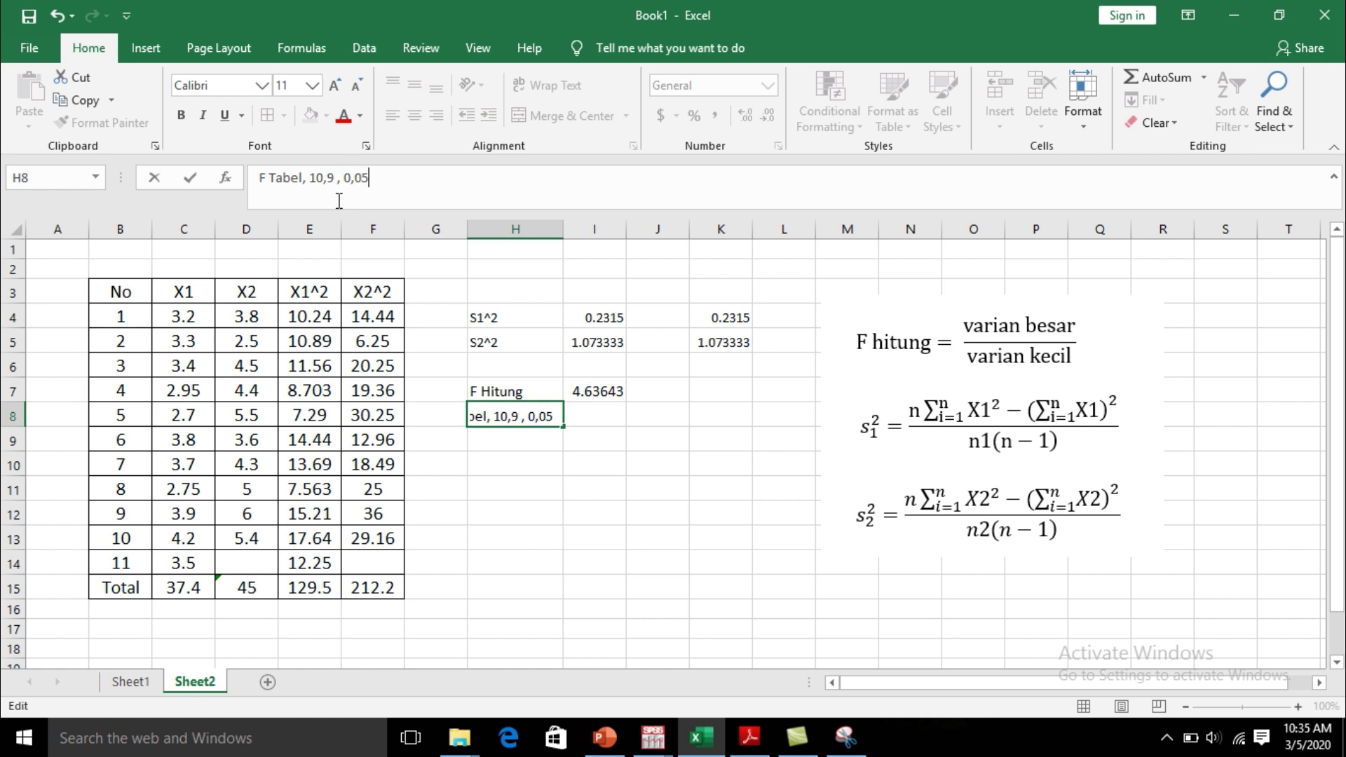
{"action": "type", "text": "05"}
{"action": "left_click", "coordinate": [560, 489]}
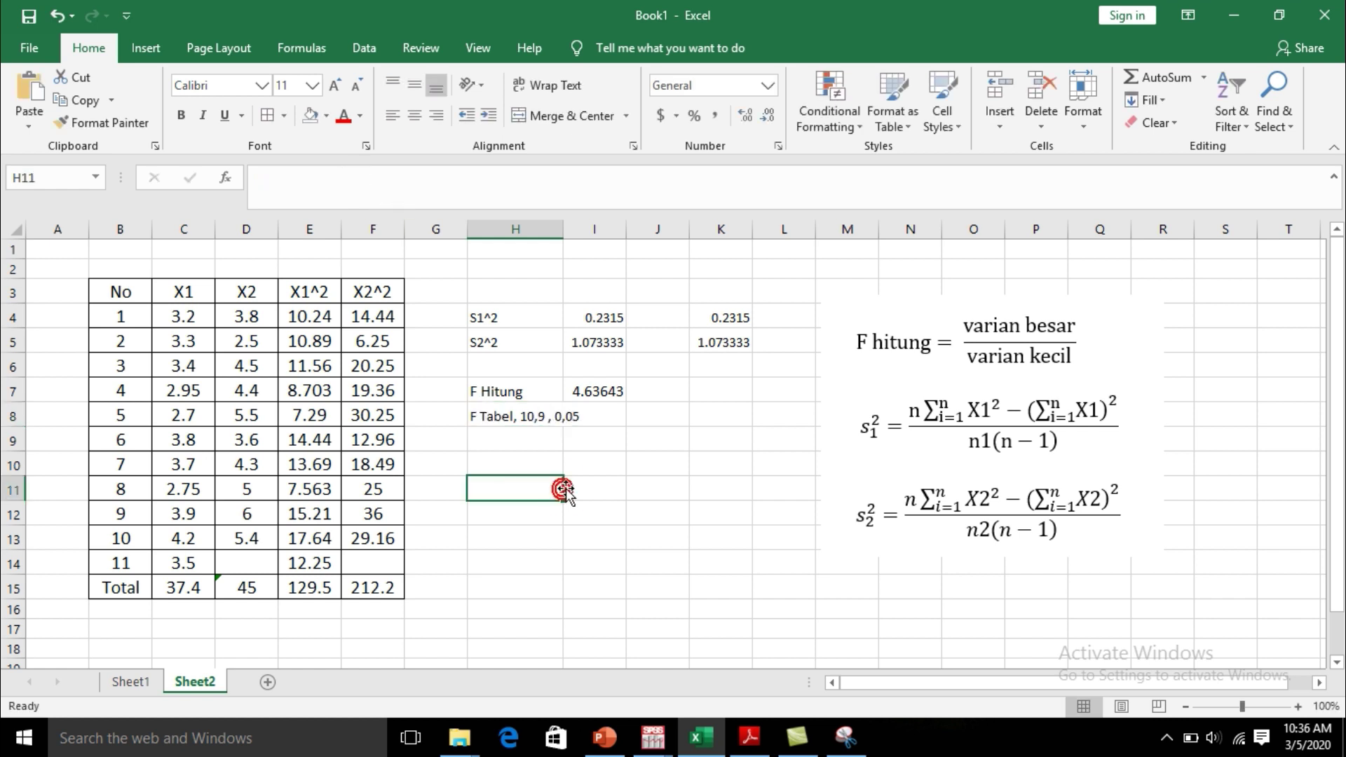
{"action": "left_click_drag", "start_coordinate": [567, 229], "coordinate": [607, 251]}
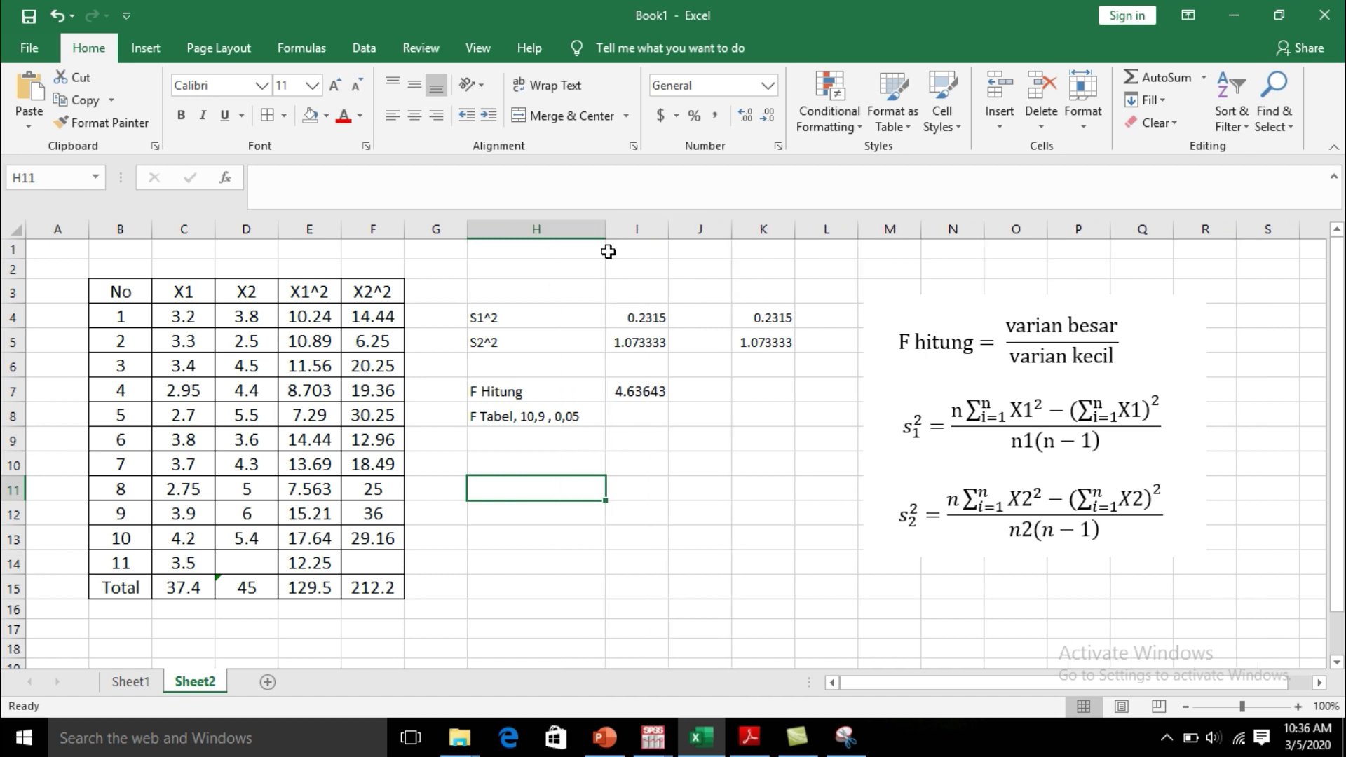
Step: Switch to the PDF tabel F paling lengkap.pdf and go to the F distribution table on page 21
{"action": "left_click", "coordinate": [644, 420]}
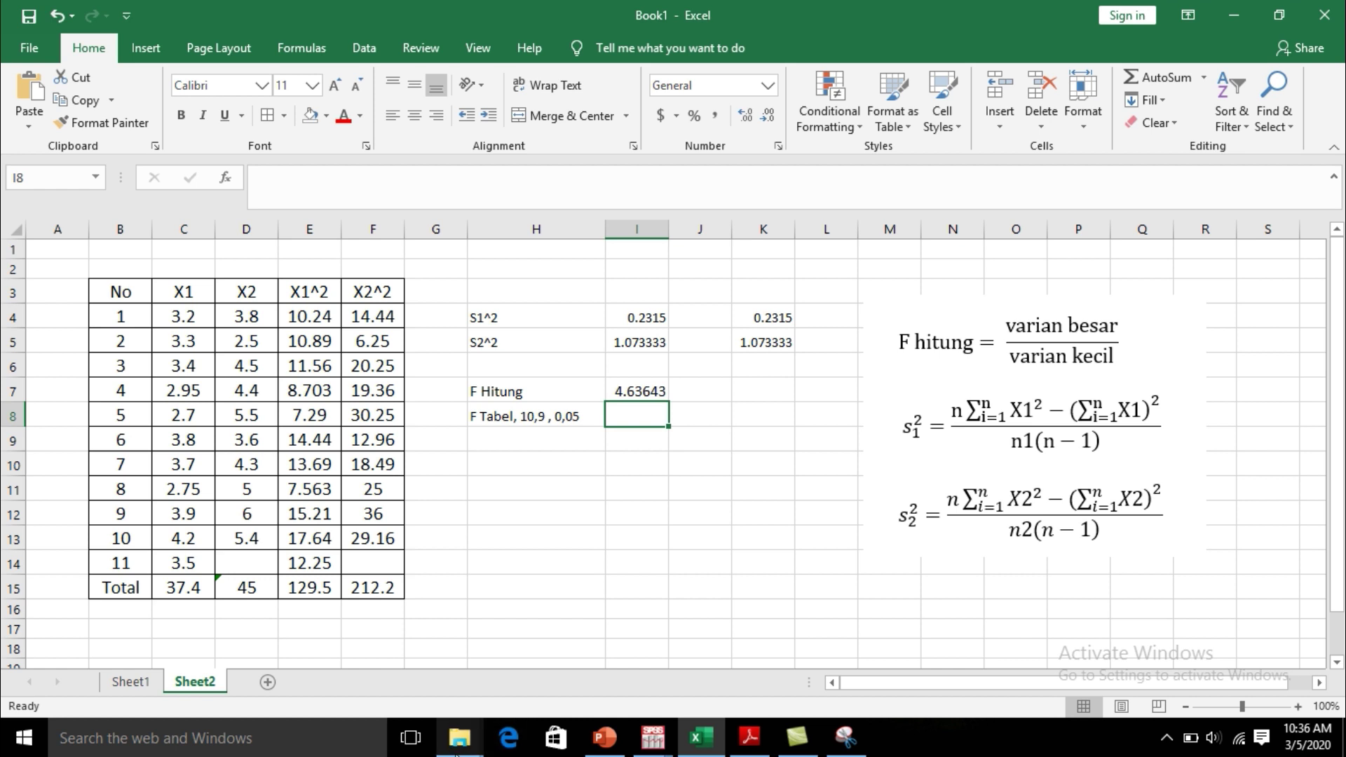
{"action": "left_click", "coordinate": [749, 742]}
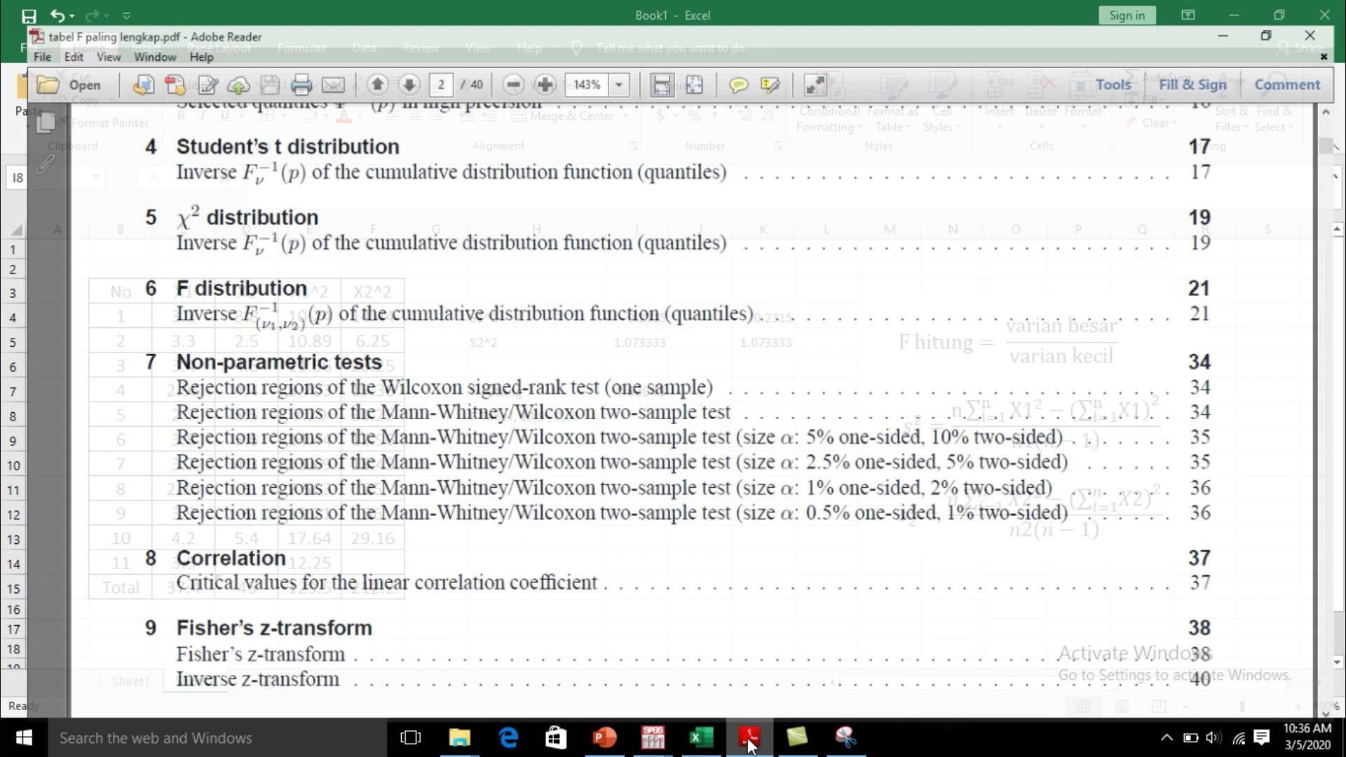
{"action": "scroll", "coordinate": [596, 281], "scroll_direction": "down", "scroll_amount": 4}
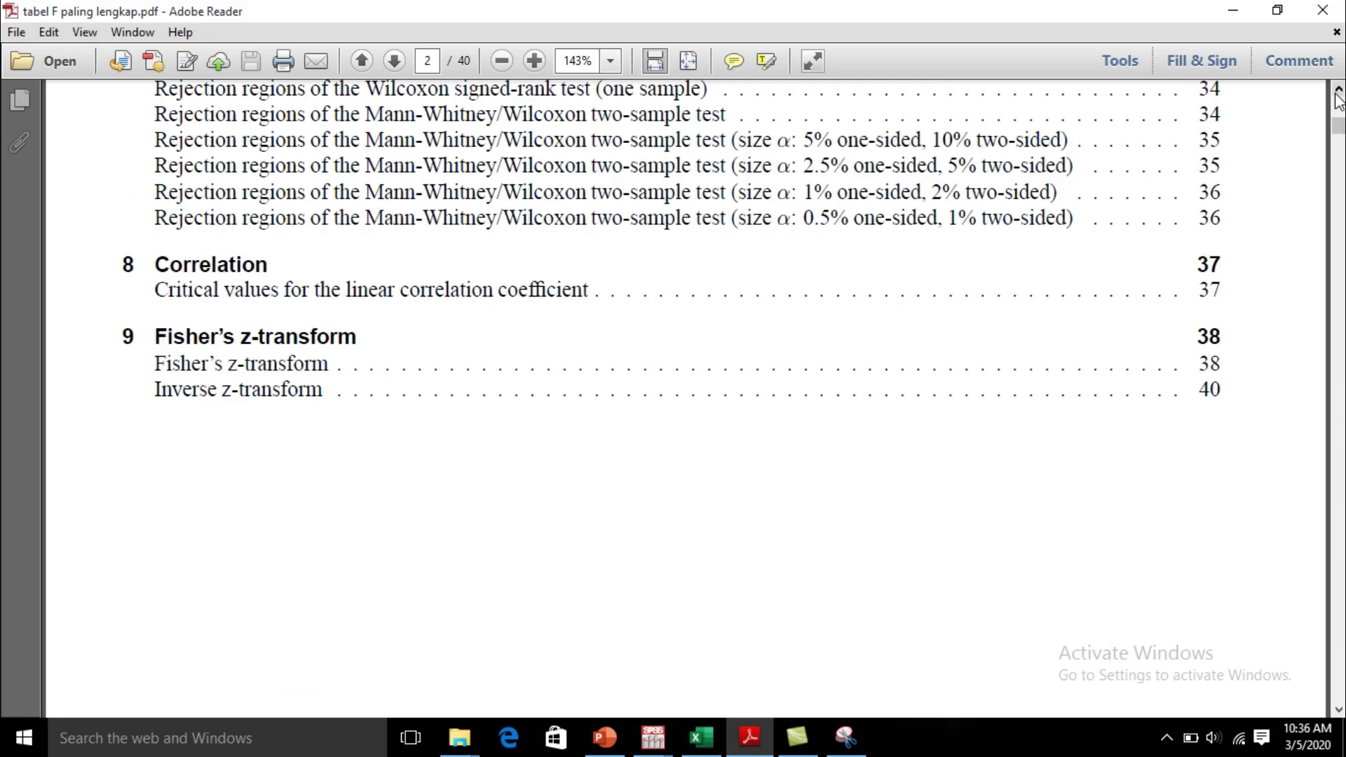
{"action": "left_click_drag", "start_coordinate": [1338, 130], "coordinate": [1324, 406]}
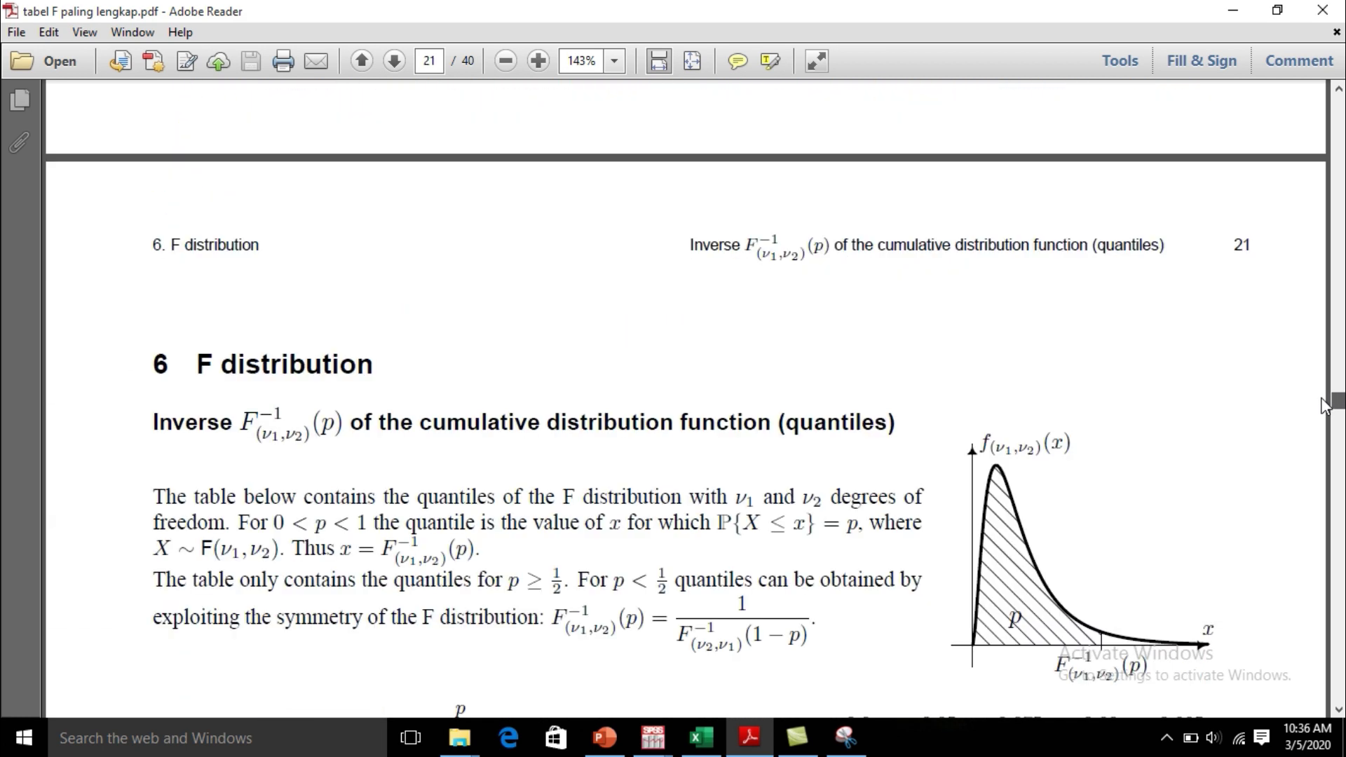
{"action": "scroll", "coordinate": [929, 394], "scroll_direction": "down", "scroll_amount": 5}
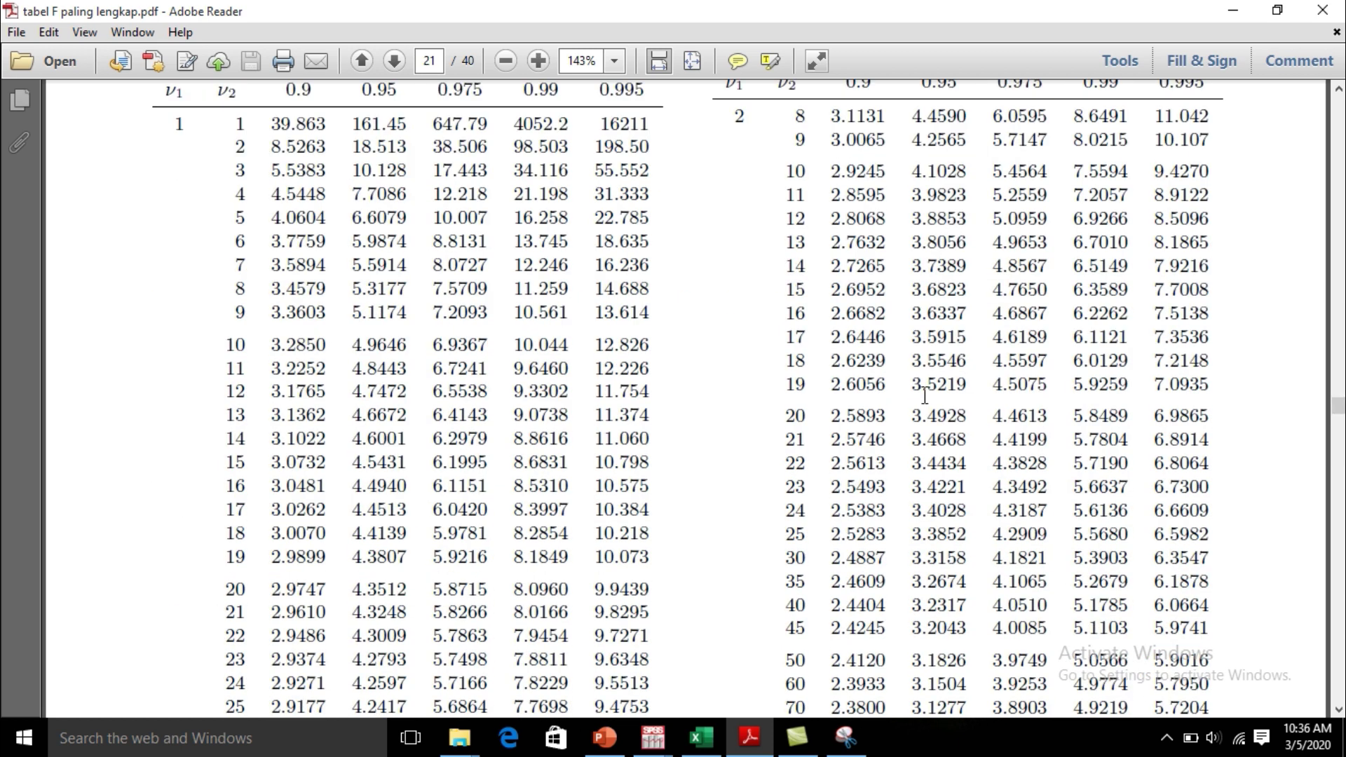
{"action": "scroll", "coordinate": [923, 384], "scroll_direction": "up", "scroll_amount": 1}
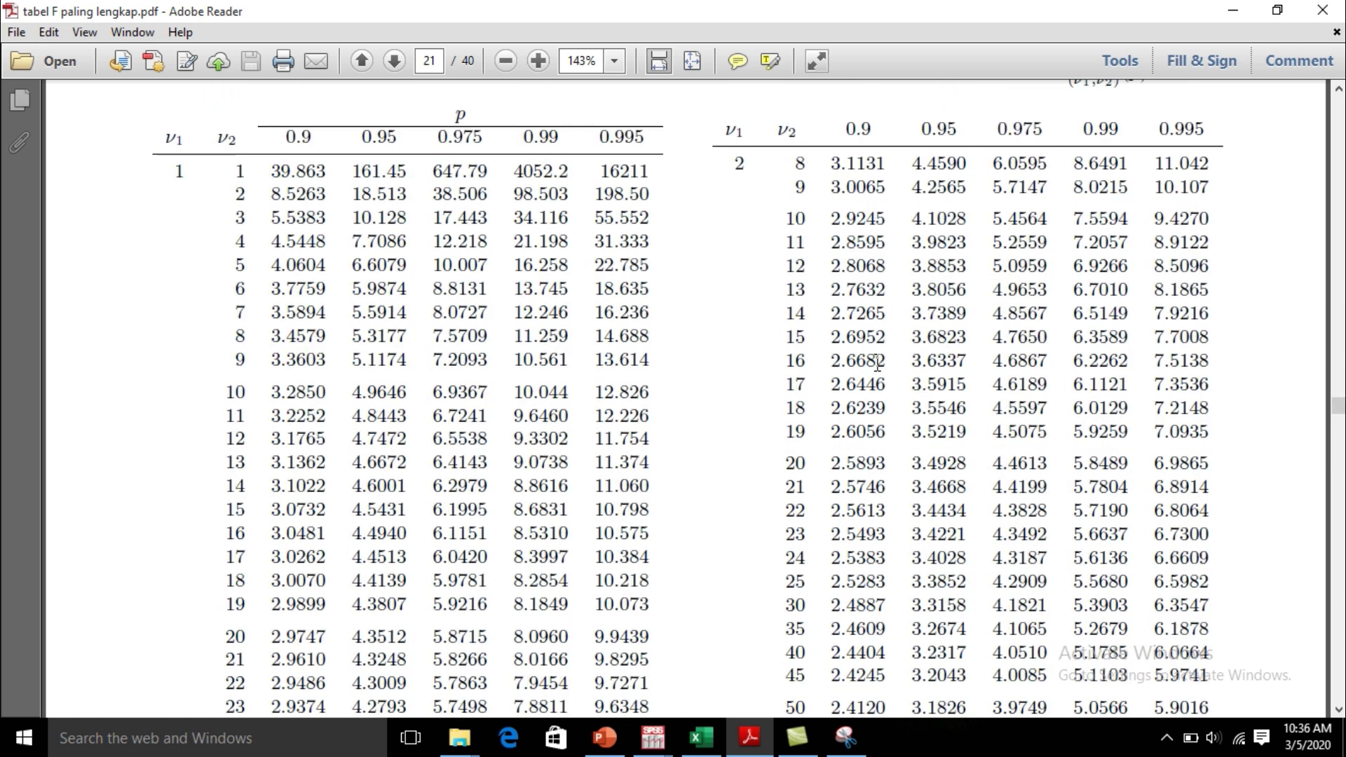
{"action": "left_click", "coordinate": [707, 740]}
{"action": "left_click", "coordinate": [704, 738]}
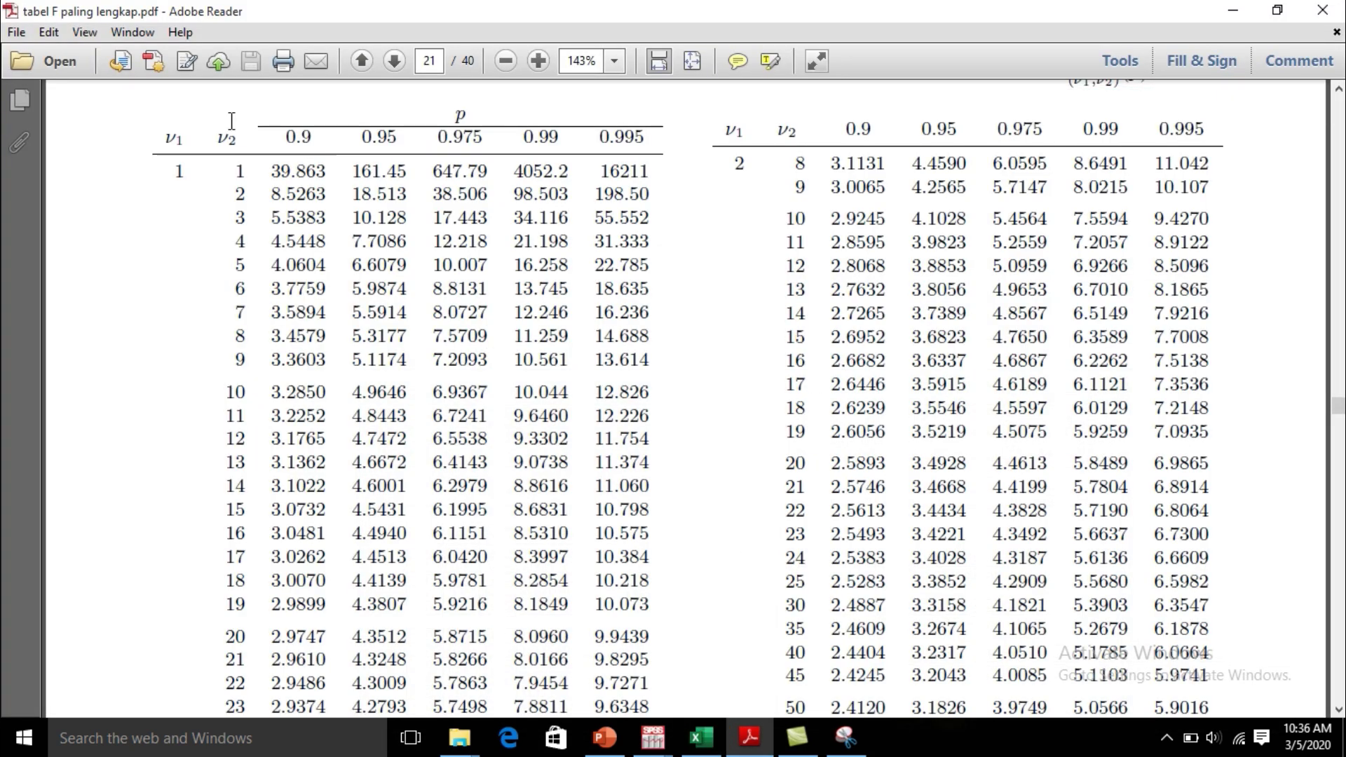
Step: Find the ν1 = 10 block of the F distribution table and recheck the required degrees of freedom in the Excel sheet
{"action": "scroll", "coordinate": [765, 372], "scroll_direction": "down", "scroll_amount": 20}
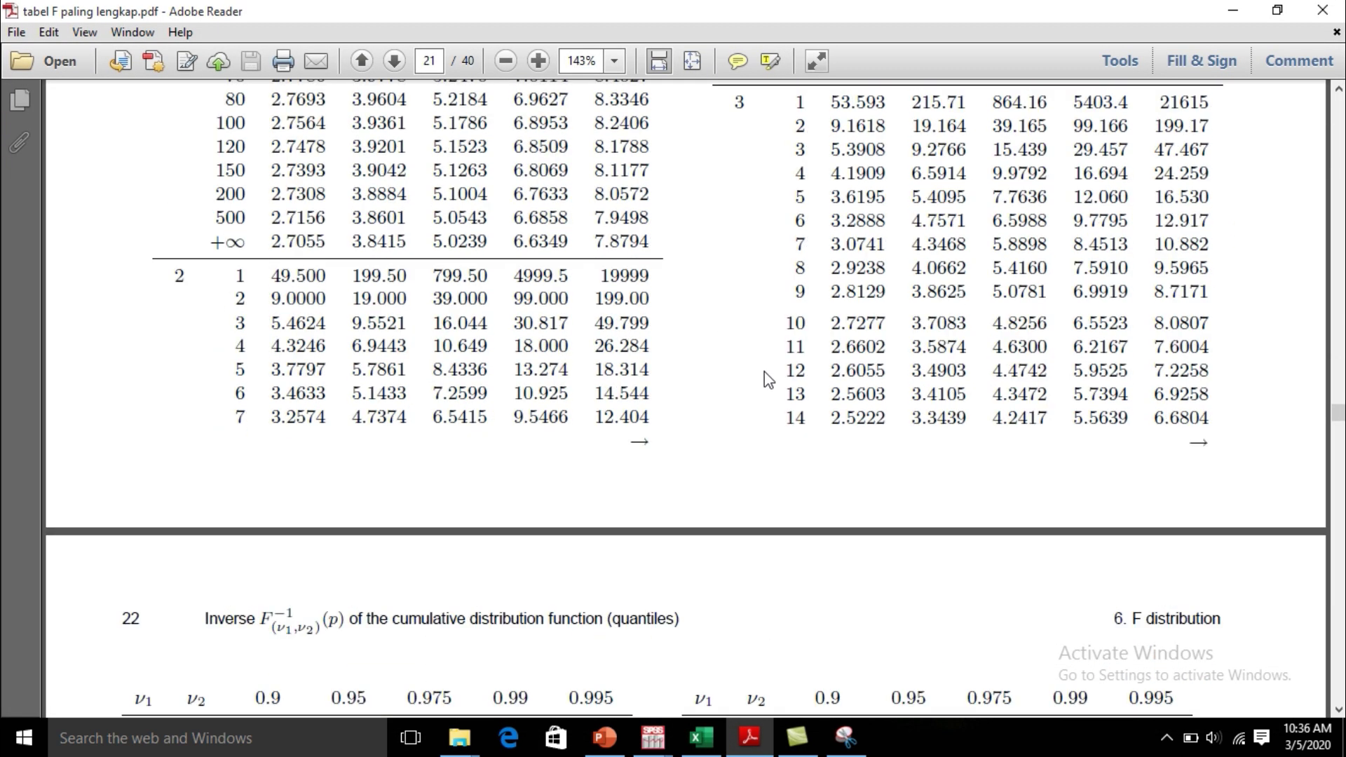
{"action": "scroll", "coordinate": [707, 296], "scroll_direction": "down", "scroll_amount": 20}
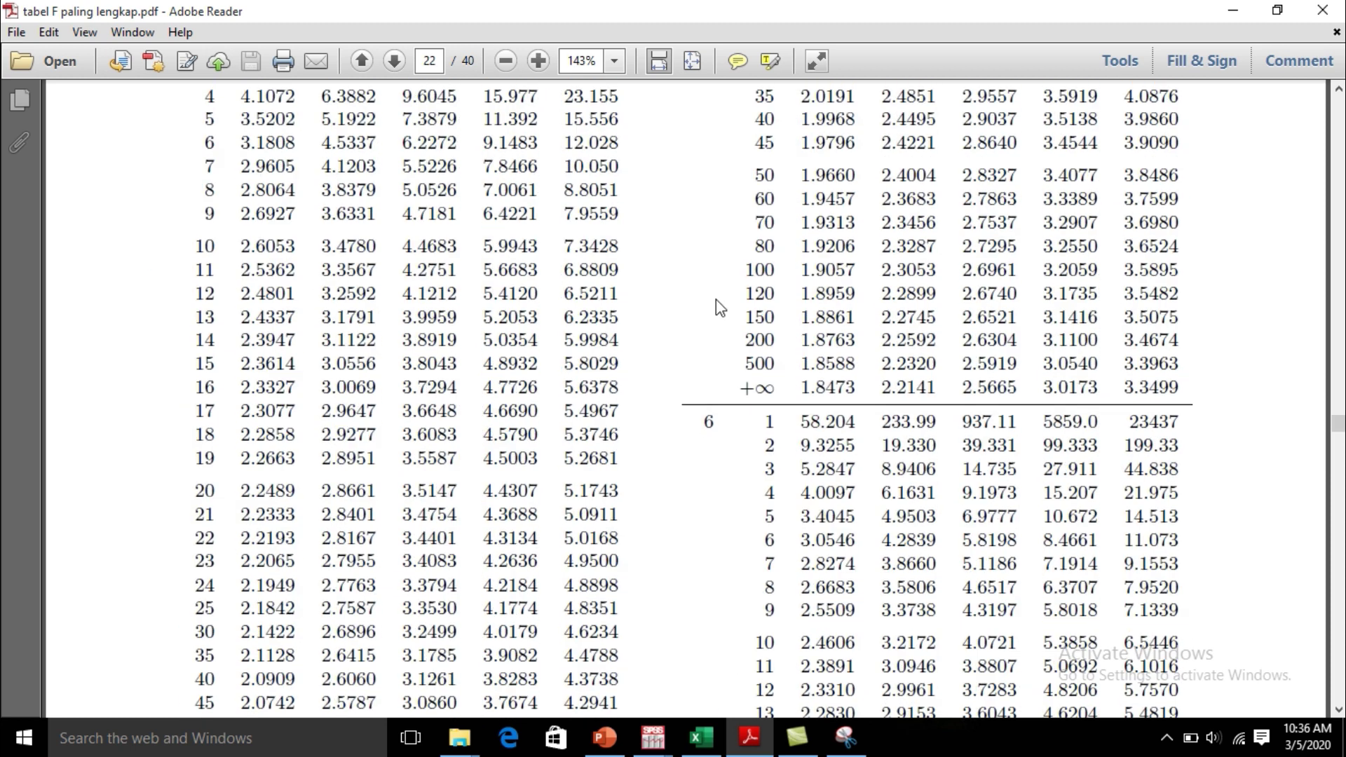
{"action": "scroll", "coordinate": [722, 319], "scroll_direction": "down", "scroll_amount": 20}
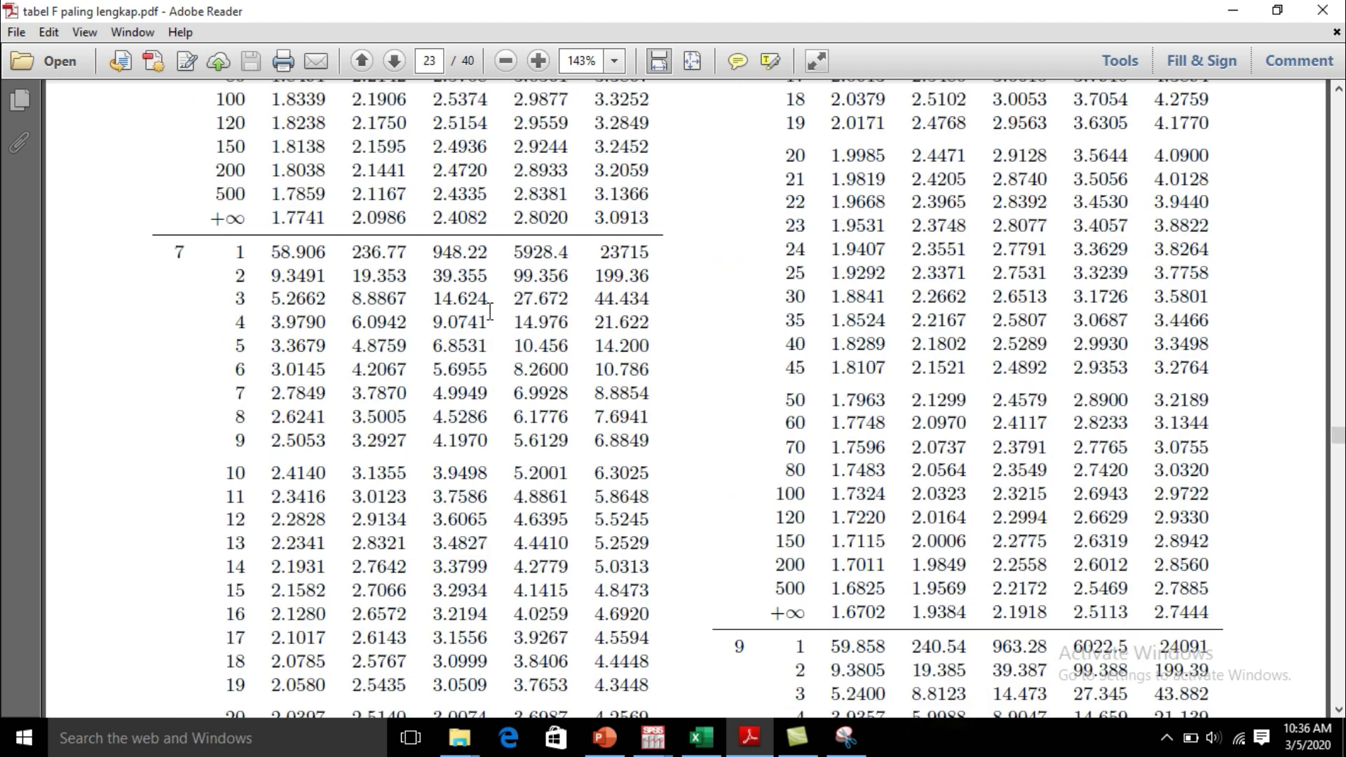
{"action": "scroll", "coordinate": [917, 303], "scroll_direction": "down", "scroll_amount": 8}
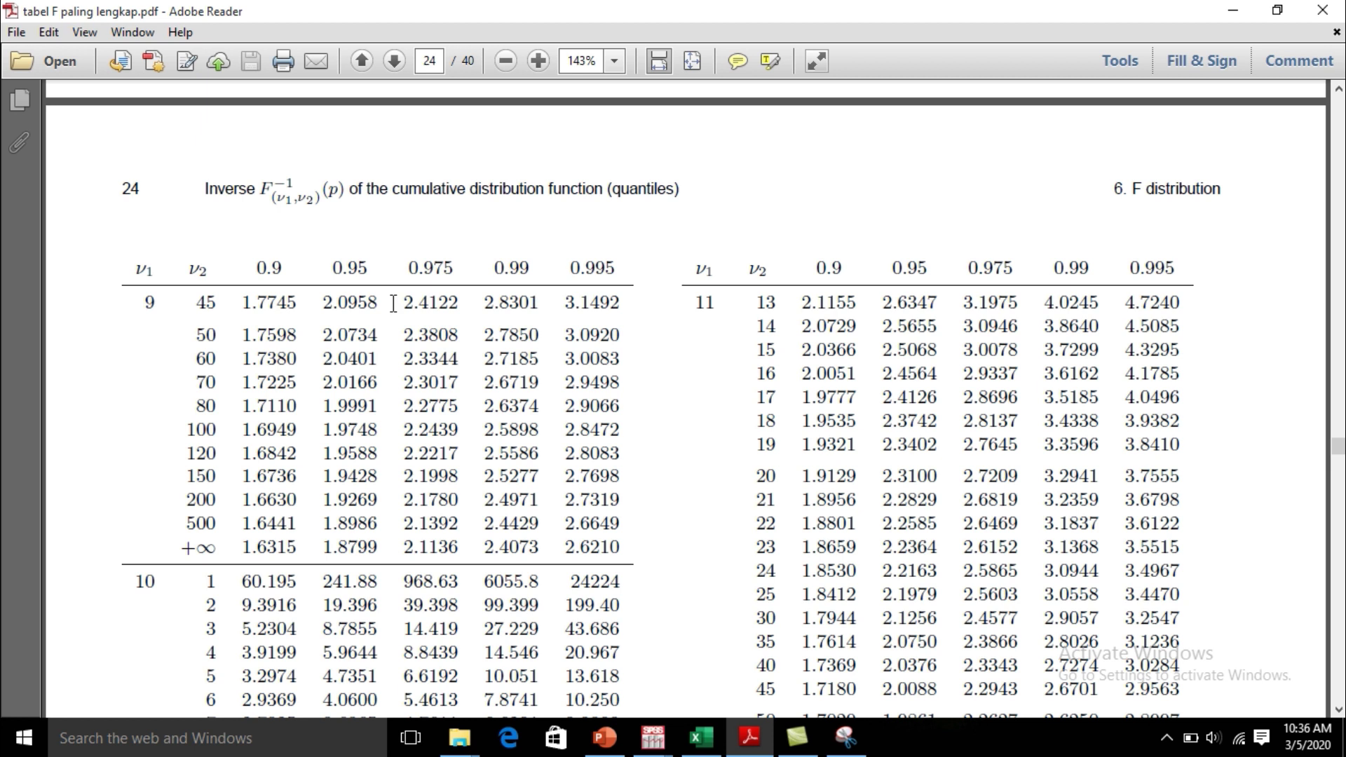
{"action": "scroll", "coordinate": [394, 303], "scroll_direction": "down", "scroll_amount": 3}
{"action": "scroll", "coordinate": [247, 396], "scroll_direction": "down", "scroll_amount": 3}
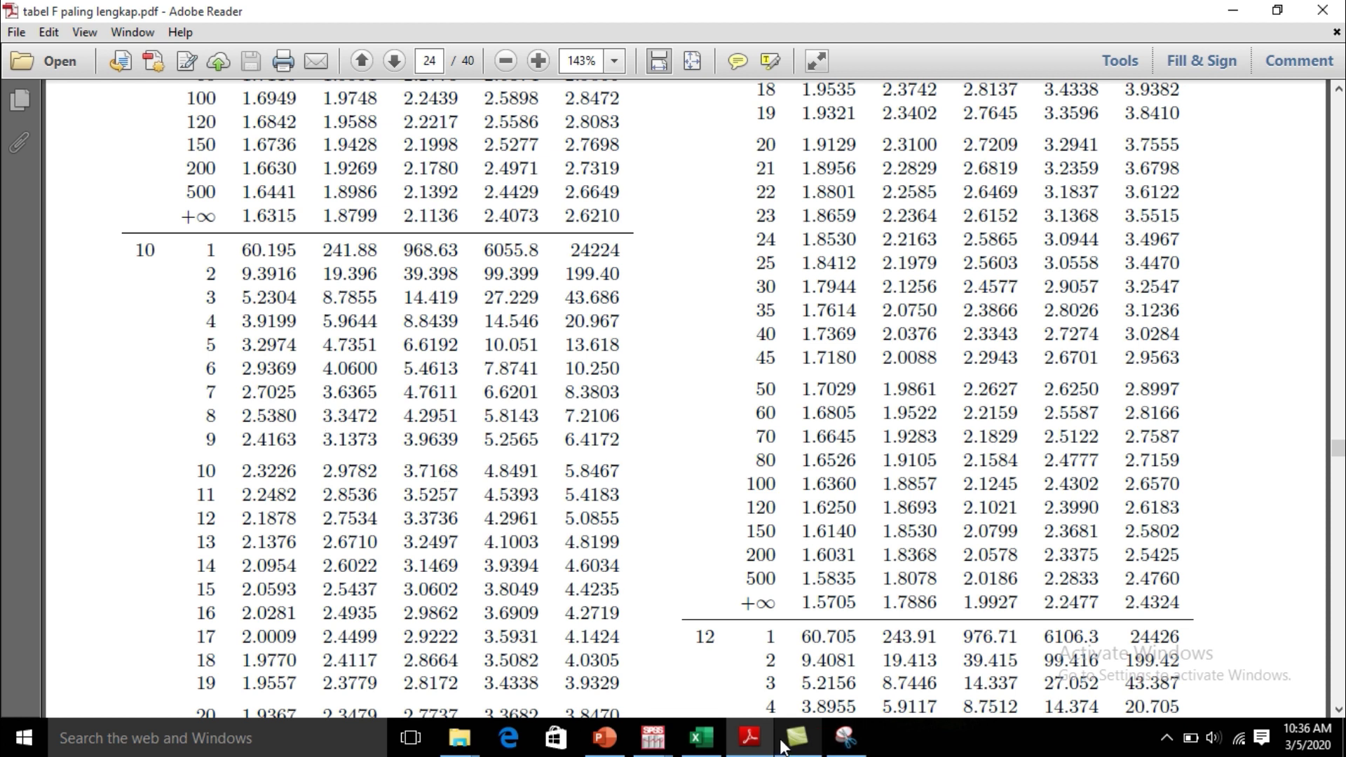
{"action": "left_click", "coordinate": [604, 745]}
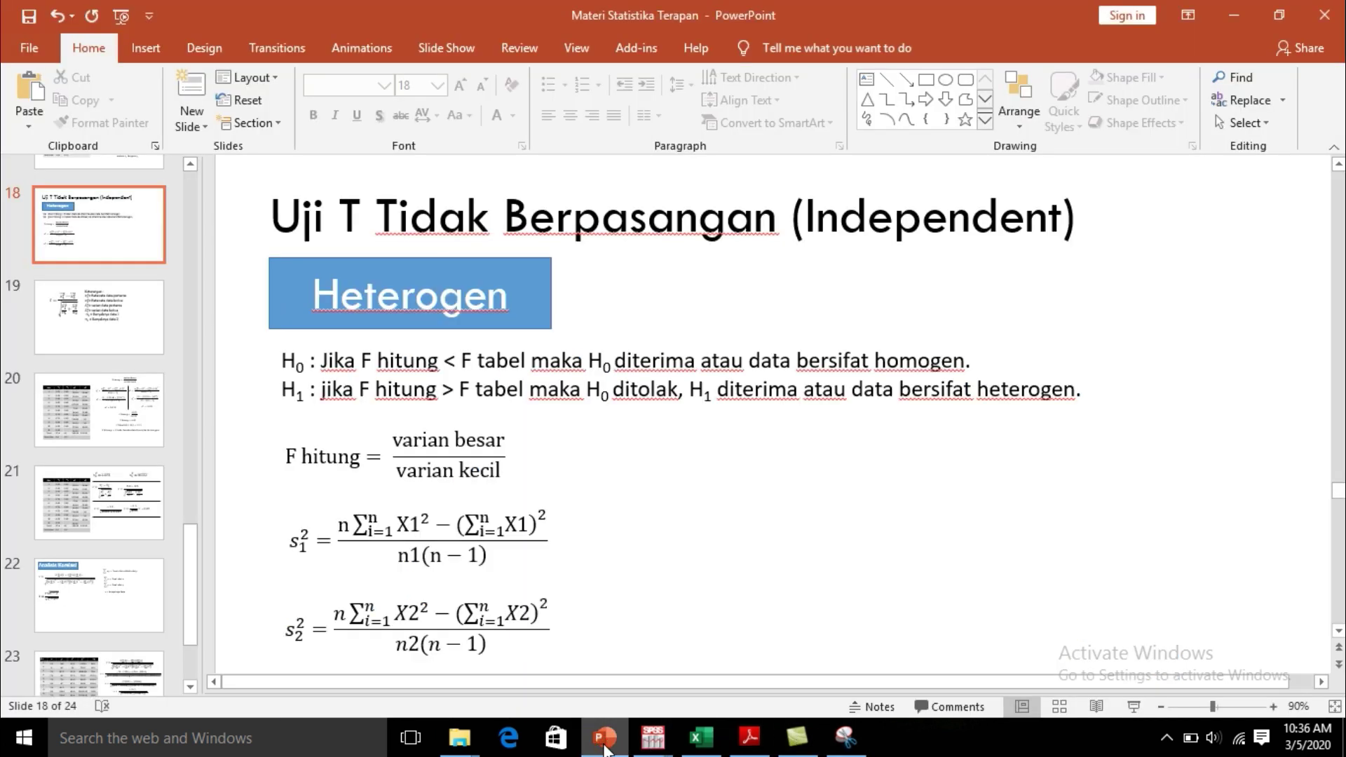
{"action": "left_click", "coordinate": [711, 747]}
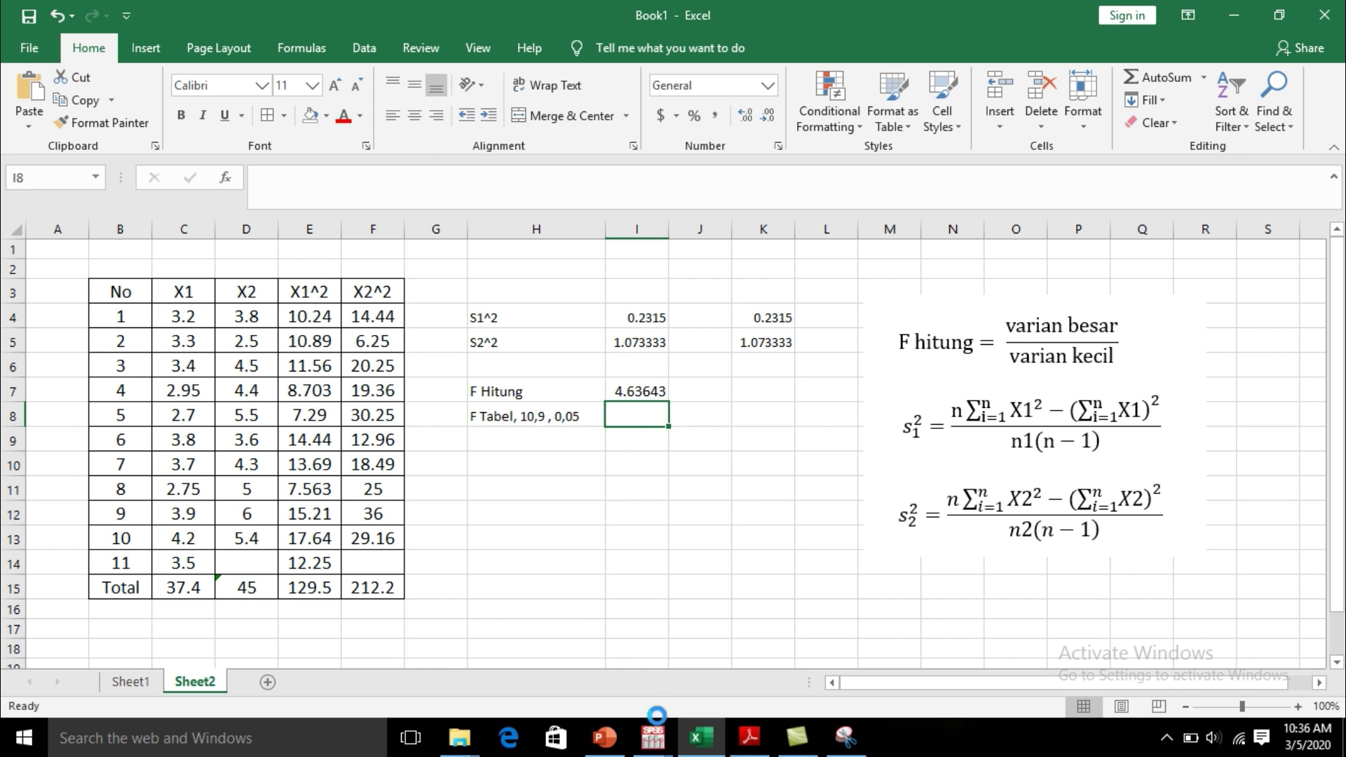
{"action": "left_click", "coordinate": [750, 738]}
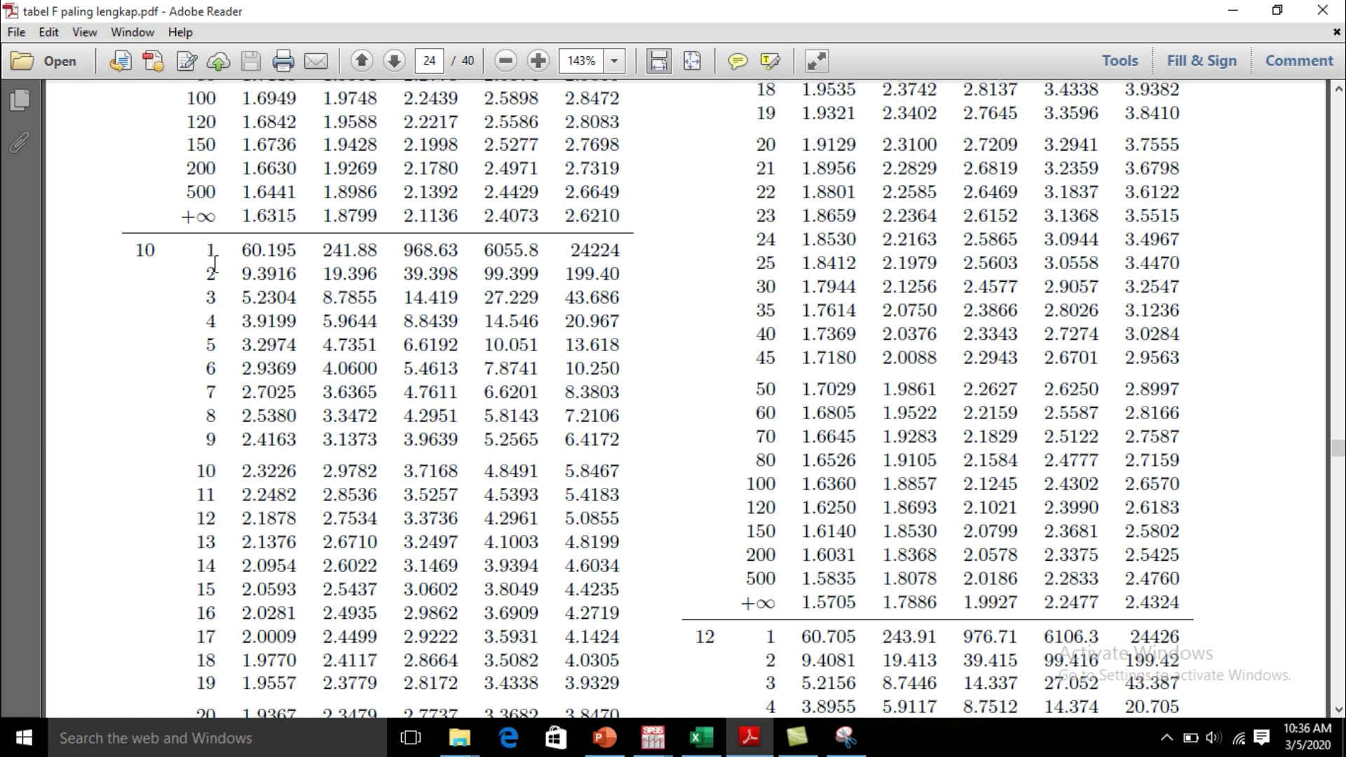
Step: Look up the 0.95 quantile for ν1 = 10 and ν2 = 9 in the F table and copy it
{"action": "left_click_drag", "start_coordinate": [208, 439], "coordinate": [224, 446]}
{"action": "scroll", "coordinate": [322, 391], "scroll_direction": "up", "scroll_amount": 1}
{"action": "scroll", "coordinate": [322, 384], "scroll_direction": "up", "scroll_amount": 4}
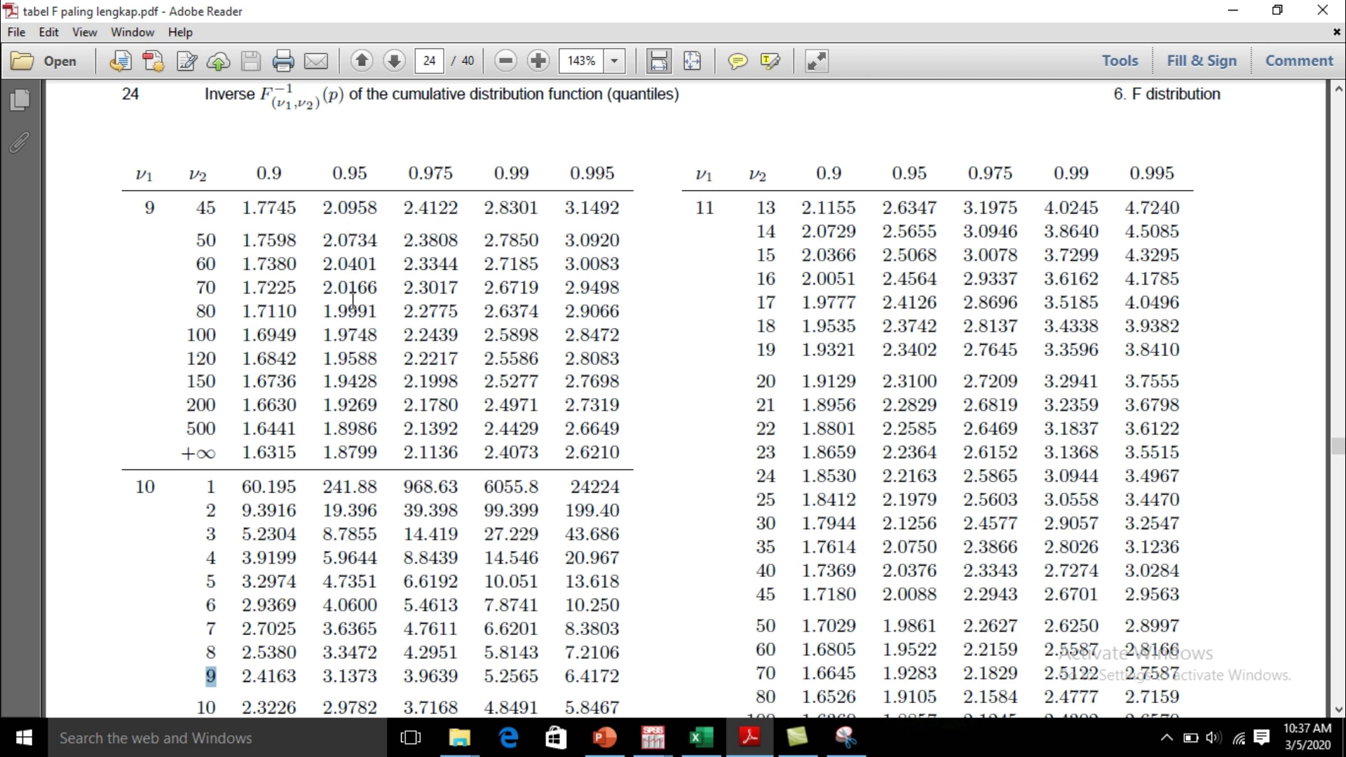
{"action": "scroll", "coordinate": [352, 344], "scroll_direction": "down", "scroll_amount": 1}
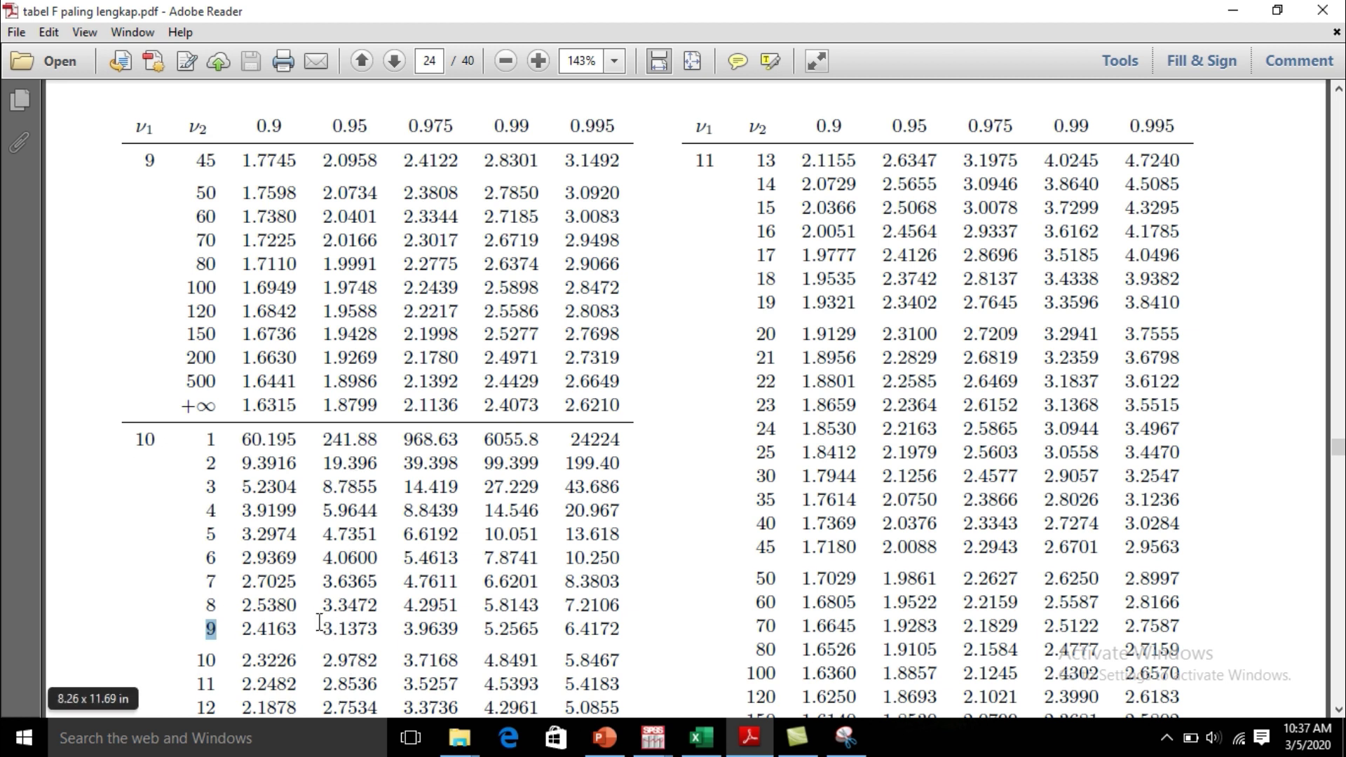
{"action": "left_click_drag", "start_coordinate": [320, 624], "coordinate": [379, 629]}
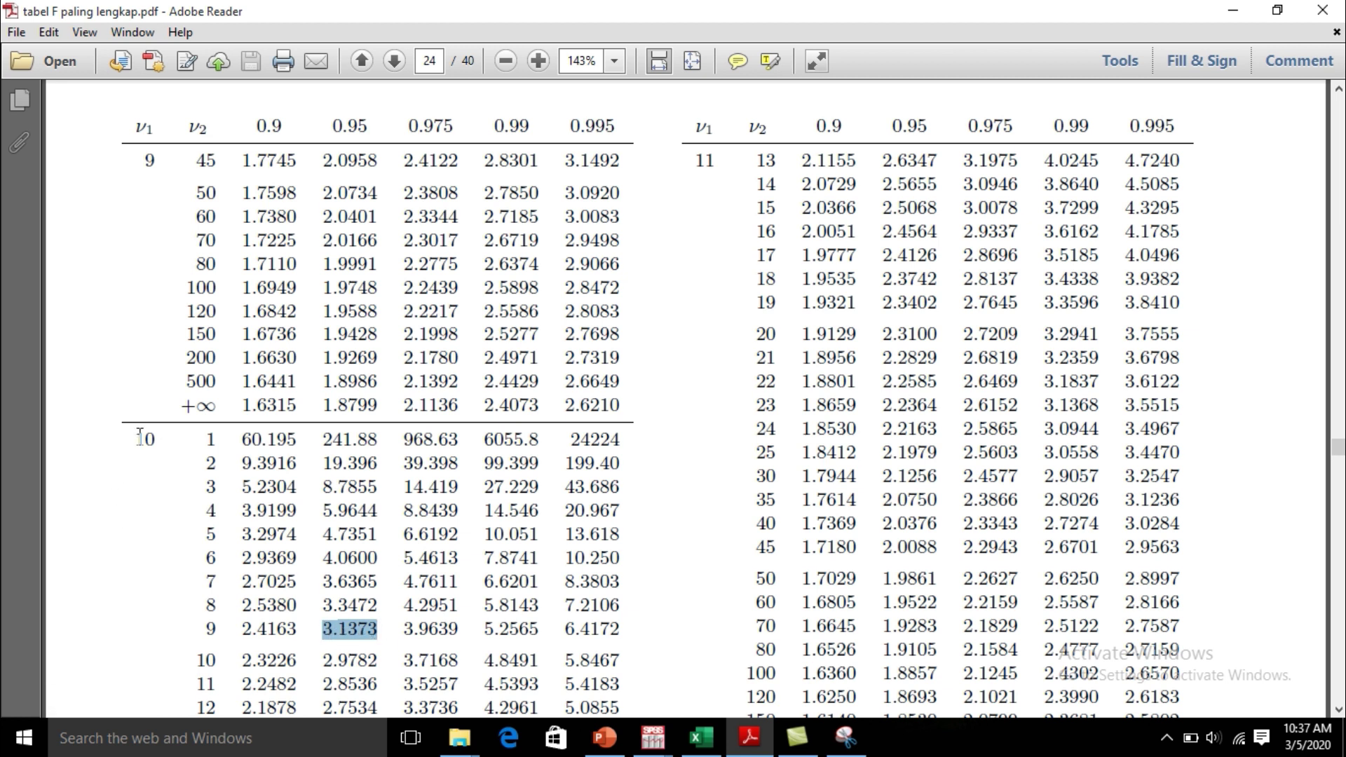
{"action": "left_click_drag", "start_coordinate": [135, 439], "coordinate": [155, 445]}
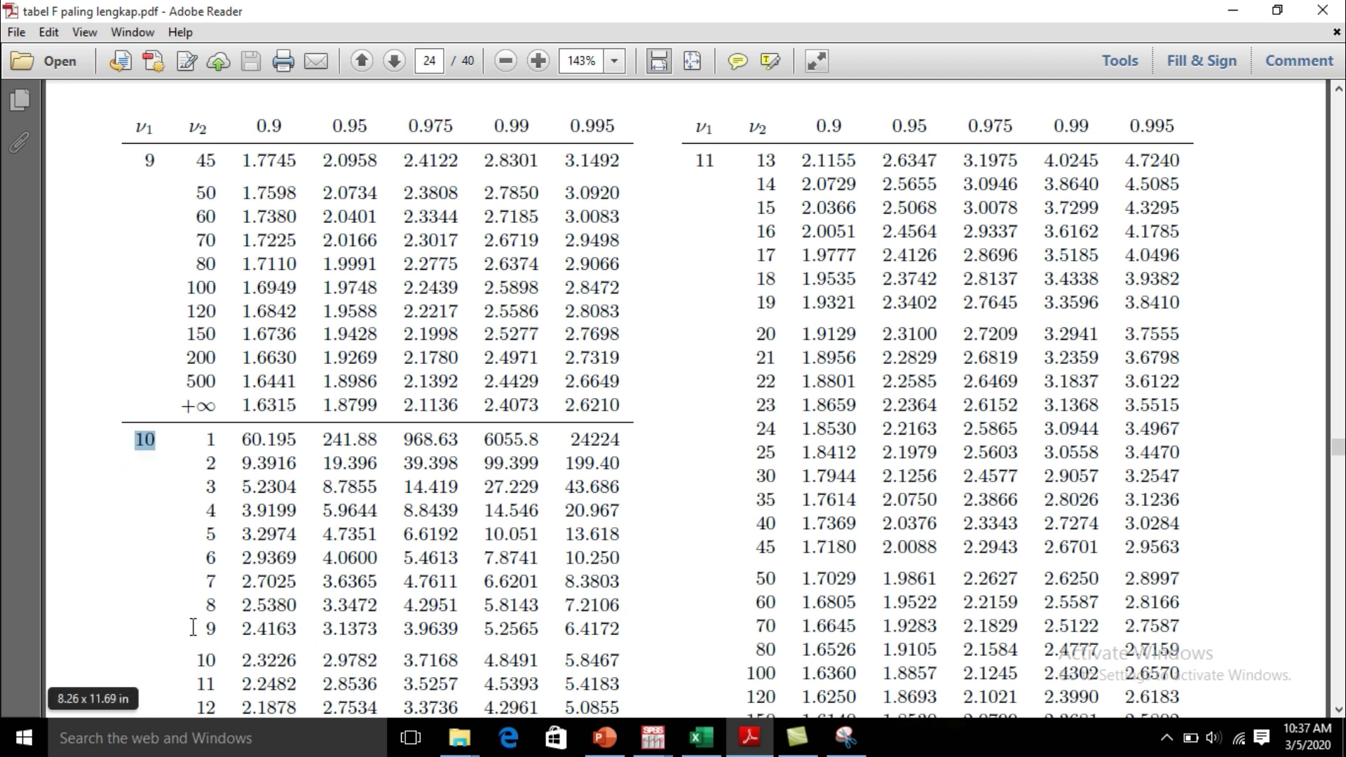
{"action": "left_click_drag", "start_coordinate": [203, 631], "coordinate": [216, 633]}
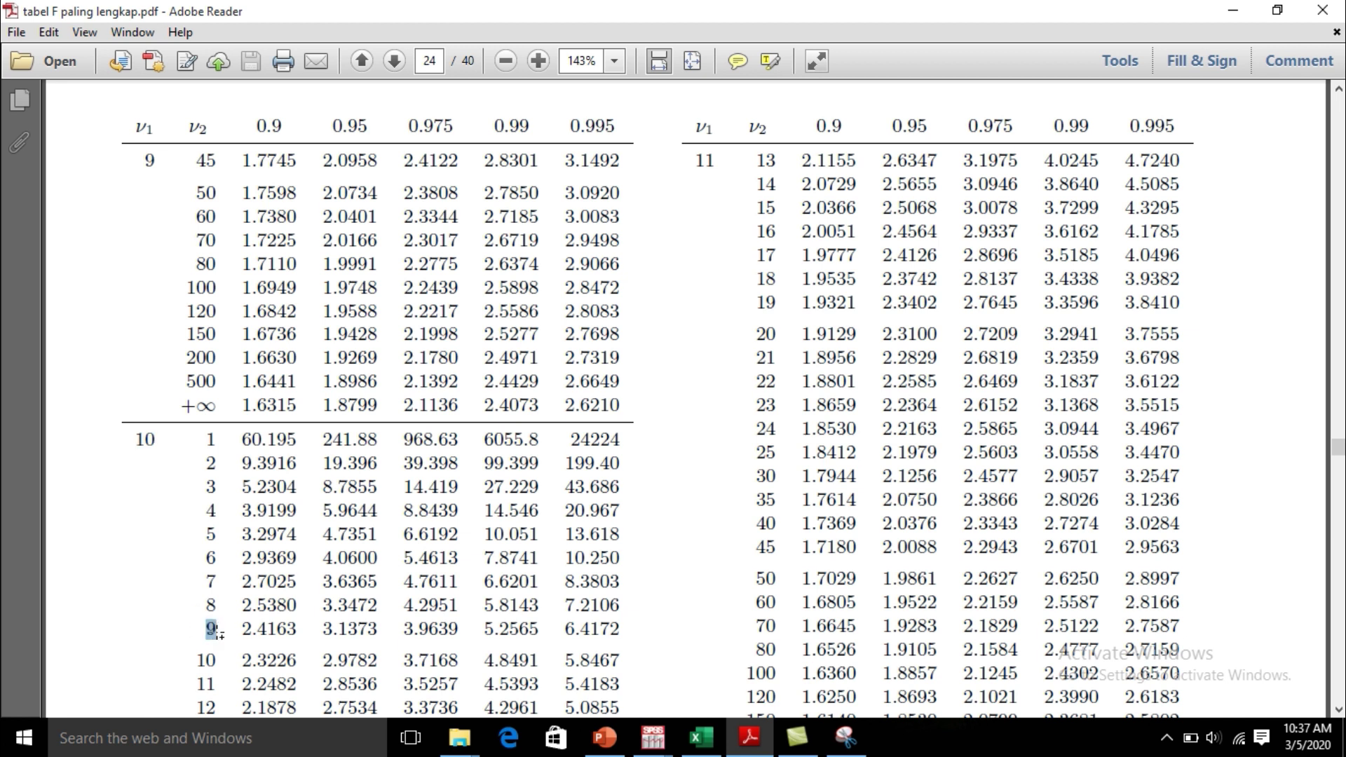
{"action": "left_click", "coordinate": [139, 442]}
{"action": "left_click_drag", "start_coordinate": [328, 630], "coordinate": [380, 626]}
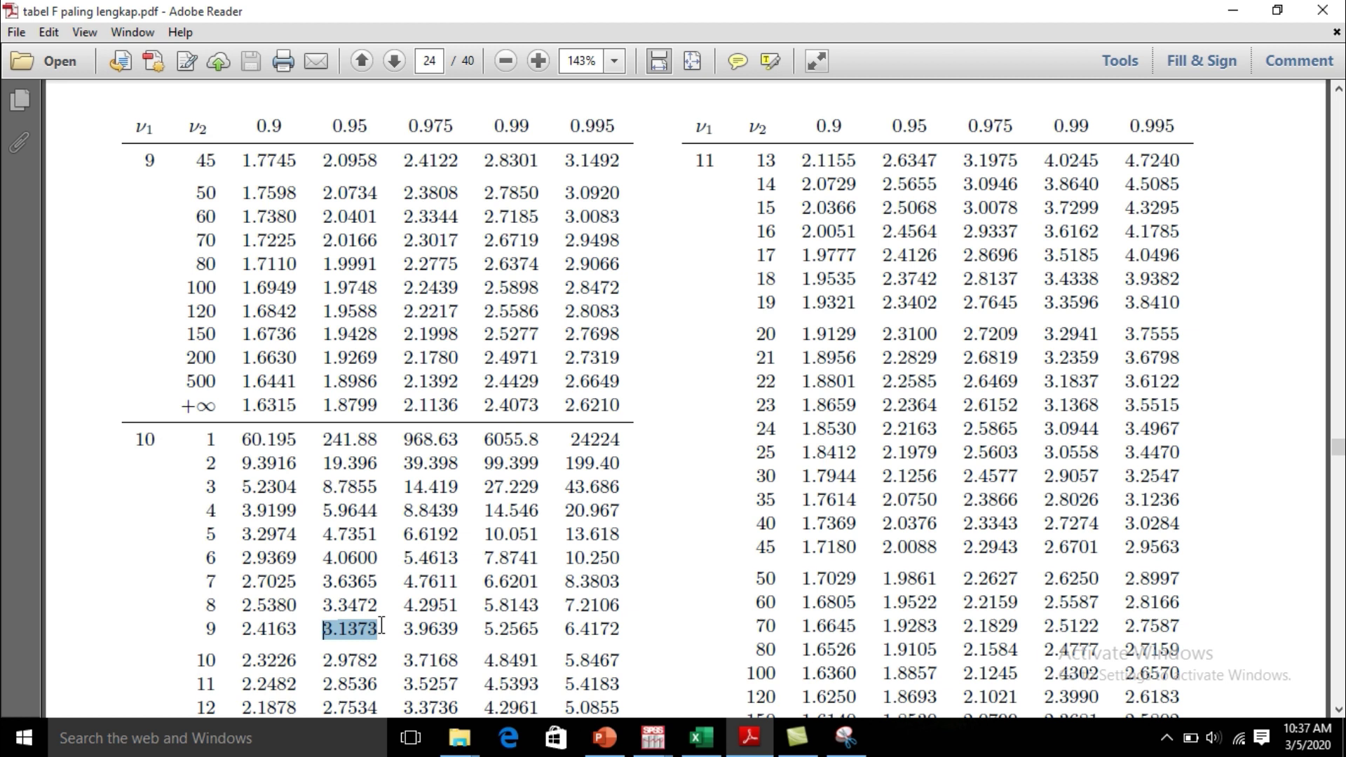
{"action": "key", "text": "ctrl+c"}
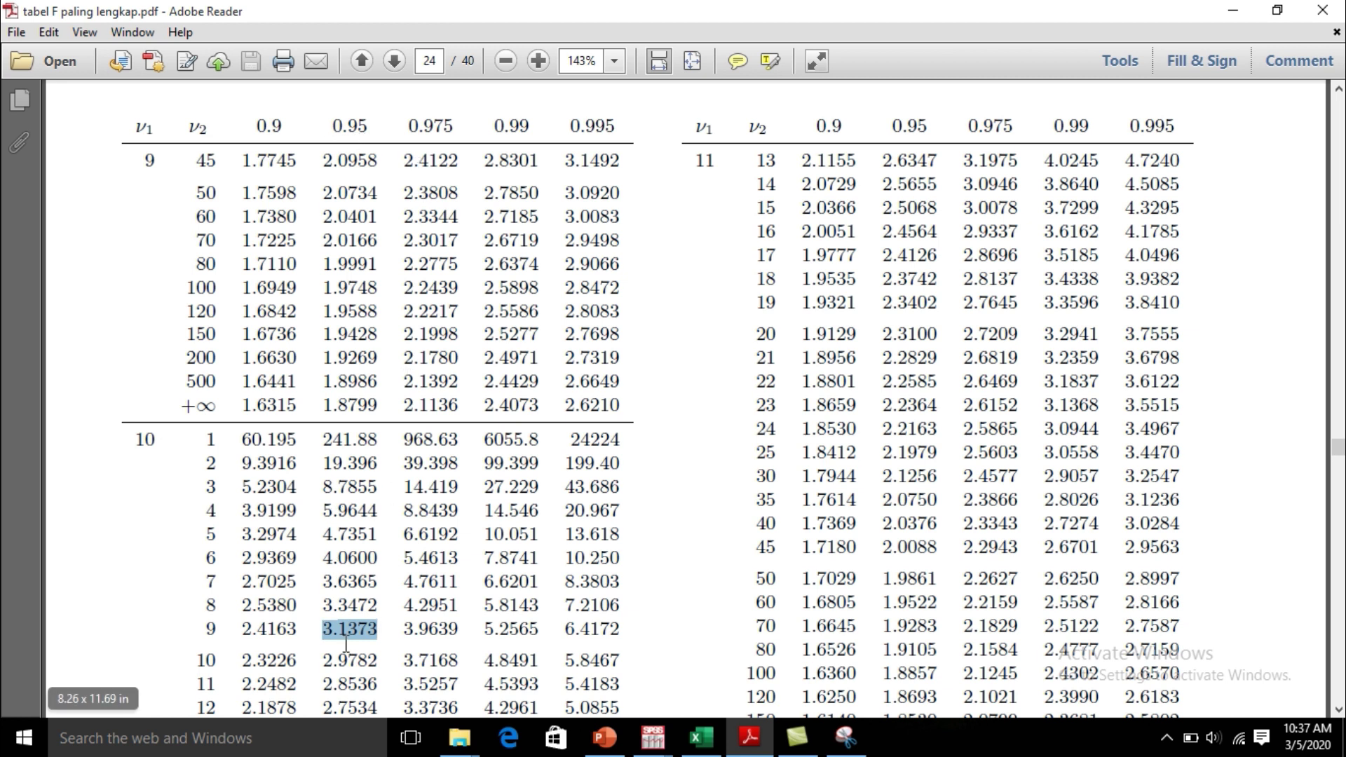
Step: Switch back to Excel and enter the F table value 3.13 in I8
{"action": "left_click", "coordinate": [704, 748]}
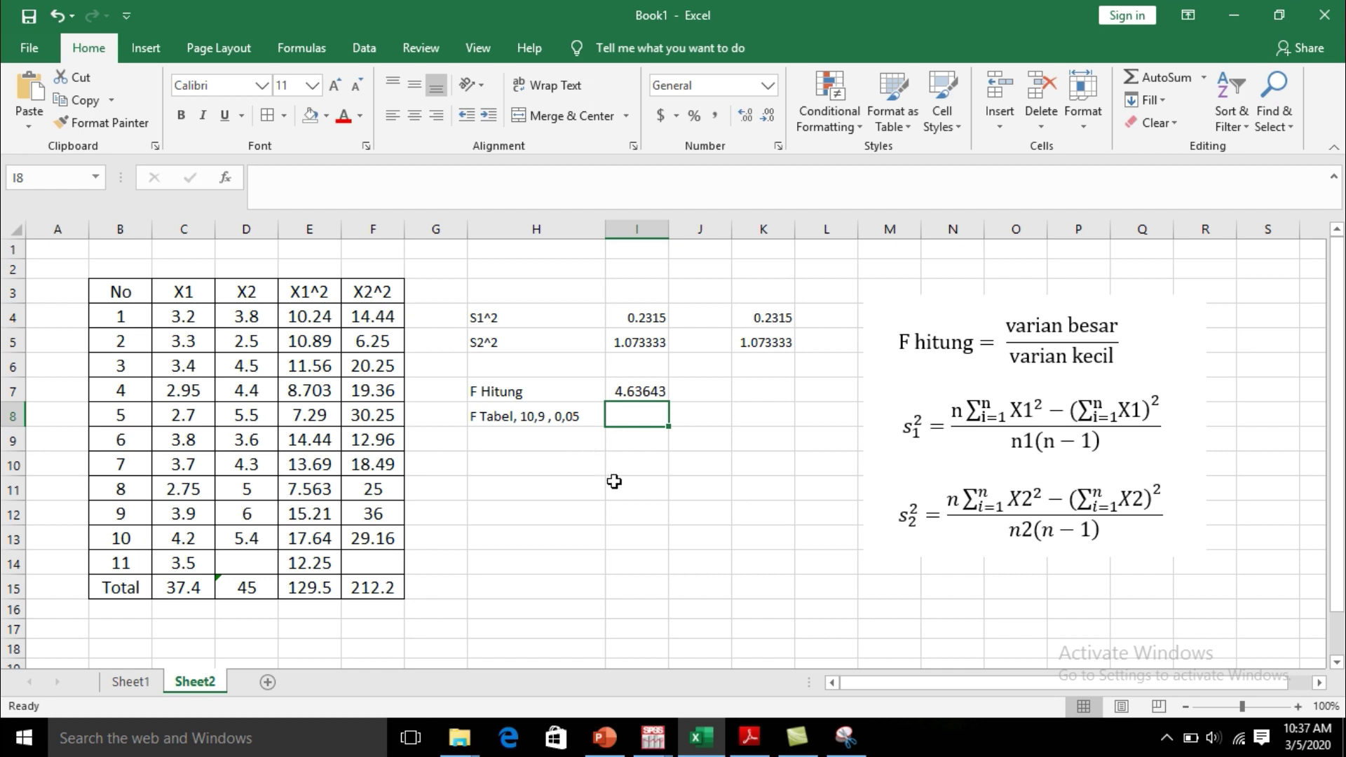
{"action": "type", "text": "3."}
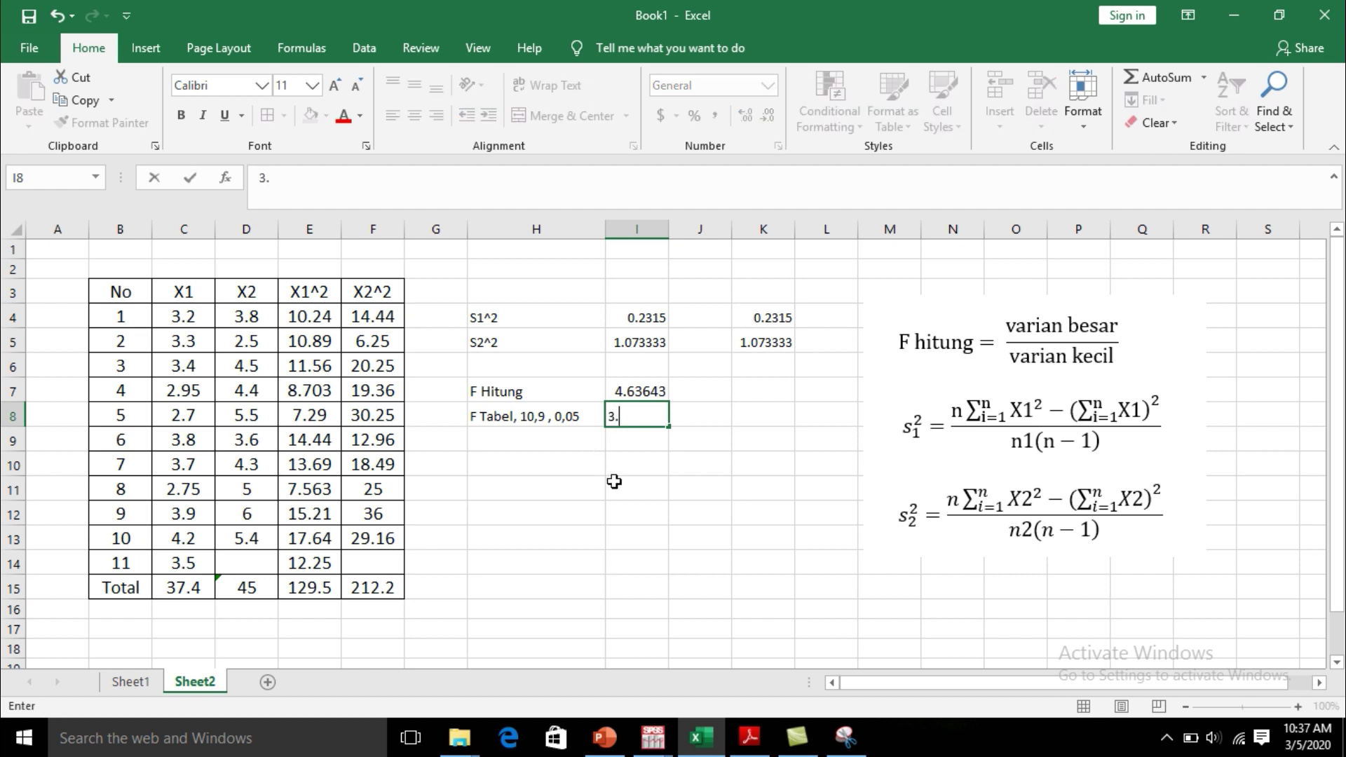
{"action": "left_click", "coordinate": [656, 509]}
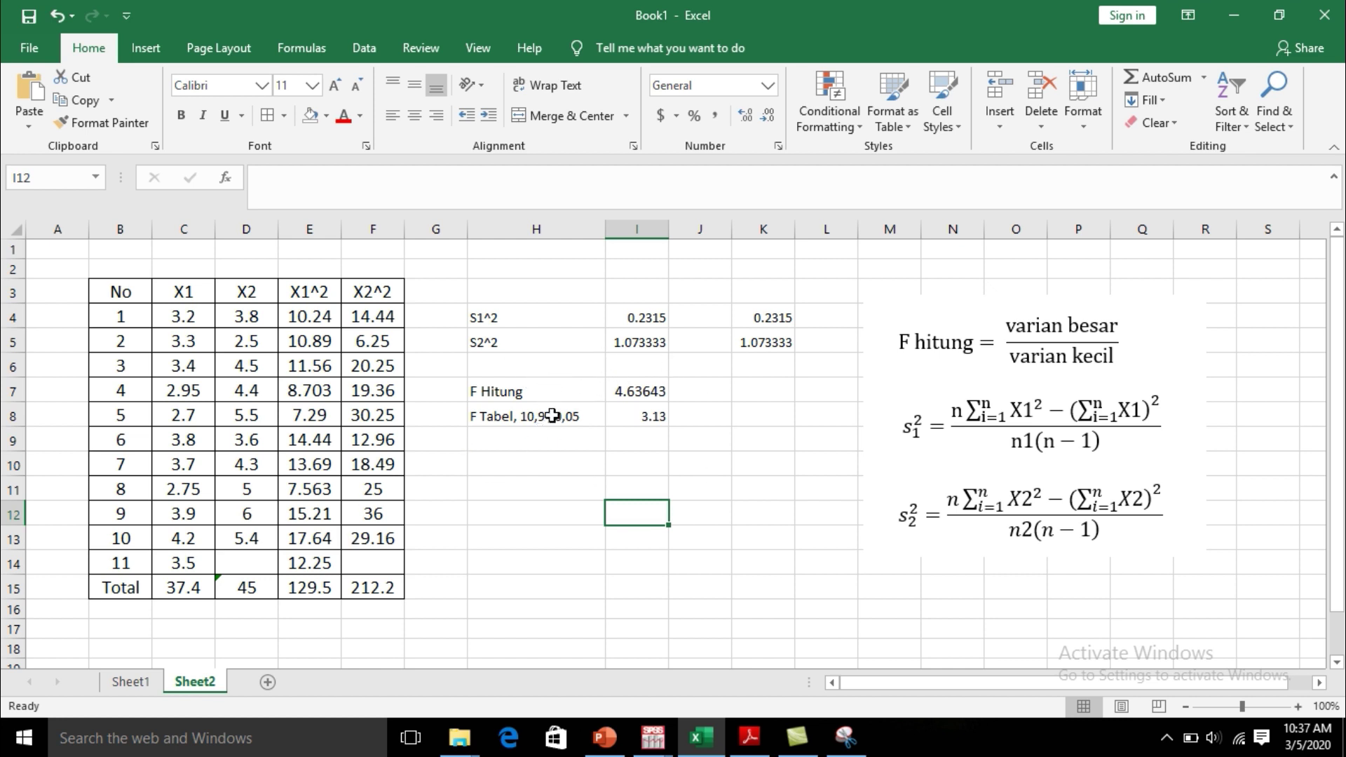
Step: Enter the comparison label "F Hitung>F Tabel" in H9
{"action": "left_click", "coordinate": [501, 446]}
{"action": "type", "text": "F "}
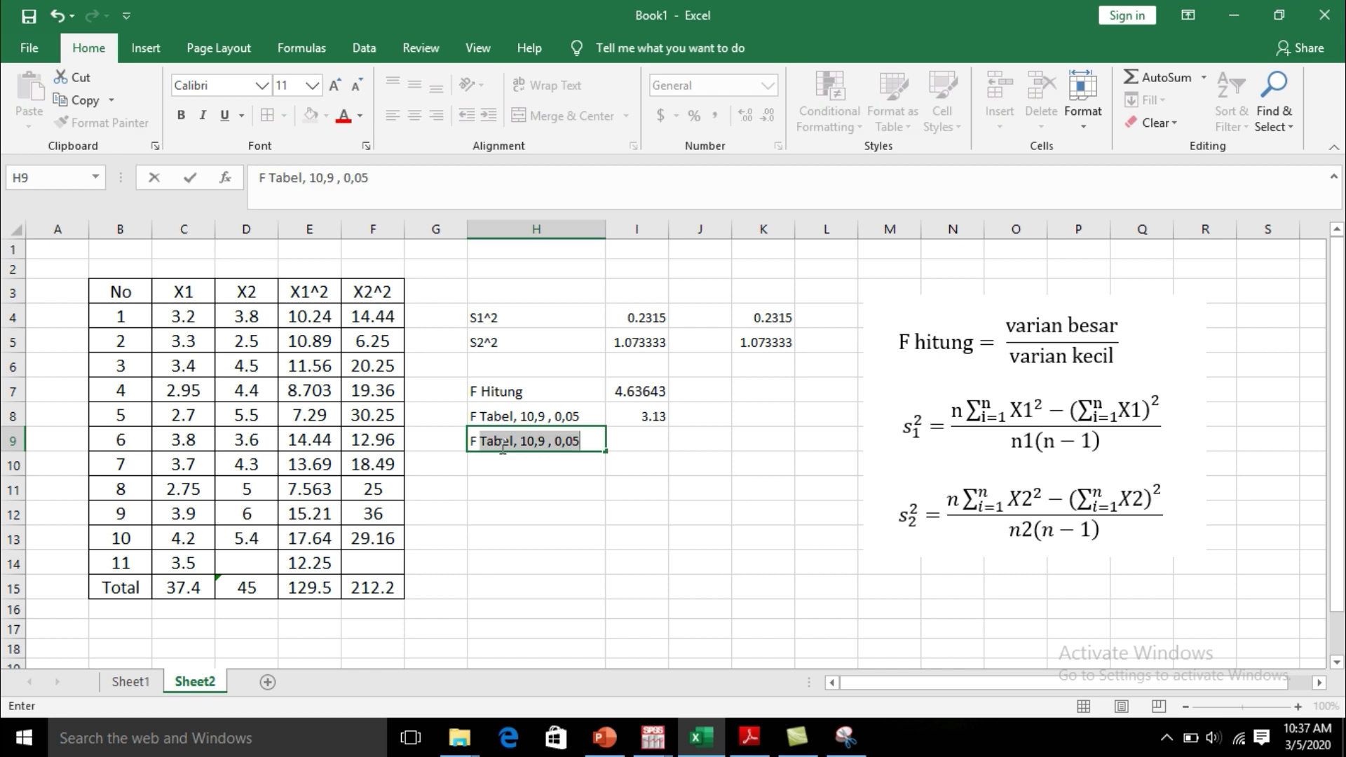
{"action": "type", "text": "Hitung"}
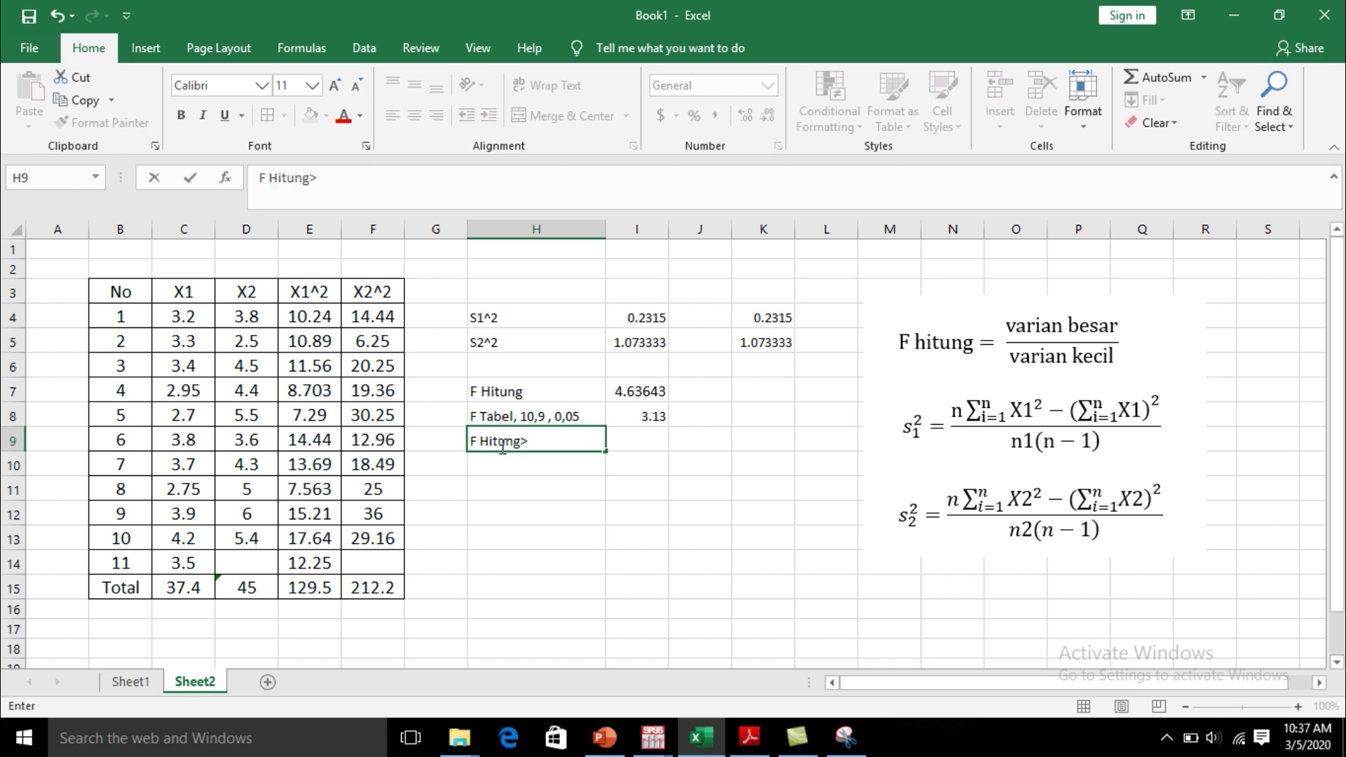
{"action": "type", "text": ">F Tabel"}
{"action": "left_click", "coordinate": [597, 510]}
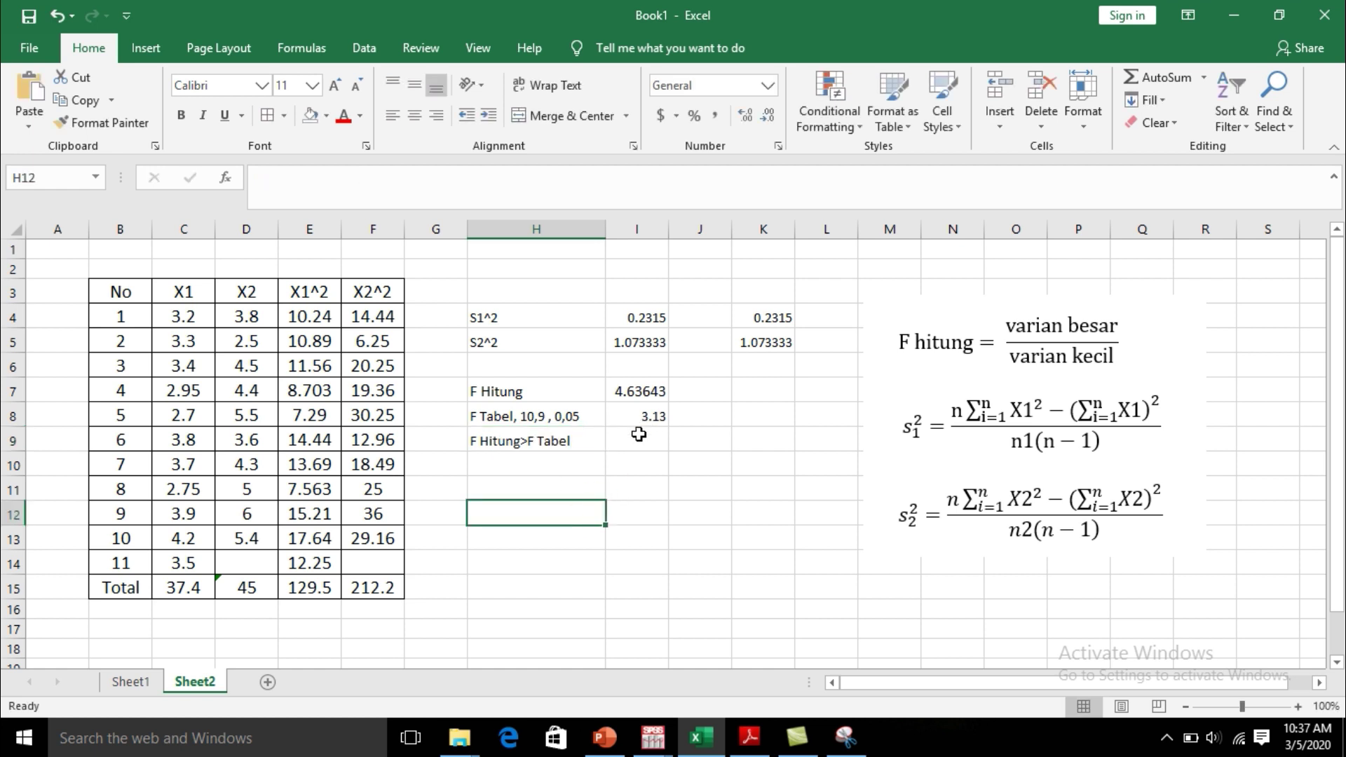
Step: Enter the conclusion "Heterogen" in I9 and check it against the hypotheses on the PowerPoint slide
{"action": "left_click", "coordinate": [637, 438]}
{"action": "type", "text": "Hete"}
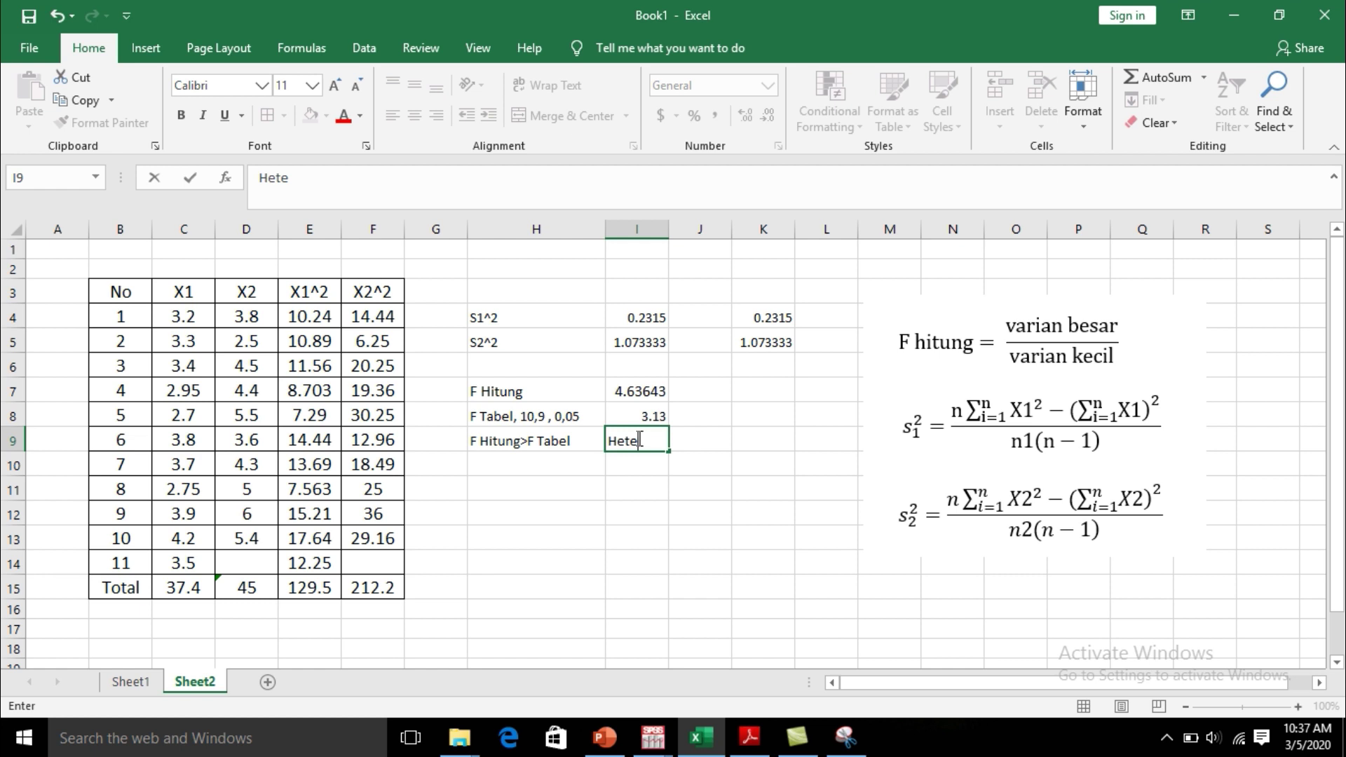
{"action": "type", "text": "rogen"}
{"action": "left_click", "coordinate": [690, 538]}
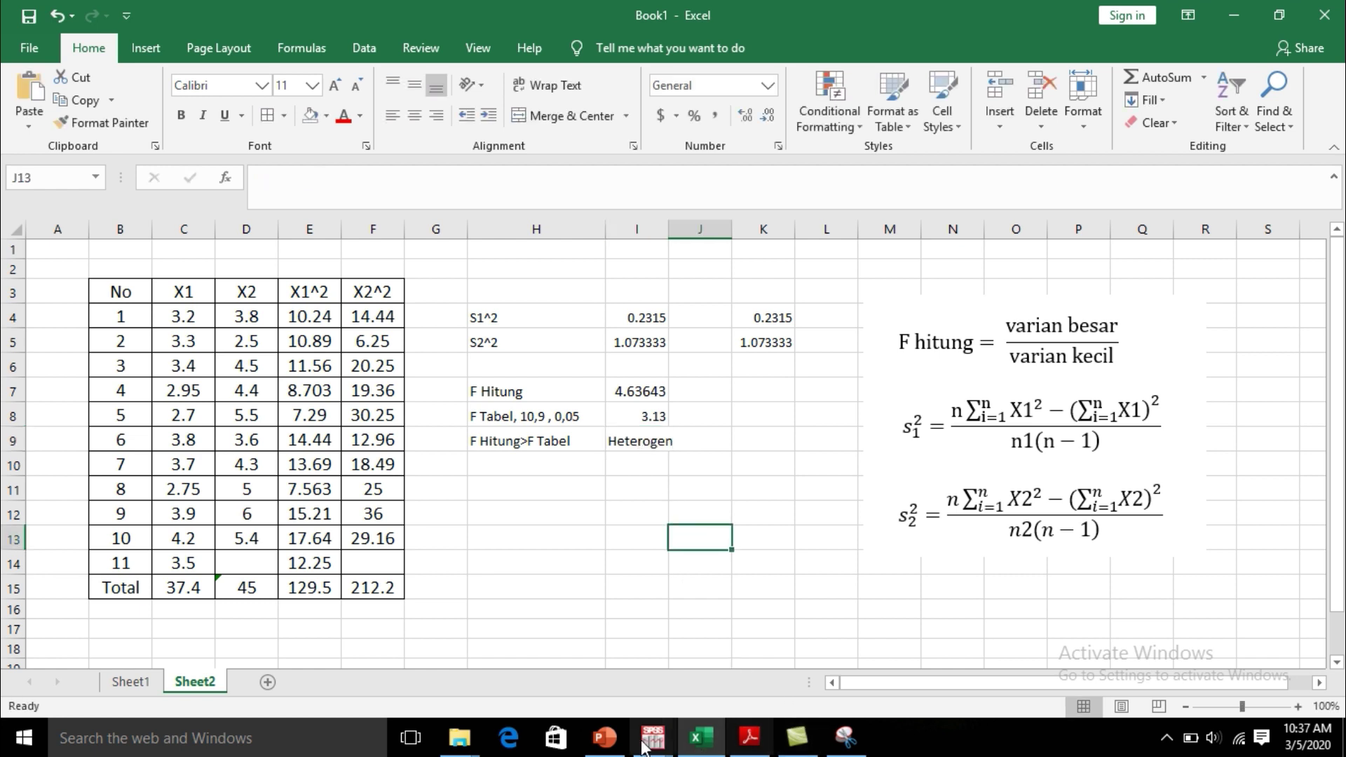
{"action": "left_click", "coordinate": [604, 738]}
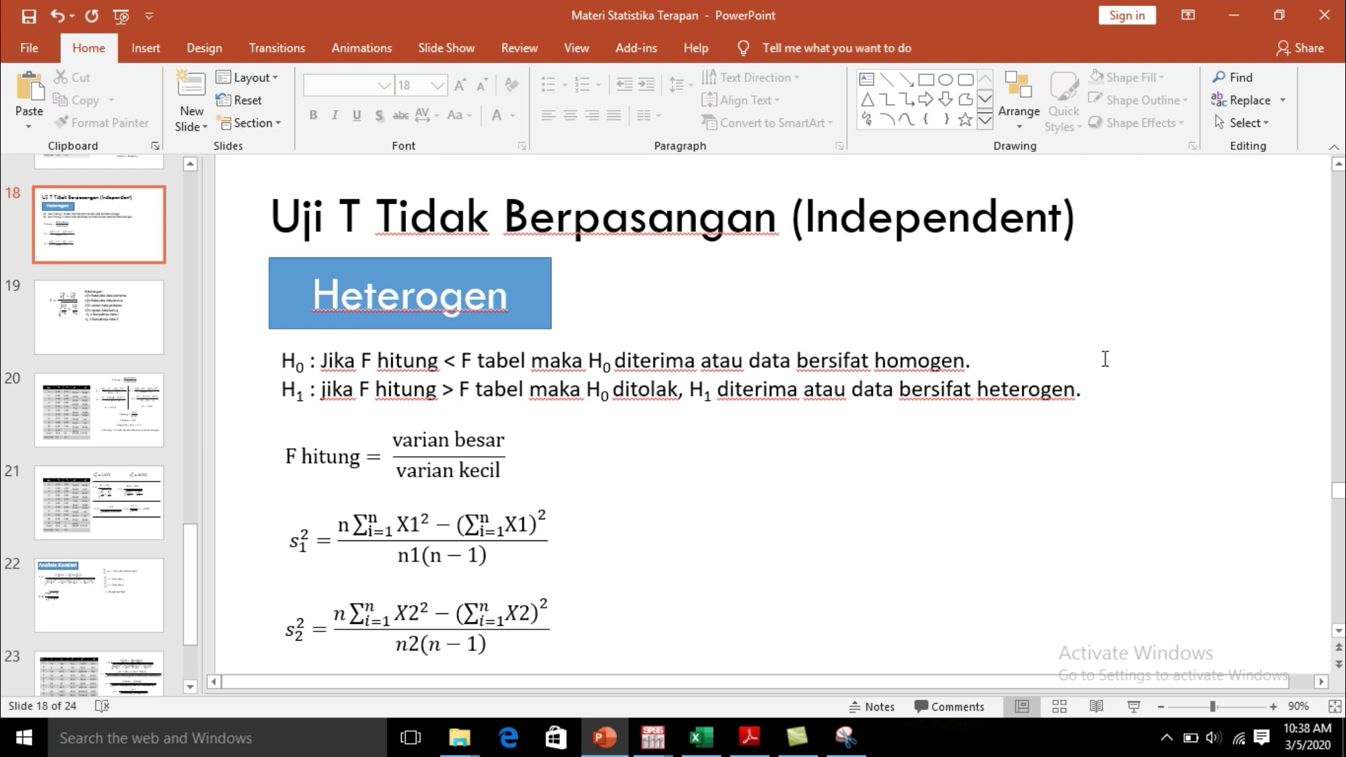
{"action": "left_click", "coordinate": [702, 738]}
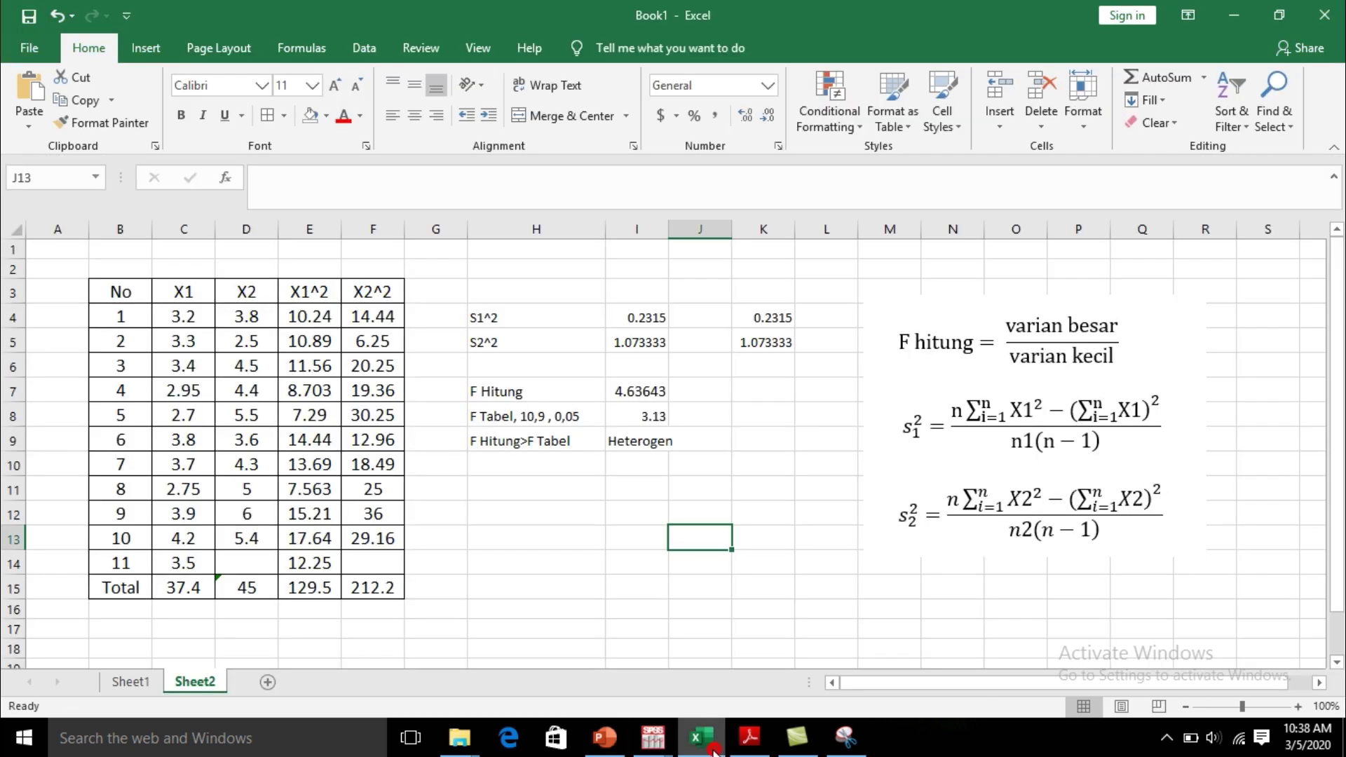
Step: Set the font size of the results range H4:K9 to 16
{"action": "left_click", "coordinate": [545, 491]}
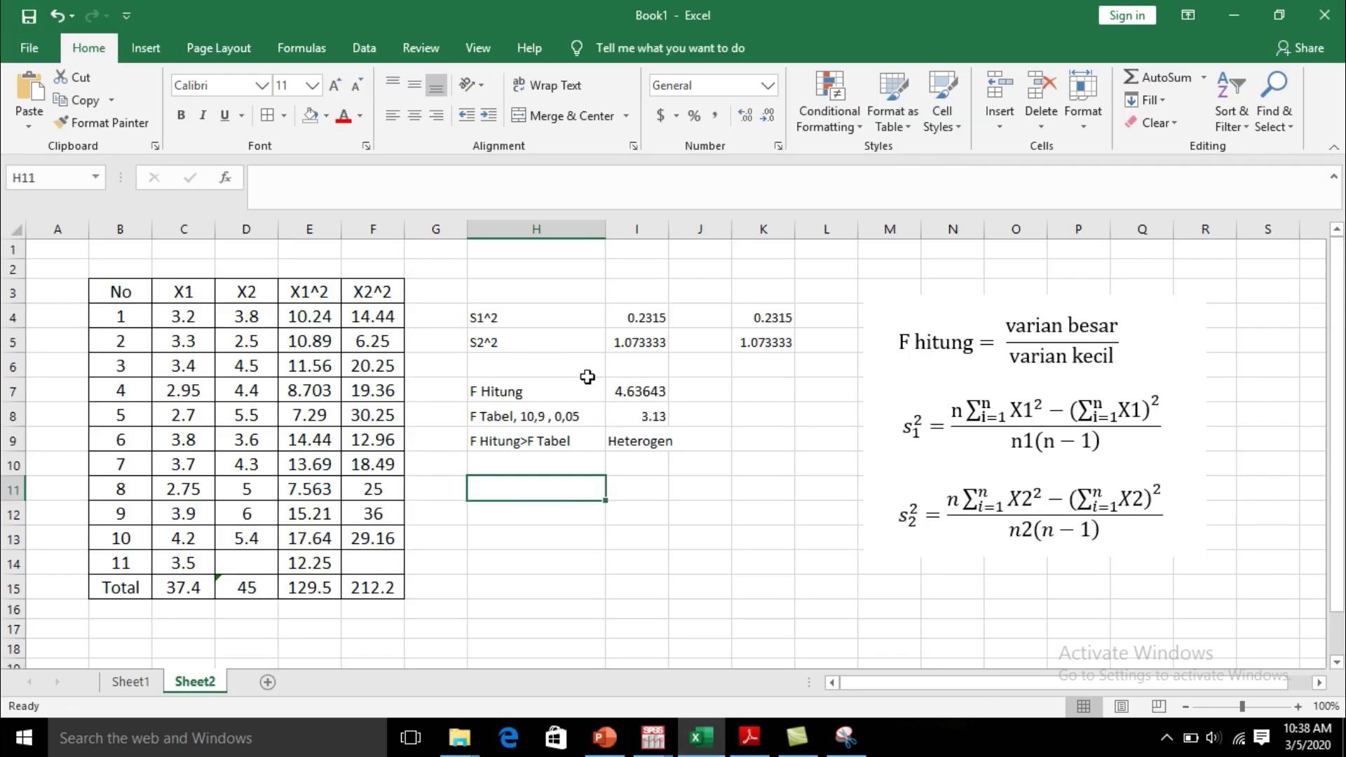
{"action": "left_click_drag", "start_coordinate": [496, 320], "coordinate": [782, 446]}
{"action": "left_click", "coordinate": [312, 85]}
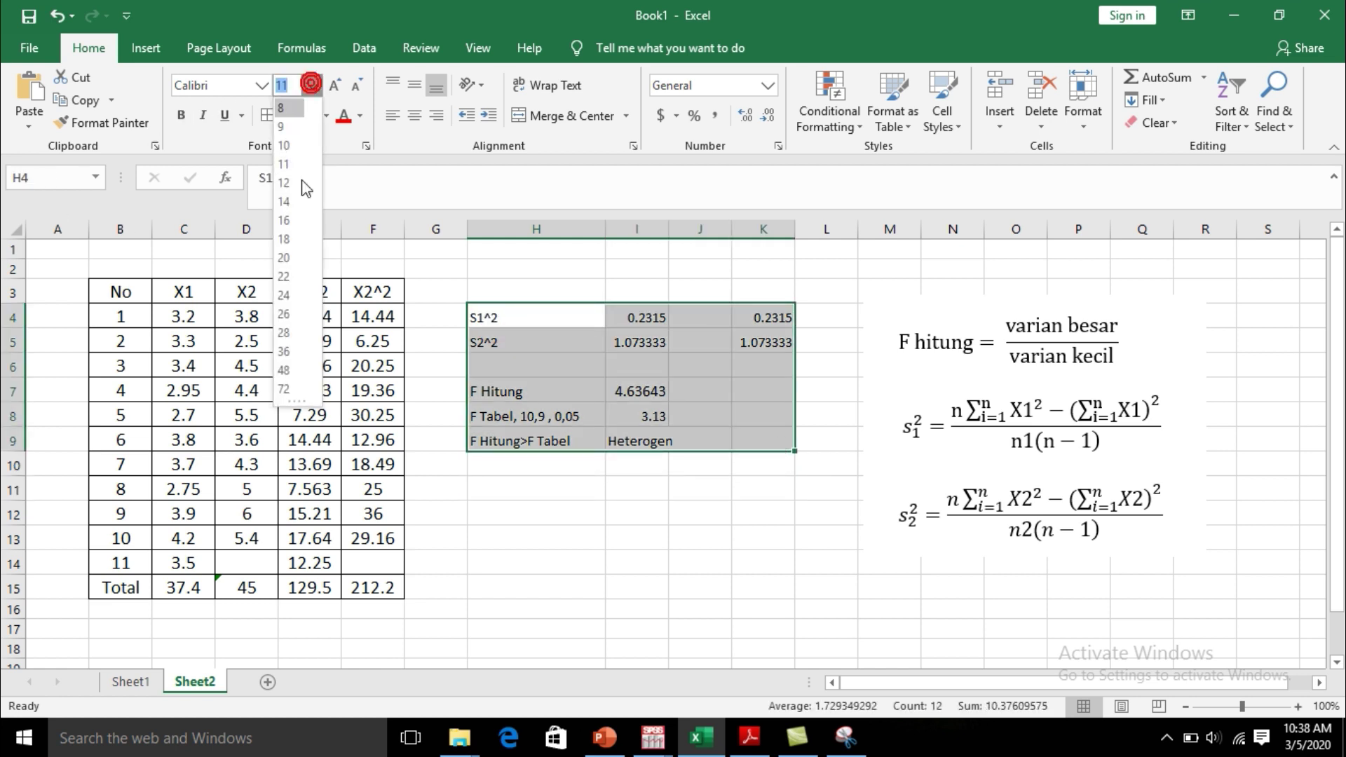
{"action": "left_click", "coordinate": [294, 223]}
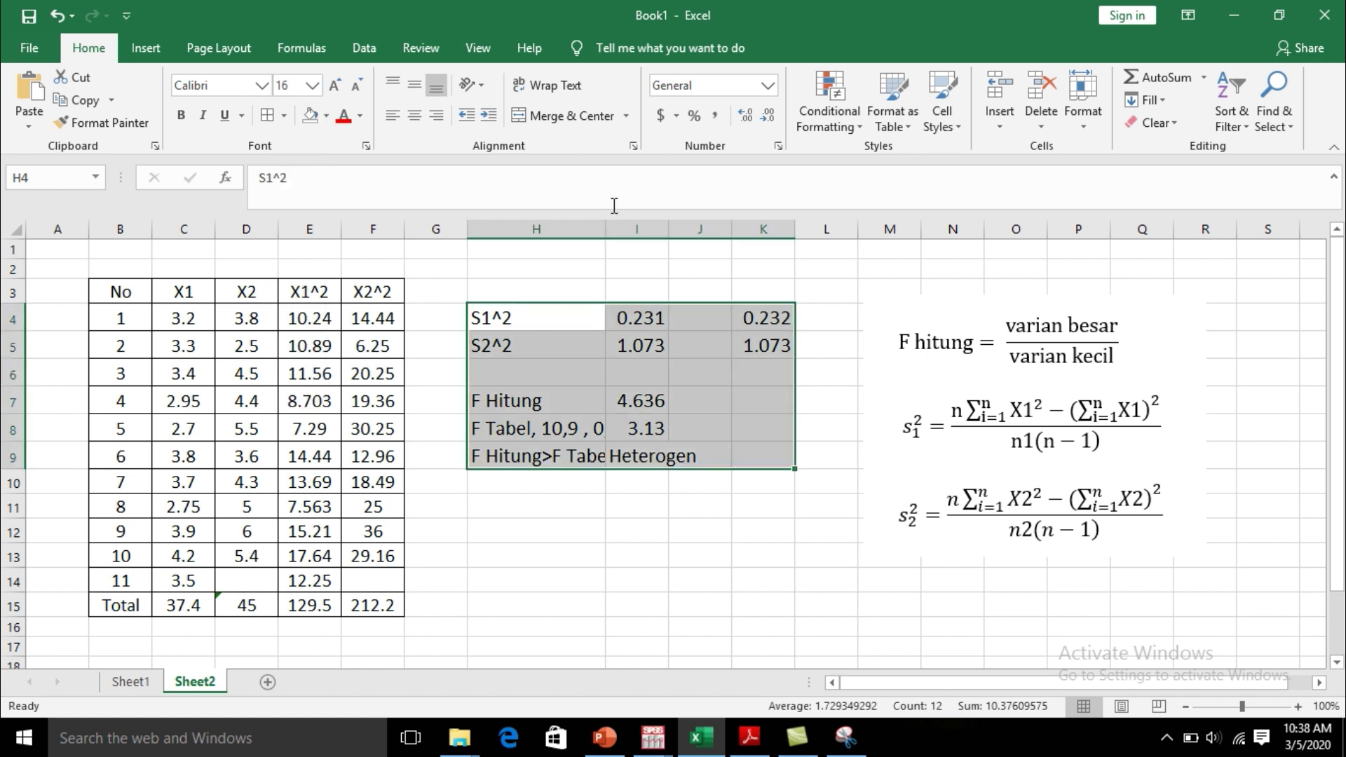
Step: Widen columns H and I to fit the results, and delete the variance and F formula picture from the sheet
{"action": "left_click_drag", "start_coordinate": [607, 223], "coordinate": [764, 256]}
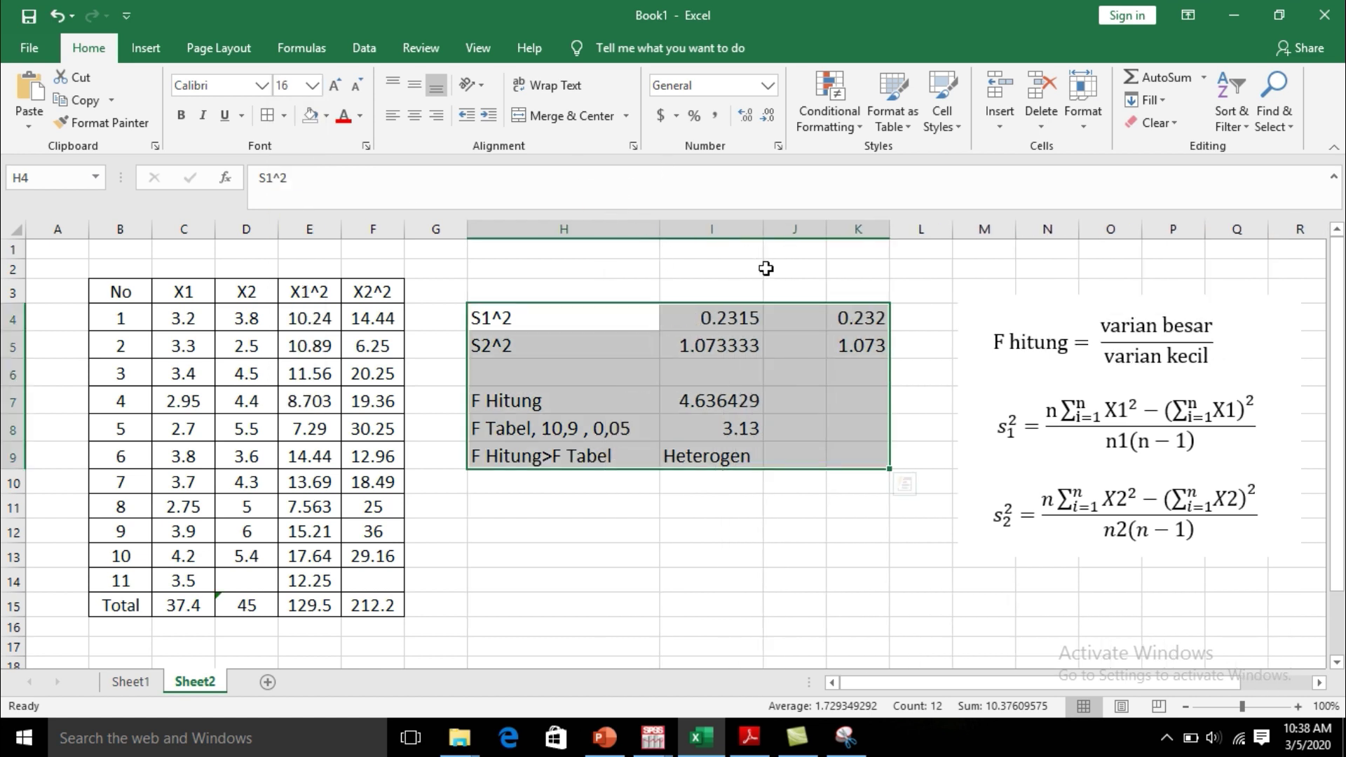
{"action": "left_click", "coordinate": [840, 528]}
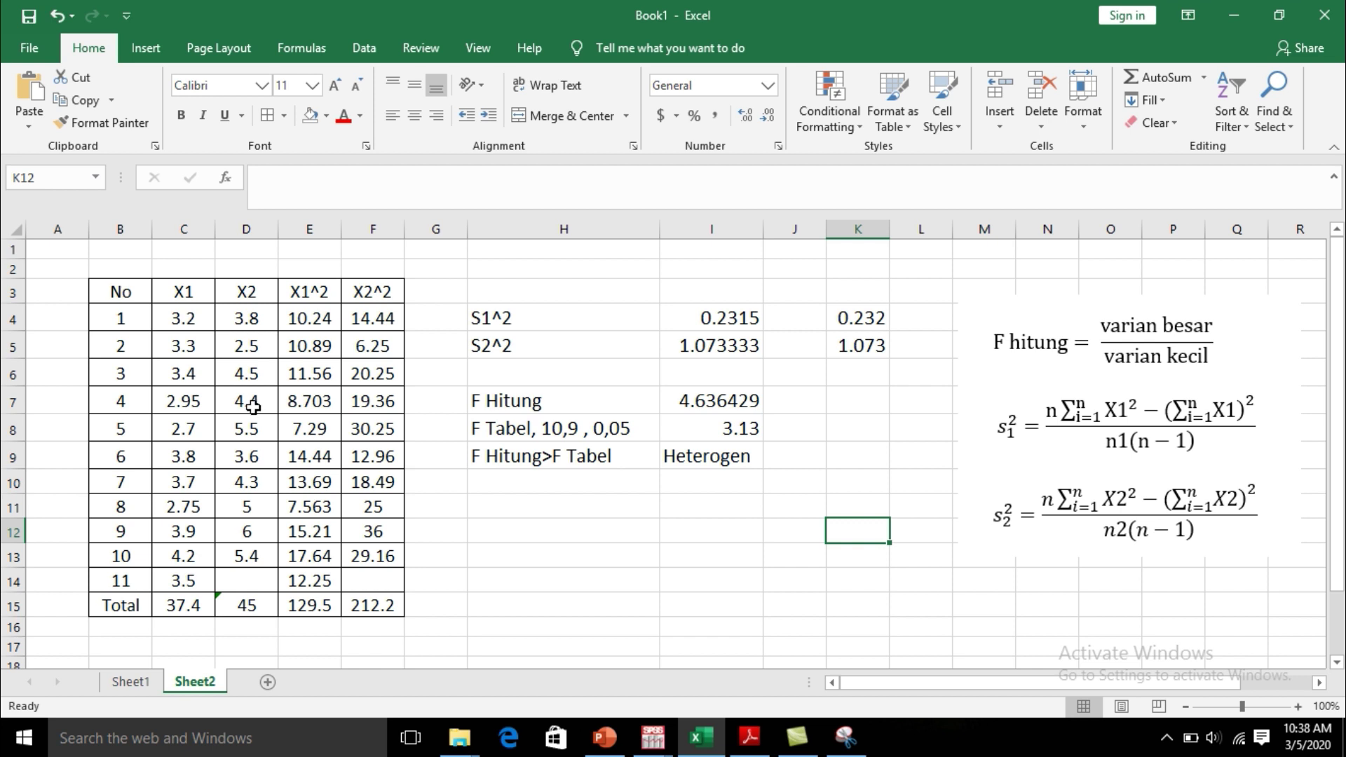
{"action": "left_click", "coordinate": [1194, 492]}
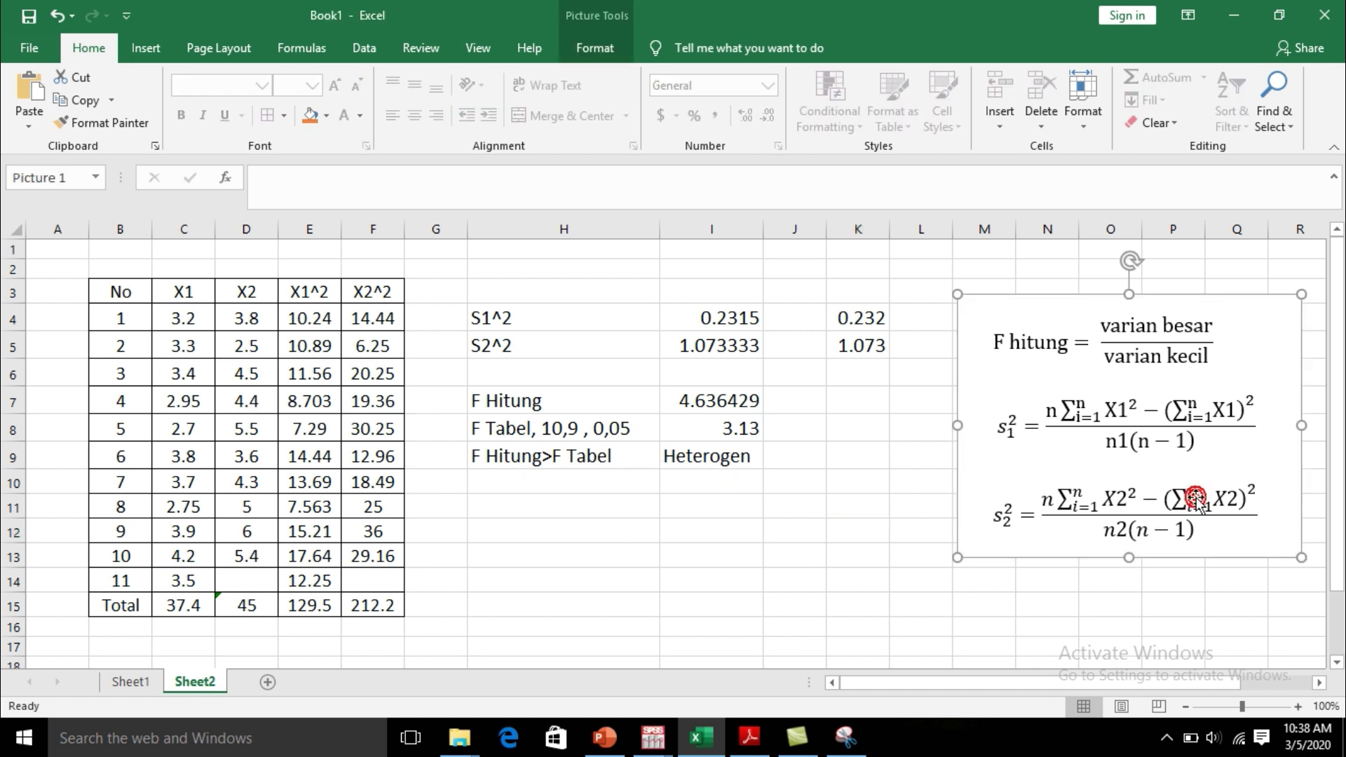
{"action": "key", "text": "Delete"}
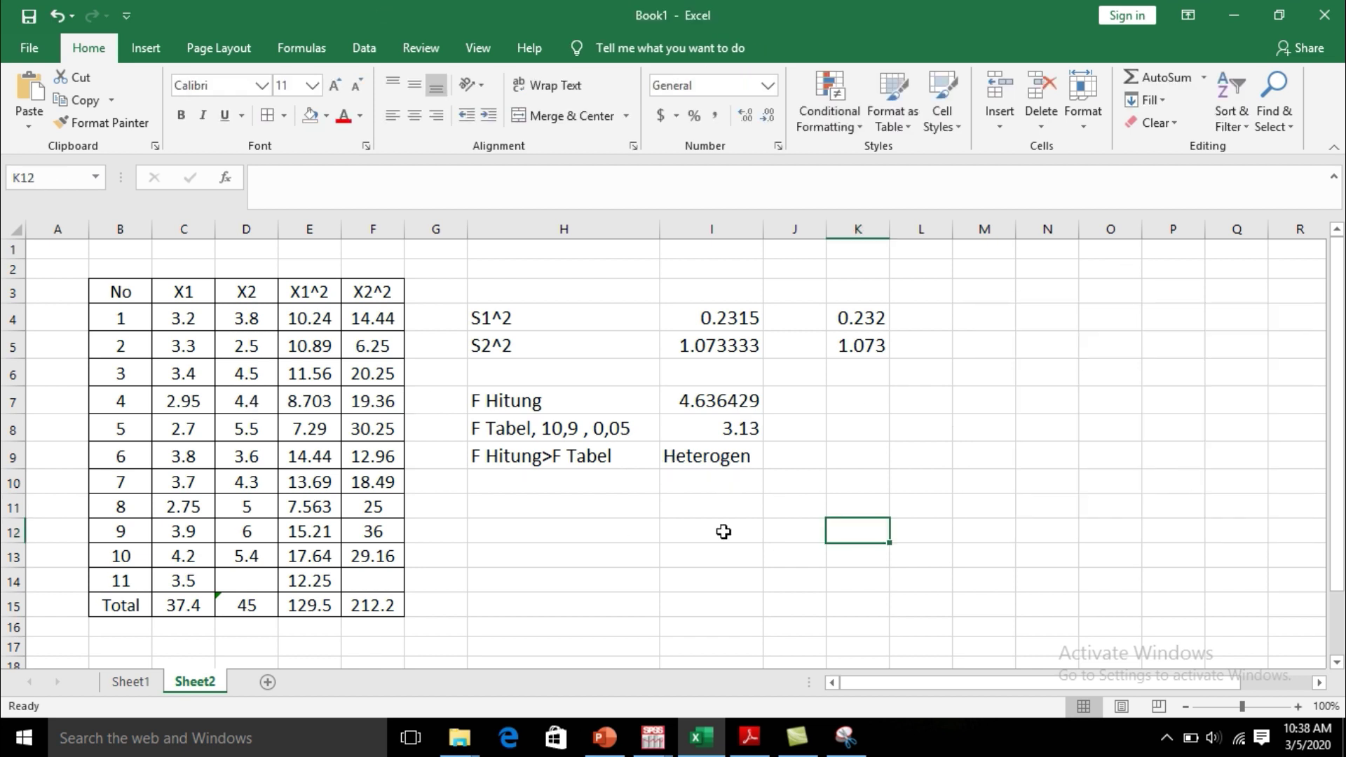
Step: Switch to PowerPoint, open slide 19, and capture the t formula with the Snipping Tool
{"action": "left_click", "coordinate": [603, 742]}
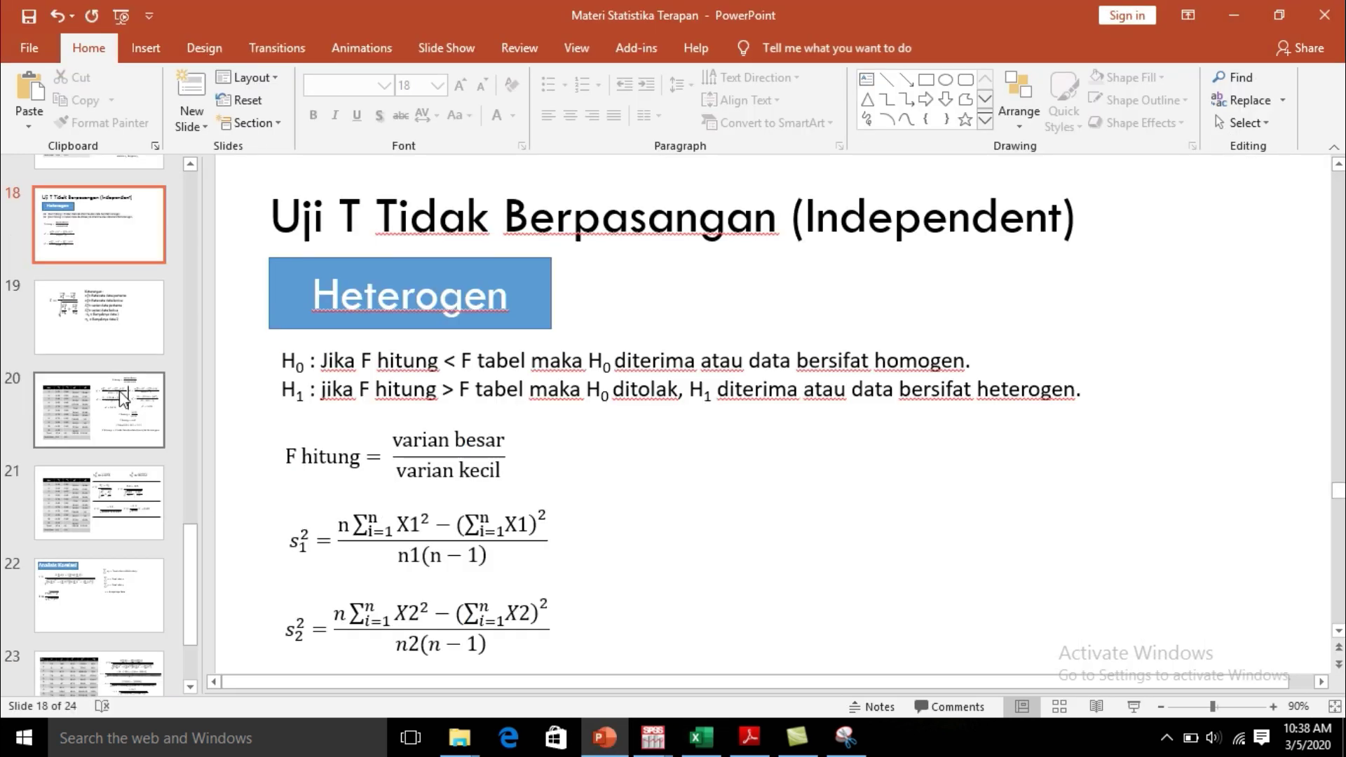
{"action": "left_click", "coordinate": [118, 340]}
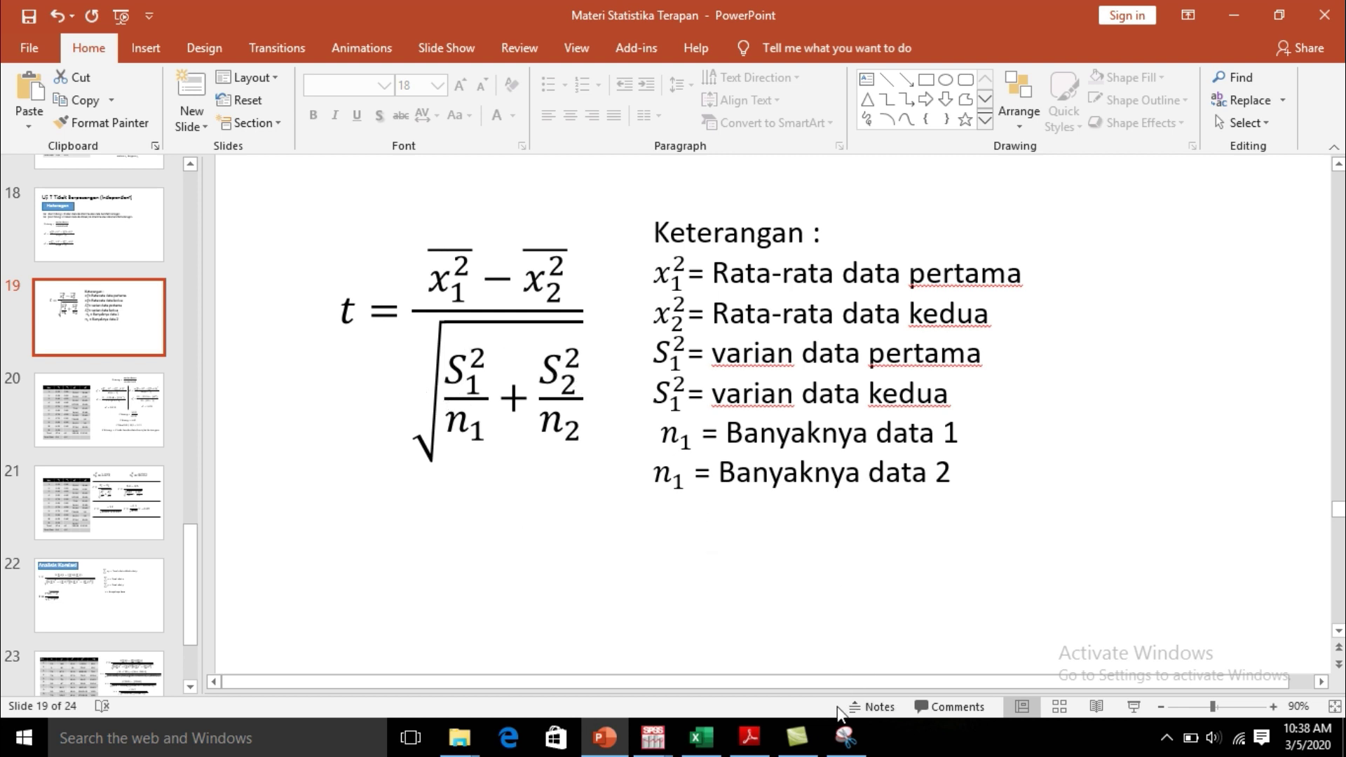
{"action": "left_click", "coordinate": [846, 737]}
{"action": "left_click", "coordinate": [188, 225]}
{"action": "left_click_drag", "start_coordinate": [304, 221], "coordinate": [627, 511]}
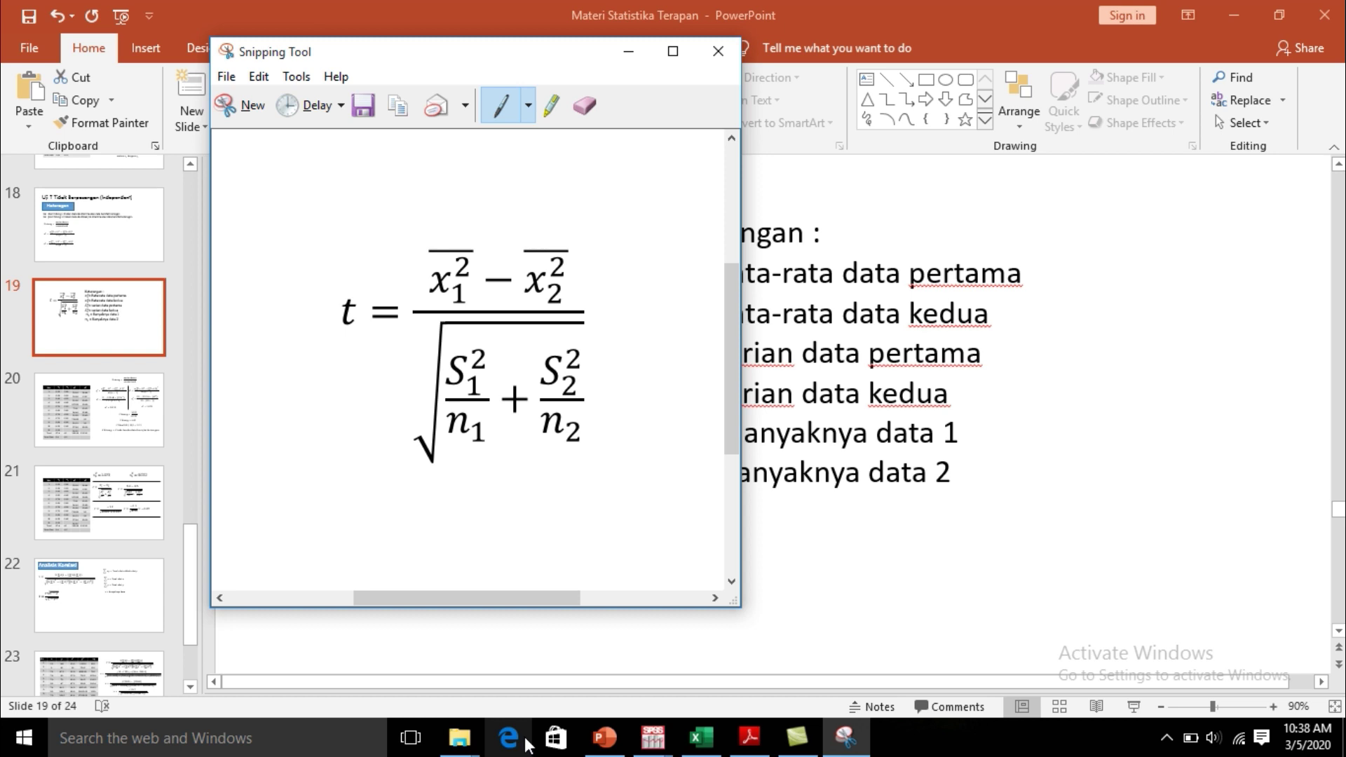
Step: Return to Excel and paste the captured t formula picture beside the F test results on Sheet2
{"action": "left_click", "coordinate": [707, 738]}
{"action": "left_click", "coordinate": [944, 486]}
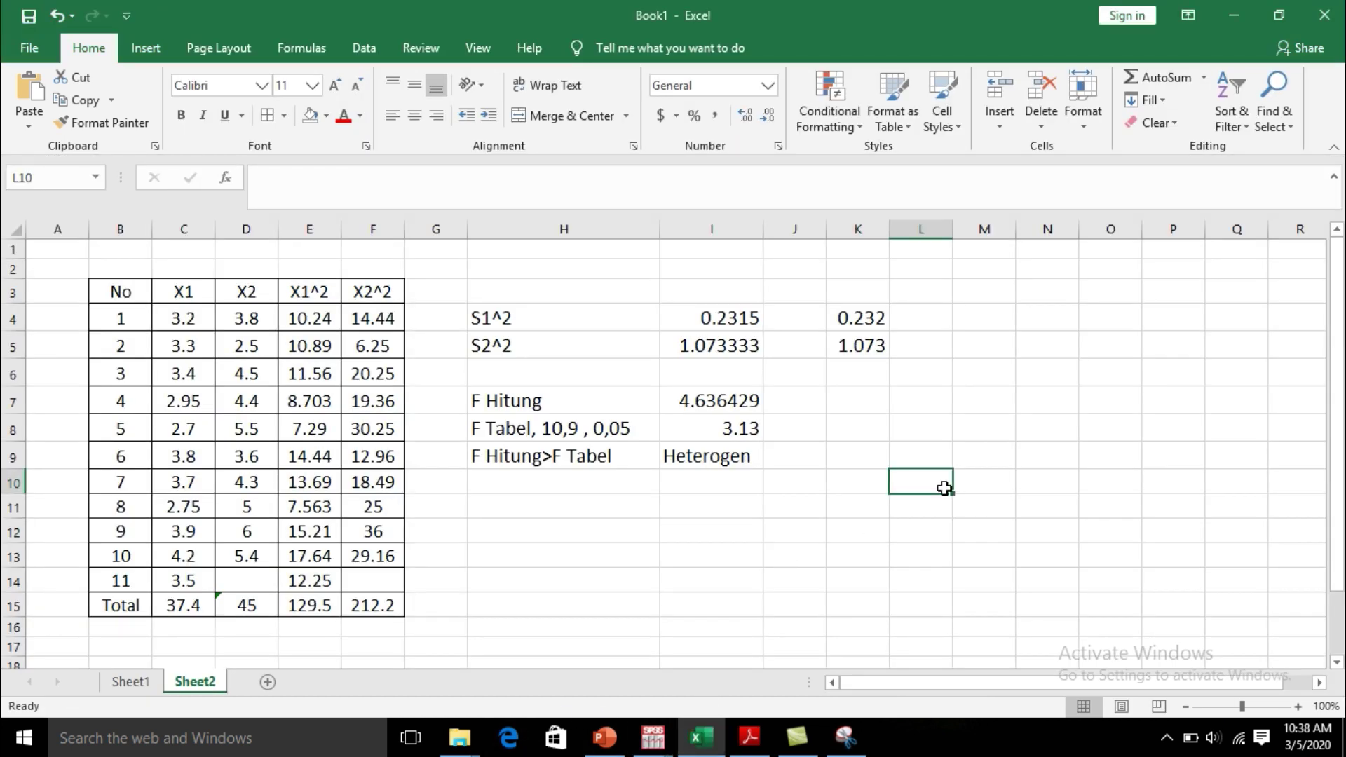
{"action": "key", "text": "ctrl+v"}
{"action": "left_click_drag", "start_coordinate": [1063, 547], "coordinate": [1046, 475]}
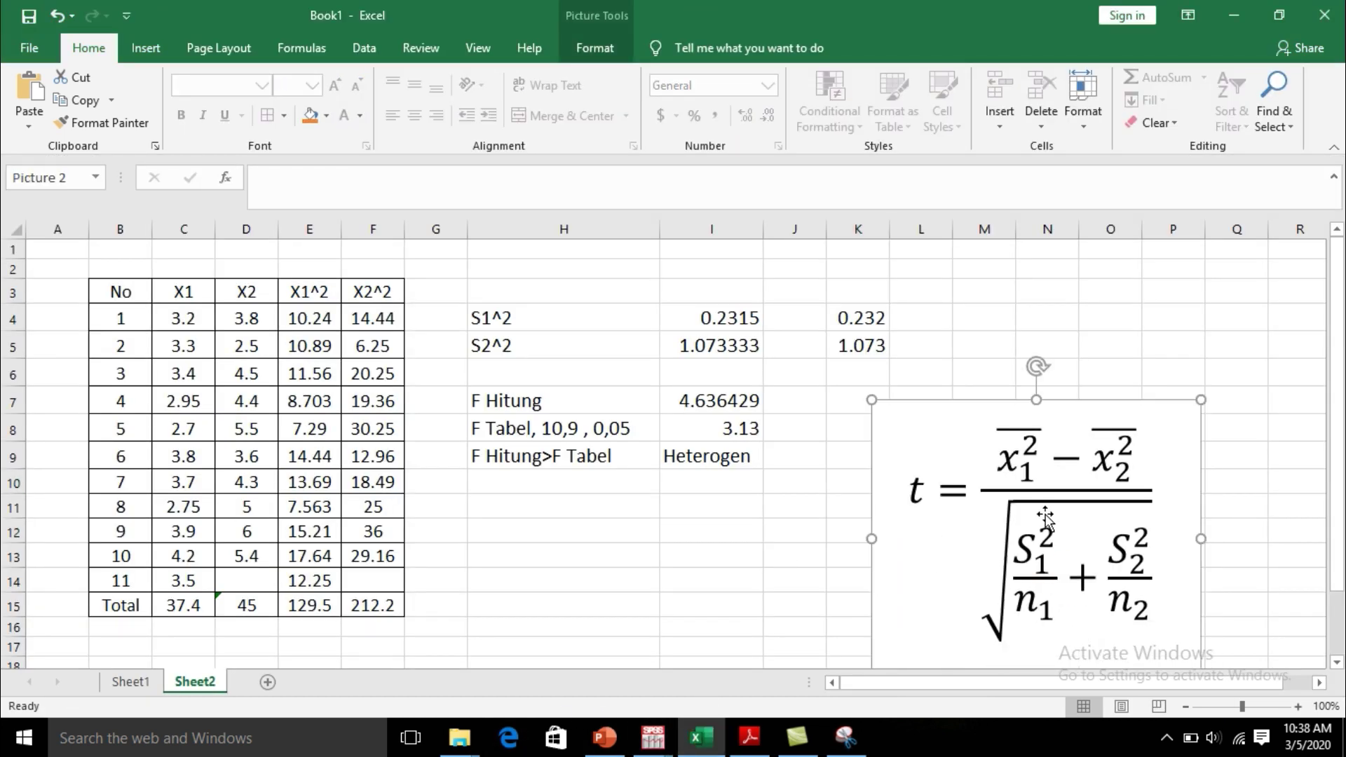
{"action": "left_click", "coordinate": [736, 559]}
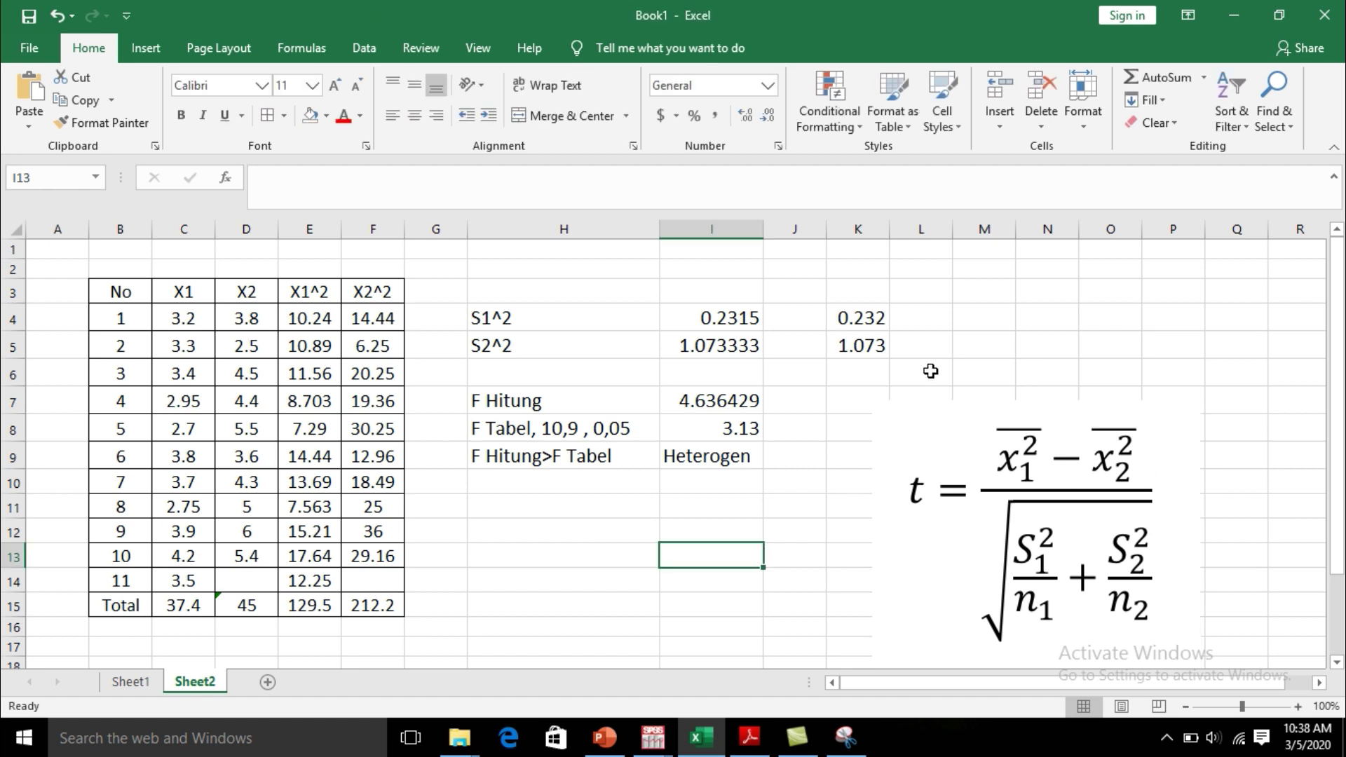
Step: Reposition the t formula picture beside the results and shrink it slightly
{"action": "scroll", "coordinate": [963, 370], "scroll_direction": "down", "scroll_amount": 1}
{"action": "left_click_drag", "start_coordinate": [1009, 445], "coordinate": [1006, 465]}
{"action": "left_click", "coordinate": [746, 459]}
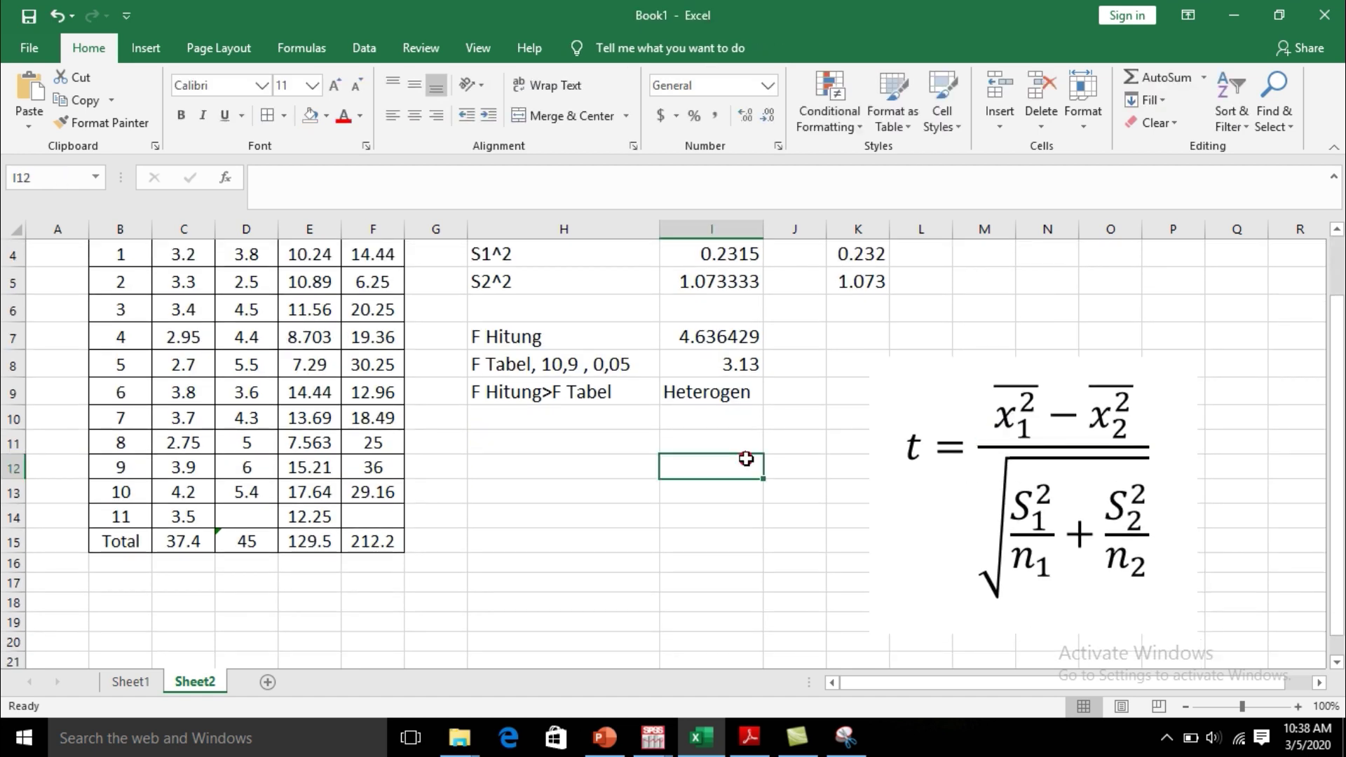
{"action": "scroll", "coordinate": [743, 454], "scroll_direction": "down", "scroll_amount": 1}
{"action": "left_click", "coordinate": [1087, 404]}
{"action": "left_click", "coordinate": [682, 480]}
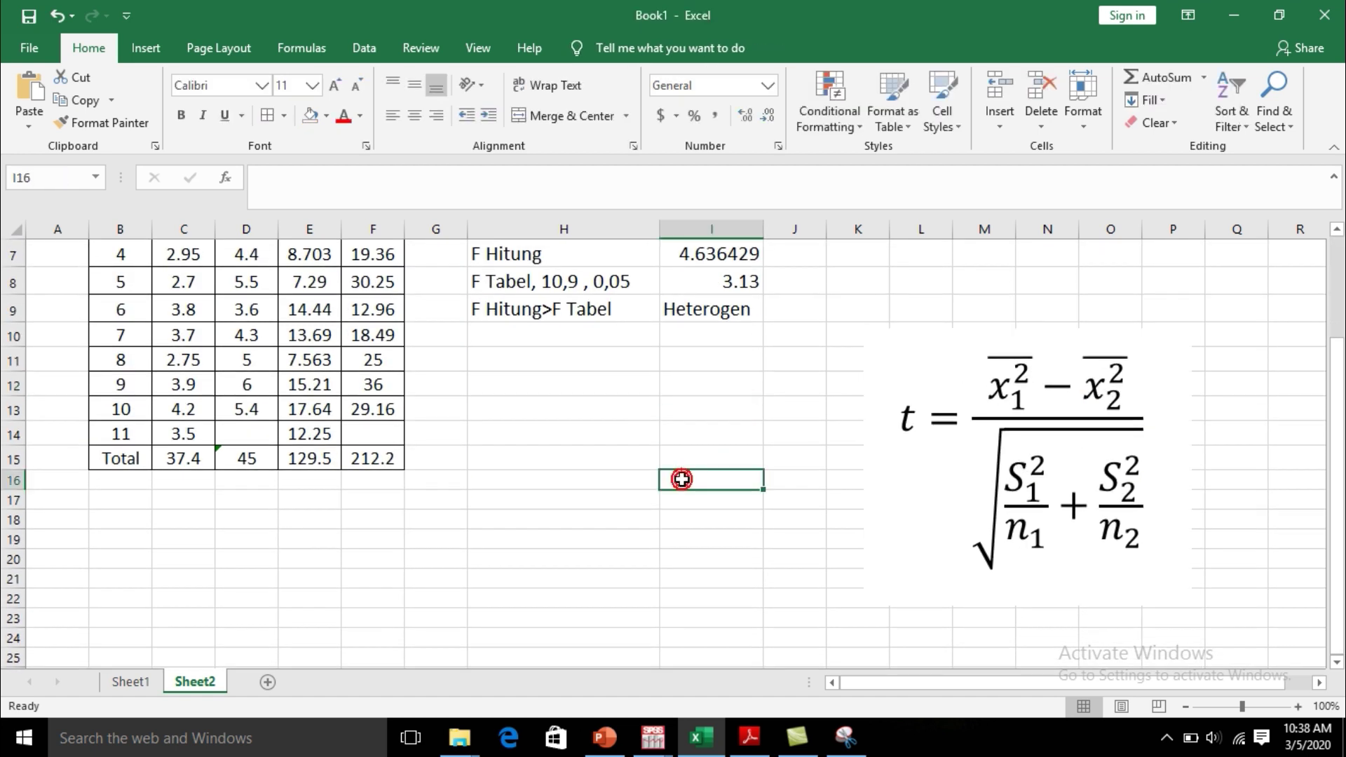
{"action": "scroll", "coordinate": [684, 479], "scroll_direction": "up", "scroll_amount": 1}
{"action": "left_click_drag", "start_coordinate": [1073, 559], "coordinate": [1071, 481]}
{"action": "left_click_drag", "start_coordinate": [1188, 327], "coordinate": [1161, 355]}
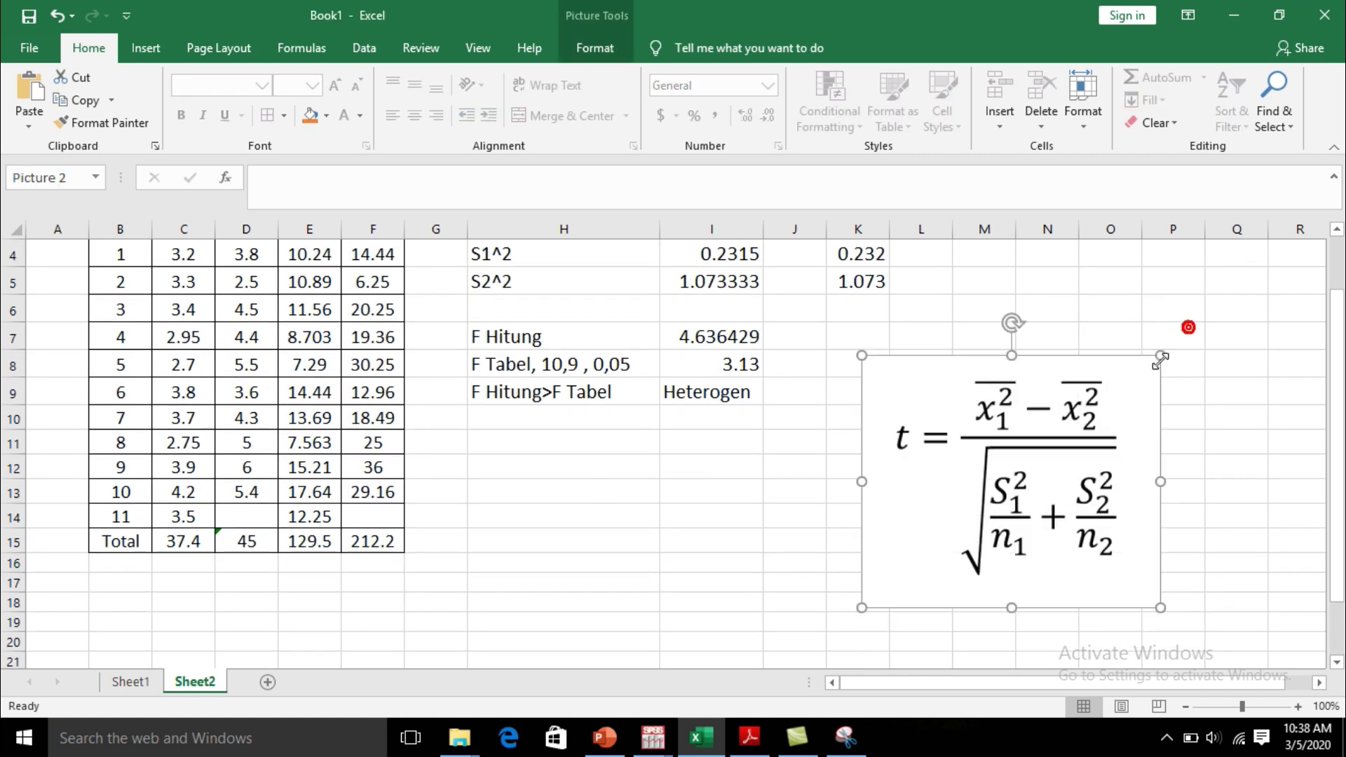
{"action": "left_click", "coordinate": [716, 488]}
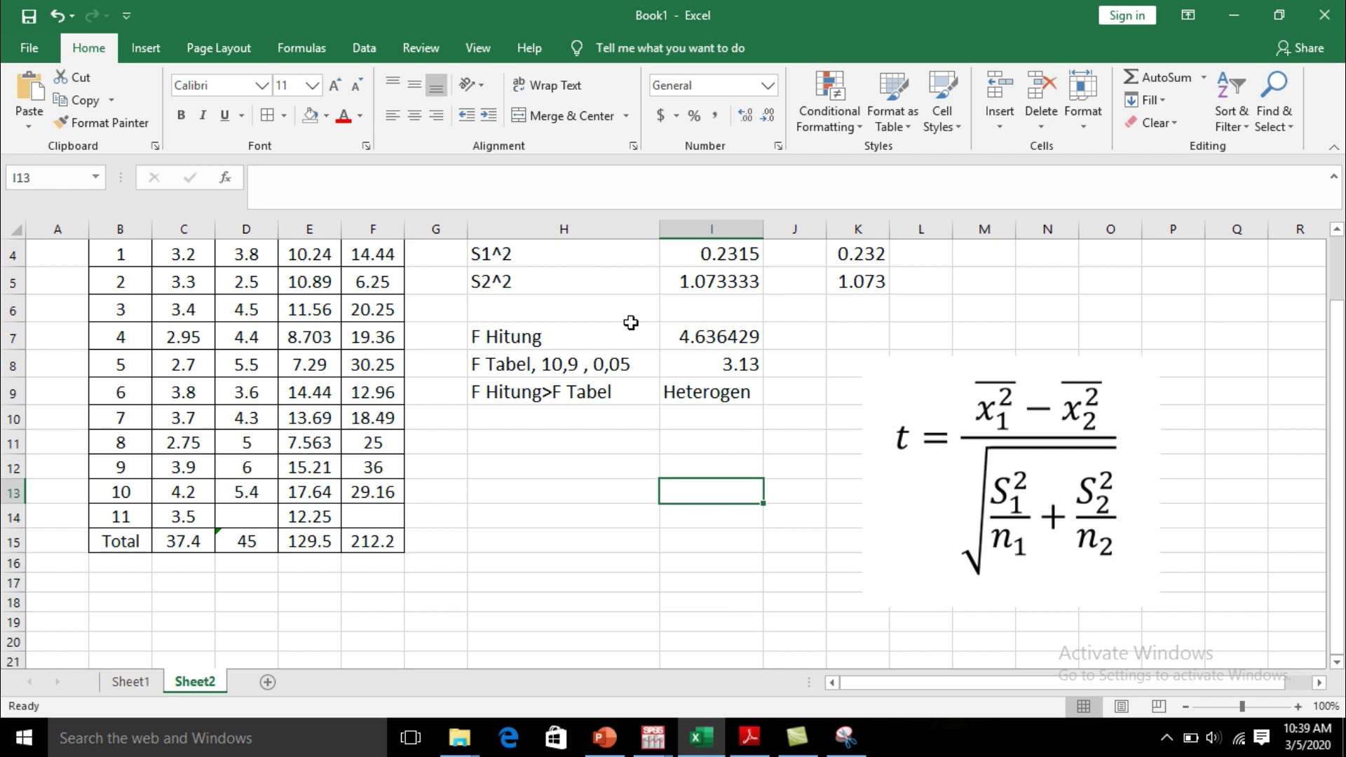
Step: Enter the label "Rata-Rata" in B16, directly below the Total row
{"action": "left_click", "coordinate": [547, 598]}
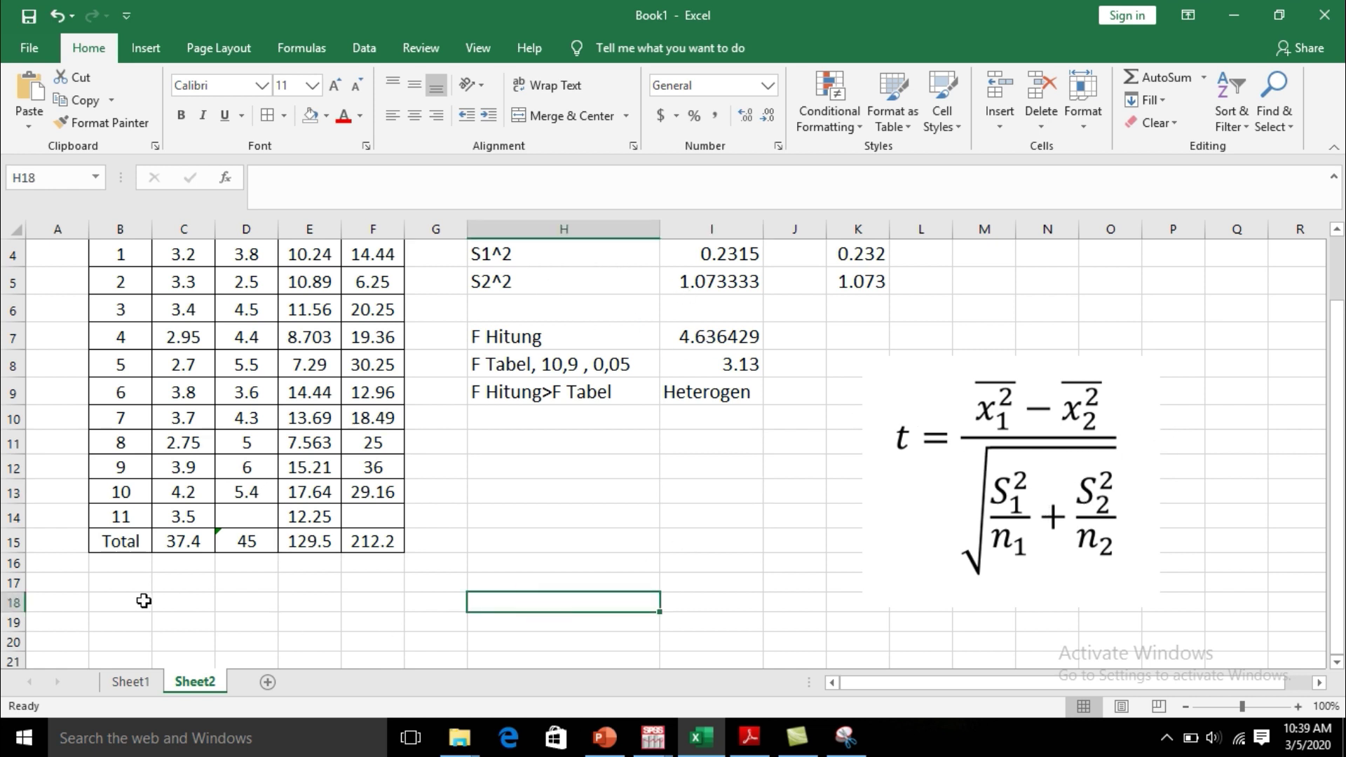
{"action": "left_click", "coordinate": [137, 565]}
{"action": "type", "text": "Ra"}
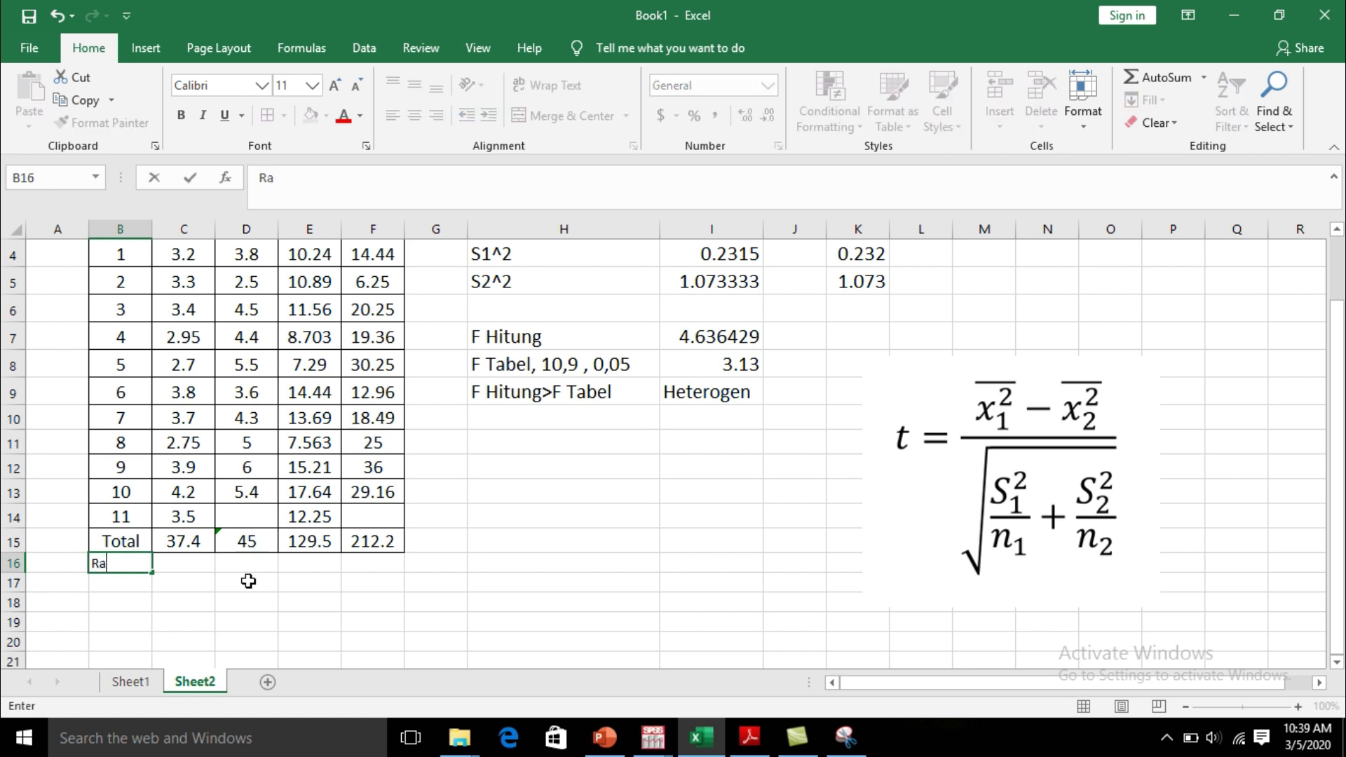
{"action": "type", "text": "ta-Rata"}
{"action": "left_click", "coordinate": [242, 605]}
Step: Set the font size of B16:F16 to 14 and widen column B to fit the Rata-Rata label
{"action": "left_click_drag", "start_coordinate": [120, 565], "coordinate": [367, 567]}
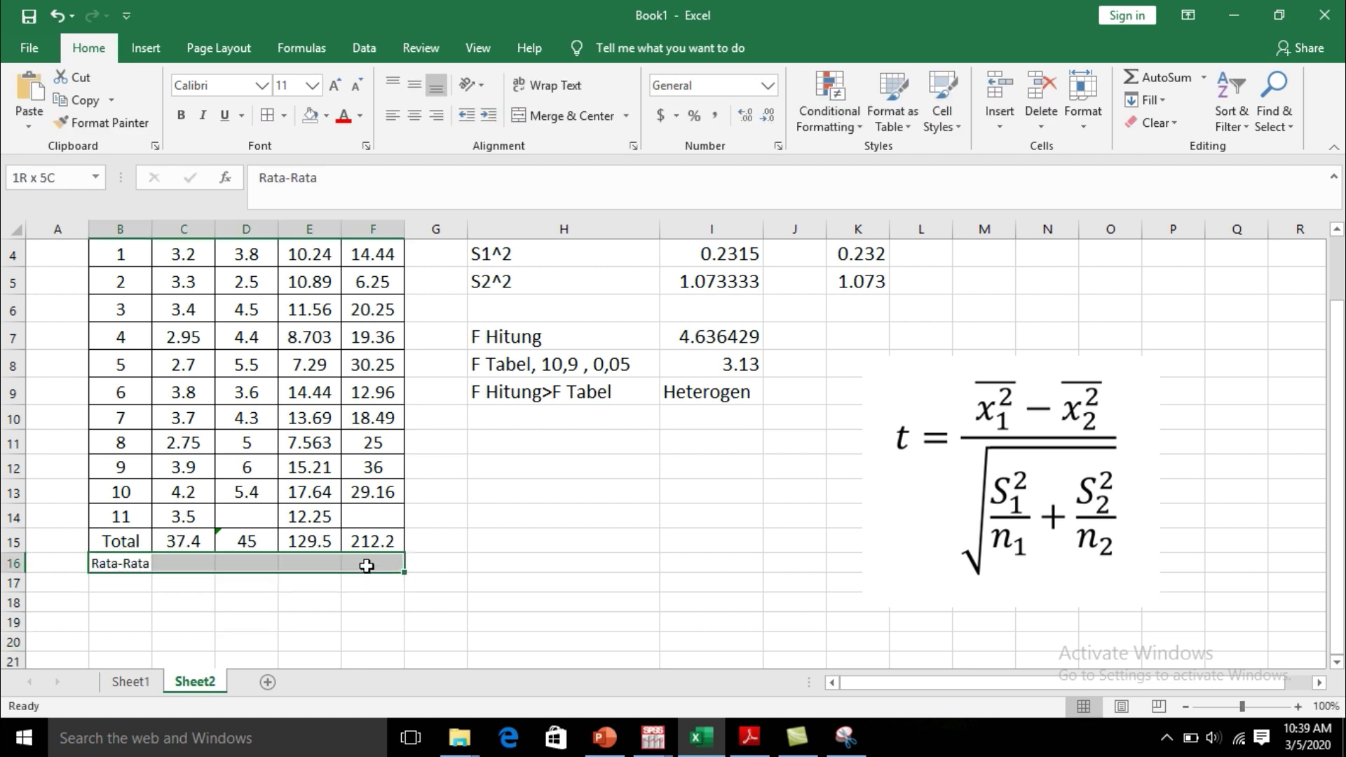
{"action": "left_click", "coordinate": [317, 81]}
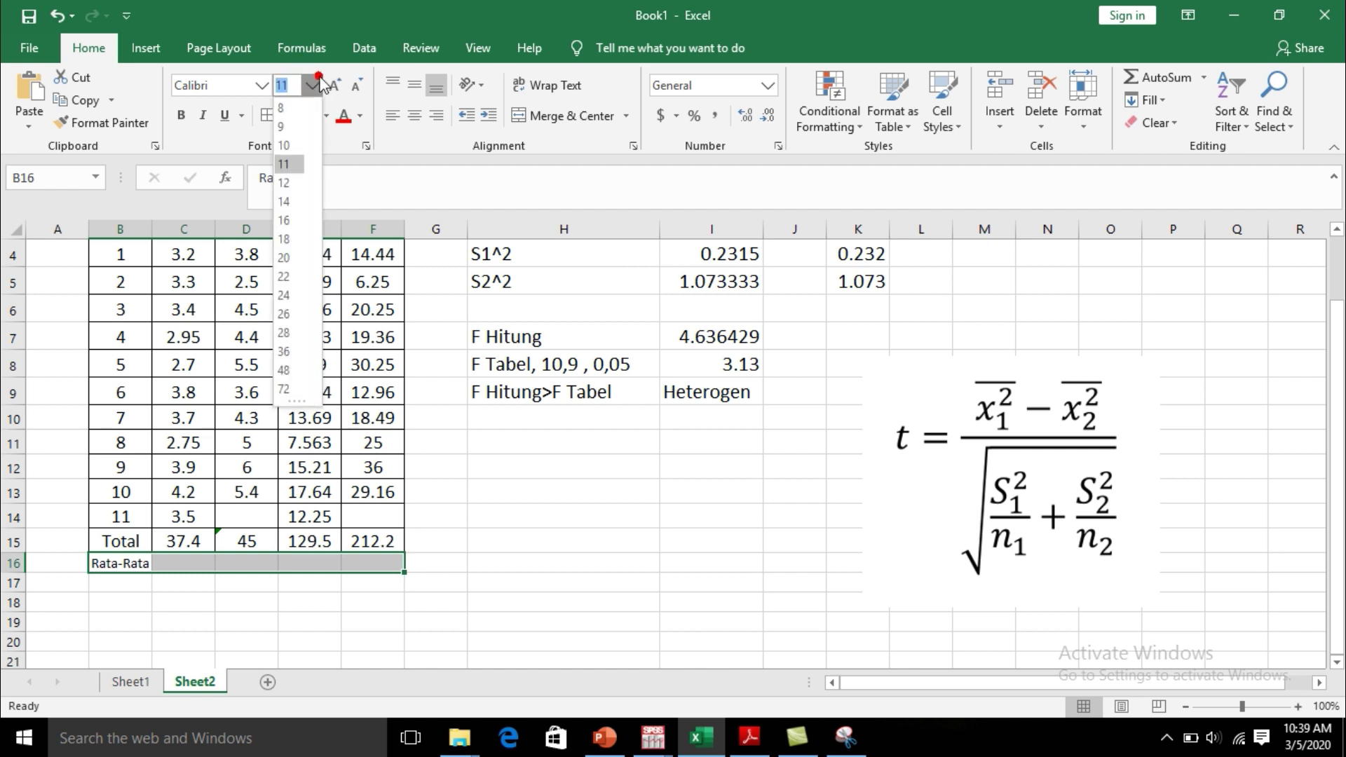
{"action": "left_click", "coordinate": [284, 201]}
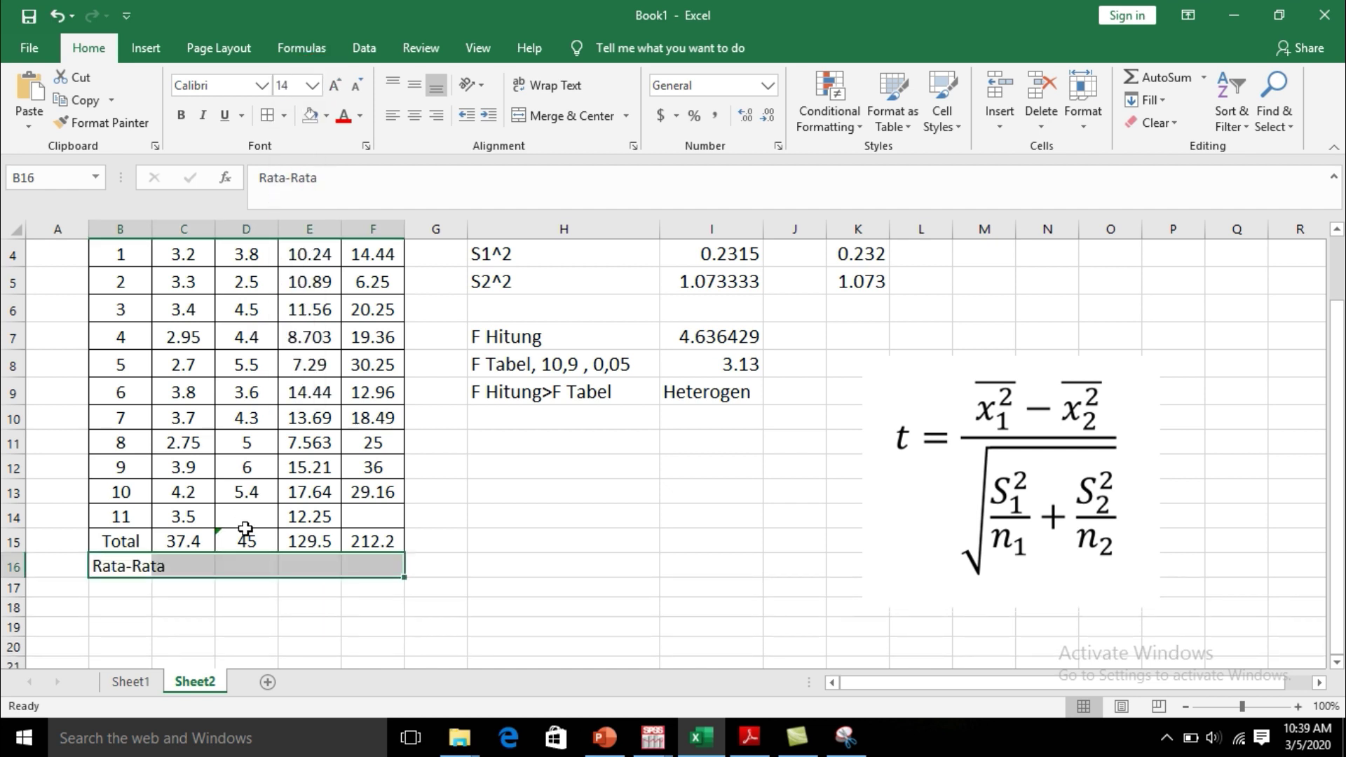
{"action": "left_click_drag", "start_coordinate": [152, 228], "coordinate": [178, 232]}
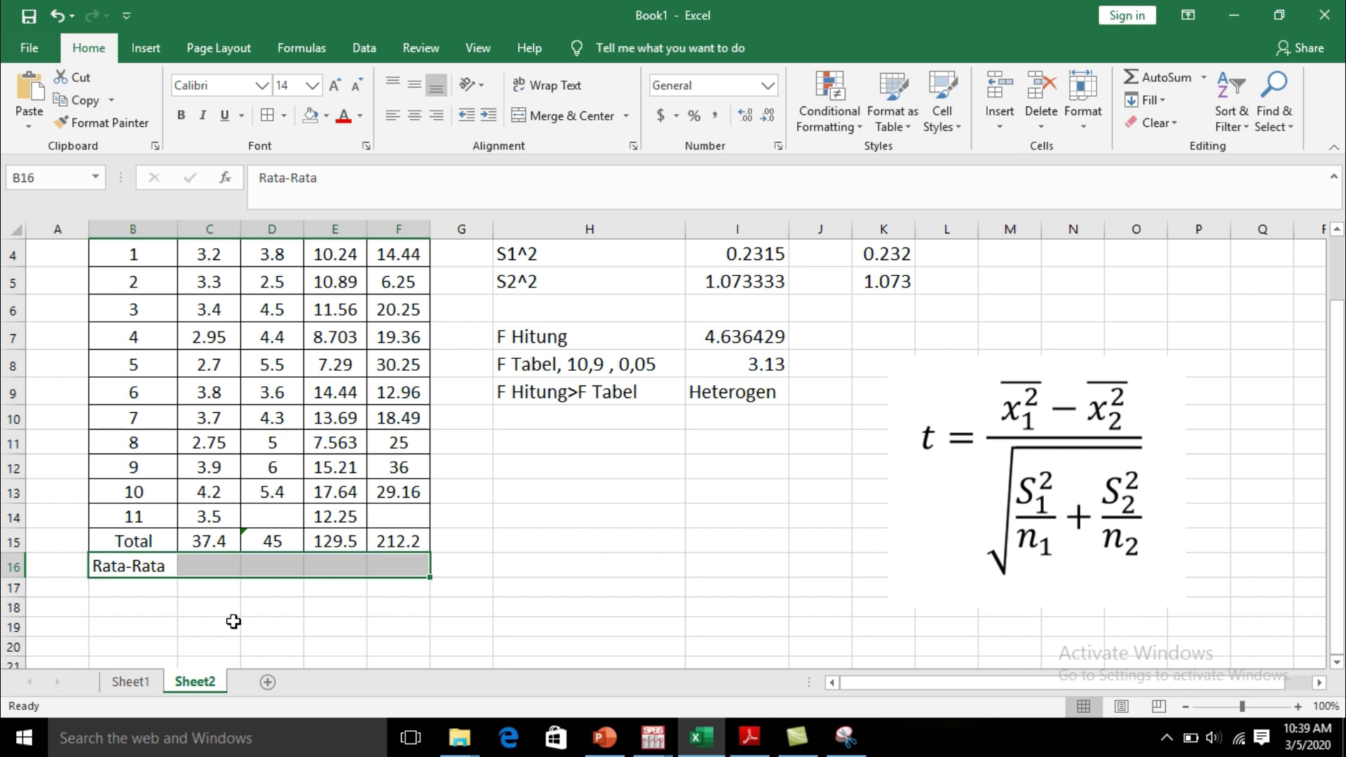
{"action": "left_click", "coordinate": [233, 621]}
Step: Calculate the mean of X1 in C16 with =average(C4:C14)
{"action": "left_click", "coordinate": [218, 564]}
{"action": "scroll", "coordinate": [272, 523], "scroll_direction": "up", "scroll_amount": 1}
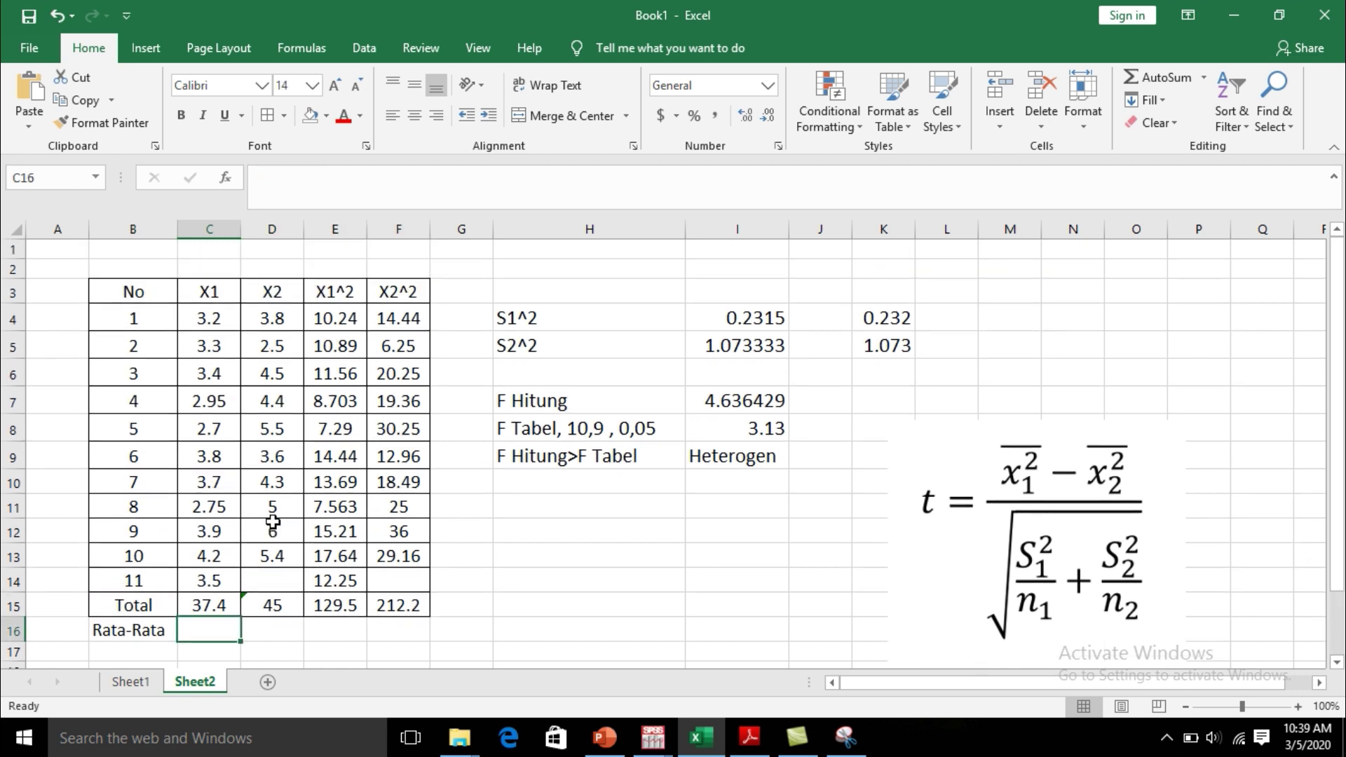
{"action": "type", "text": "=a"}
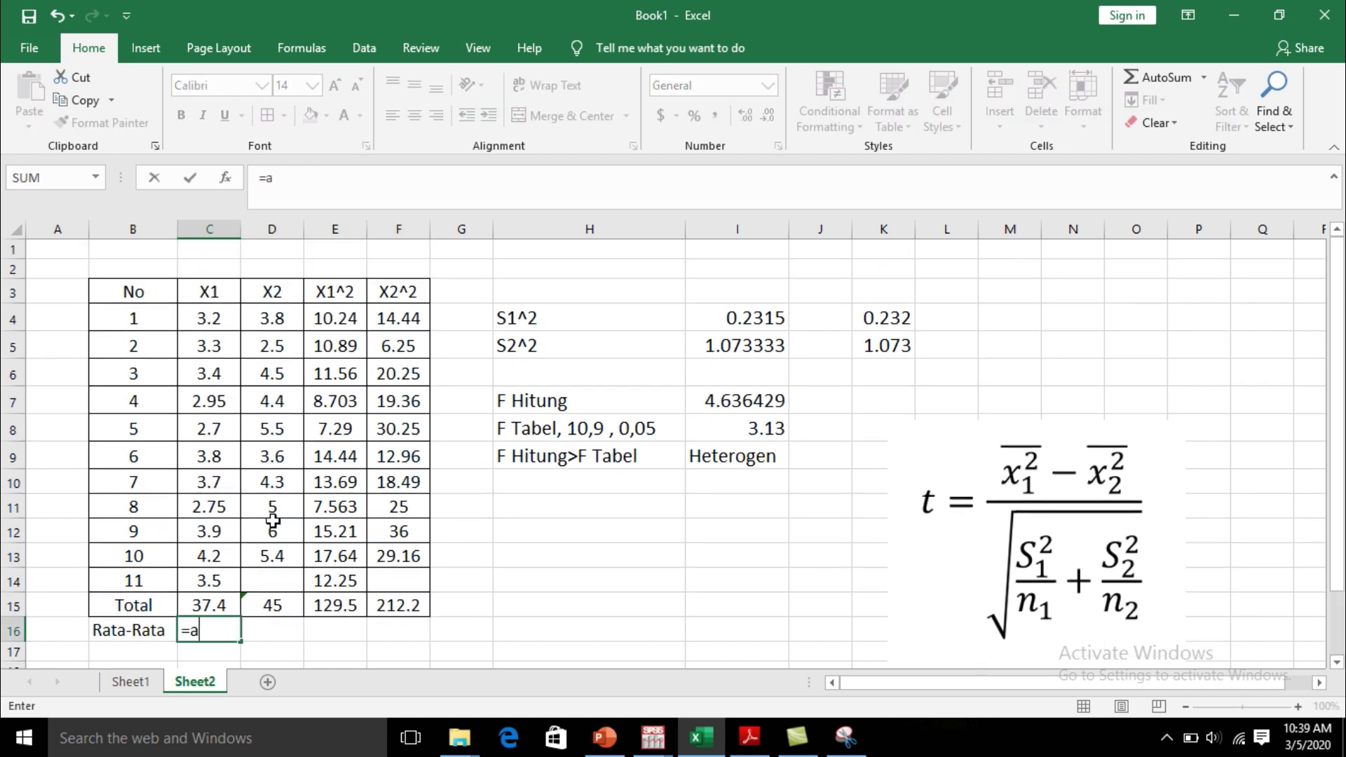
{"action": "type", "text": "verage("}
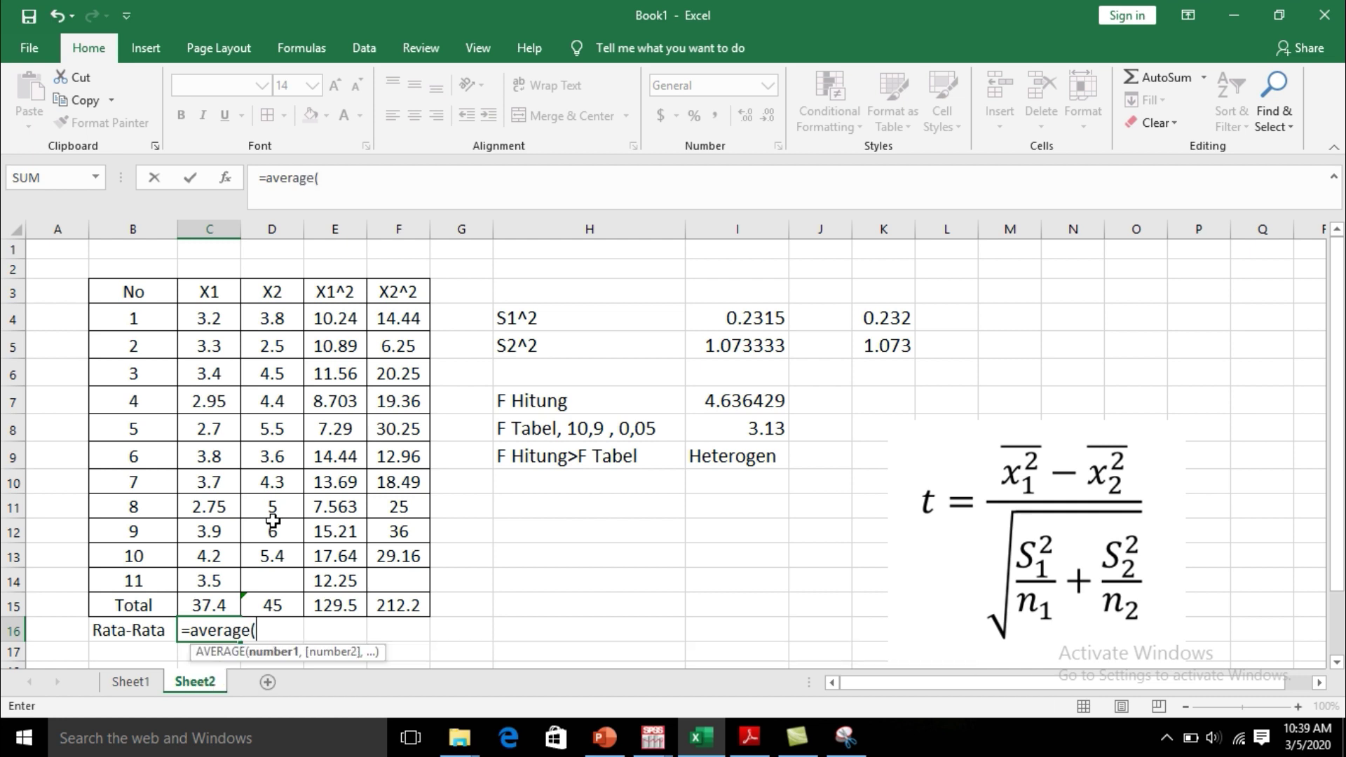
{"action": "left_click_drag", "start_coordinate": [219, 313], "coordinate": [211, 576]}
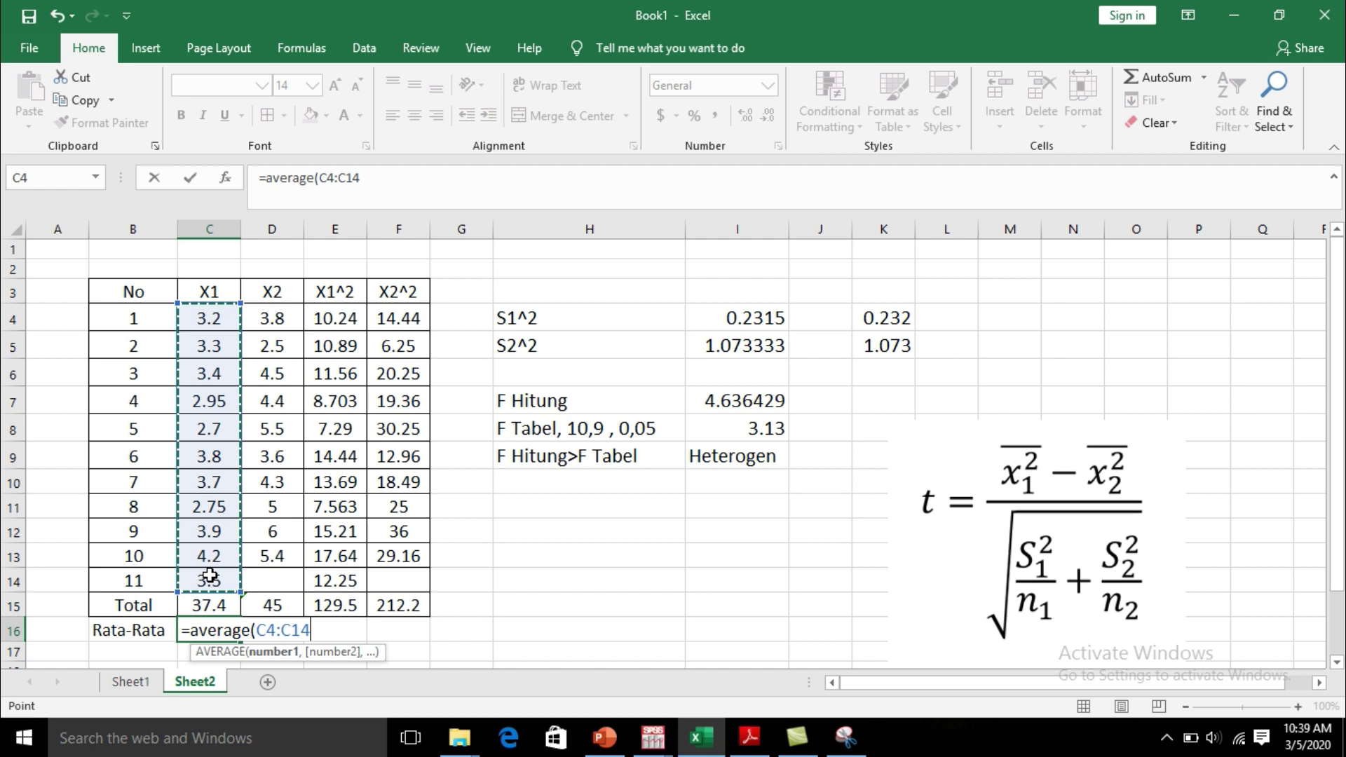
{"action": "type", "text": ")"}
{"action": "key", "text": "Return"}
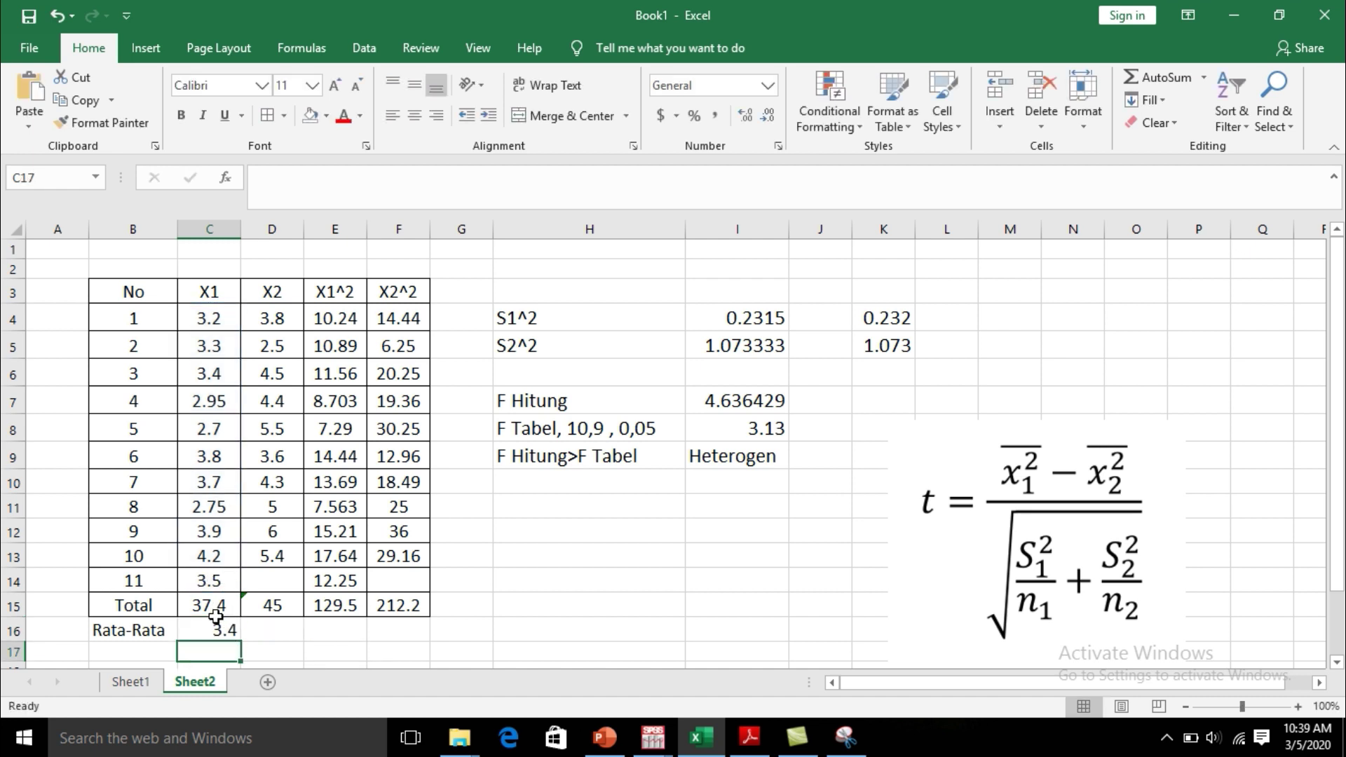
Step: Calculate the mean of X2 in D16 with =average(D4:D13)
{"action": "left_click", "coordinate": [273, 631]}
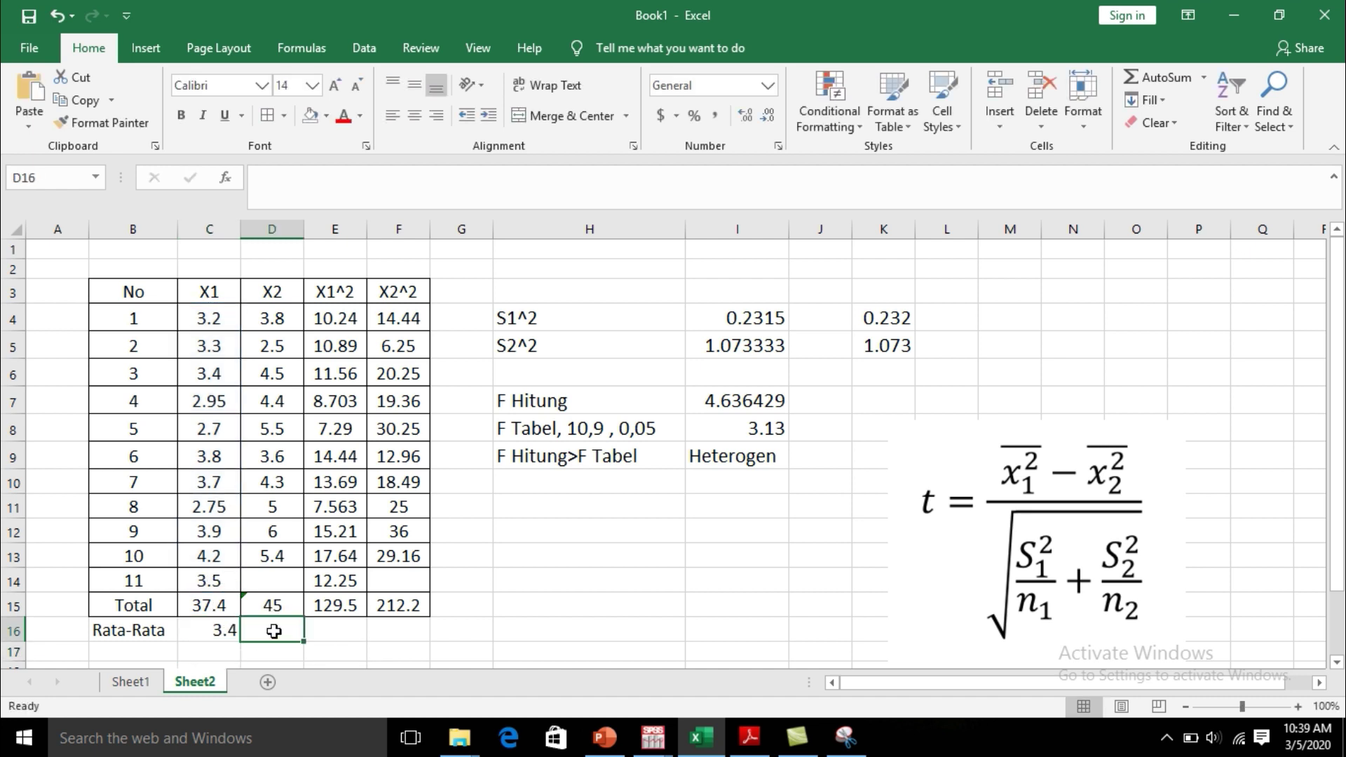
{"action": "type", "text": "=average"}
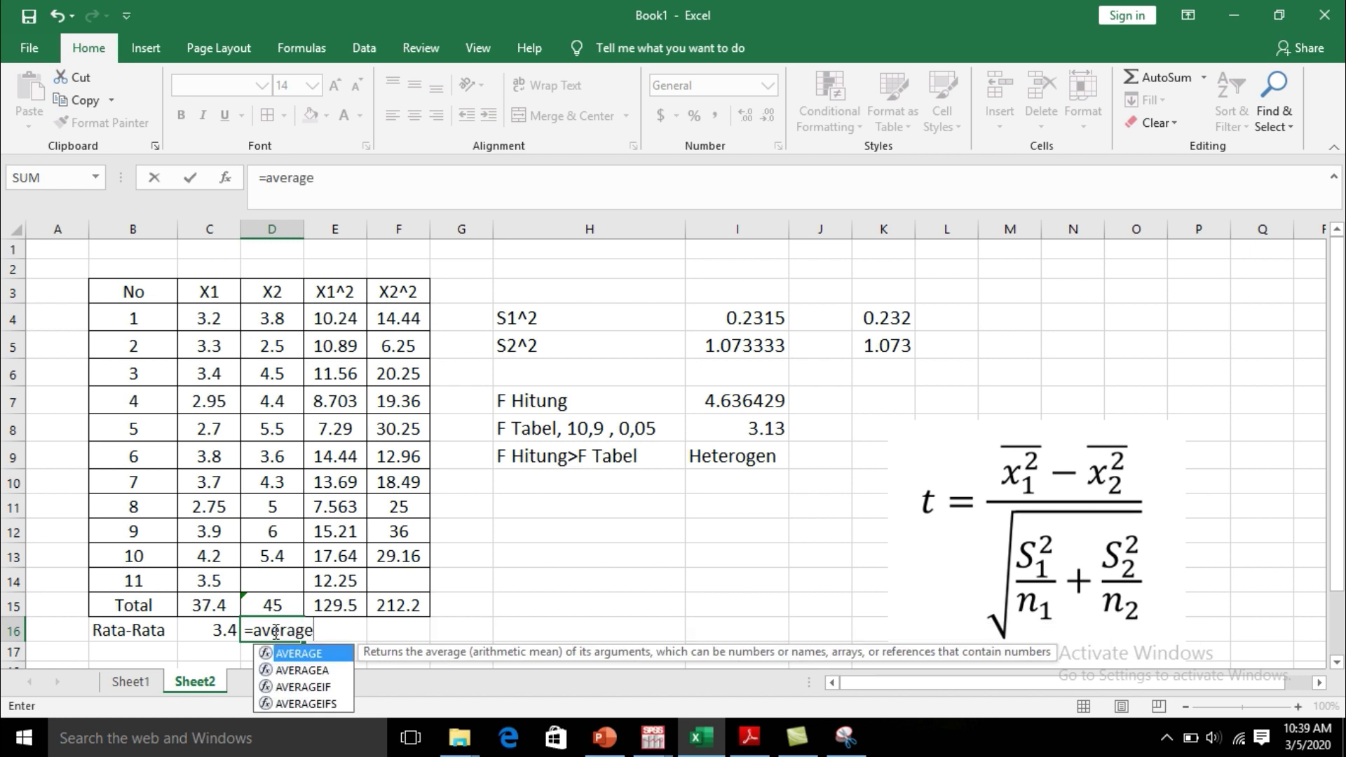
{"action": "type", "text": "("}
{"action": "left_click_drag", "start_coordinate": [272, 319], "coordinate": [281, 543]}
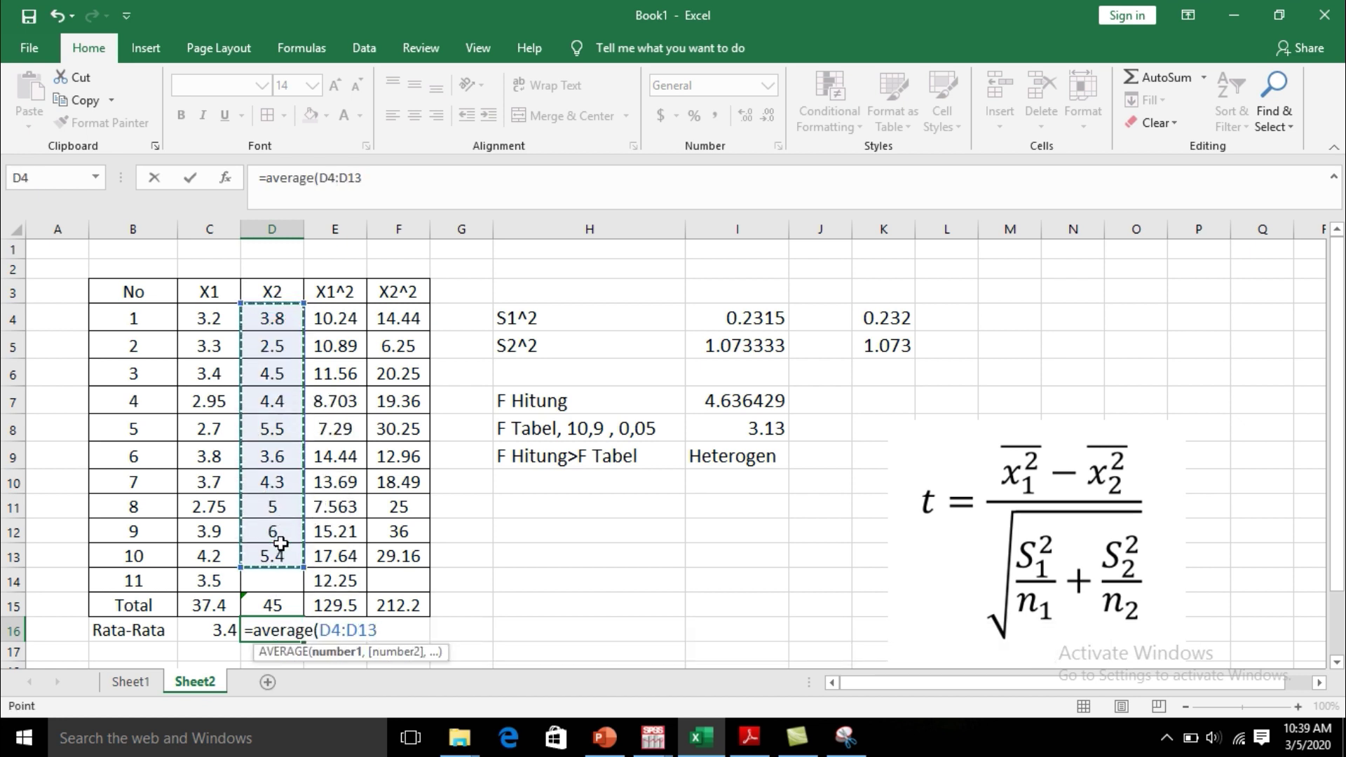
{"action": "type", "text": ")"}
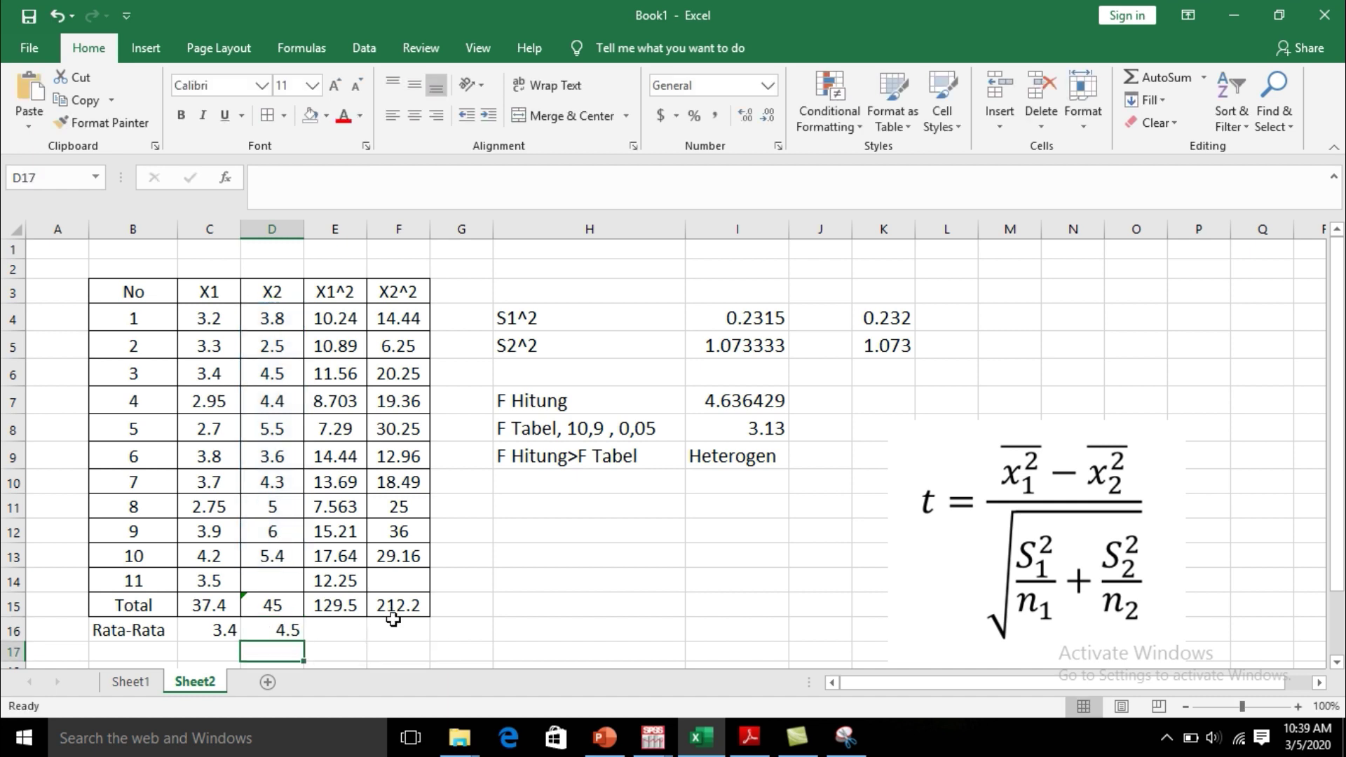
Step: Check both average formulas, then add cell borders to the Rata-Rata row B16:F16 and centre its contents
{"action": "double_click", "coordinate": [226, 630]}
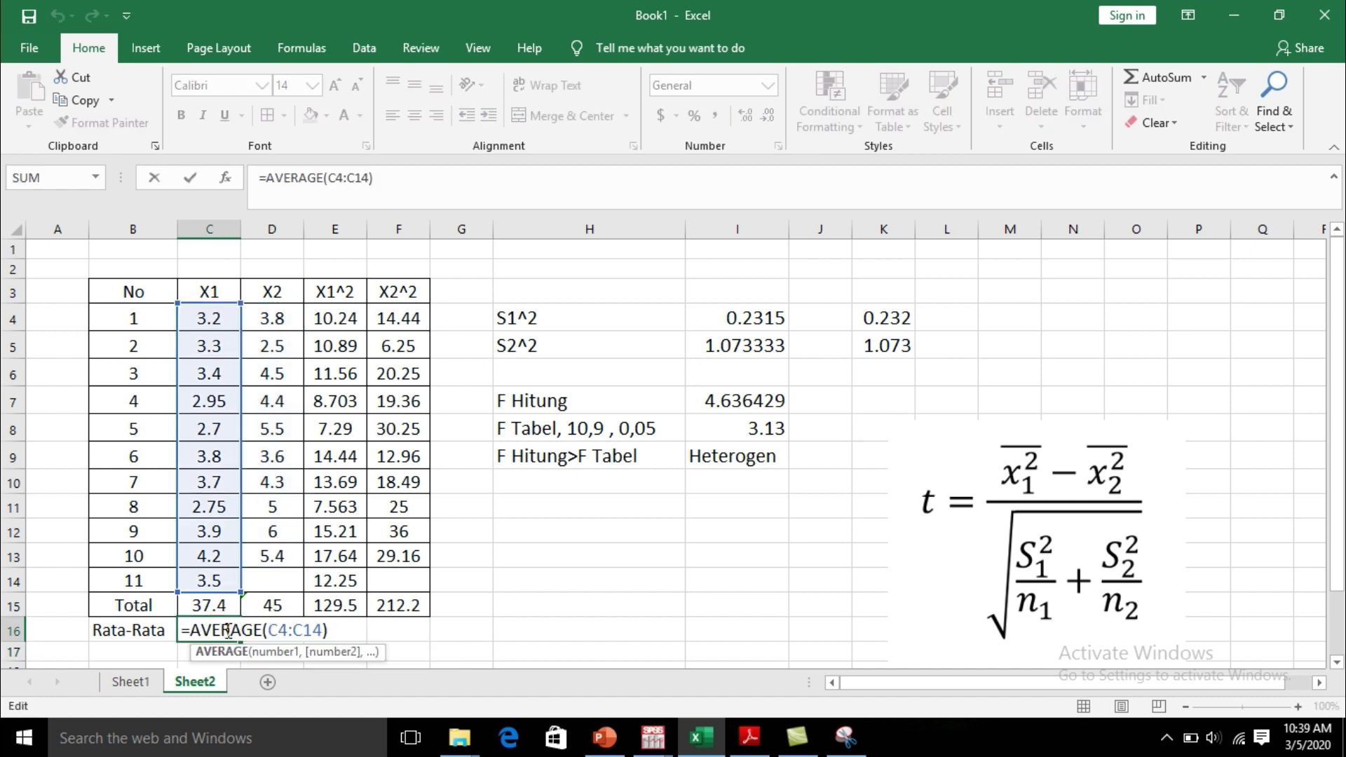
{"action": "key", "text": "Return"}
{"action": "left_click", "coordinate": [278, 635]}
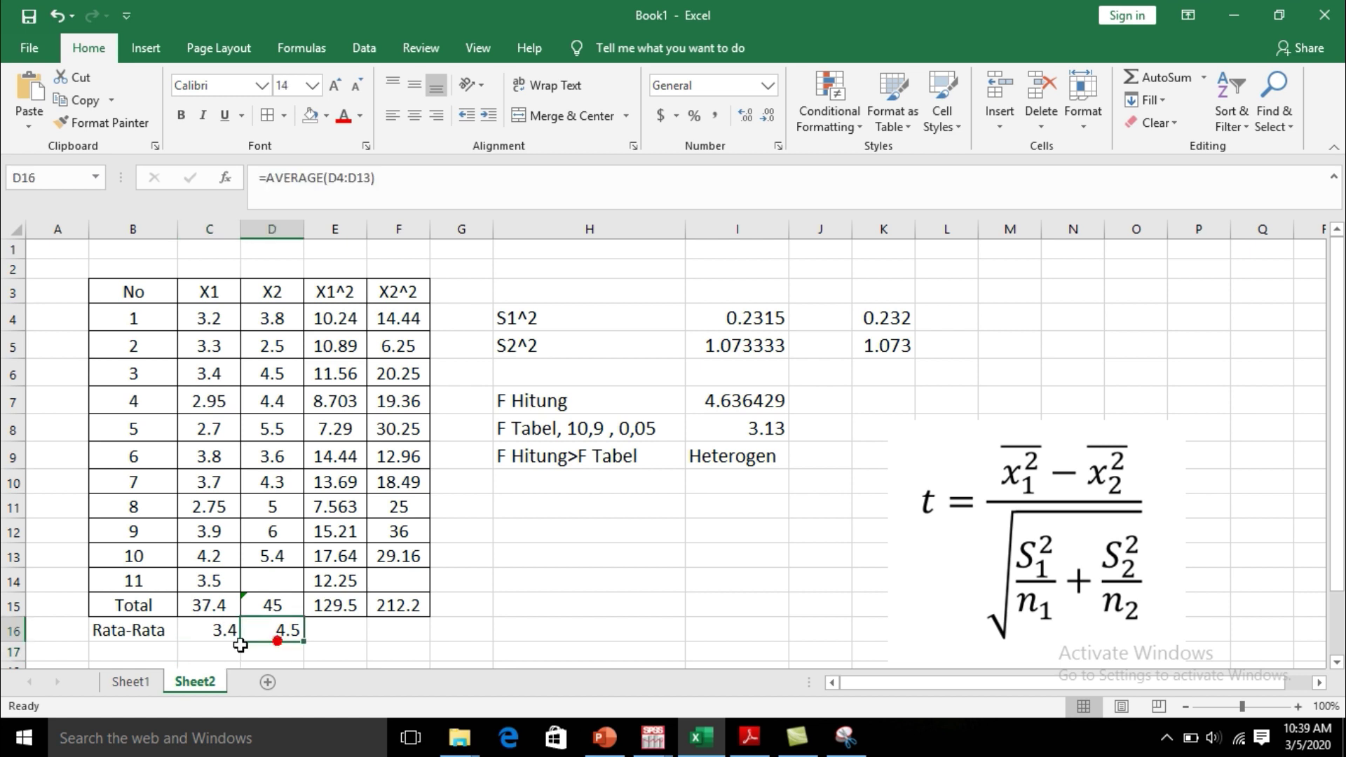
{"action": "left_click_drag", "start_coordinate": [143, 633], "coordinate": [397, 629]}
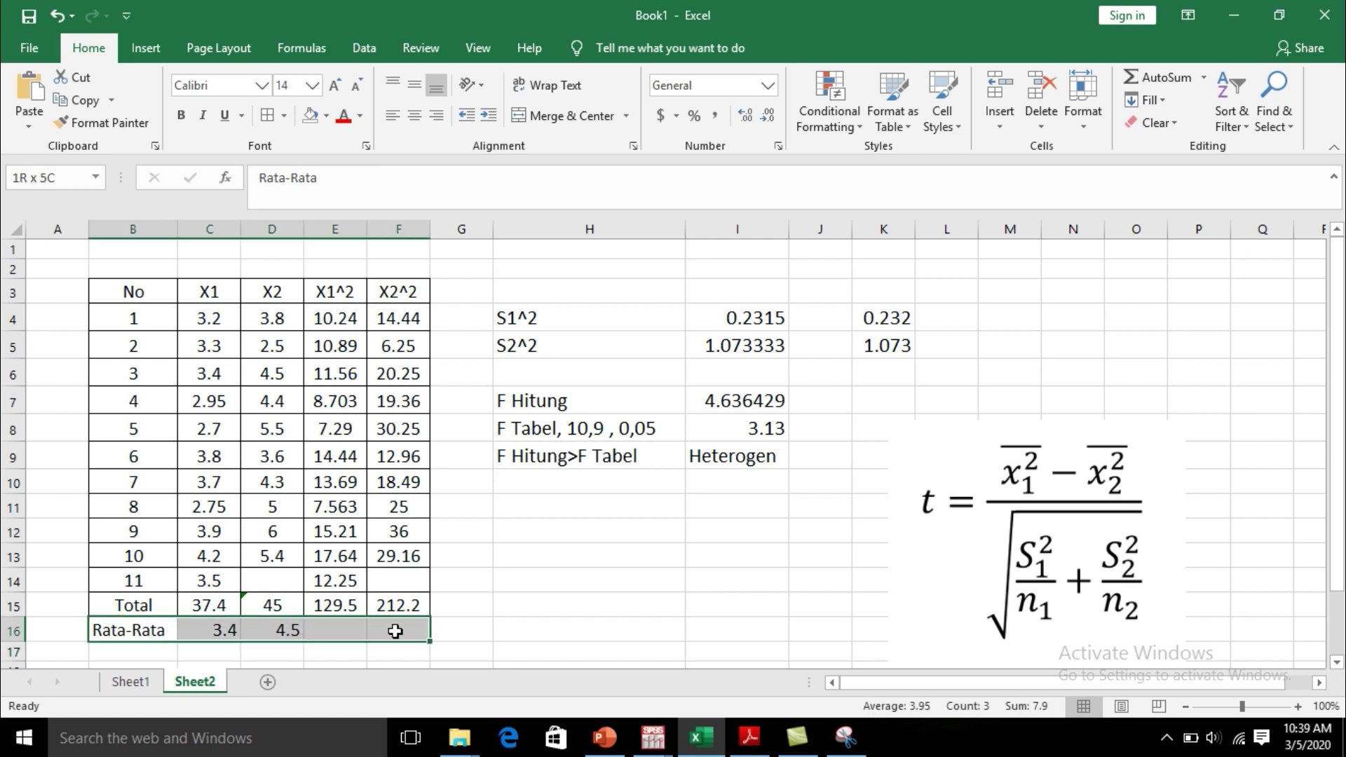
{"action": "left_click", "coordinate": [267, 115]}
{"action": "left_click", "coordinate": [414, 115]}
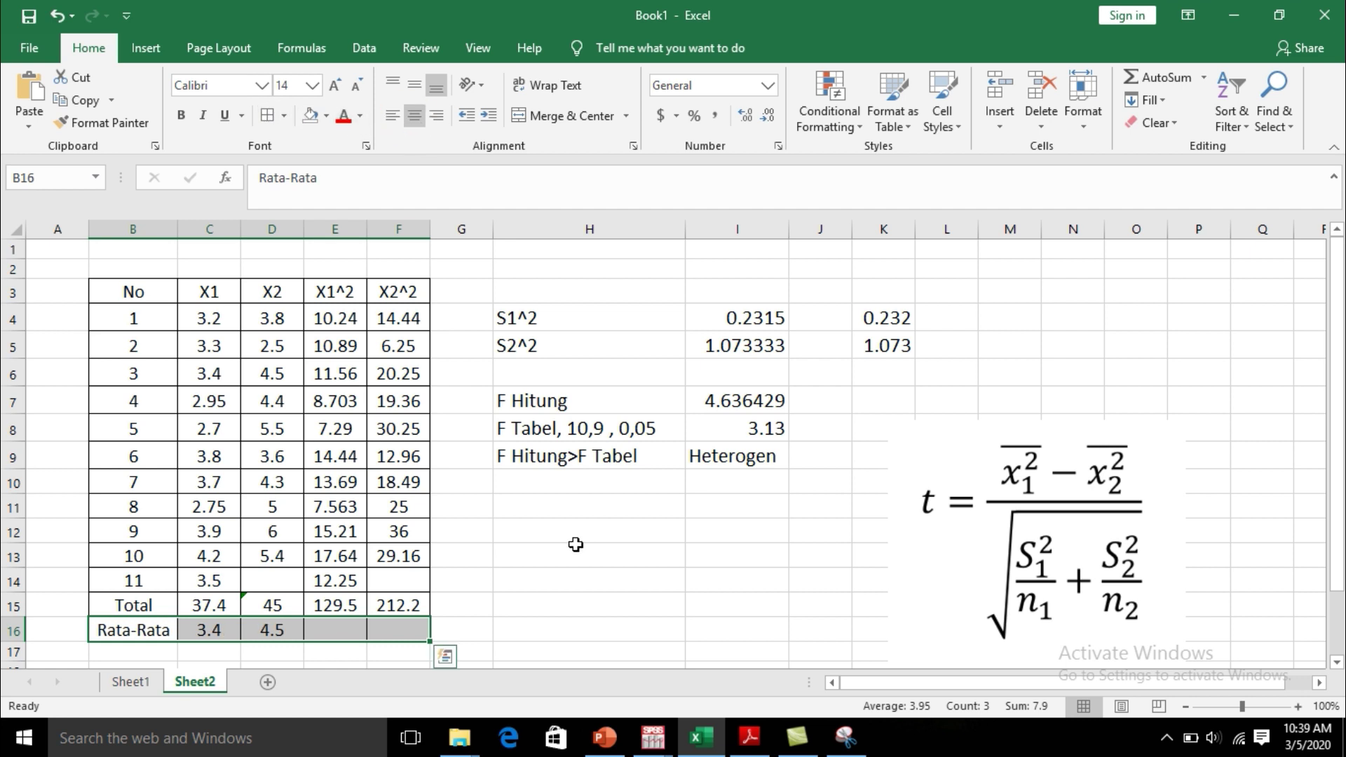
{"action": "left_click", "coordinate": [579, 551]}
{"action": "scroll", "coordinate": [579, 551], "scroll_direction": "down", "scroll_amount": 1}
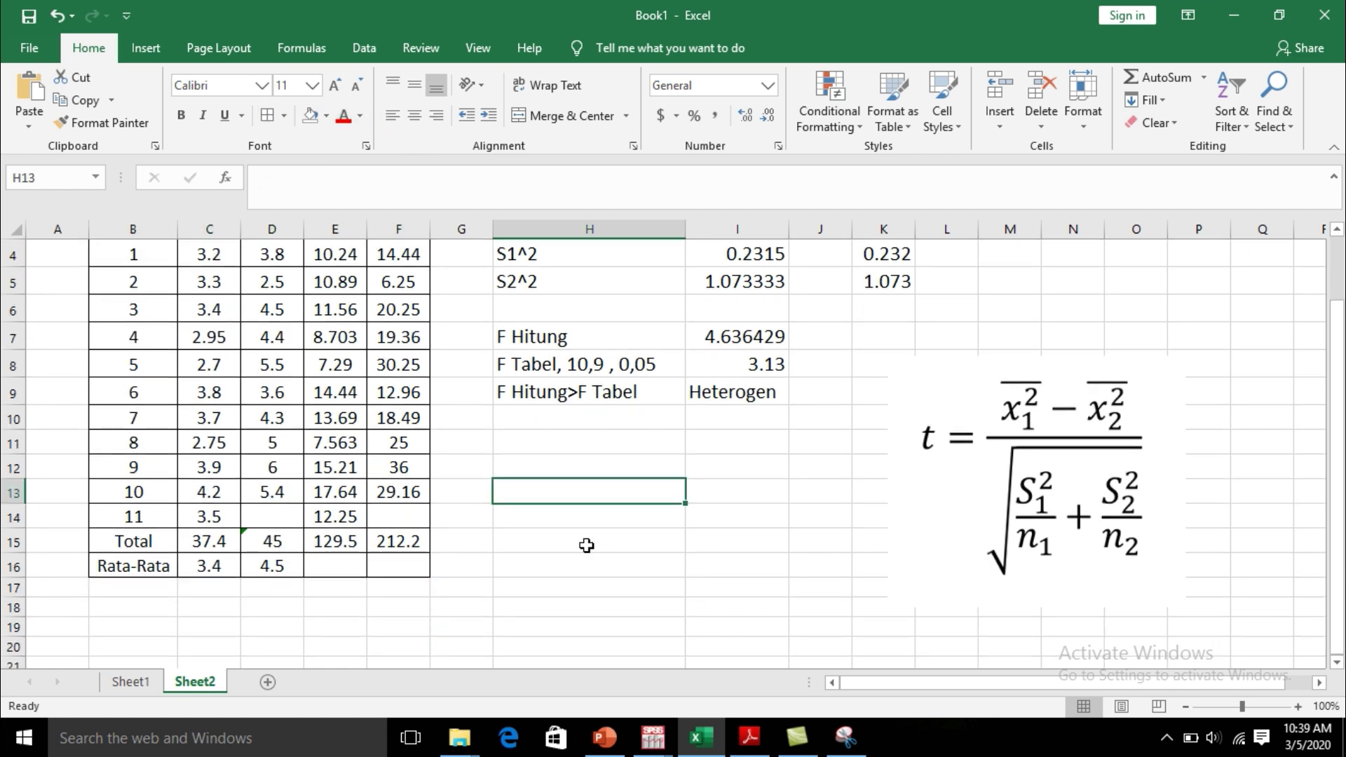
{"action": "scroll", "coordinate": [587, 545], "scroll_direction": "down", "scroll_amount": 1}
{"action": "left_click", "coordinate": [583, 391]}
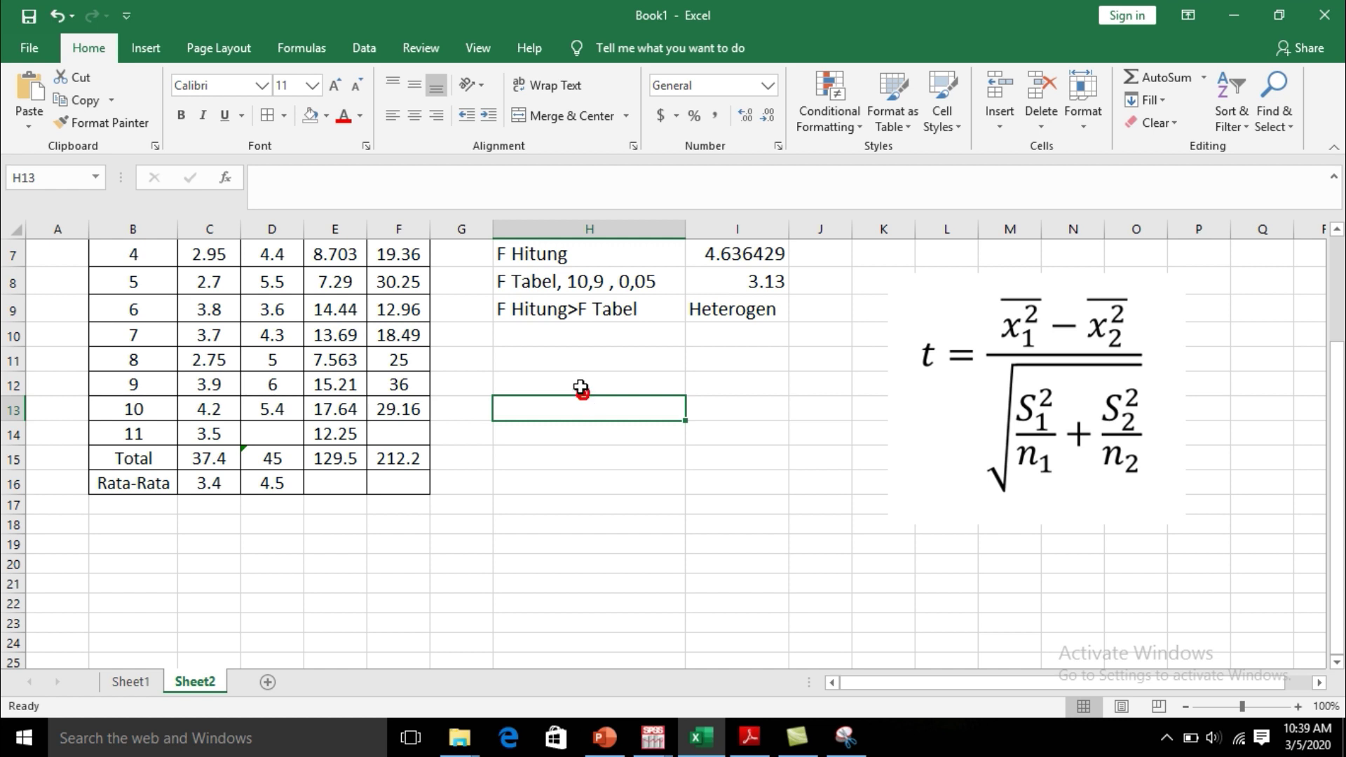
{"action": "left_click", "coordinate": [580, 385]}
{"action": "type", "text": "T"}
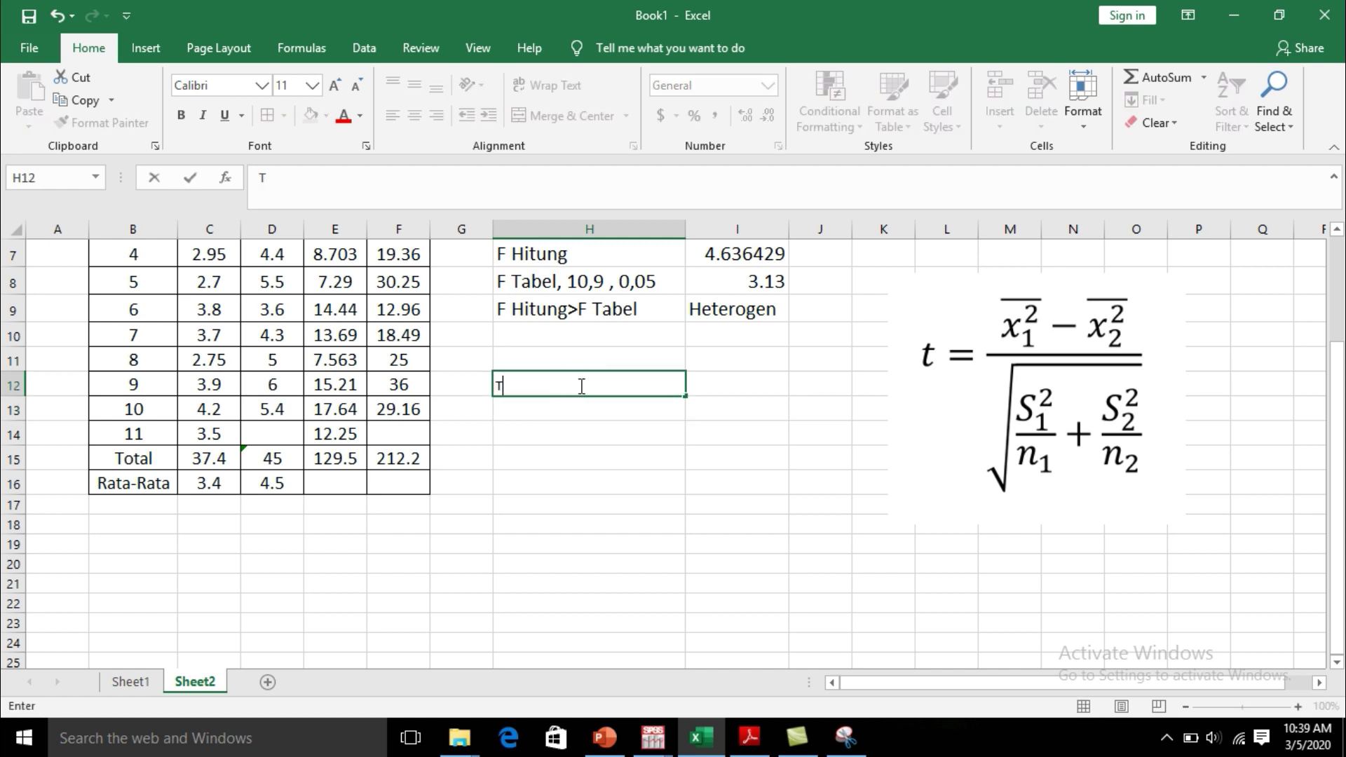
{"action": "type", "text": " Hitung"}
{"action": "key", "text": "Tab"}
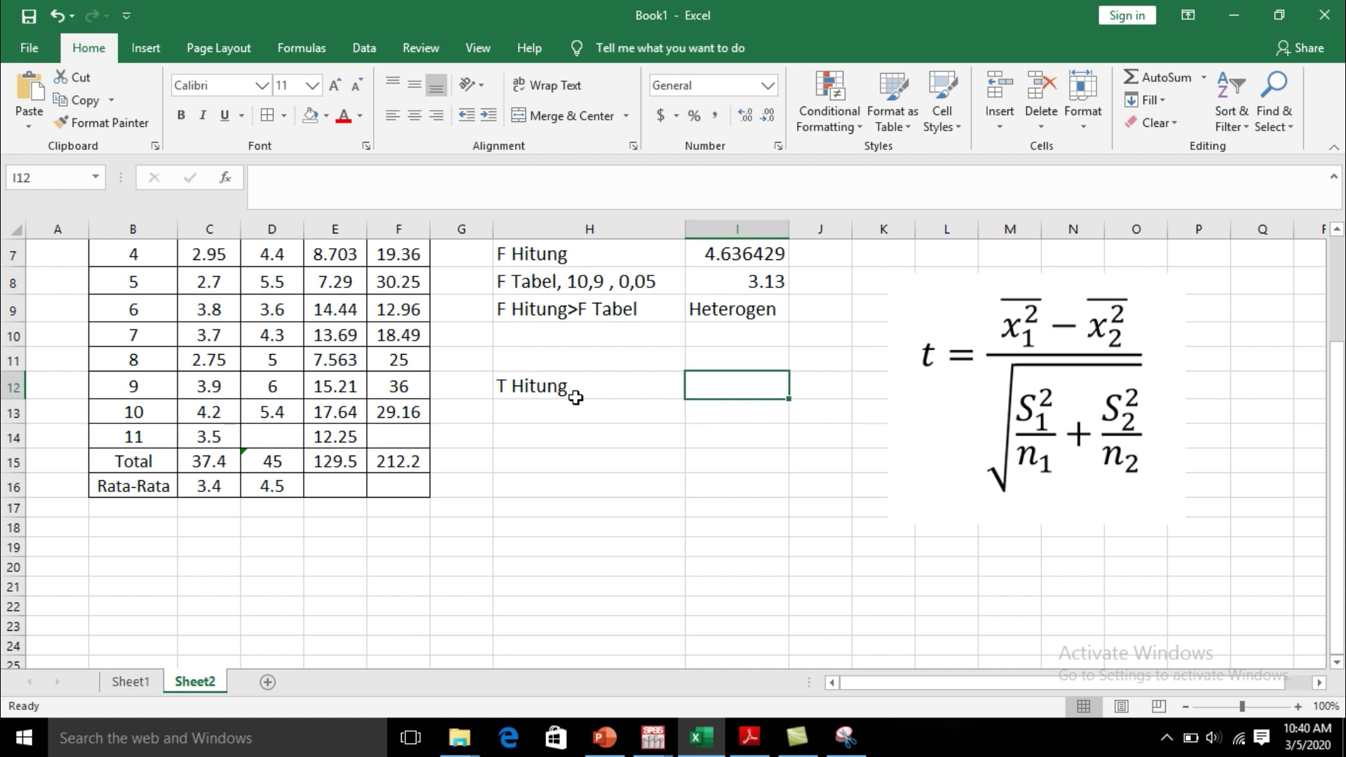
{"action": "left_click", "coordinate": [549, 395]}
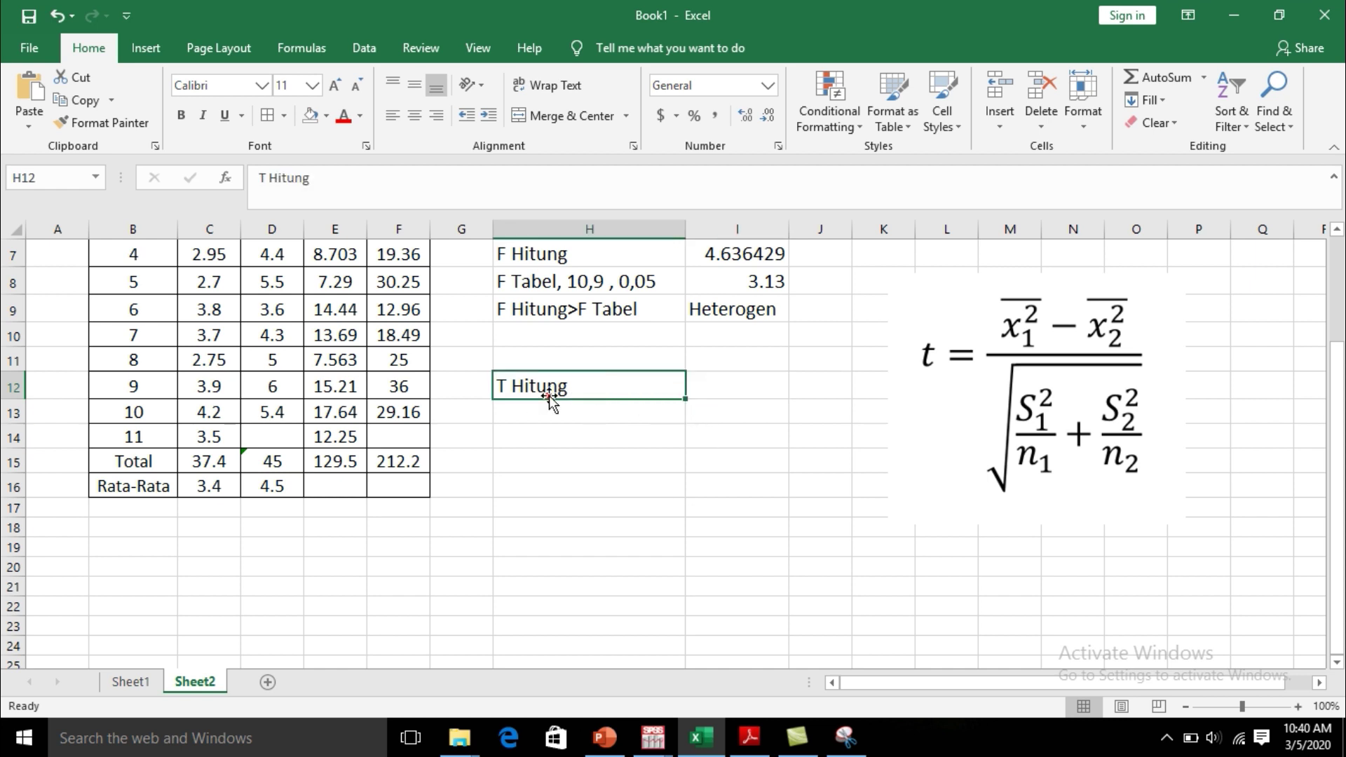
{"action": "key", "text": "Delete"}
{"action": "left_click", "coordinate": [620, 451]}
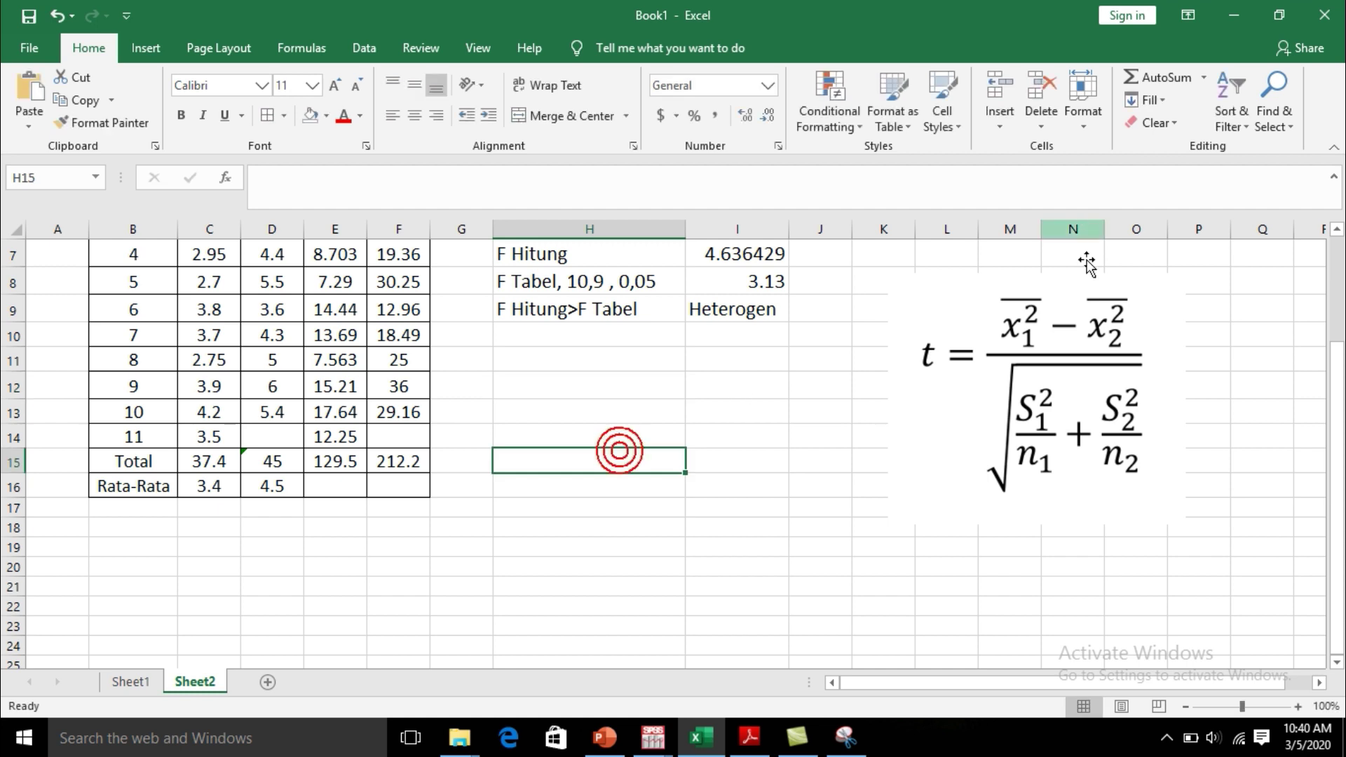
Step: Capture the numerator of the t formula with Snipping Tool and paste it into the Excel sheet over H11:H14
{"action": "left_click", "coordinate": [1071, 482]}
{"action": "left_click", "coordinate": [981, 573]}
{"action": "left_click", "coordinate": [845, 735]}
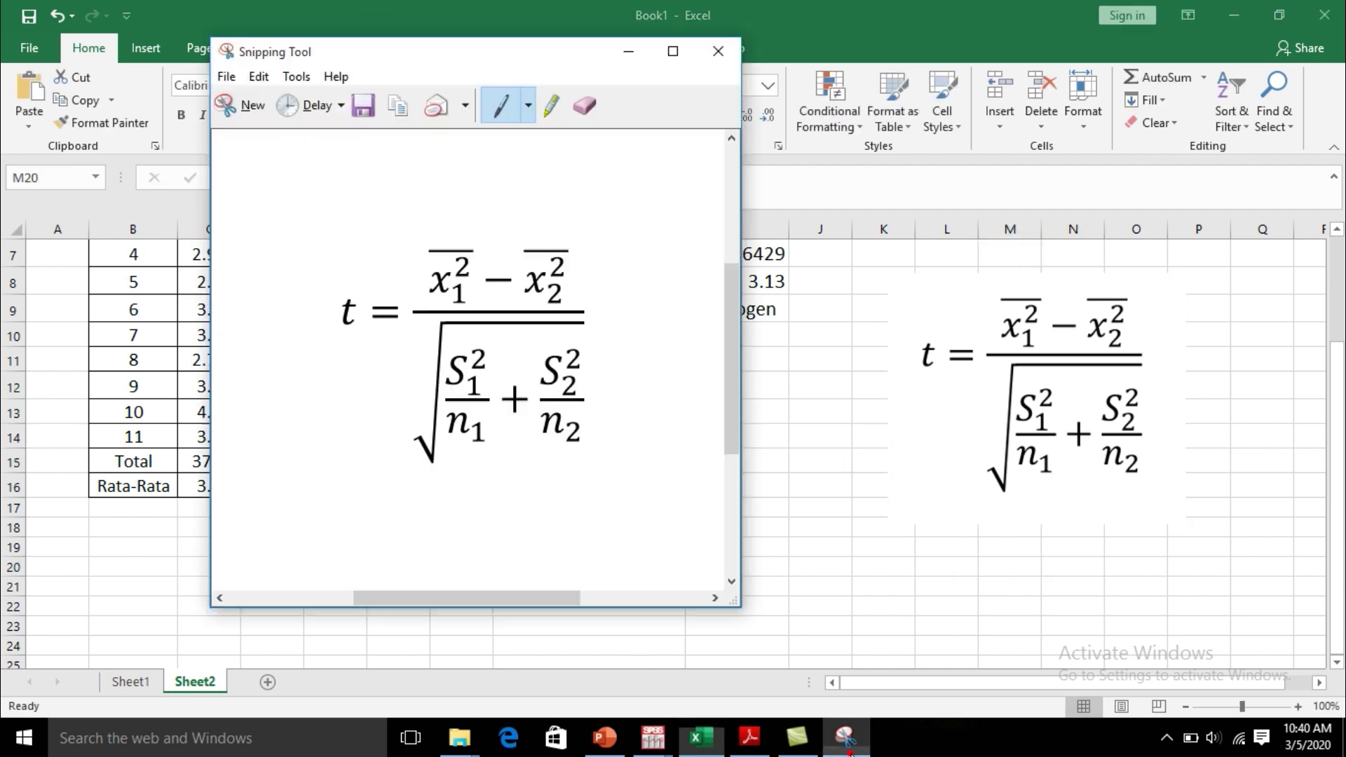
{"action": "left_click", "coordinate": [232, 107]}
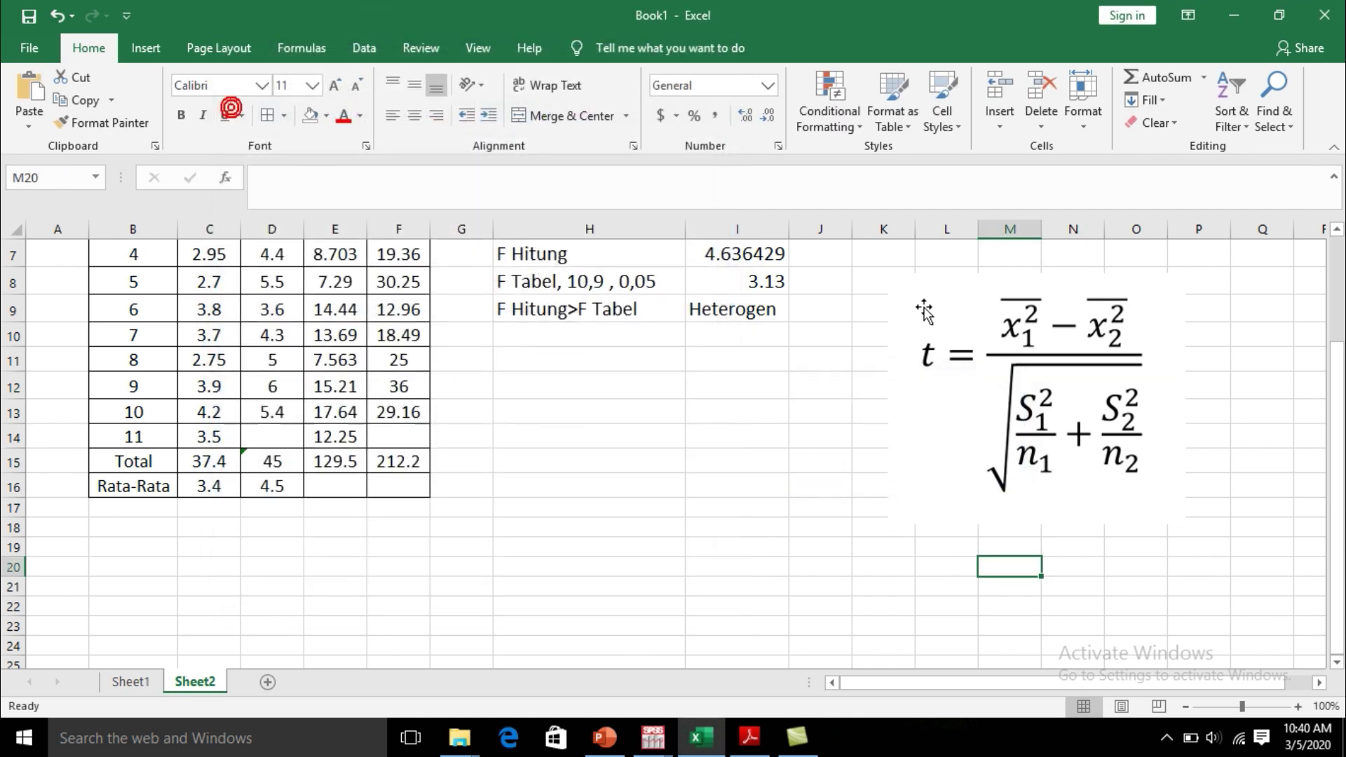
{"action": "left_click_drag", "start_coordinate": [982, 285], "coordinate": [1133, 356]}
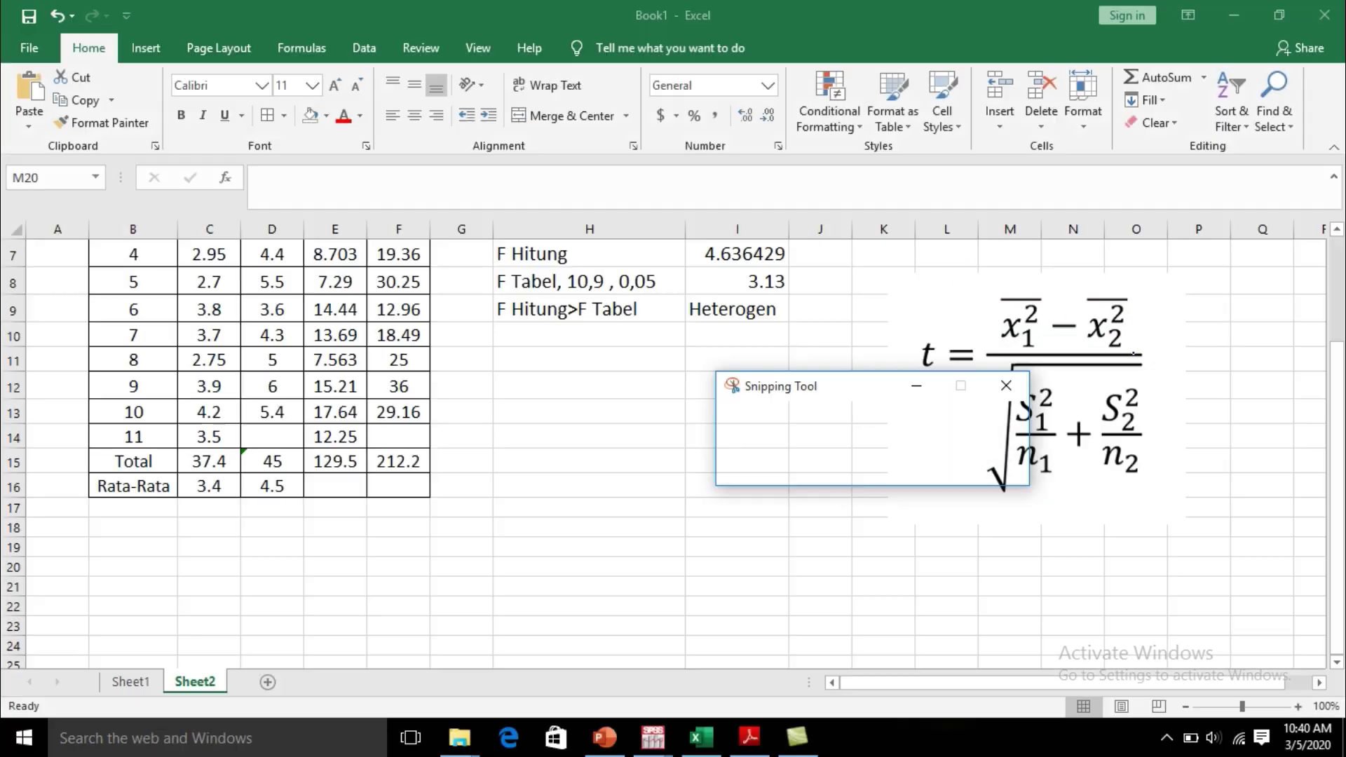
{"action": "key", "text": "alt+Tab"}
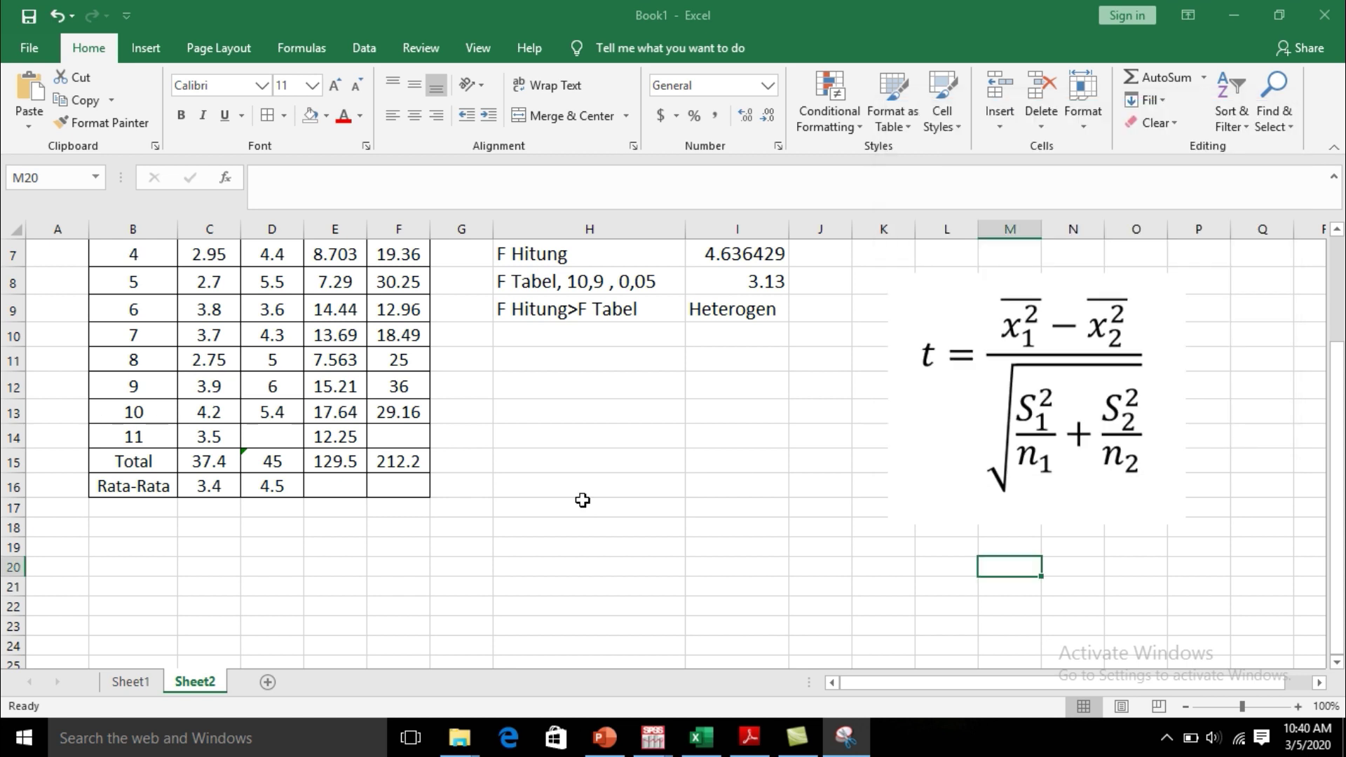
{"action": "key", "text": "ctrl+v"}
{"action": "left_click_drag", "start_coordinate": [1029, 596], "coordinate": [563, 401]}
{"action": "left_click_drag", "start_coordinate": [644, 430], "coordinate": [635, 414]}
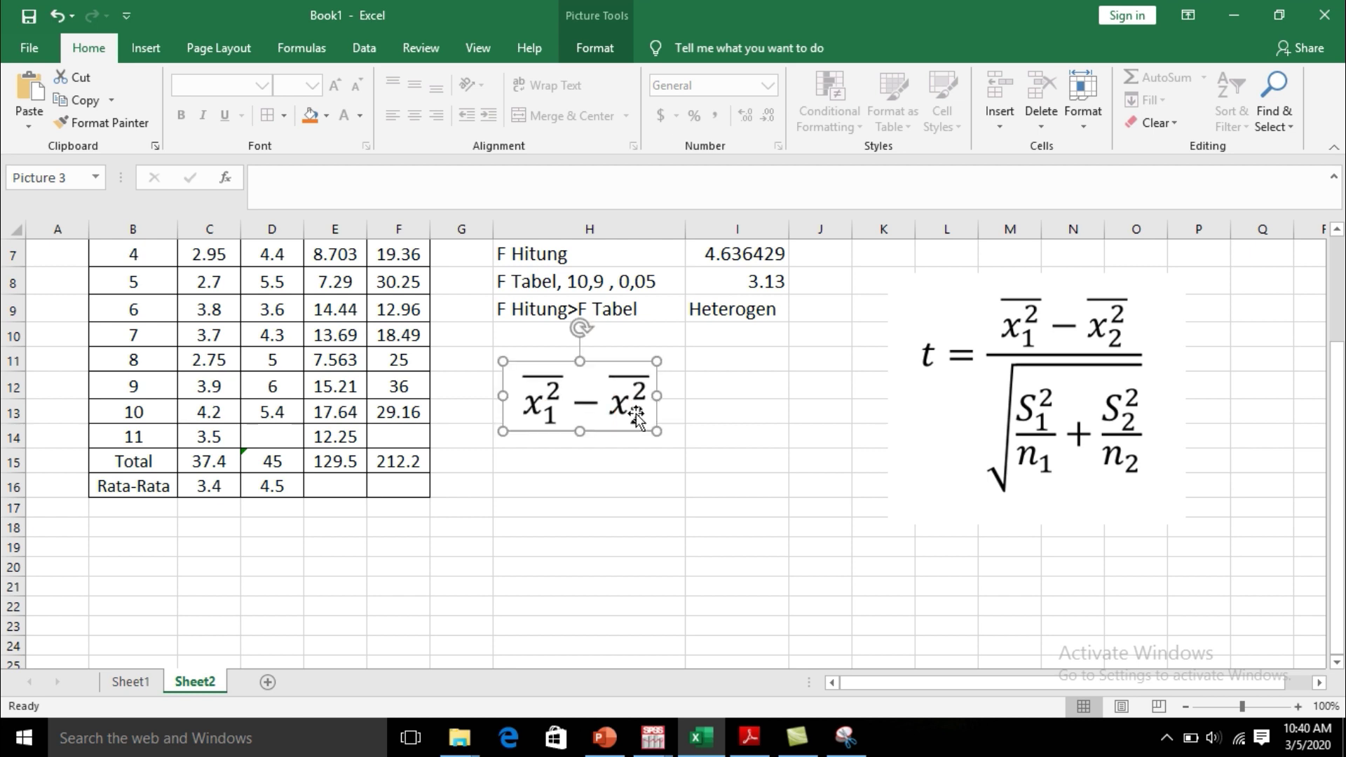
Step: Merge and centre cells I12:I13 beside the numerator image
{"action": "left_click_drag", "start_coordinate": [711, 393], "coordinate": [719, 407]}
{"action": "right_click", "coordinate": [719, 408]}
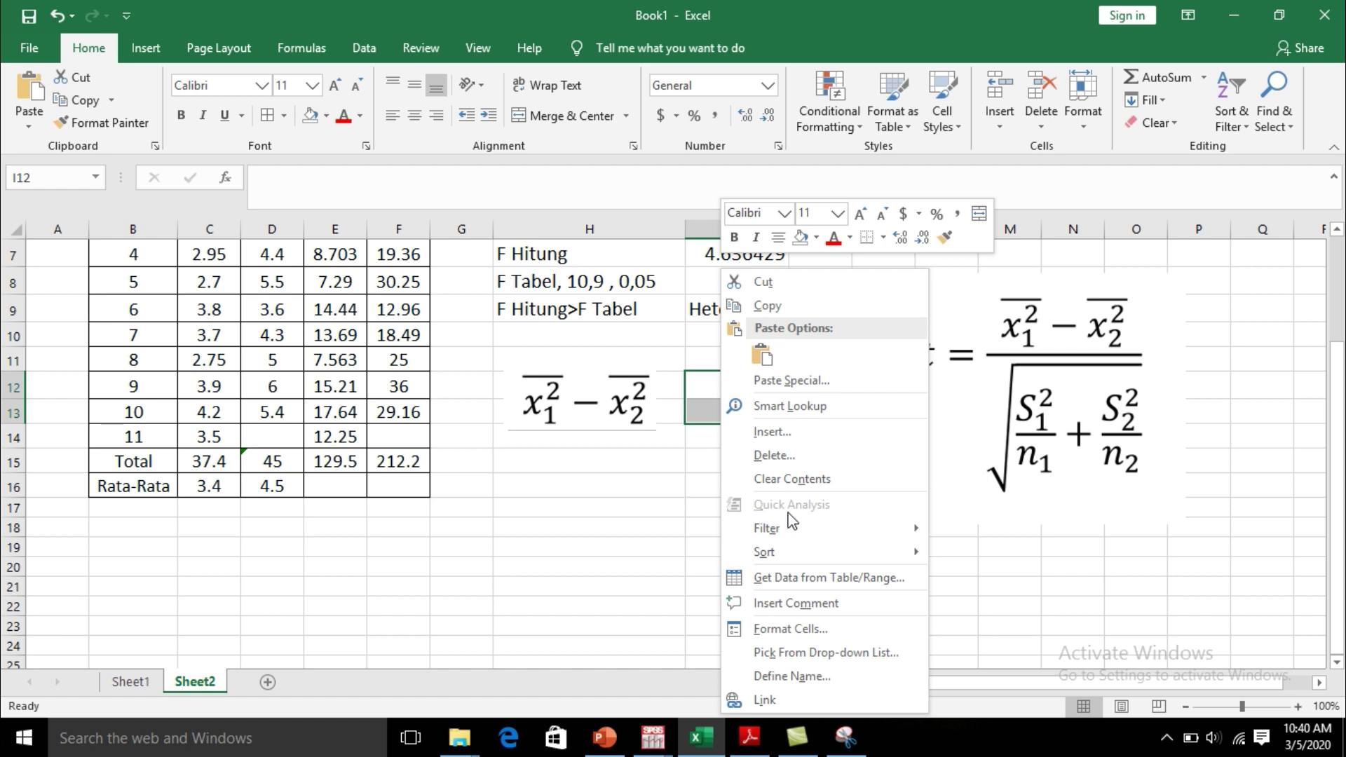
{"action": "left_click", "coordinate": [537, 112]}
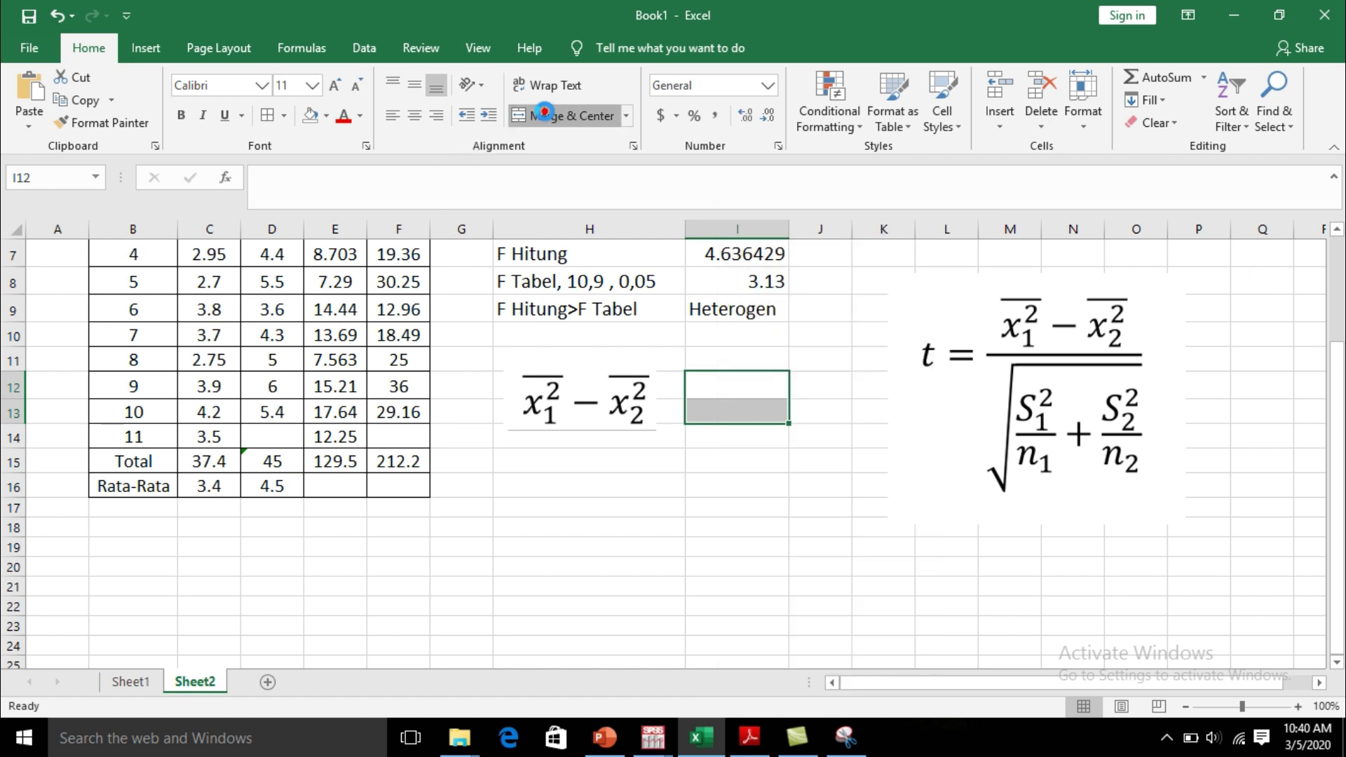
{"action": "left_click", "coordinate": [682, 496]}
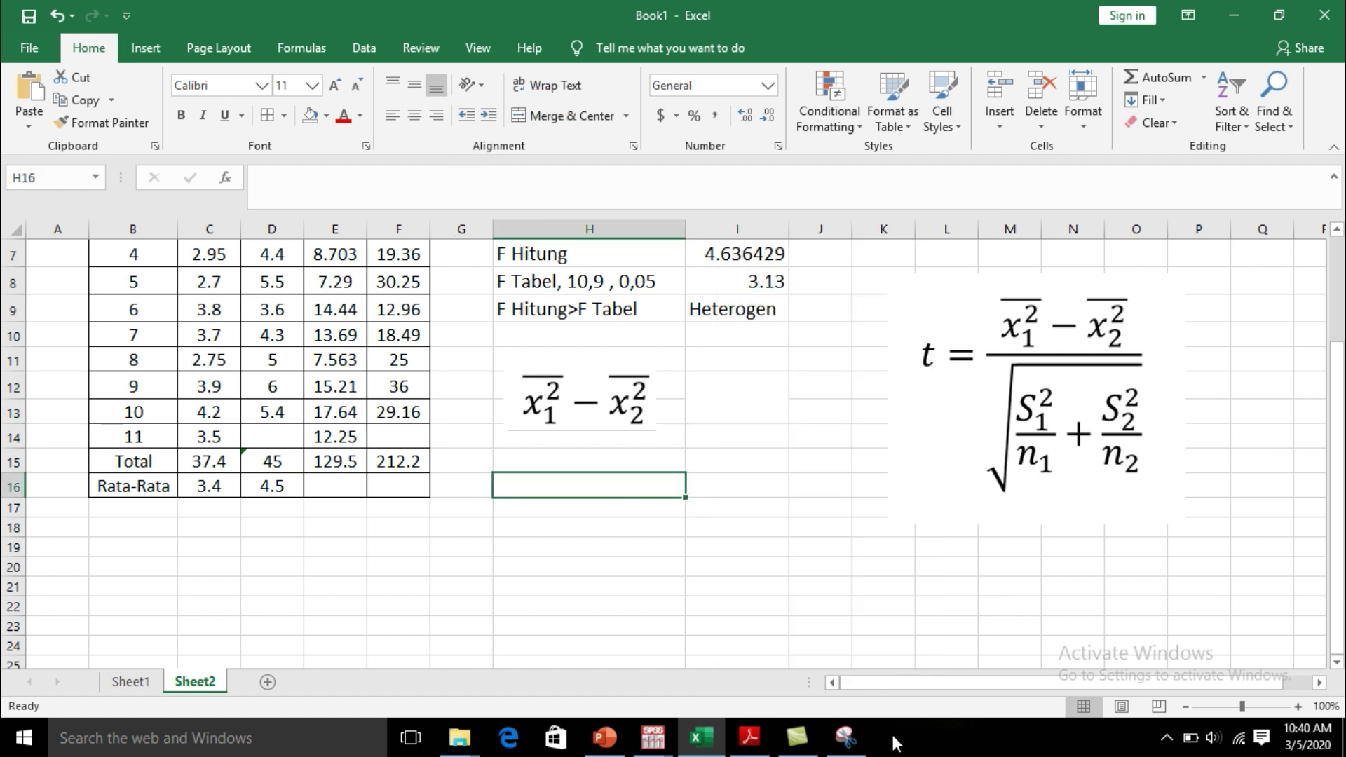
Step: Capture the square-root denominator of the t formula with Snipping Tool and paste it in column H below the numerator image
{"action": "left_click", "coordinate": [846, 737]}
{"action": "left_click", "coordinate": [910, 178]}
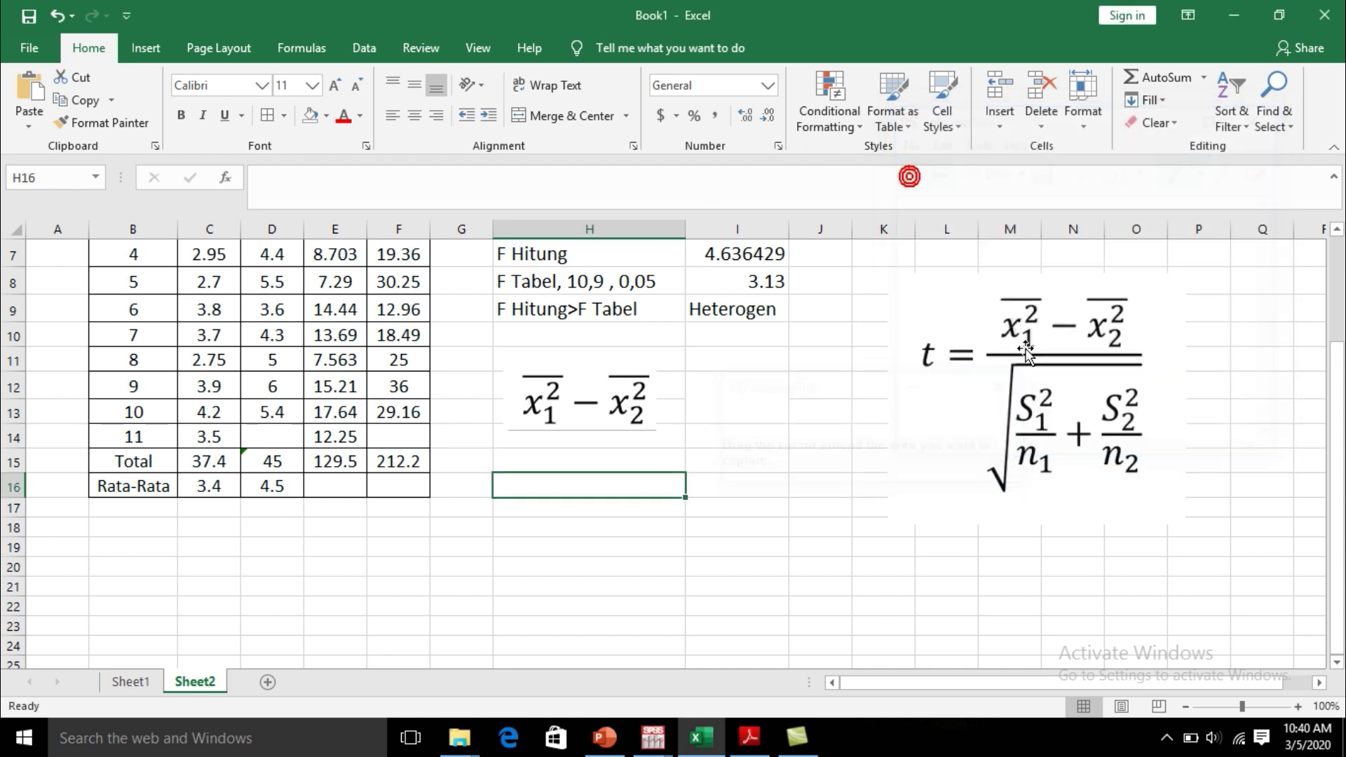
{"action": "left_click_drag", "start_coordinate": [991, 362], "coordinate": [1156, 503]}
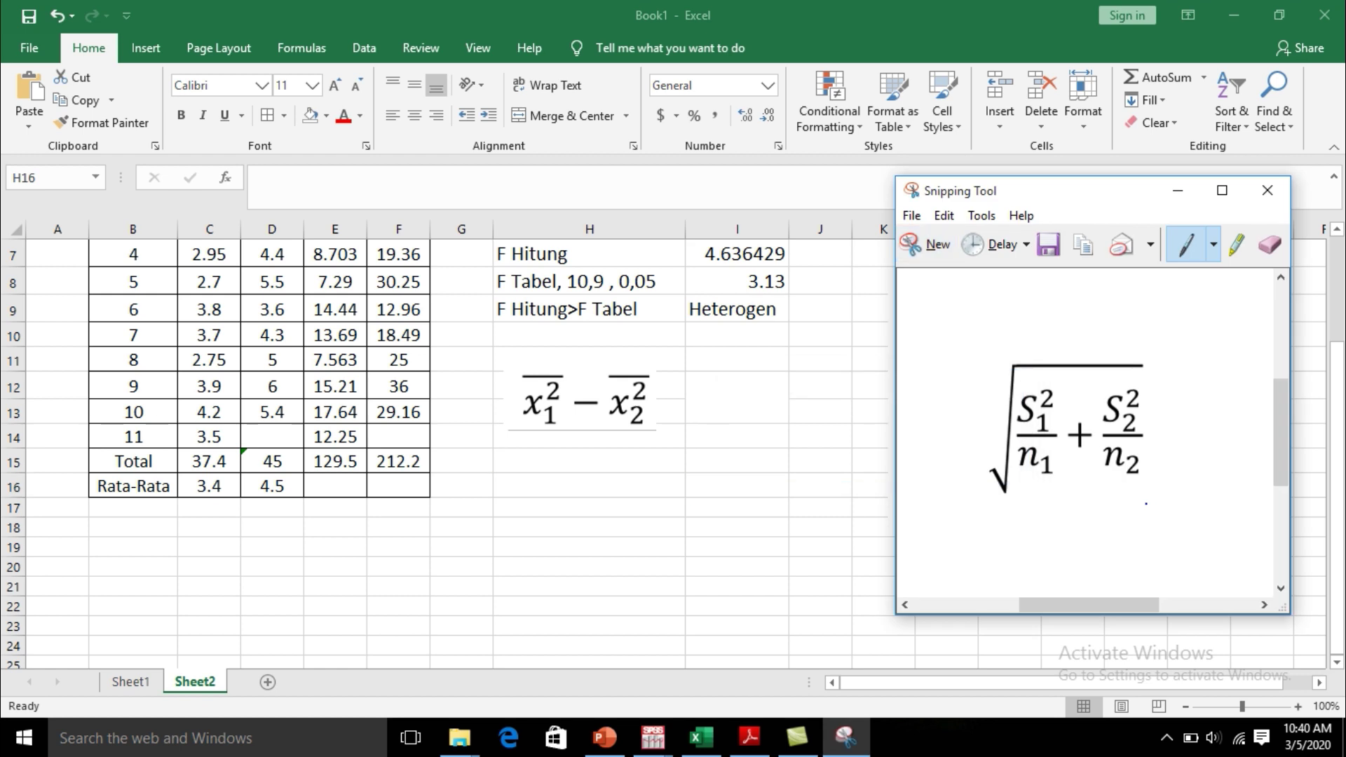
{"action": "key", "text": "alt+Tab"}
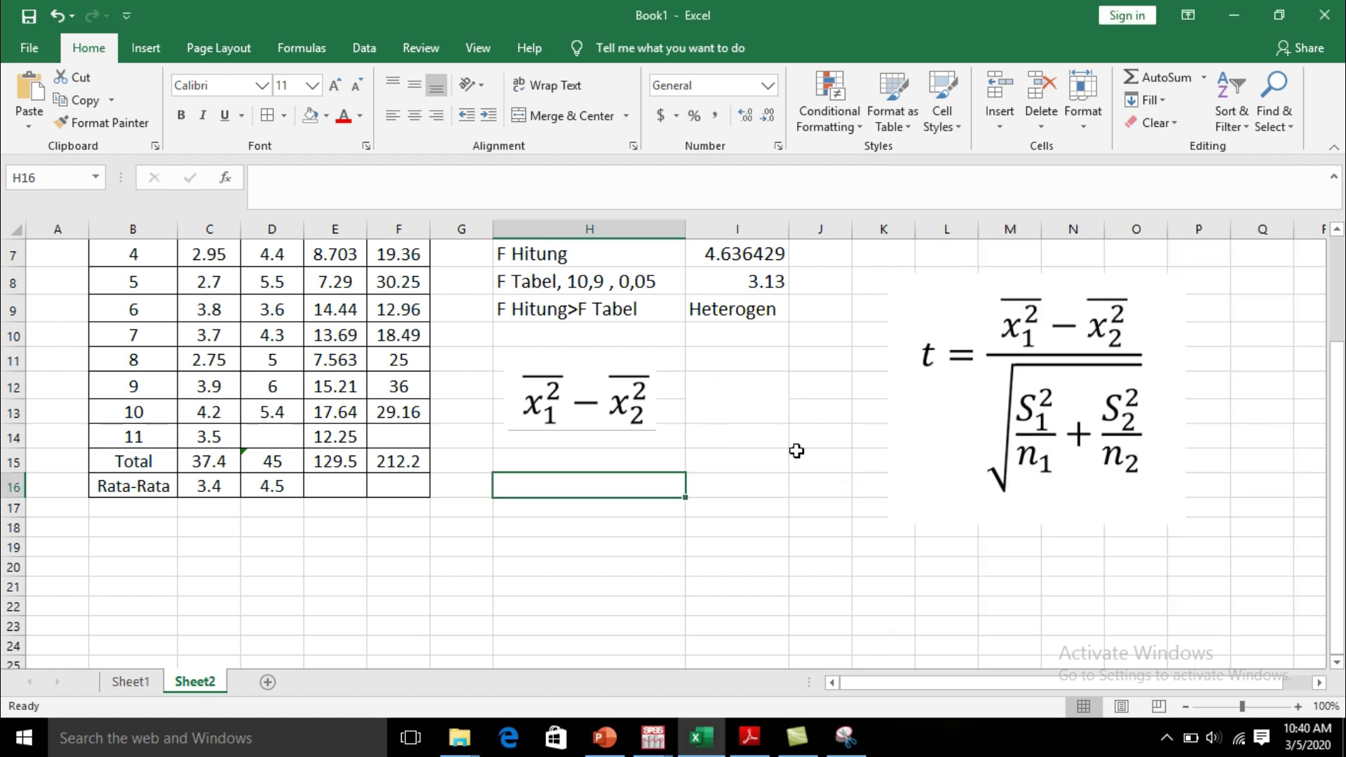
{"action": "key", "text": "ctrl+v"}
{"action": "left_click_drag", "start_coordinate": [626, 512], "coordinate": [638, 523]}
{"action": "left_click", "coordinate": [767, 515]}
Step: Move the full t formula picture clear of the work area to about columns M:P, then merge and centre cells I16:I22 beside the denominator image
{"action": "left_click", "coordinate": [958, 453]}
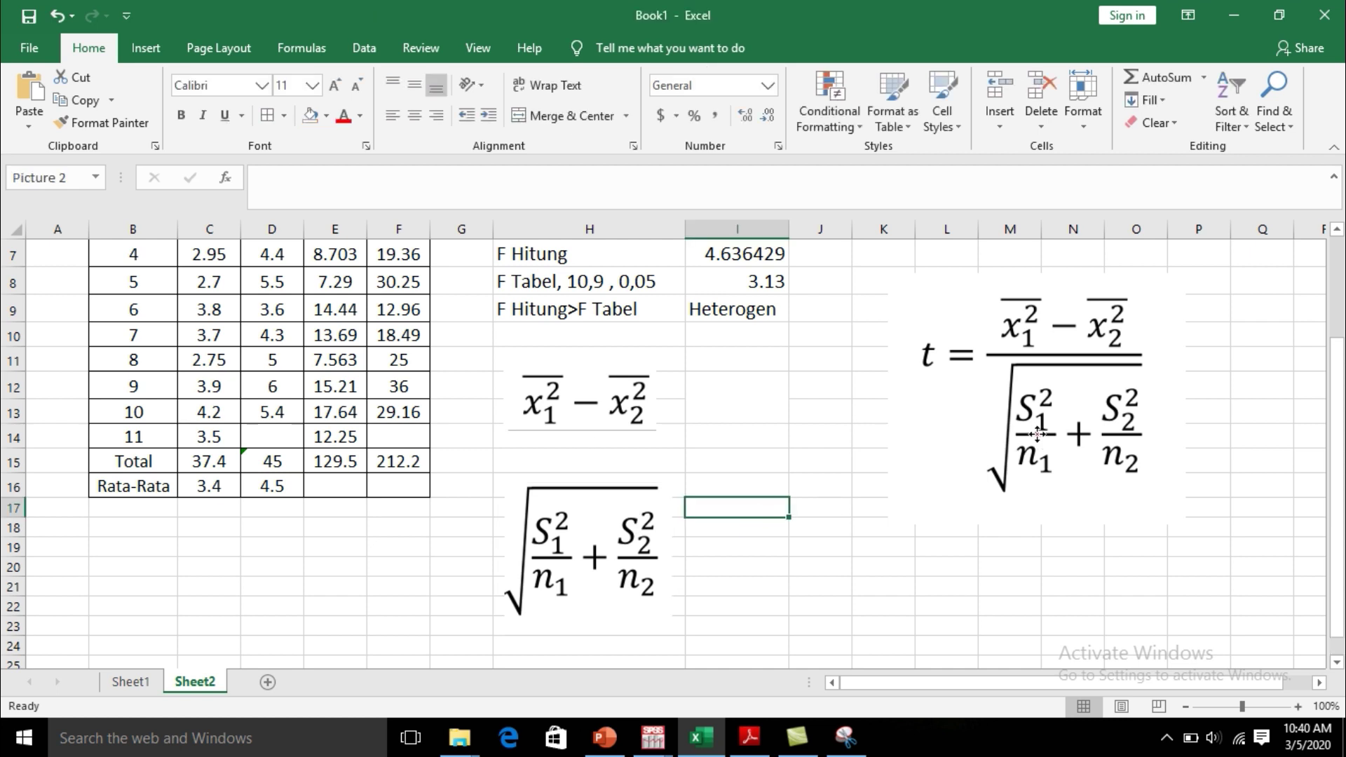
{"action": "left_click_drag", "start_coordinate": [964, 450], "coordinate": [1029, 531]}
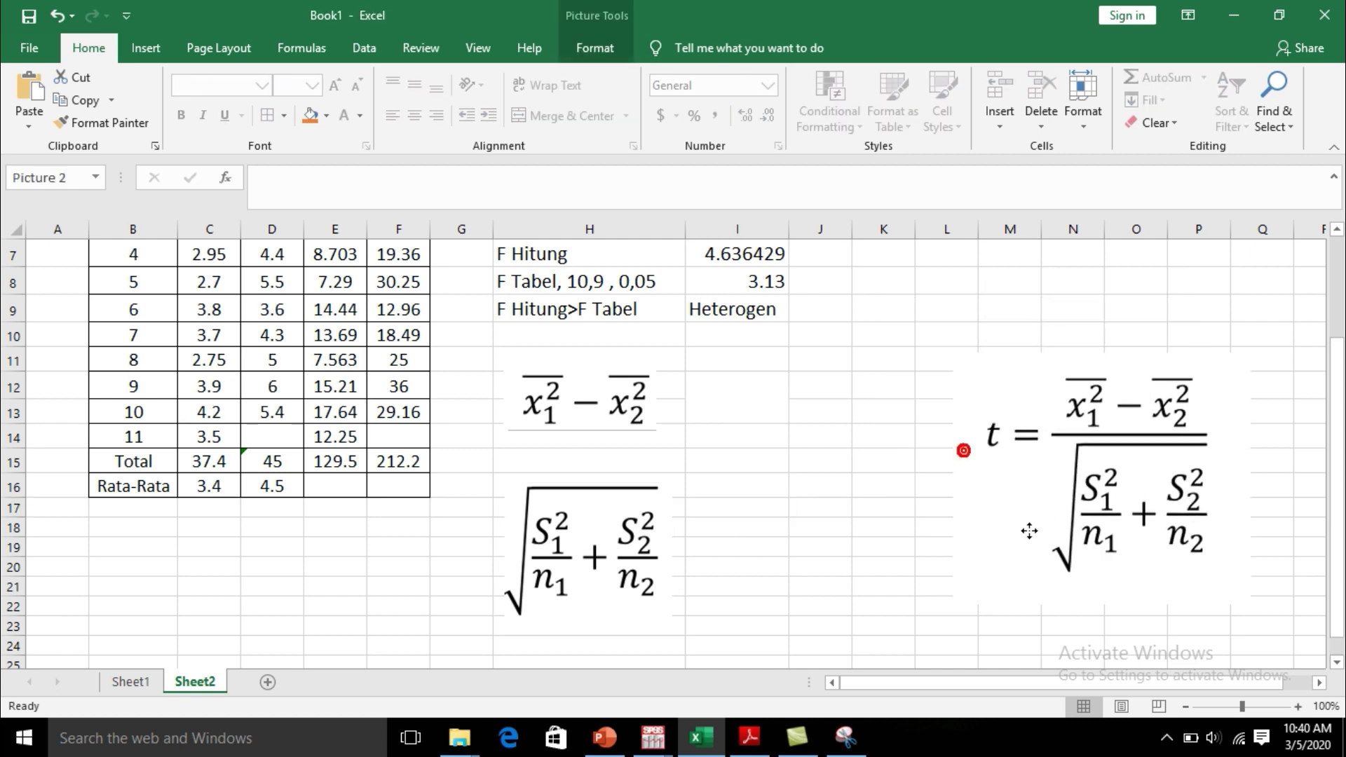
{"action": "left_click", "coordinate": [720, 499]}
{"action": "left_click", "coordinate": [720, 489]}
{"action": "left_click_drag", "start_coordinate": [720, 490], "coordinate": [725, 599]}
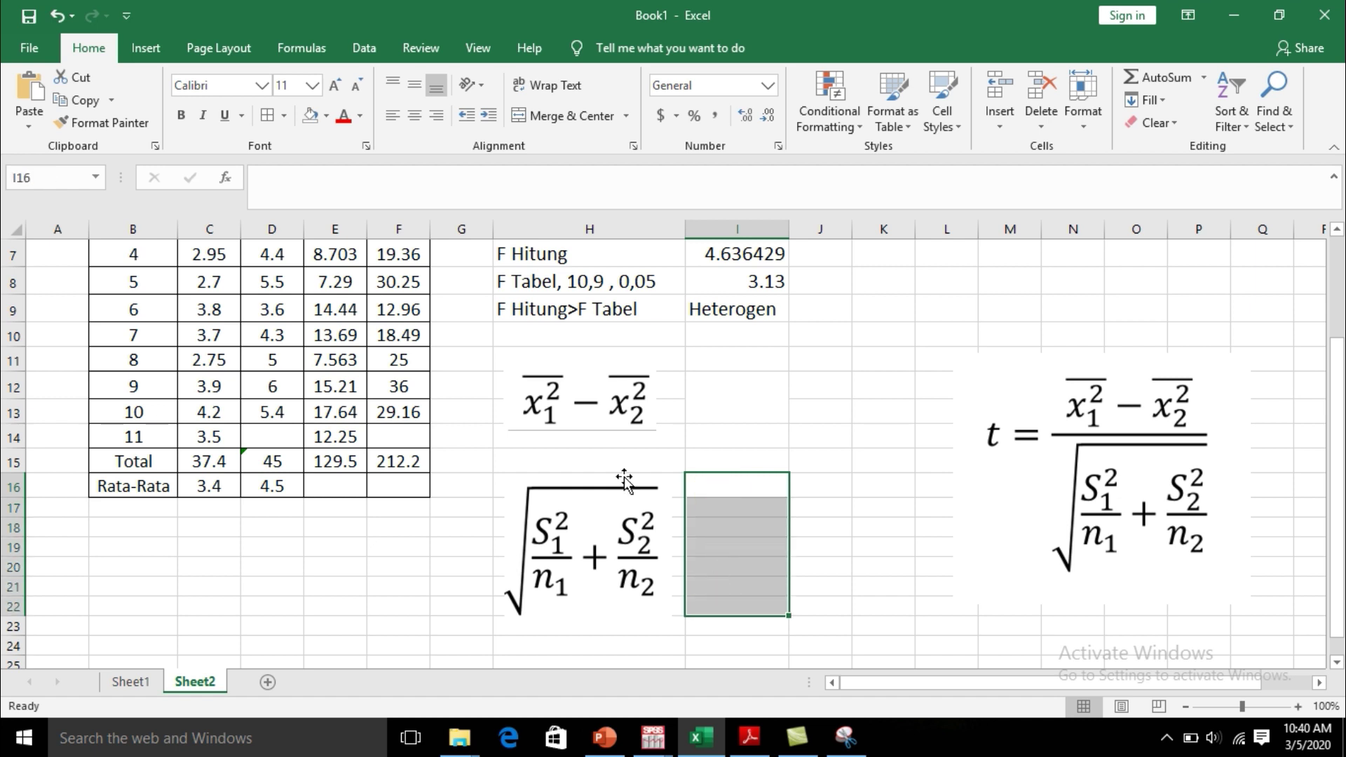
{"action": "left_click", "coordinate": [561, 115]}
{"action": "left_click", "coordinate": [906, 437]}
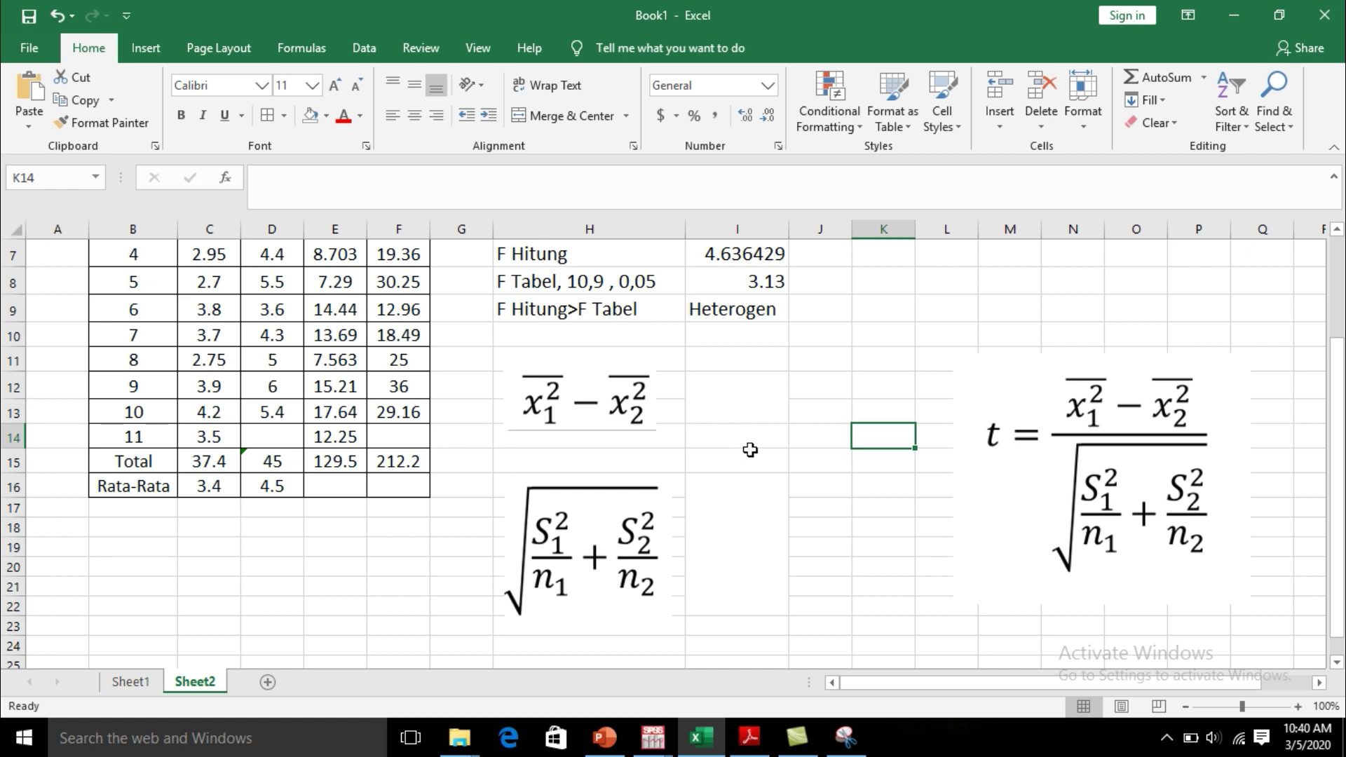
{"action": "left_click", "coordinate": [842, 506]}
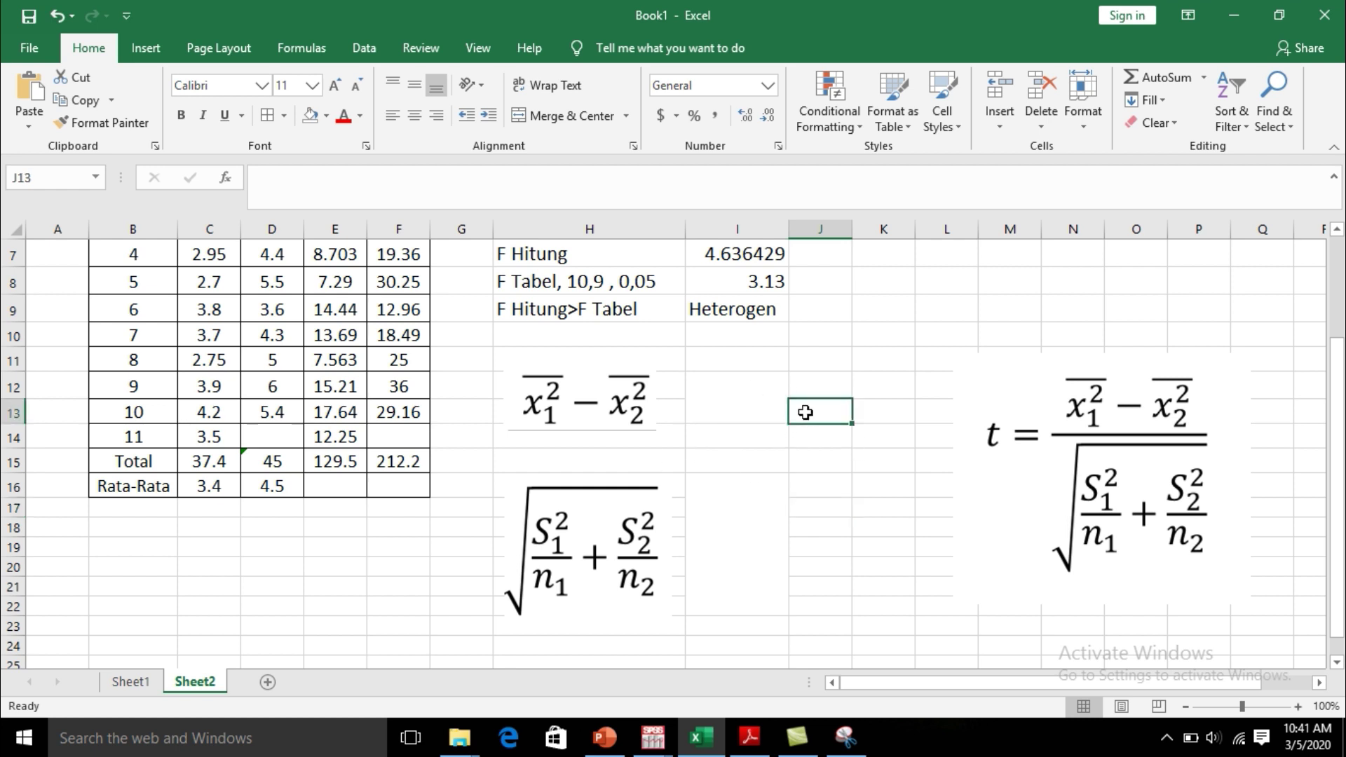
{"action": "left_click", "coordinate": [751, 406]}
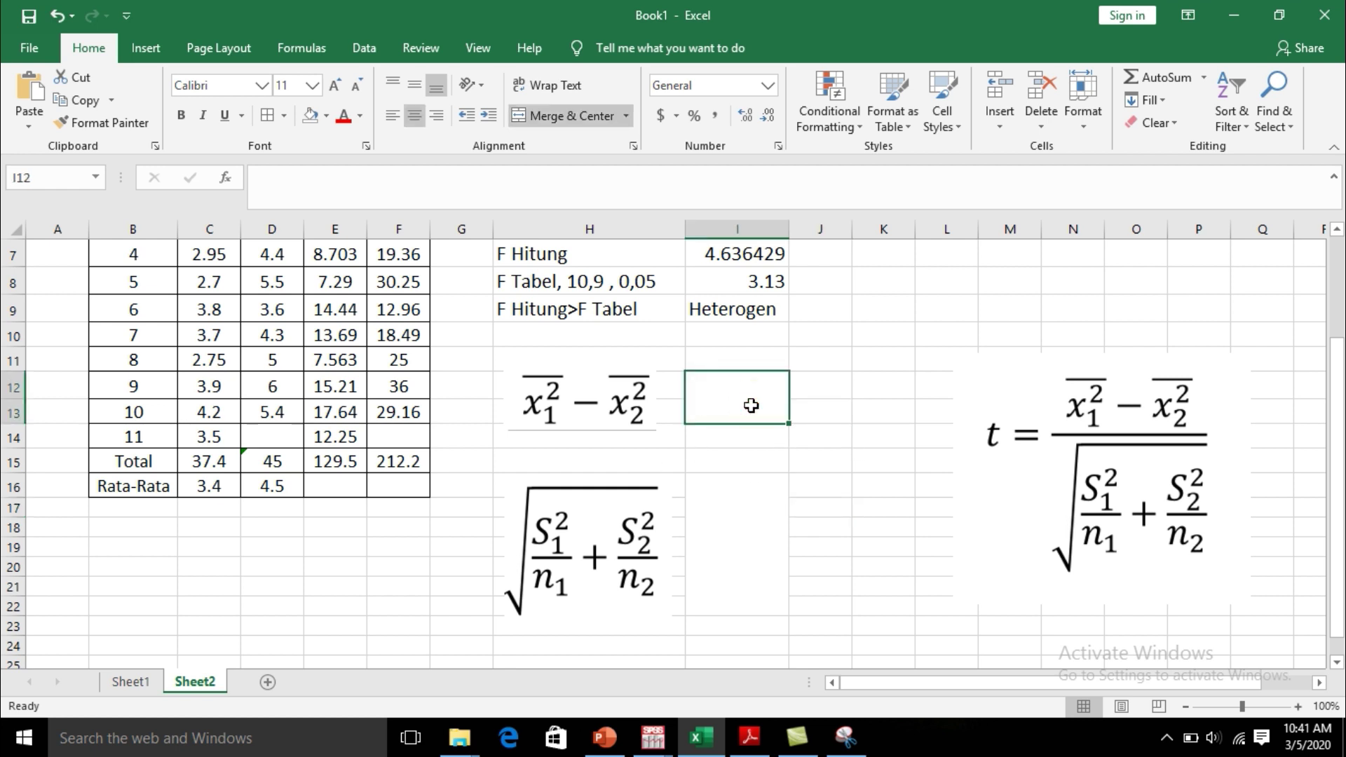
{"action": "type", "text": "="}
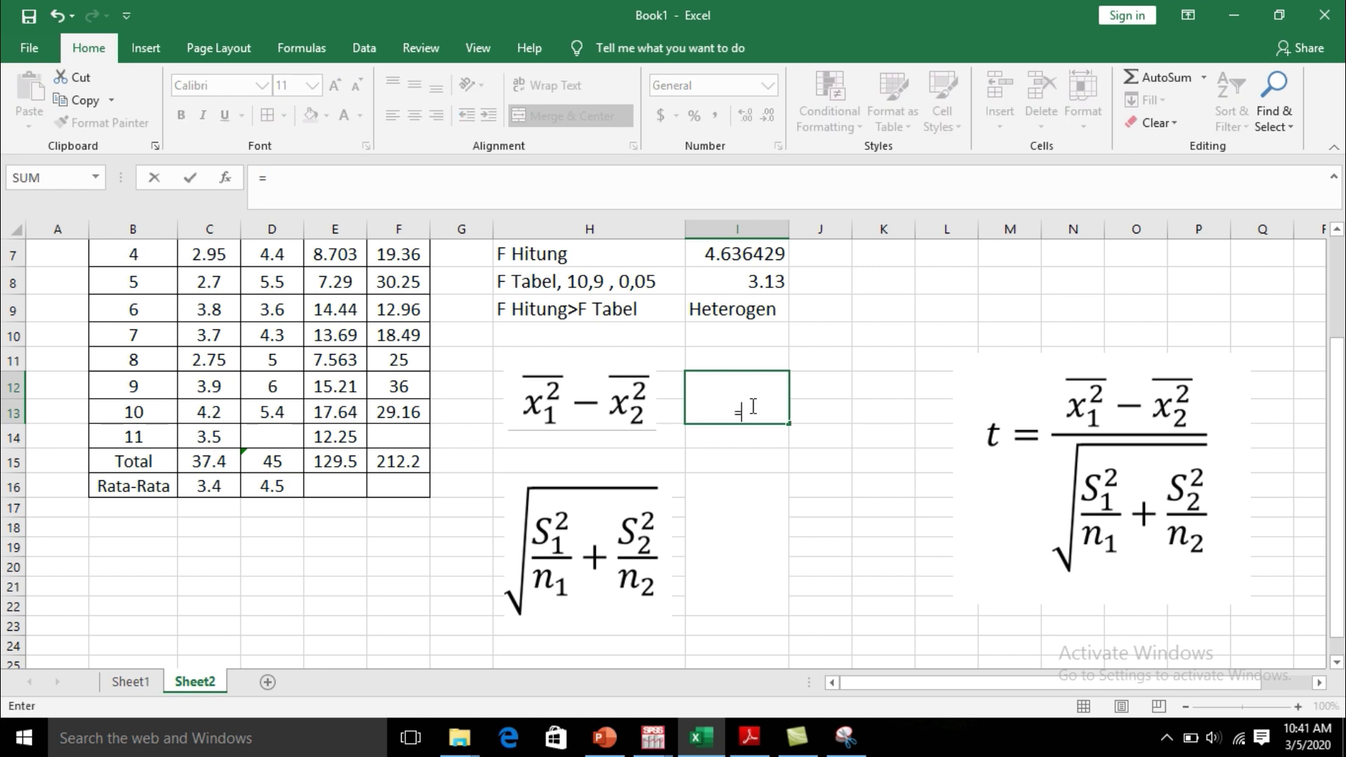
{"action": "scroll", "coordinate": [235, 428], "scroll_direction": "up", "scroll_amount": 2}
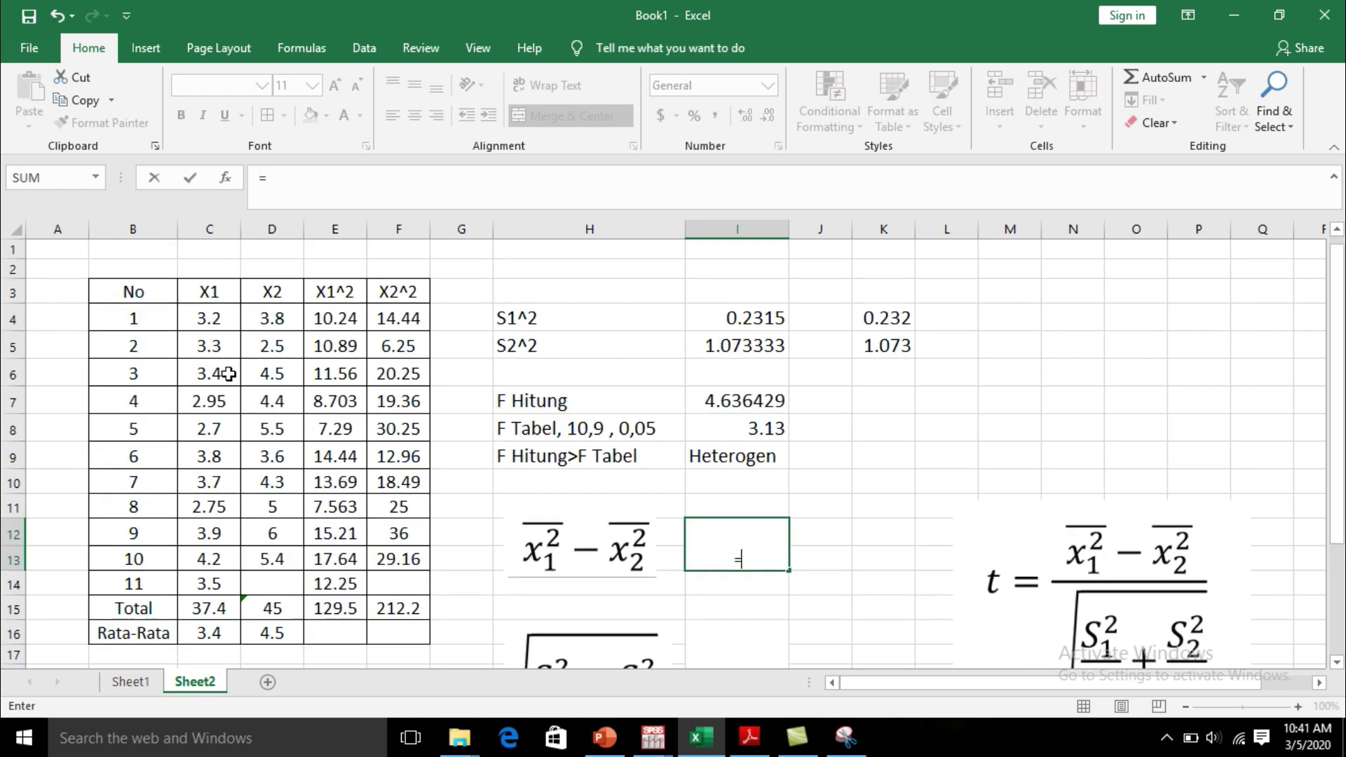
{"action": "scroll", "coordinate": [223, 392], "scroll_direction": "down", "scroll_amount": 1}
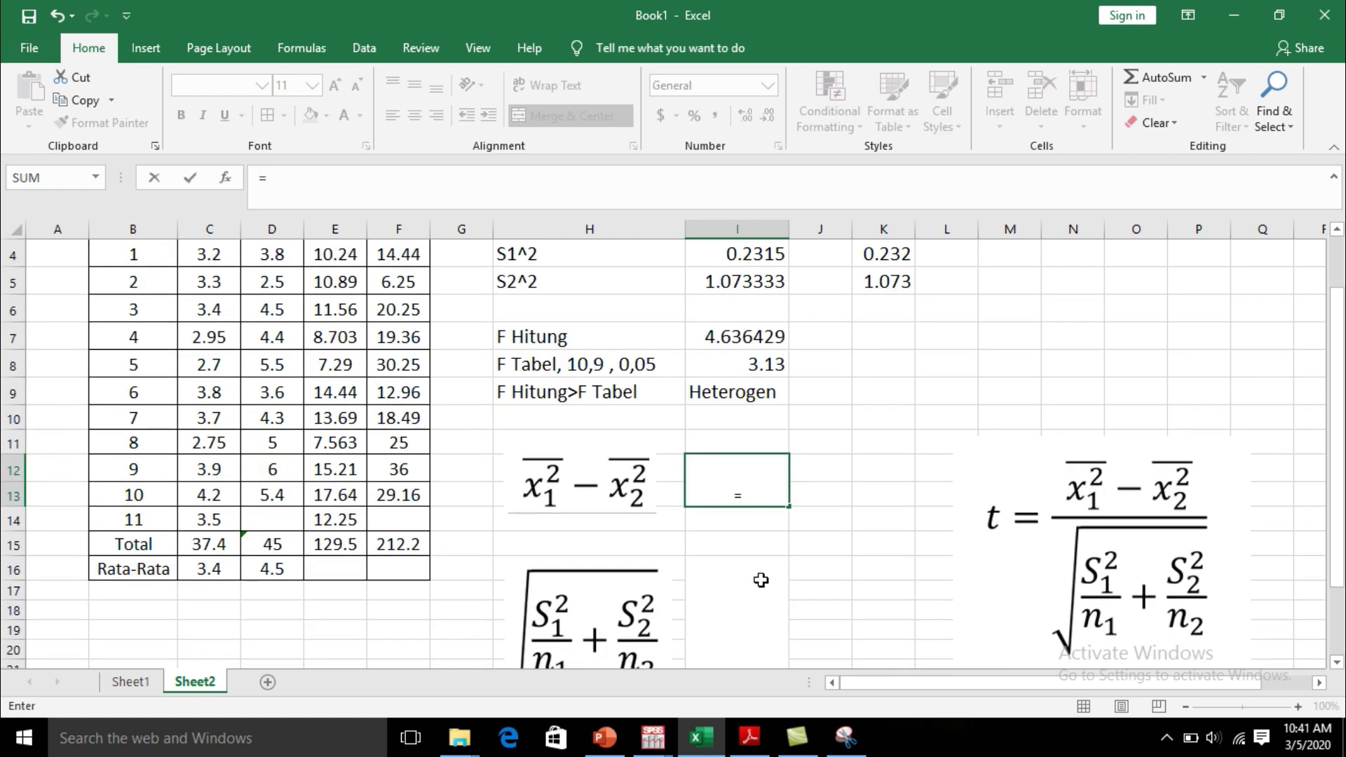
{"action": "key", "text": "BackSpace"}
{"action": "left_click", "coordinate": [1122, 417]}
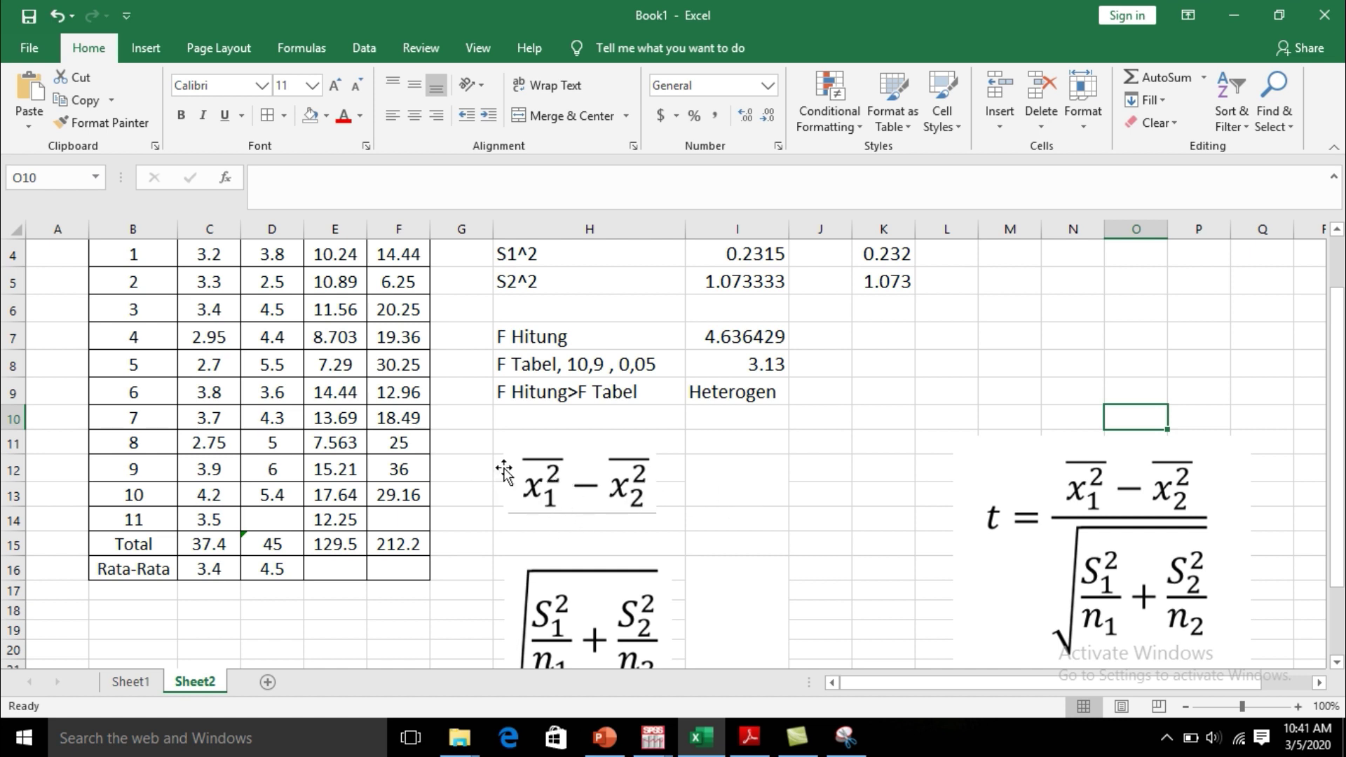
Step: Calculate the difference between the two means in merged cell I12 with =C16-D16
{"action": "left_click", "coordinate": [764, 480]}
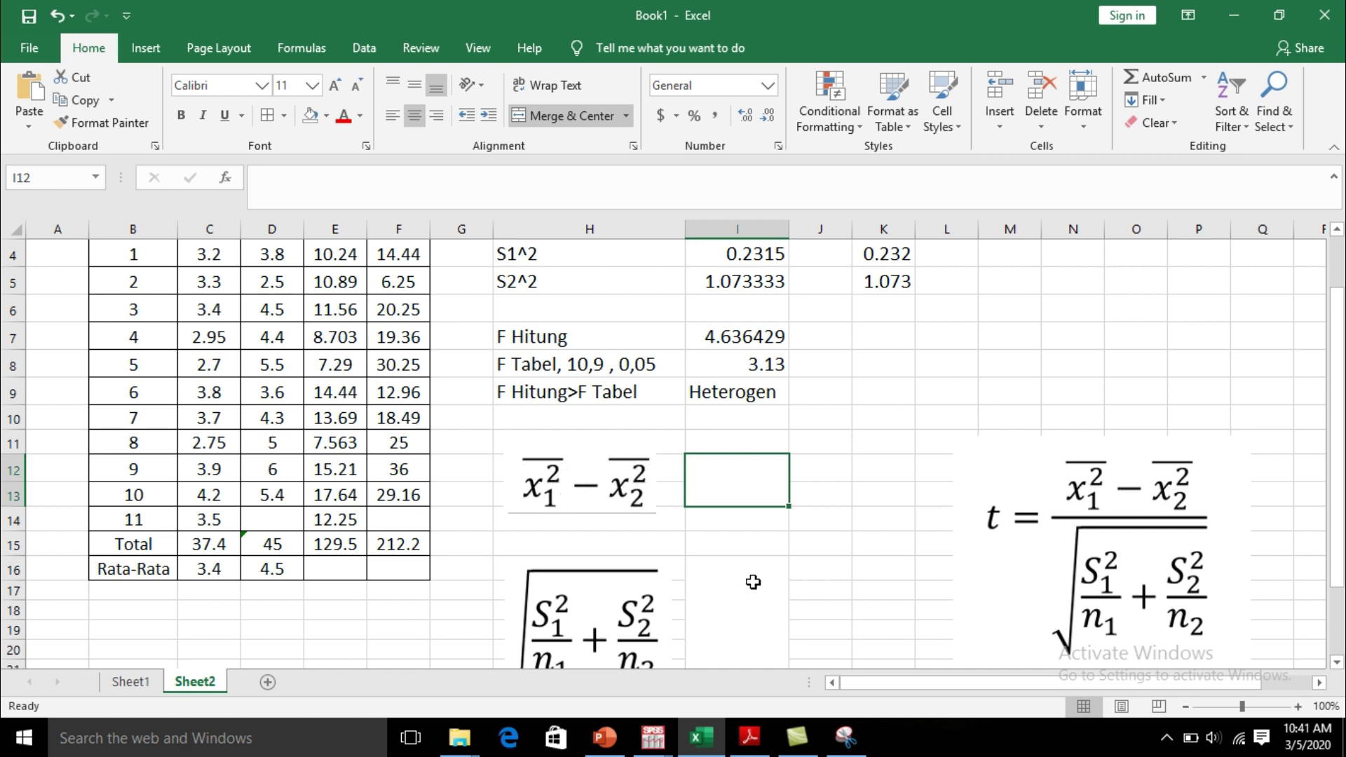
{"action": "type", "text": "="}
{"action": "left_click", "coordinate": [859, 514]}
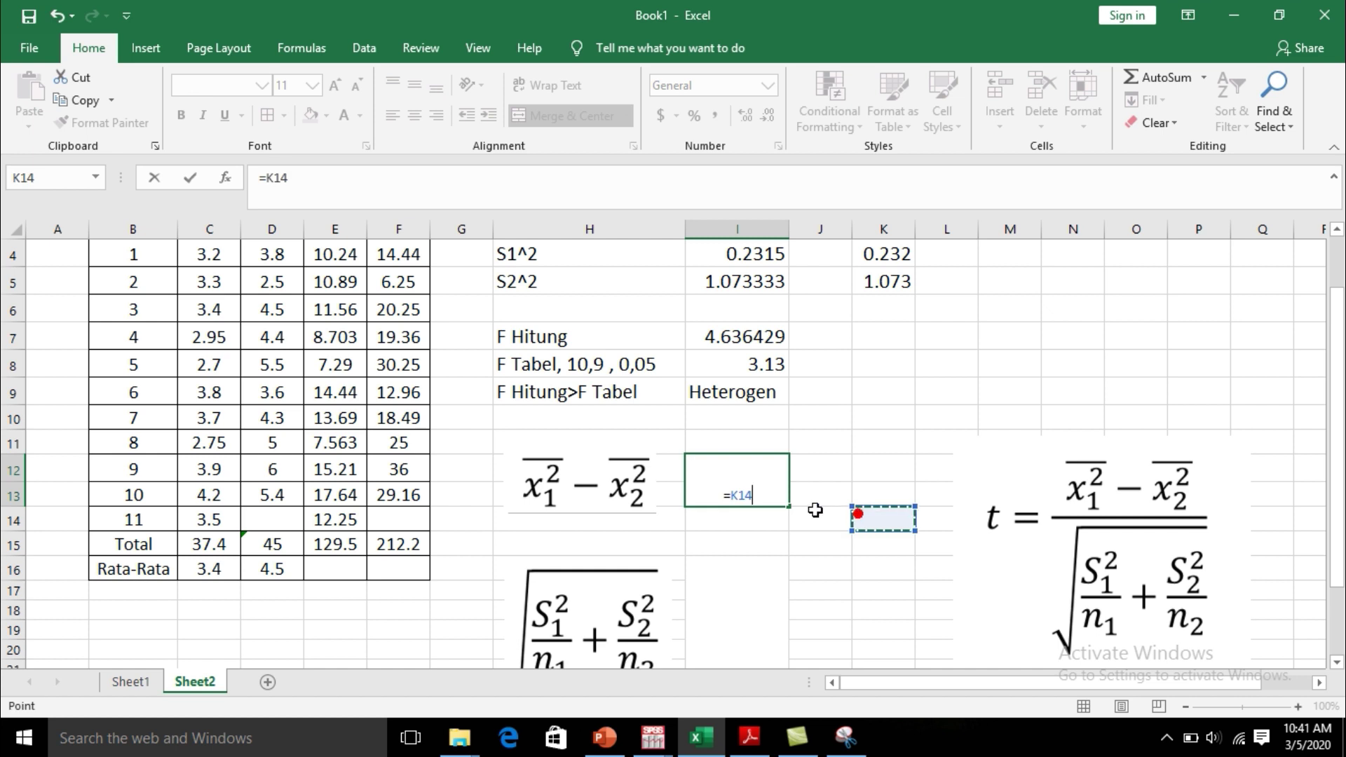
{"action": "key", "text": "BackSpace"}
{"action": "key", "text": "BackSpace"}
{"action": "key", "text": "BackSpace"}
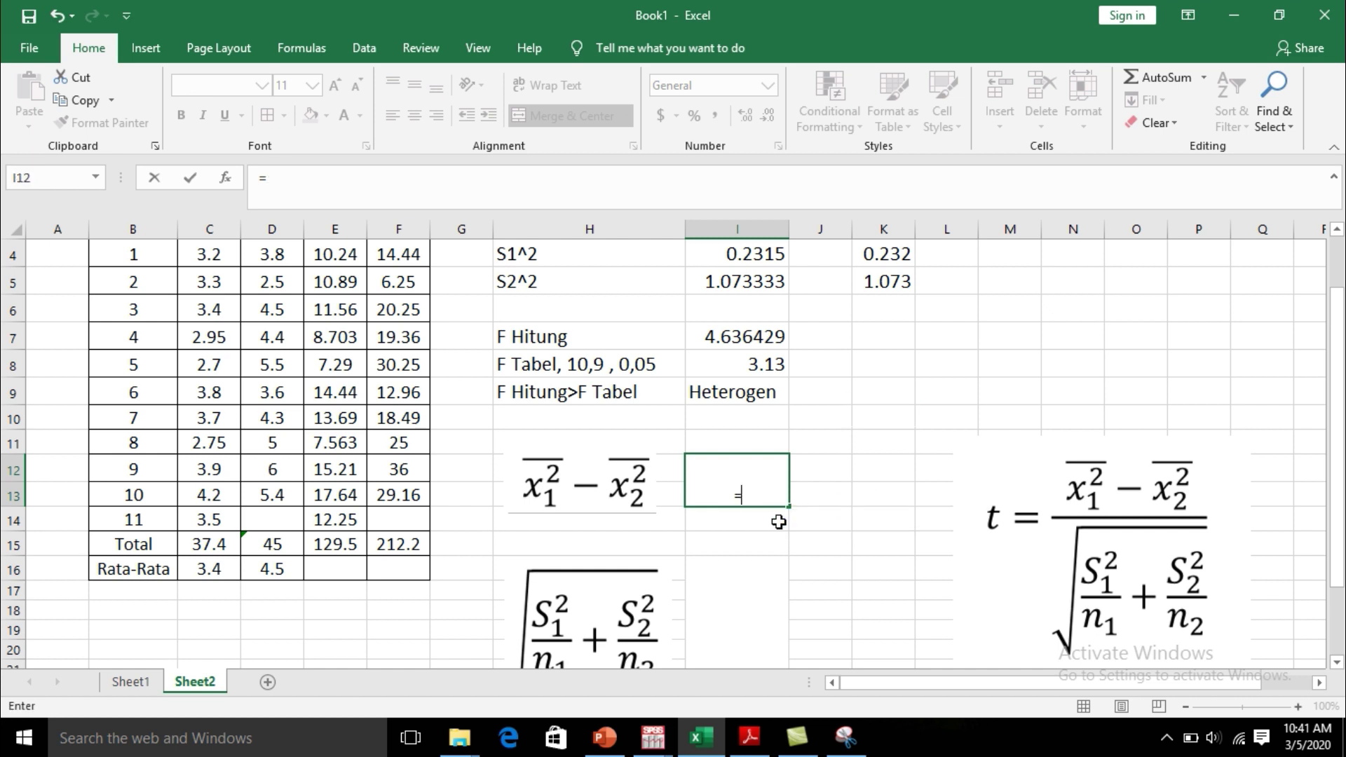
{"action": "left_click", "coordinate": [221, 569]}
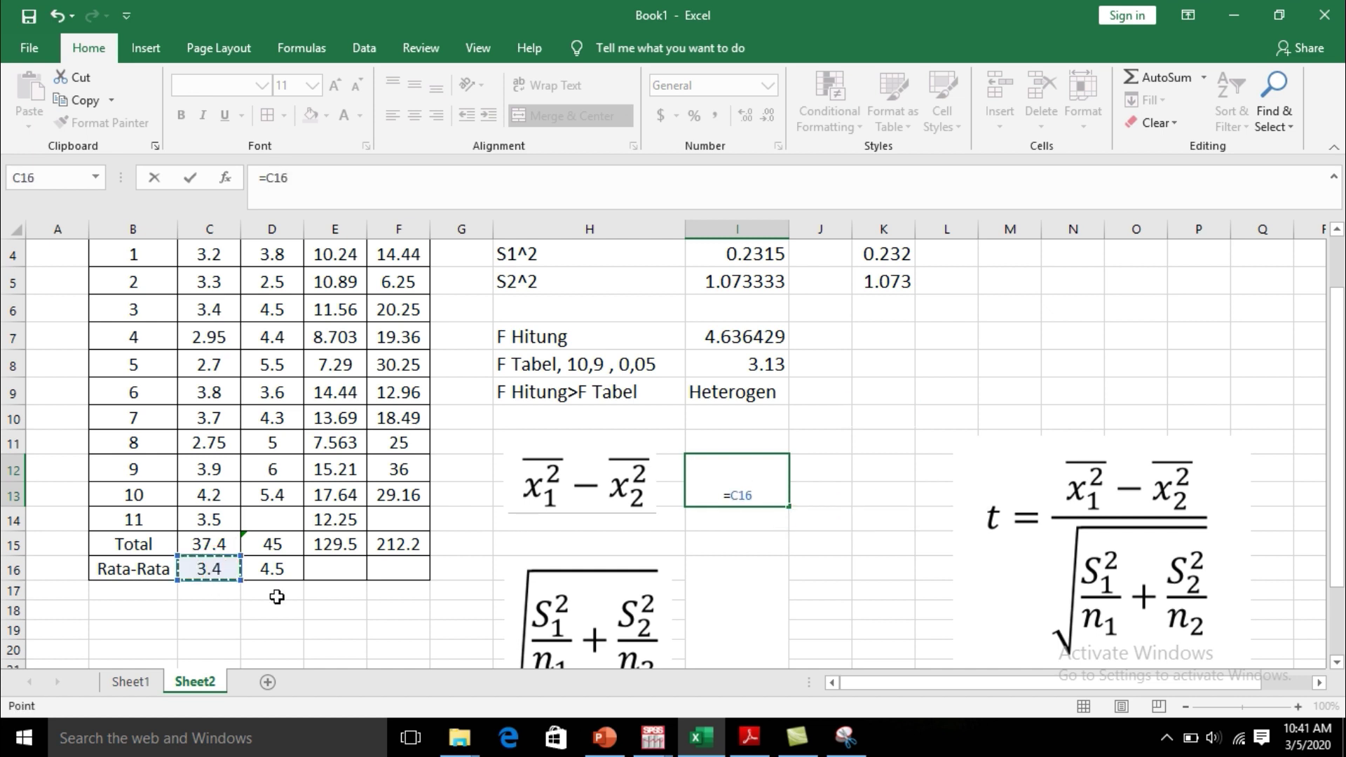
{"action": "type", "text": "-"}
{"action": "left_click", "coordinate": [284, 570]}
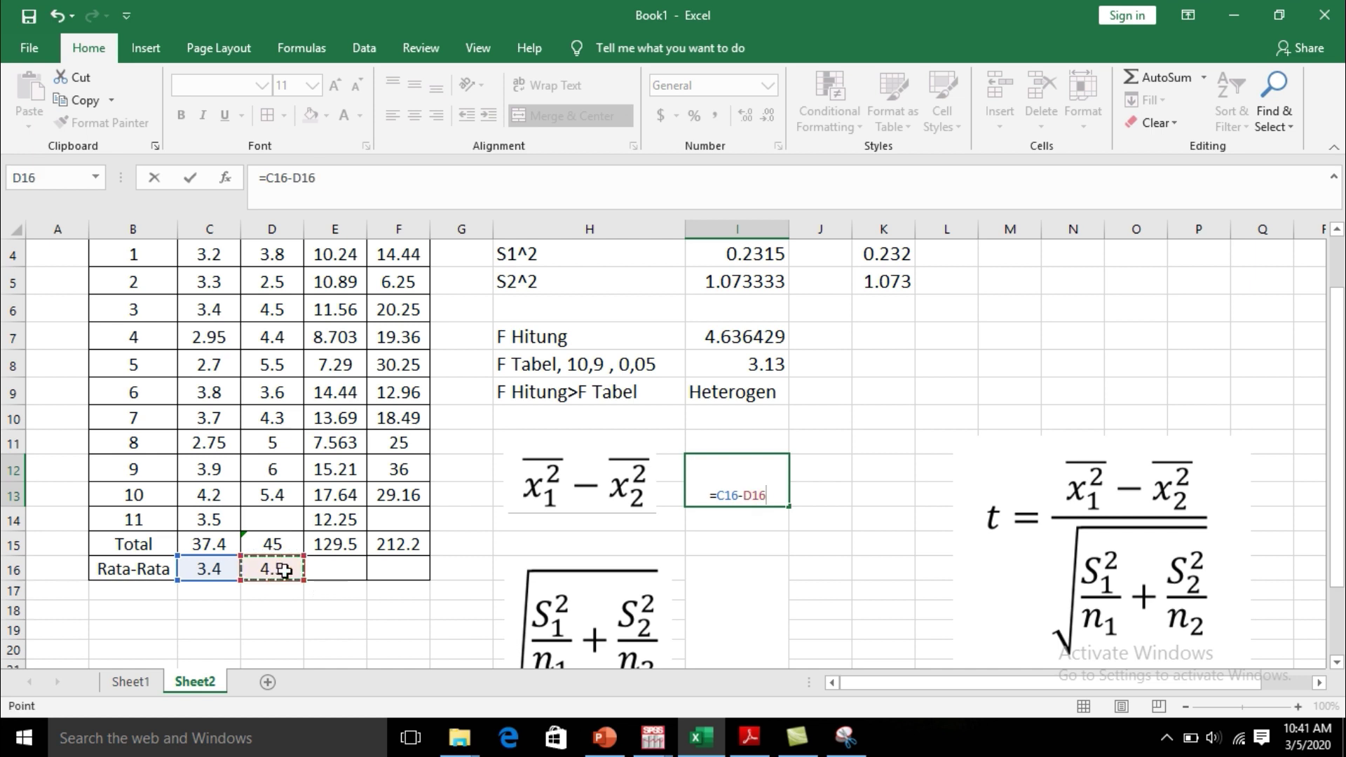
{"action": "key", "text": "Return"}
Step: Align the mean difference in merged cell I12 to the vertical middle and set its font size to 14
{"action": "left_click", "coordinate": [758, 485]}
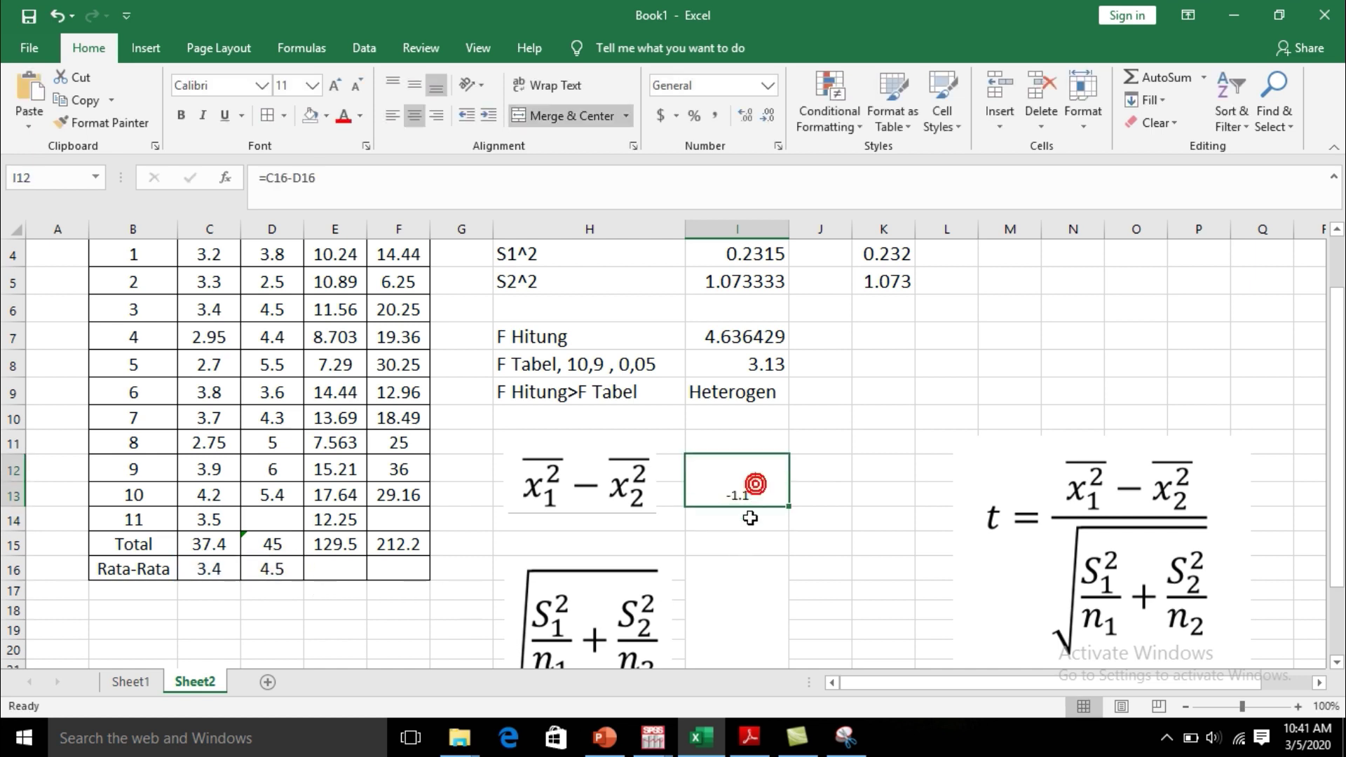
{"action": "left_click", "coordinate": [416, 81]}
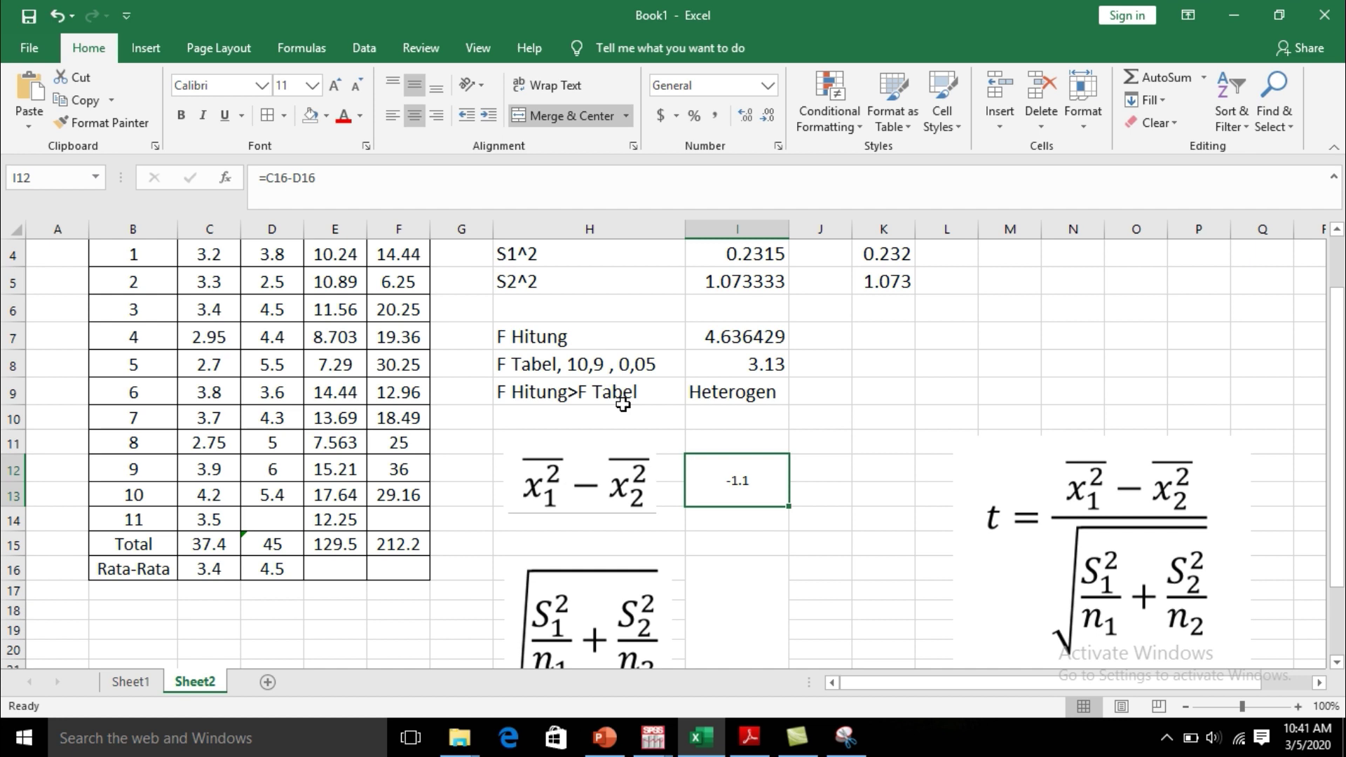
{"action": "left_click", "coordinate": [263, 86]}
{"action": "left_click", "coordinate": [266, 86]}
{"action": "left_click", "coordinate": [312, 85]}
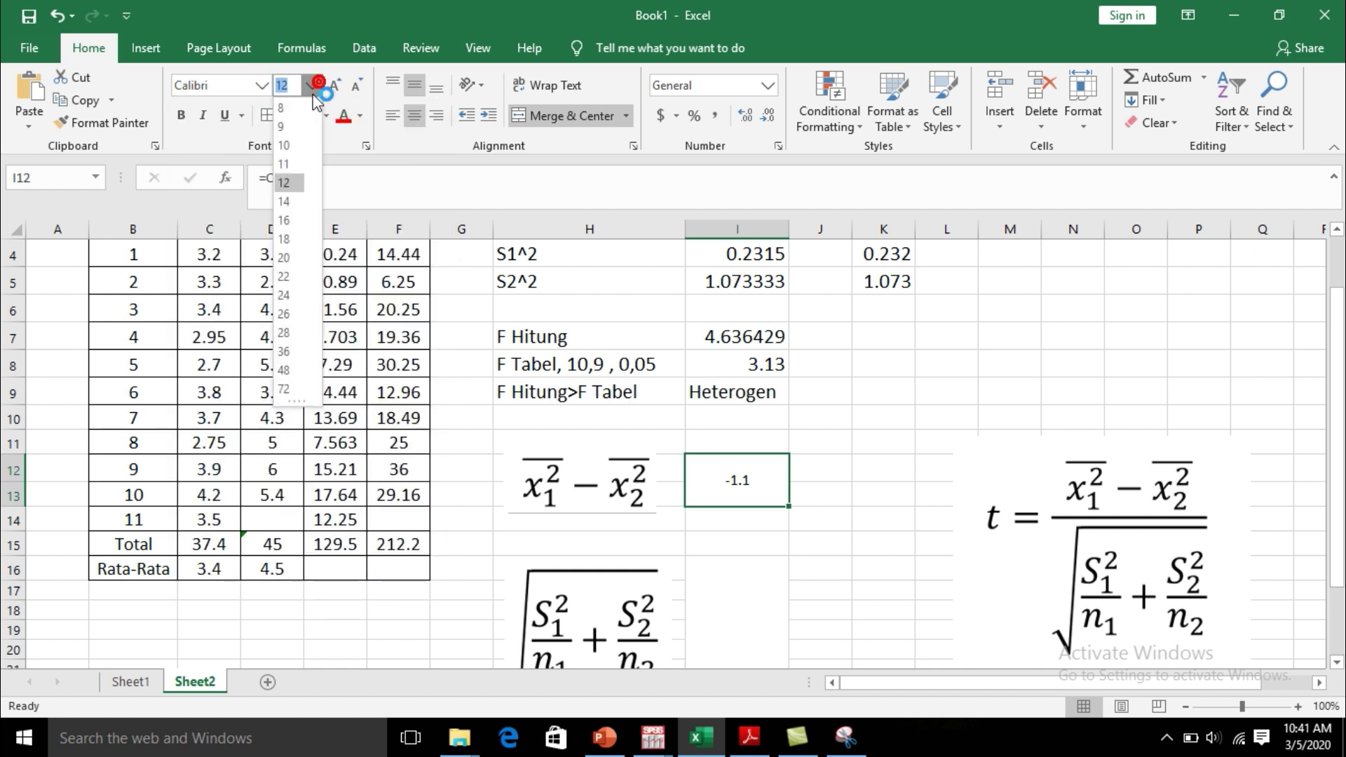
{"action": "left_click", "coordinate": [288, 203]}
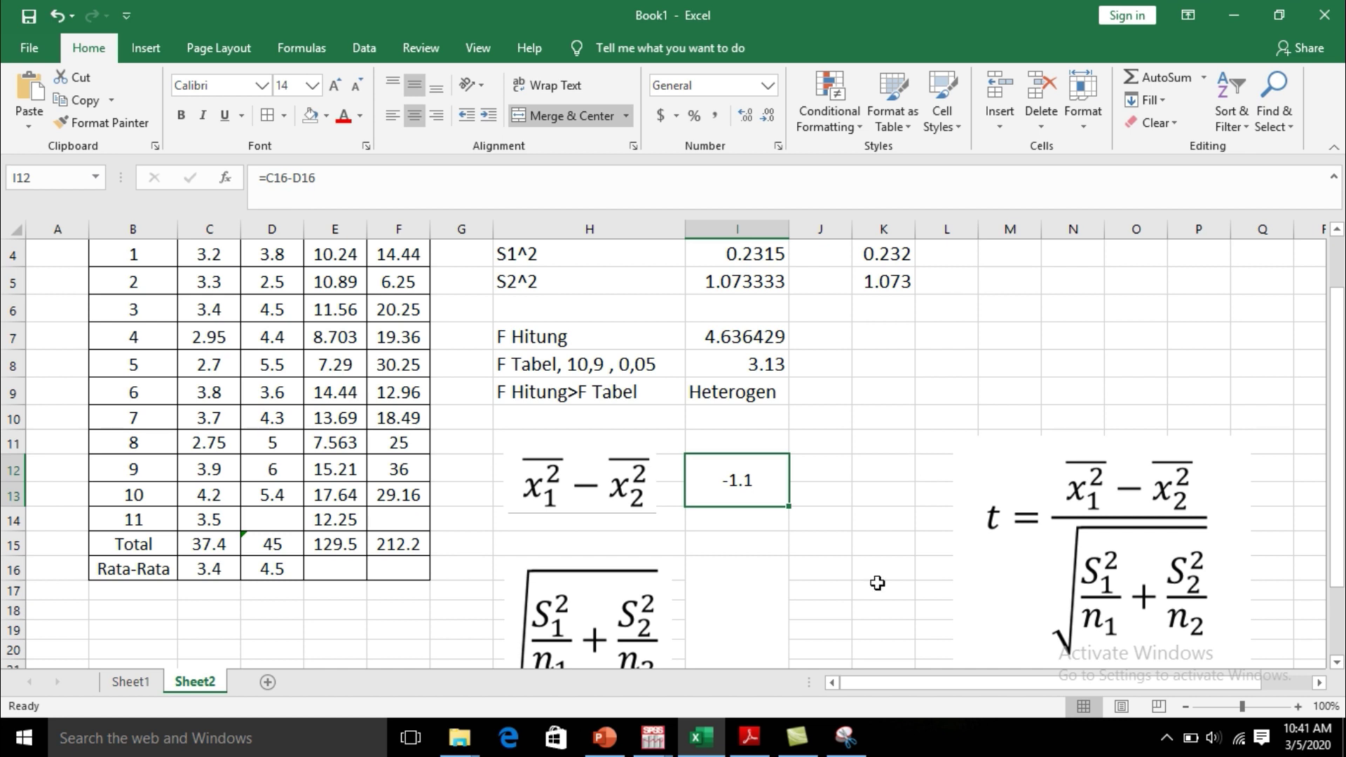
Step: Set the font size of merged cell I16 beside the denominator image to 14
{"action": "left_click", "coordinate": [771, 635]}
{"action": "left_click", "coordinate": [311, 85]}
{"action": "left_click", "coordinate": [288, 195]}
{"action": "left_click", "coordinate": [951, 467]}
{"action": "scroll", "coordinate": [912, 465], "scroll_direction": "down", "scroll_amount": 1}
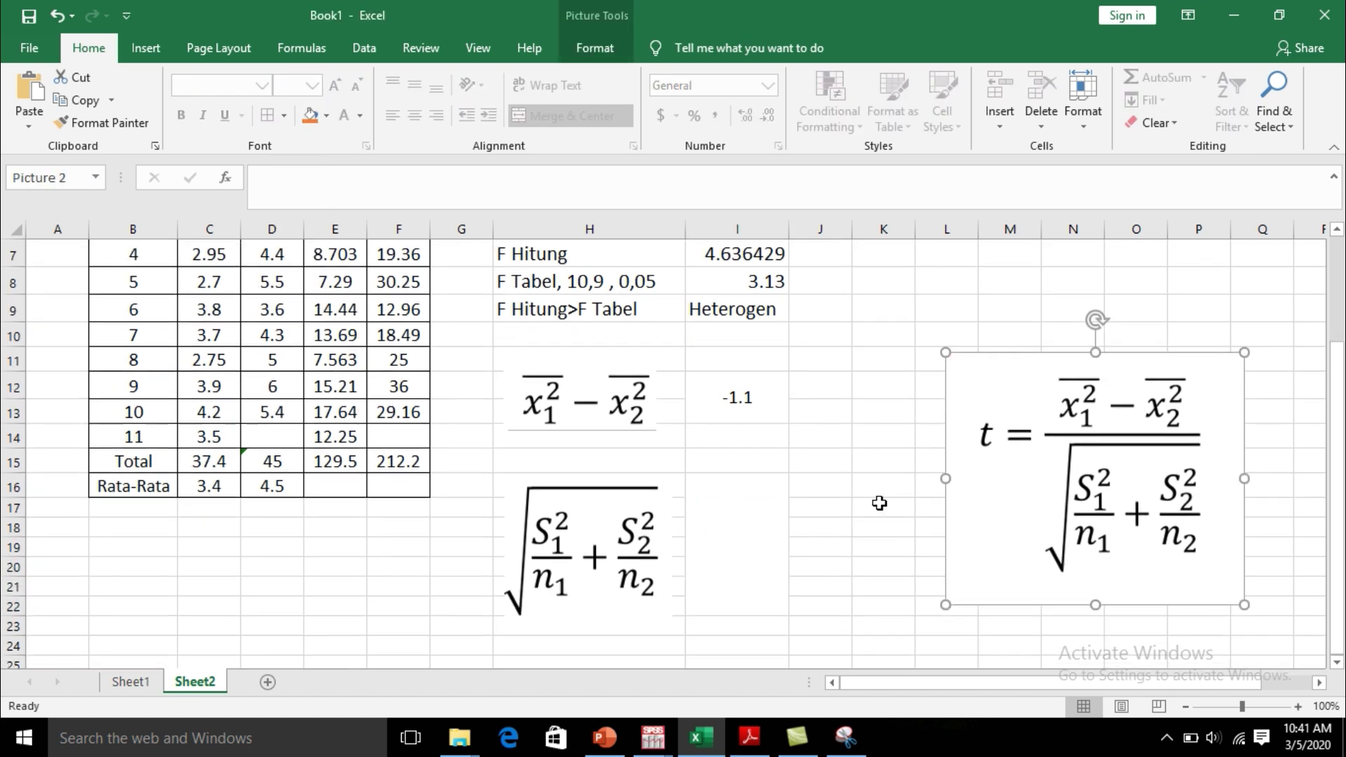
Step: Align the content of merged cell I16 to the vertical middle
{"action": "left_click", "coordinate": [756, 547]}
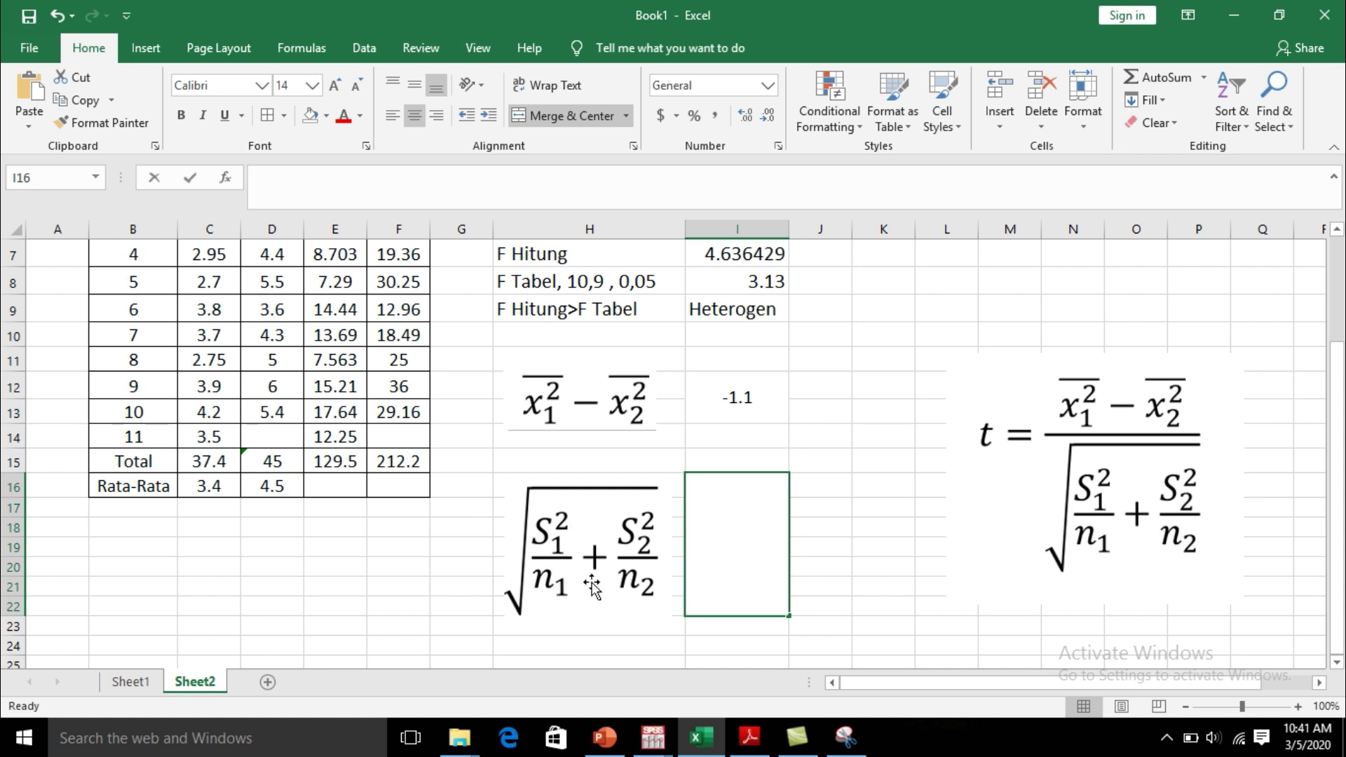
{"action": "type", "text": "="}
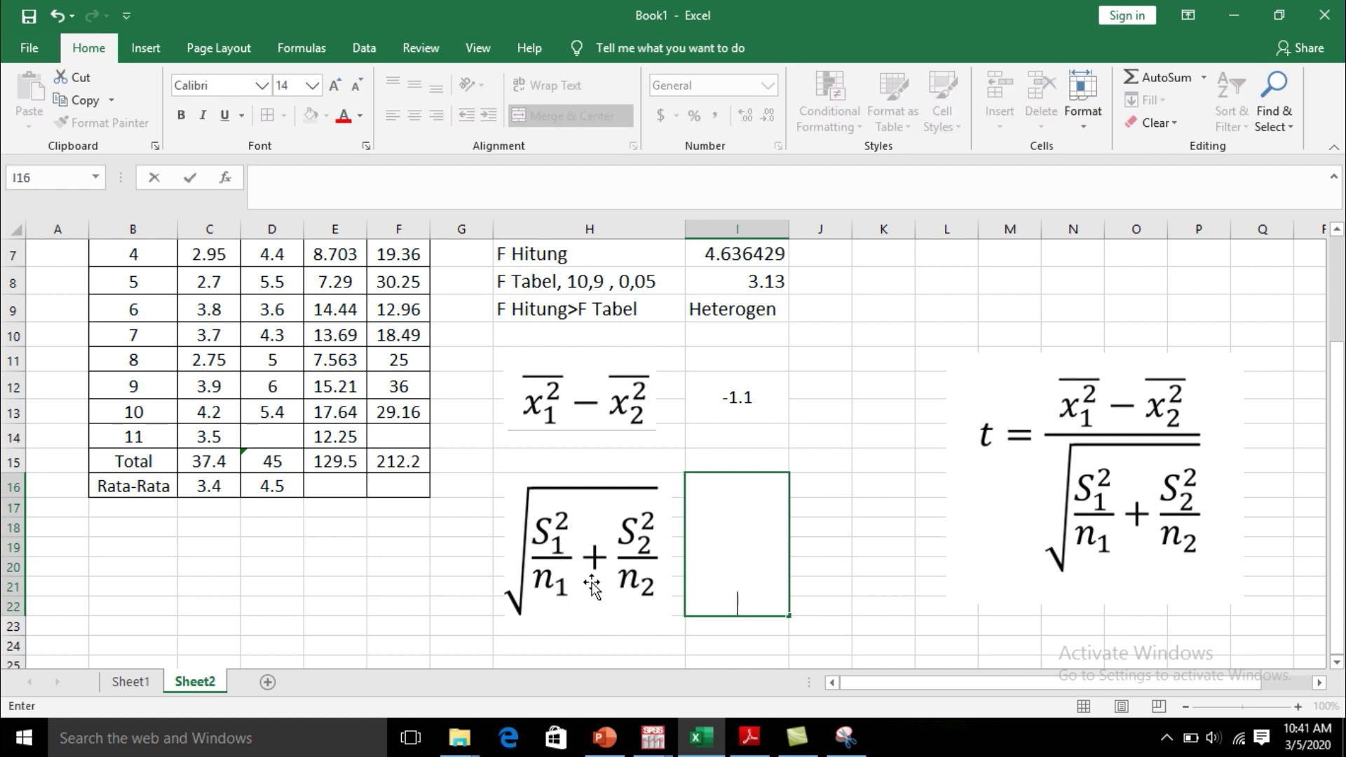
{"action": "key", "text": "Escape"}
{"action": "left_click", "coordinate": [849, 602]}
{"action": "left_click", "coordinate": [718, 551]}
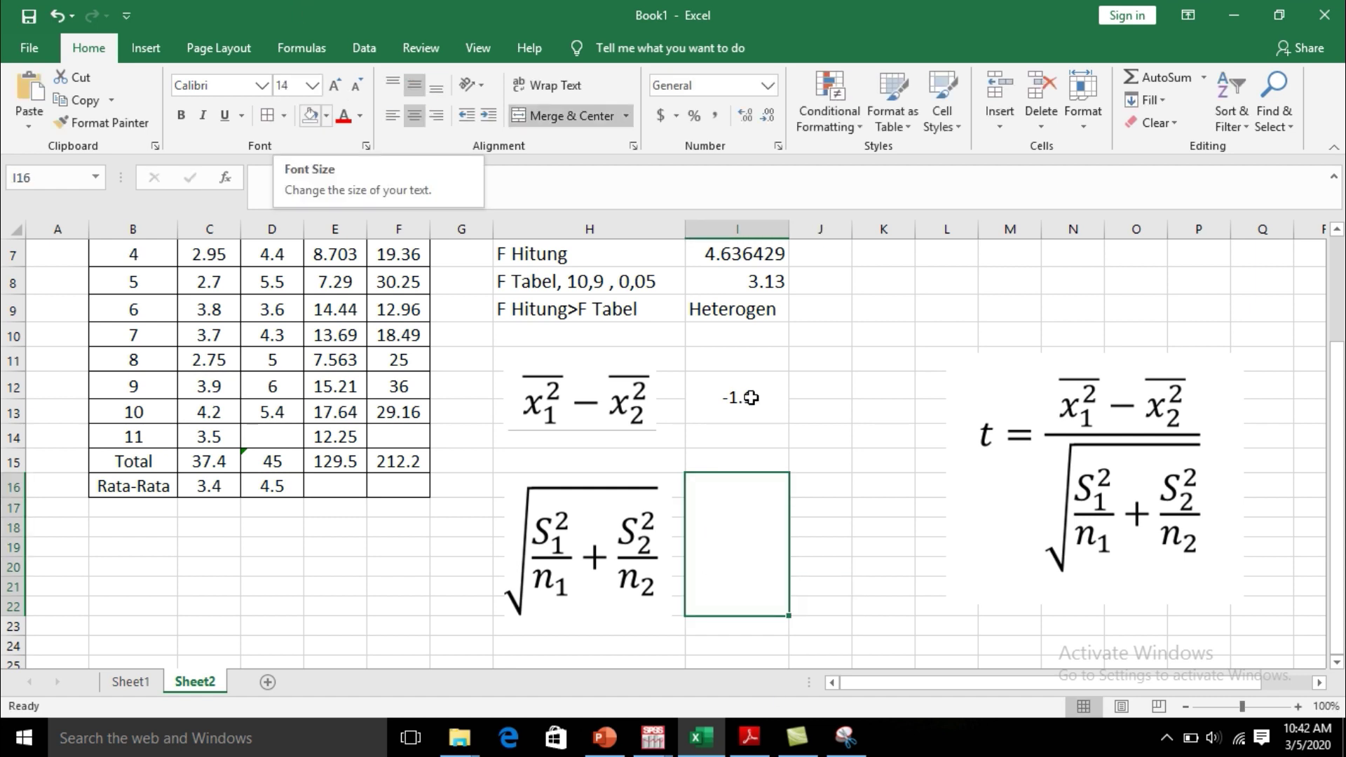
Step: Begin the square-root formula in I16 with the first variance divided by its sample size: =sqrt((I4/11)
{"action": "type", "text": "=sqr"}
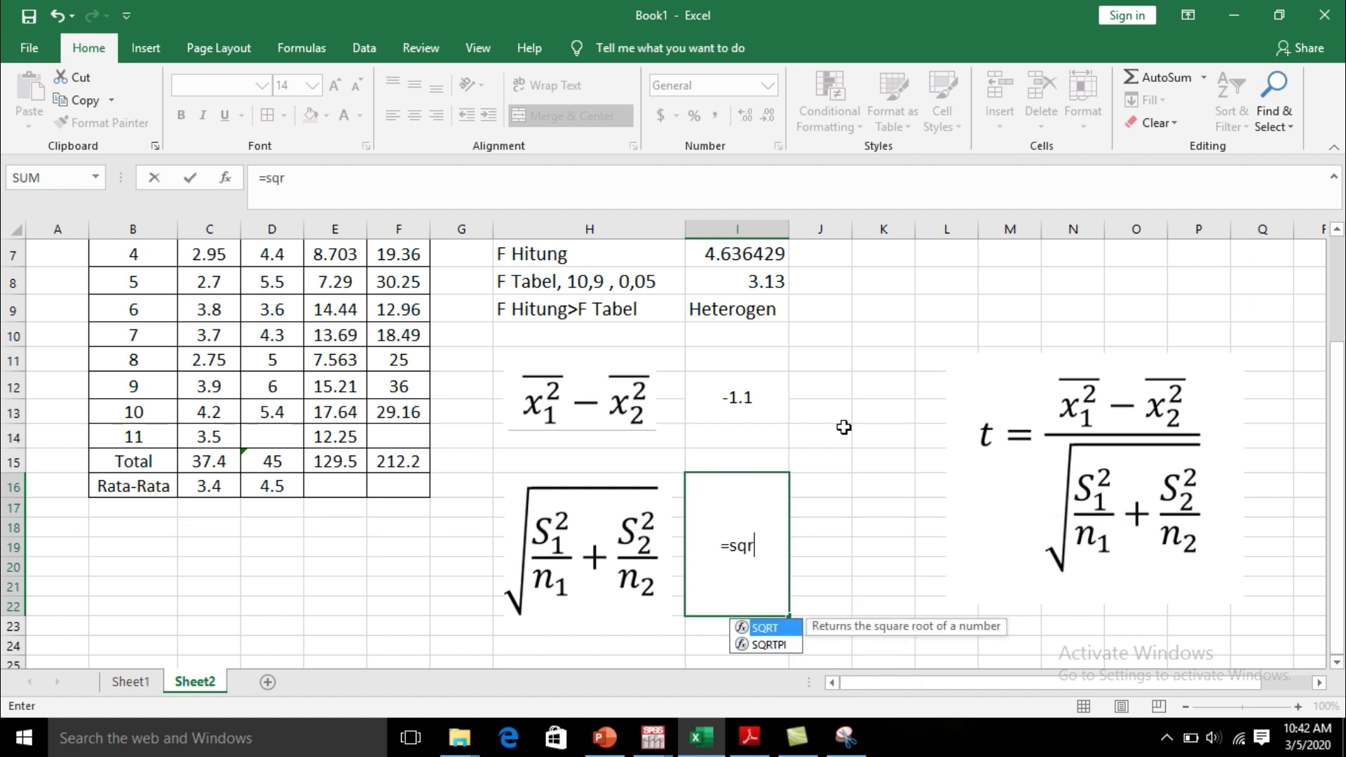
{"action": "type", "text": "t("}
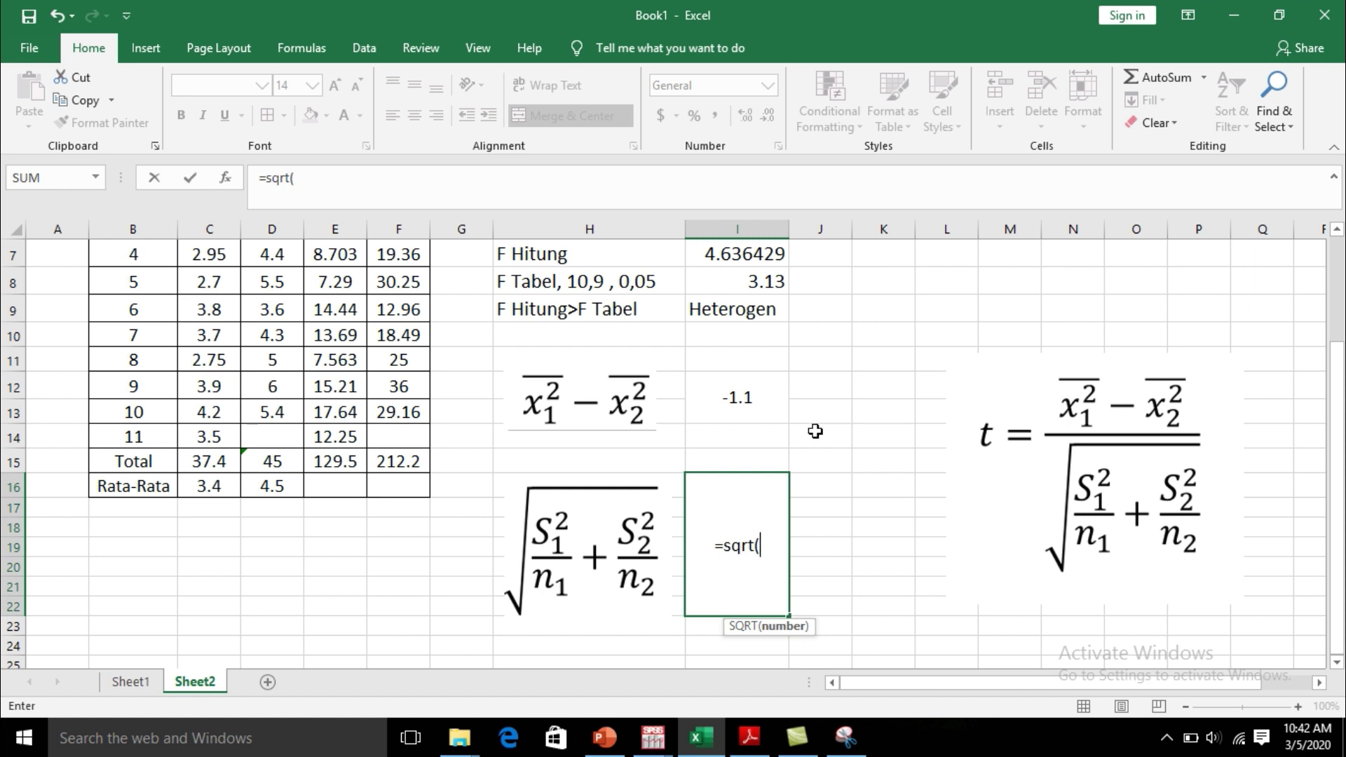
{"action": "type", "text": "("}
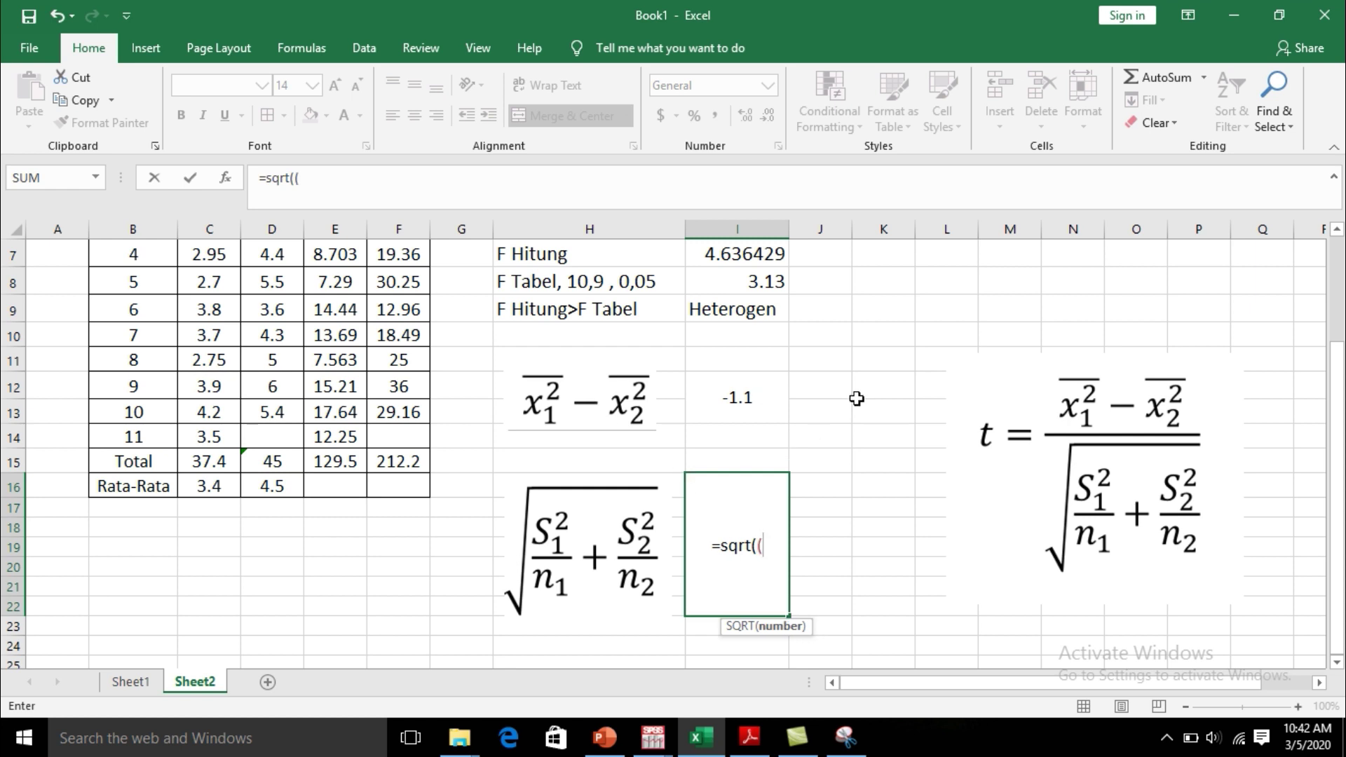
{"action": "scroll", "coordinate": [806, 449], "scroll_direction": "up", "scroll_amount": 1}
{"action": "scroll", "coordinate": [715, 421], "scroll_direction": "up", "scroll_amount": 1}
{"action": "left_click", "coordinate": [745, 325]}
{"action": "scroll", "coordinate": [839, 461], "scroll_direction": "down", "scroll_amount": 1}
{"action": "scroll", "coordinate": [840, 460], "scroll_direction": "down", "scroll_amount": 2}
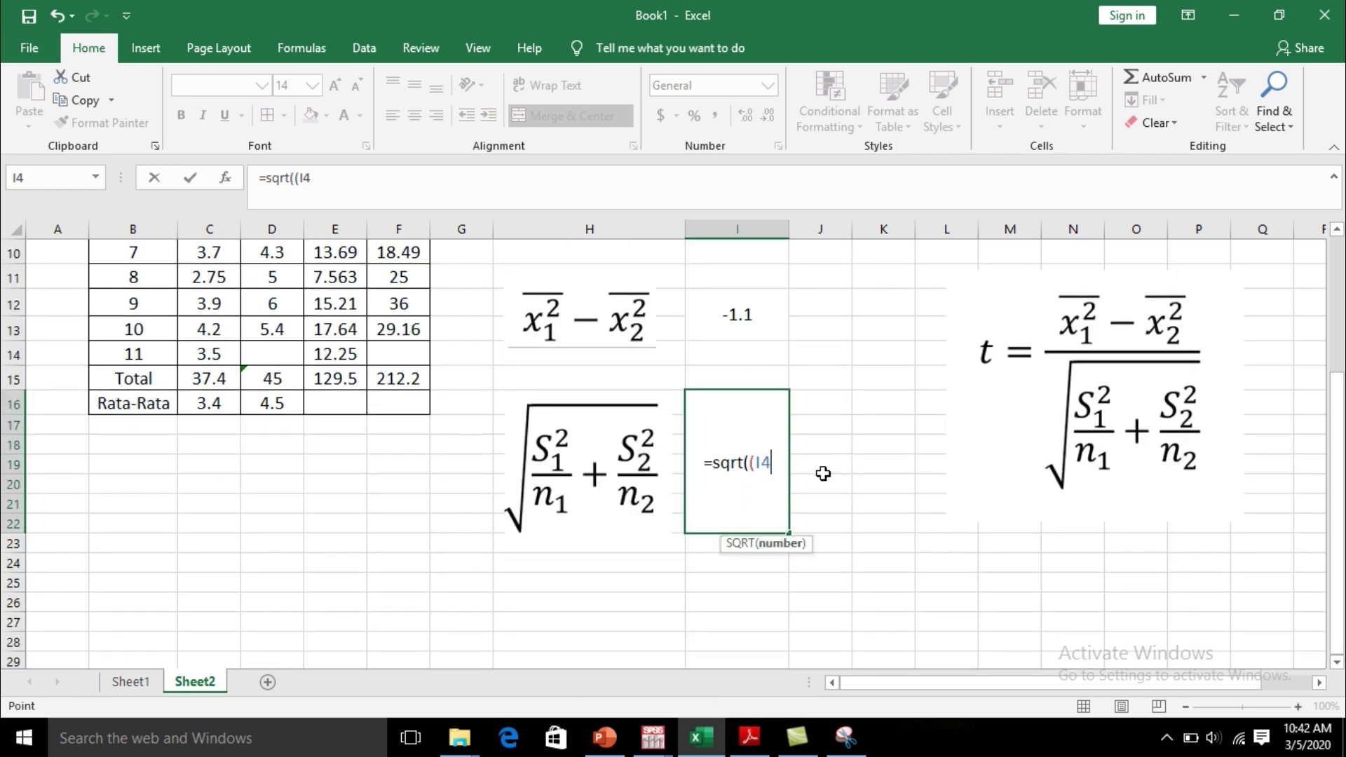
{"action": "type", "text": "/"}
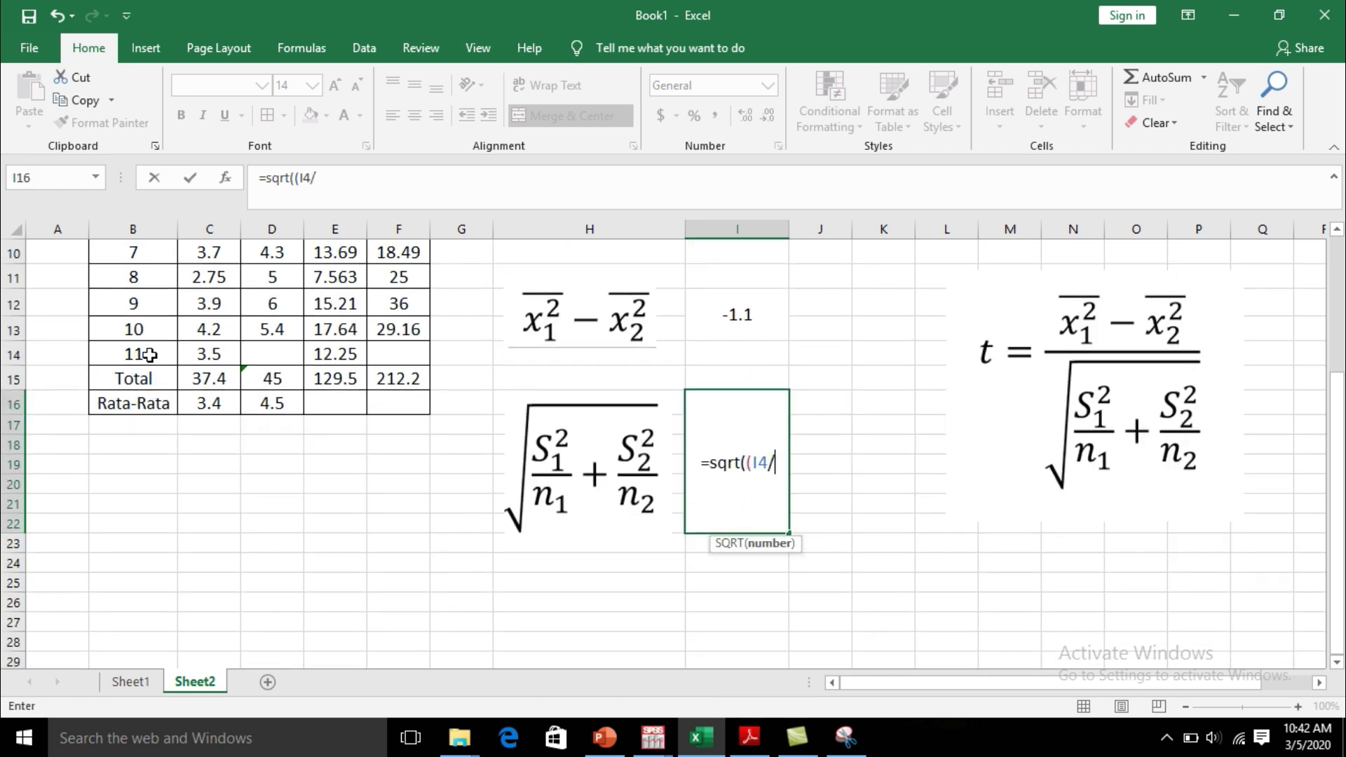
{"action": "type", "text": "11"}
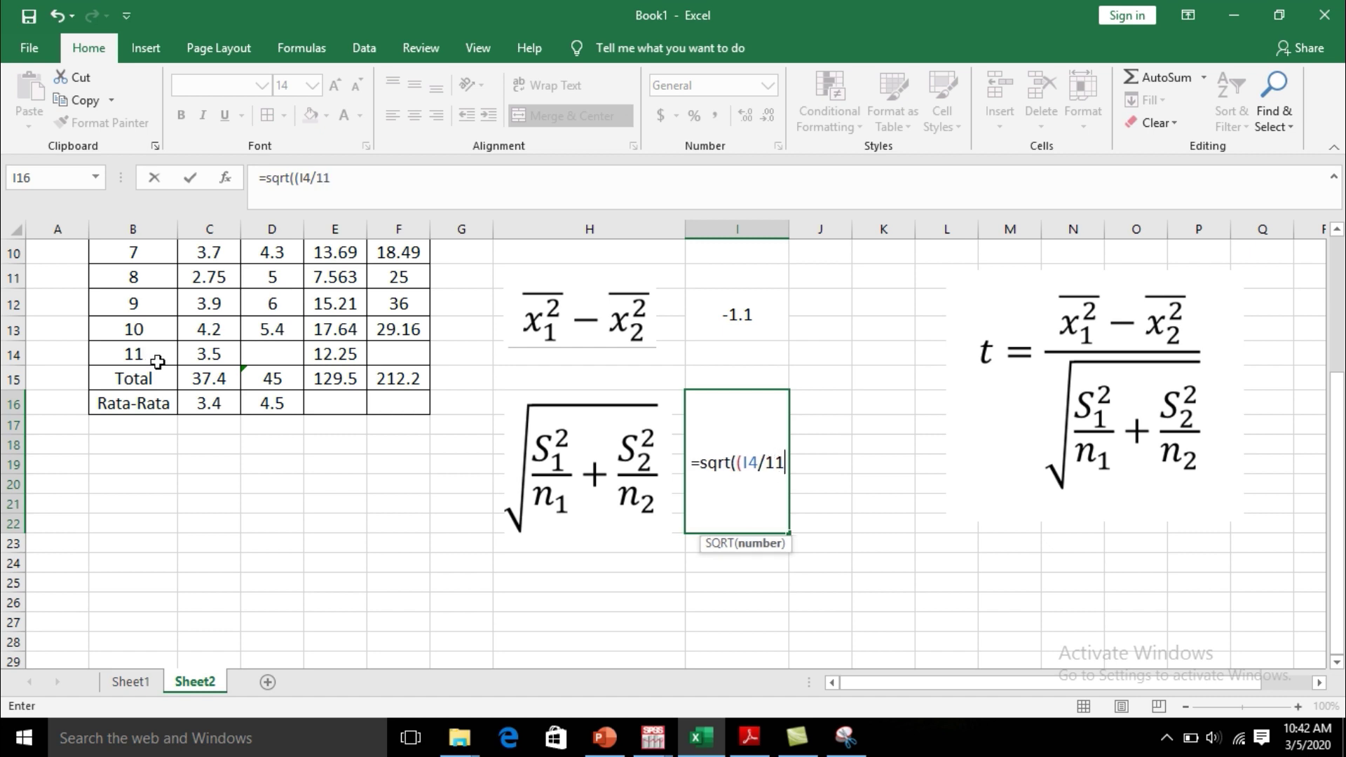
{"action": "type", "text": ")"}
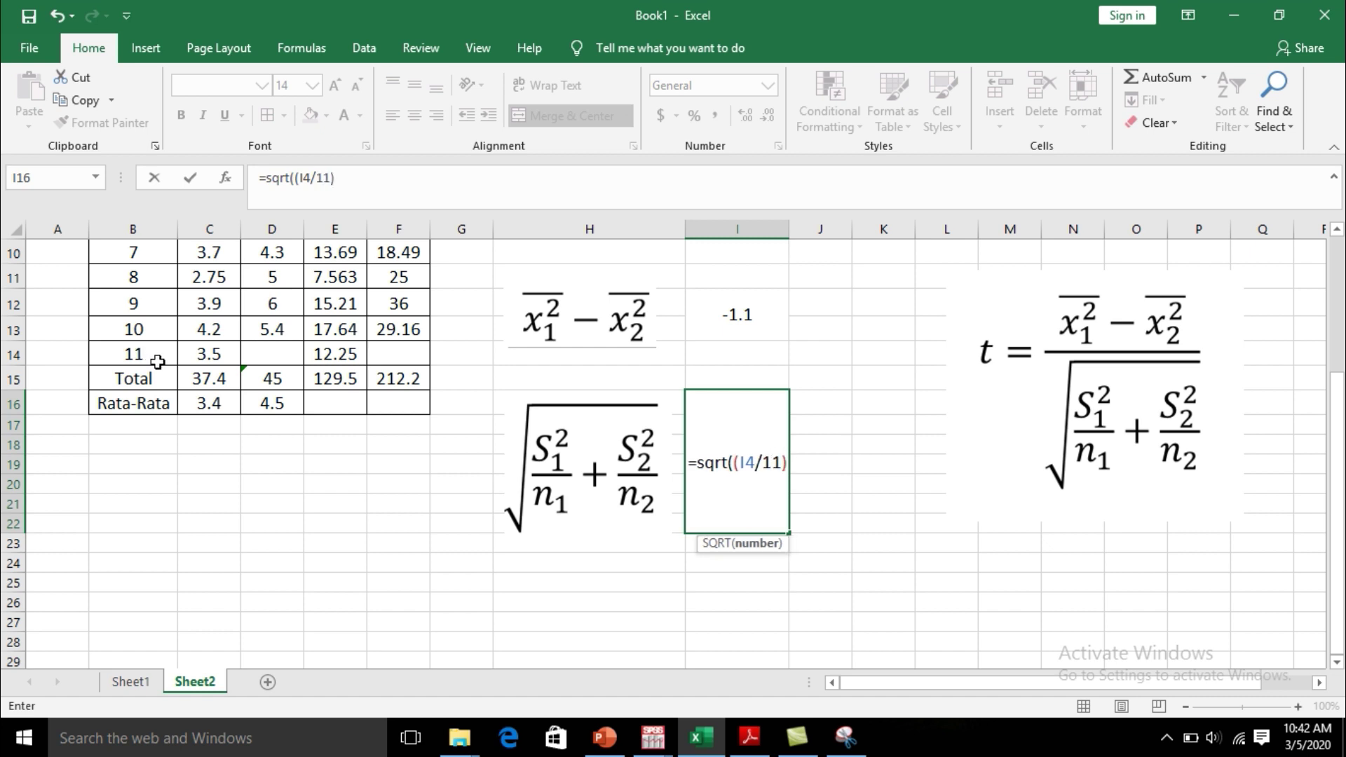
Step: Add the second variance divided by 10 and complete the denominator formula in I16 as =sqrt((I4/11)+(I5/10))
{"action": "type", "text": "+("}
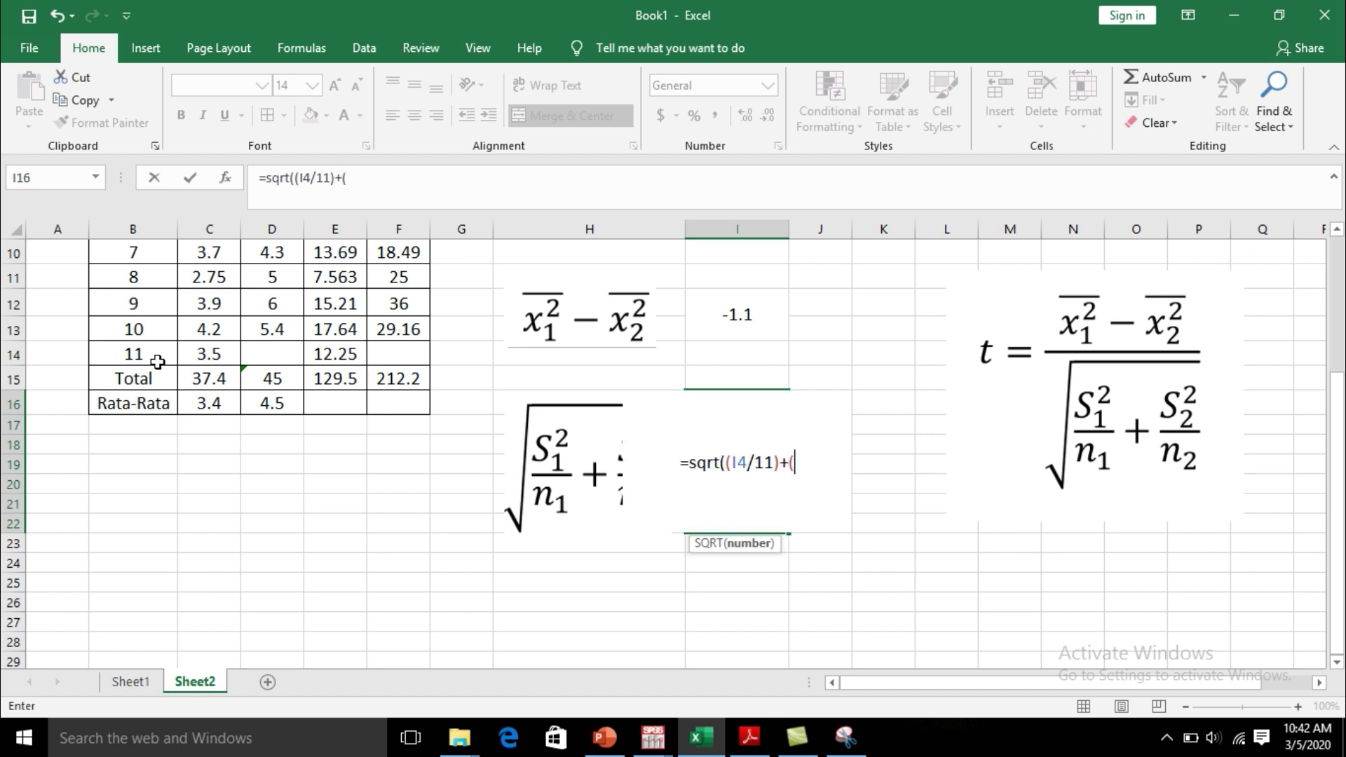
{"action": "scroll", "coordinate": [737, 499], "scroll_direction": "up", "scroll_amount": 2}
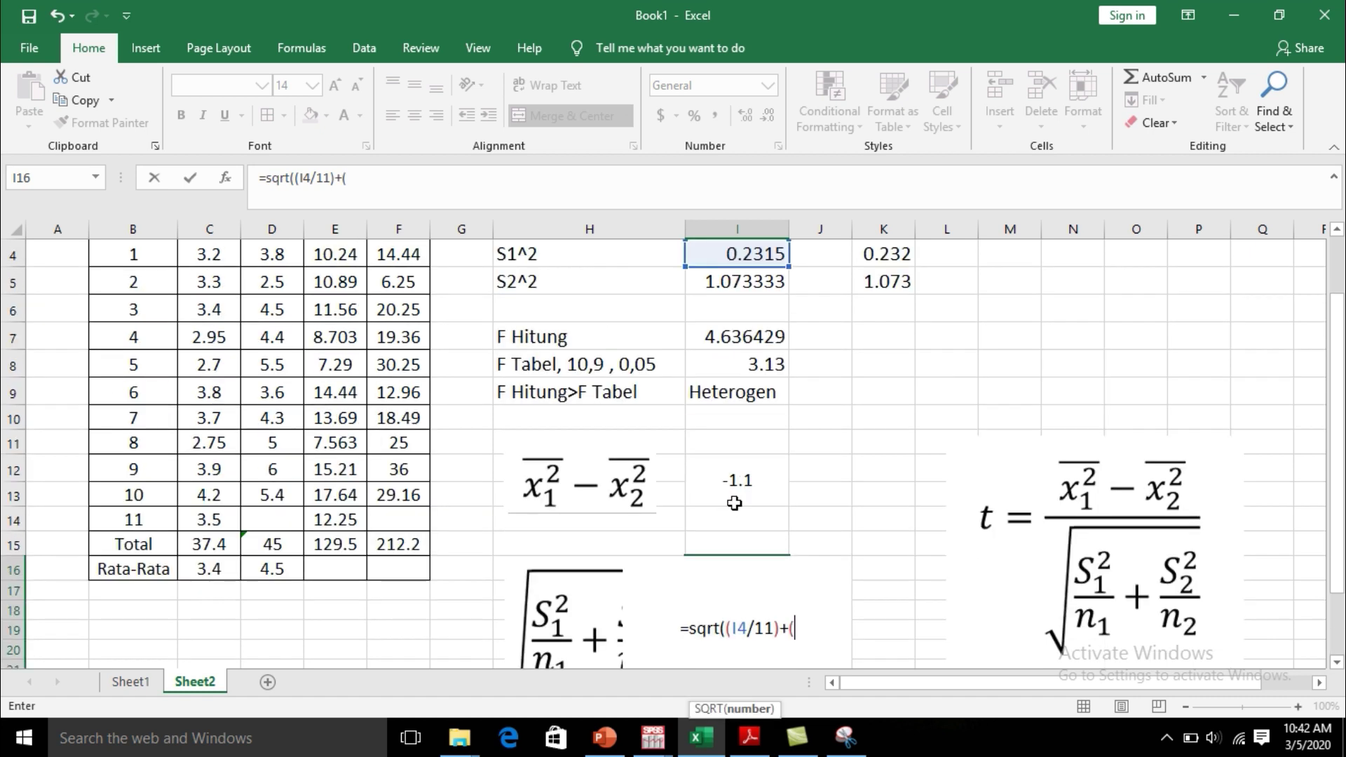
{"action": "scroll", "coordinate": [742, 497], "scroll_direction": "up", "scroll_amount": 1}
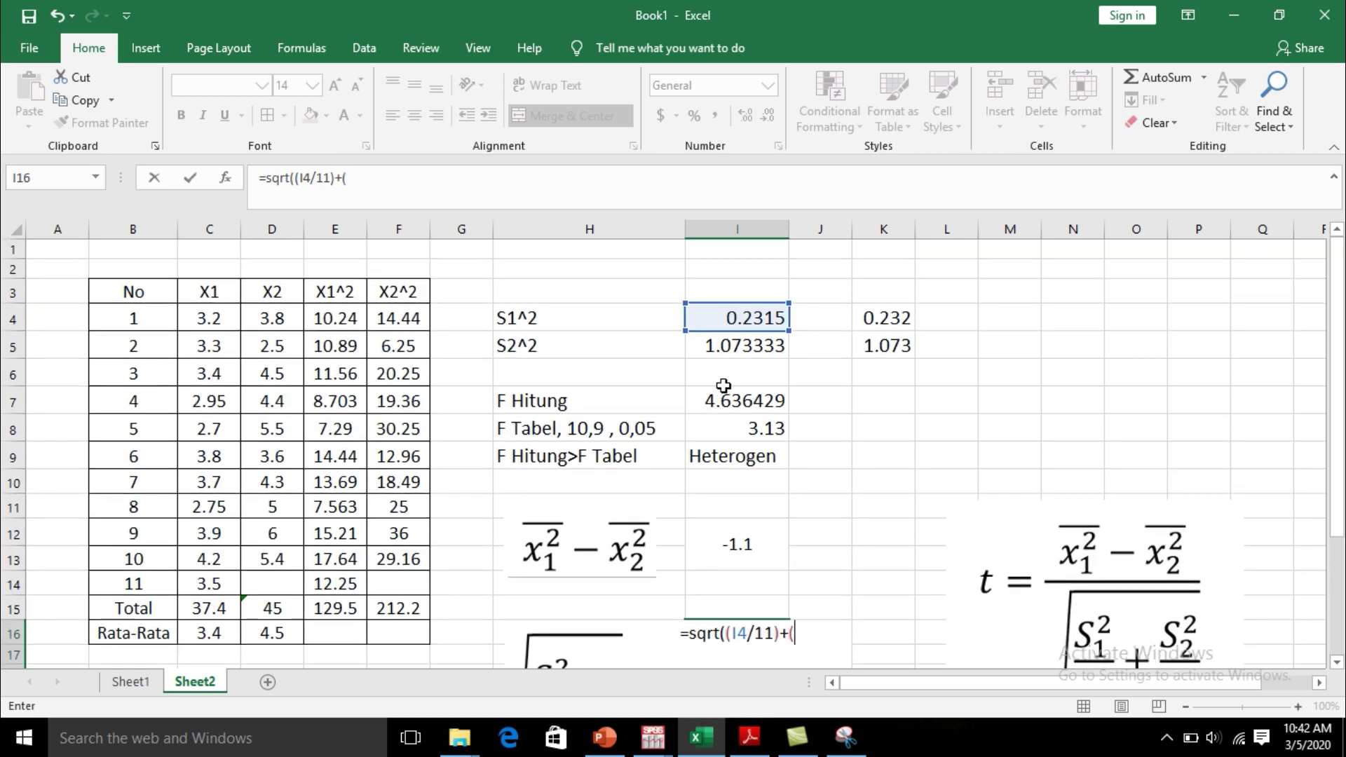
{"action": "left_click", "coordinate": [738, 347]}
{"action": "scroll", "coordinate": [728, 395], "scroll_direction": "down", "scroll_amount": 2}
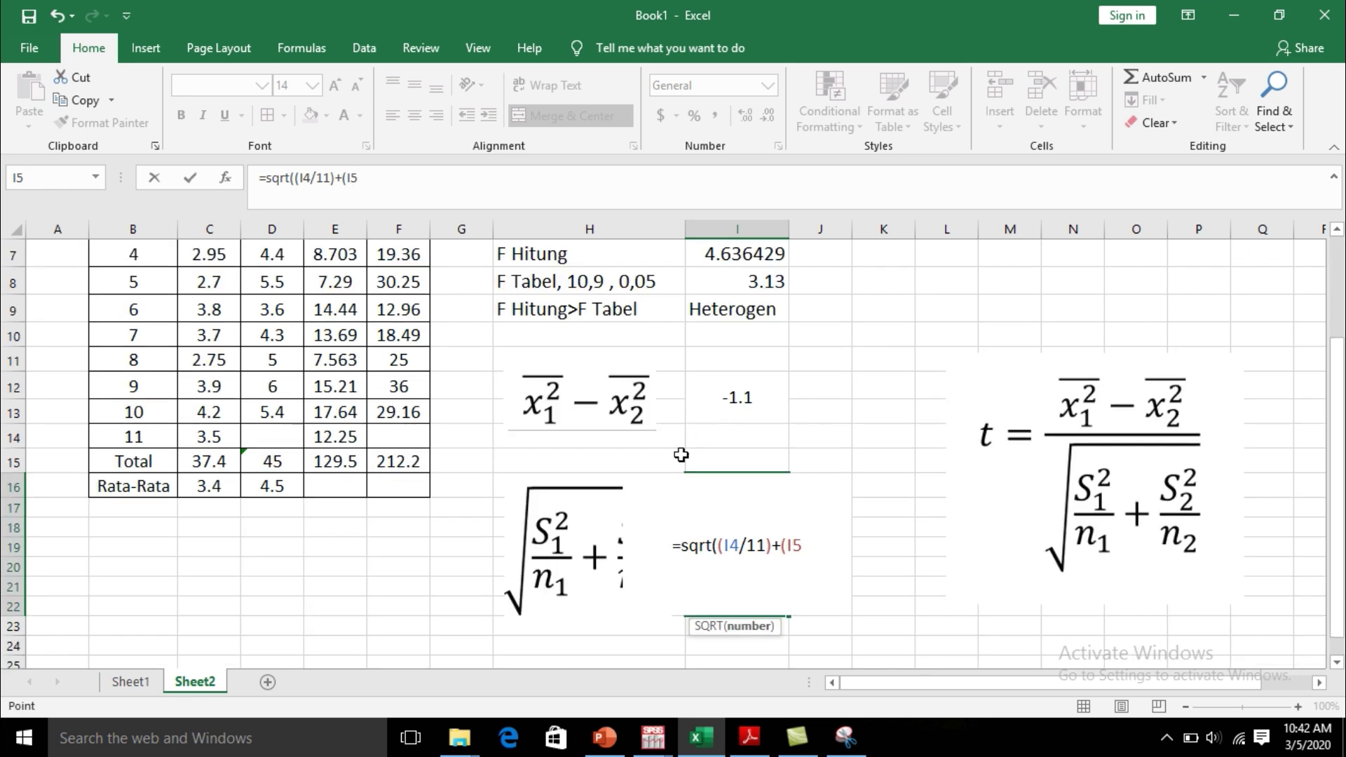
{"action": "type", "text": "/"}
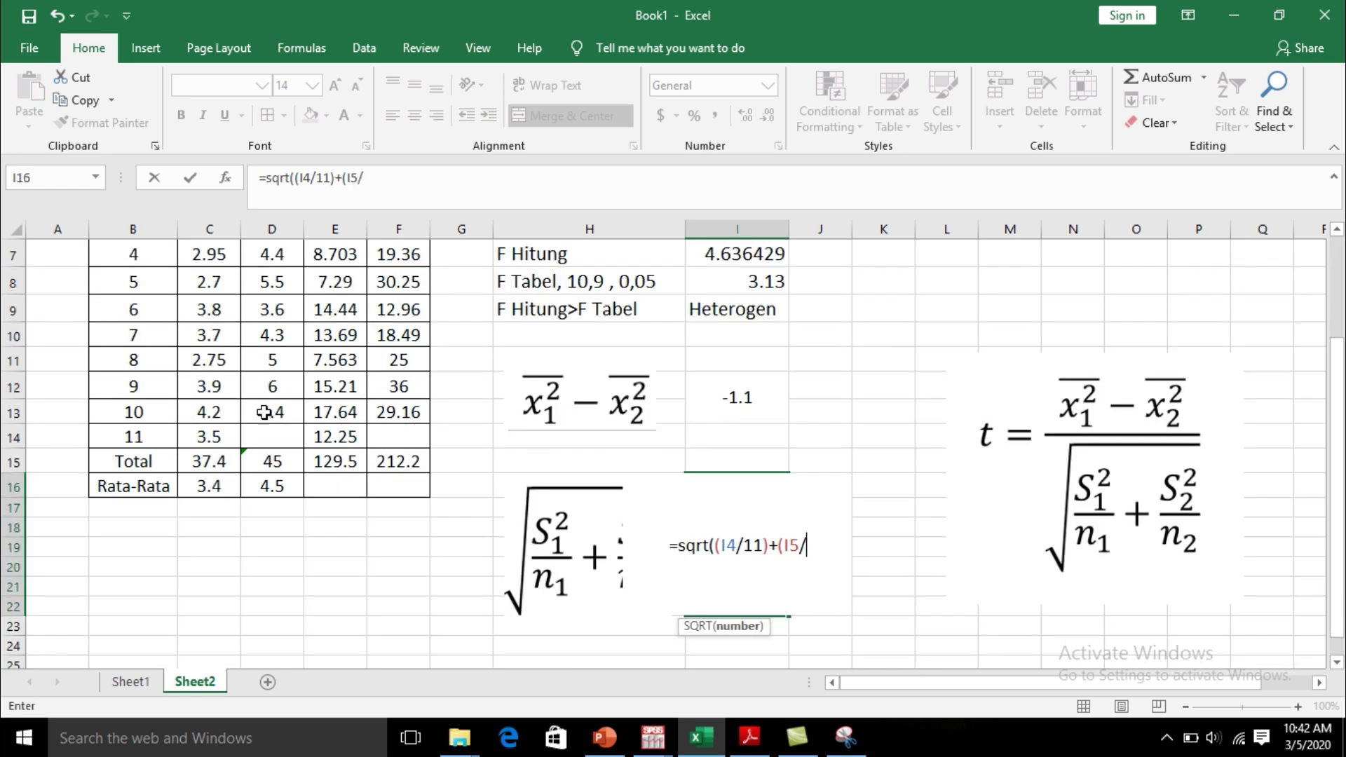
{"action": "scroll", "coordinate": [258, 427], "scroll_direction": "up", "scroll_amount": 1}
{"action": "scroll", "coordinate": [156, 559], "scroll_direction": "down", "scroll_amount": 2}
{"action": "type", "text": "10"}
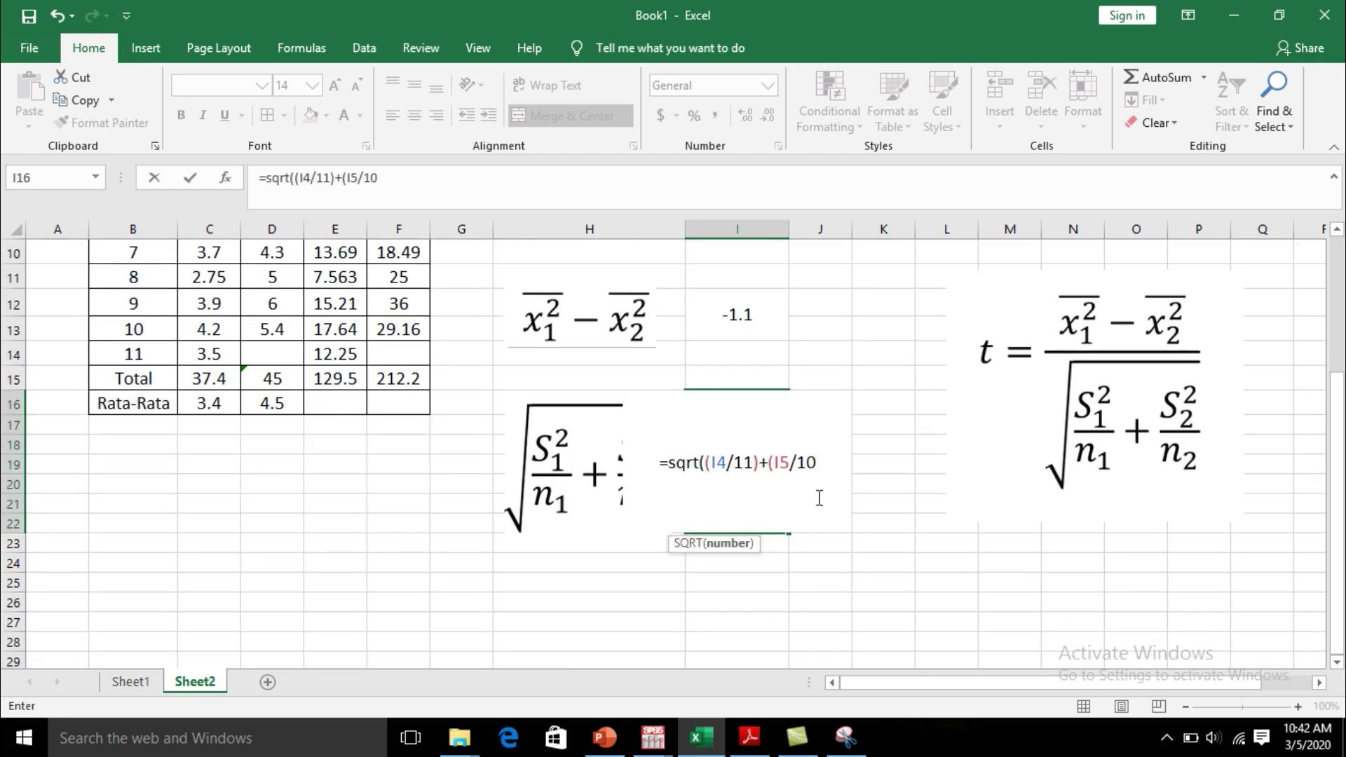
{"action": "type", "text": ")"}
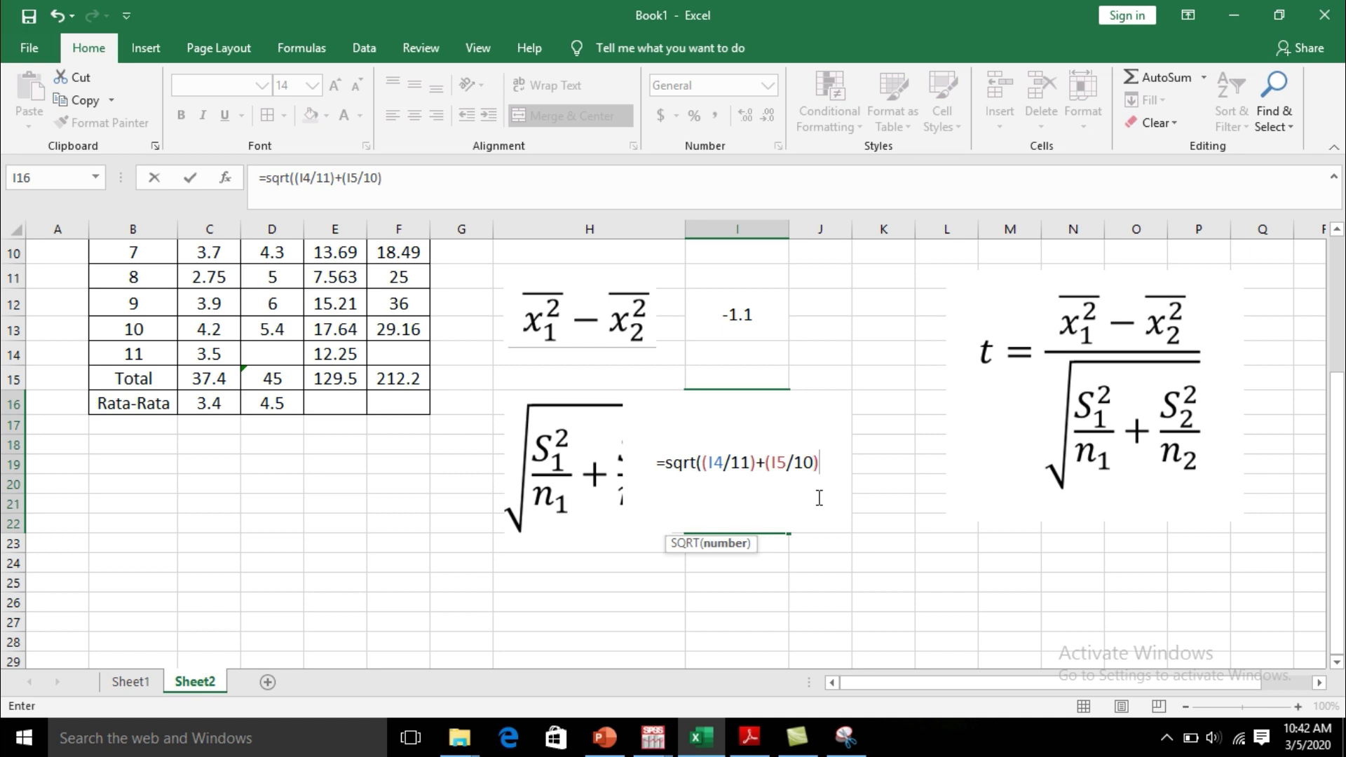
{"action": "type", "text": ")"}
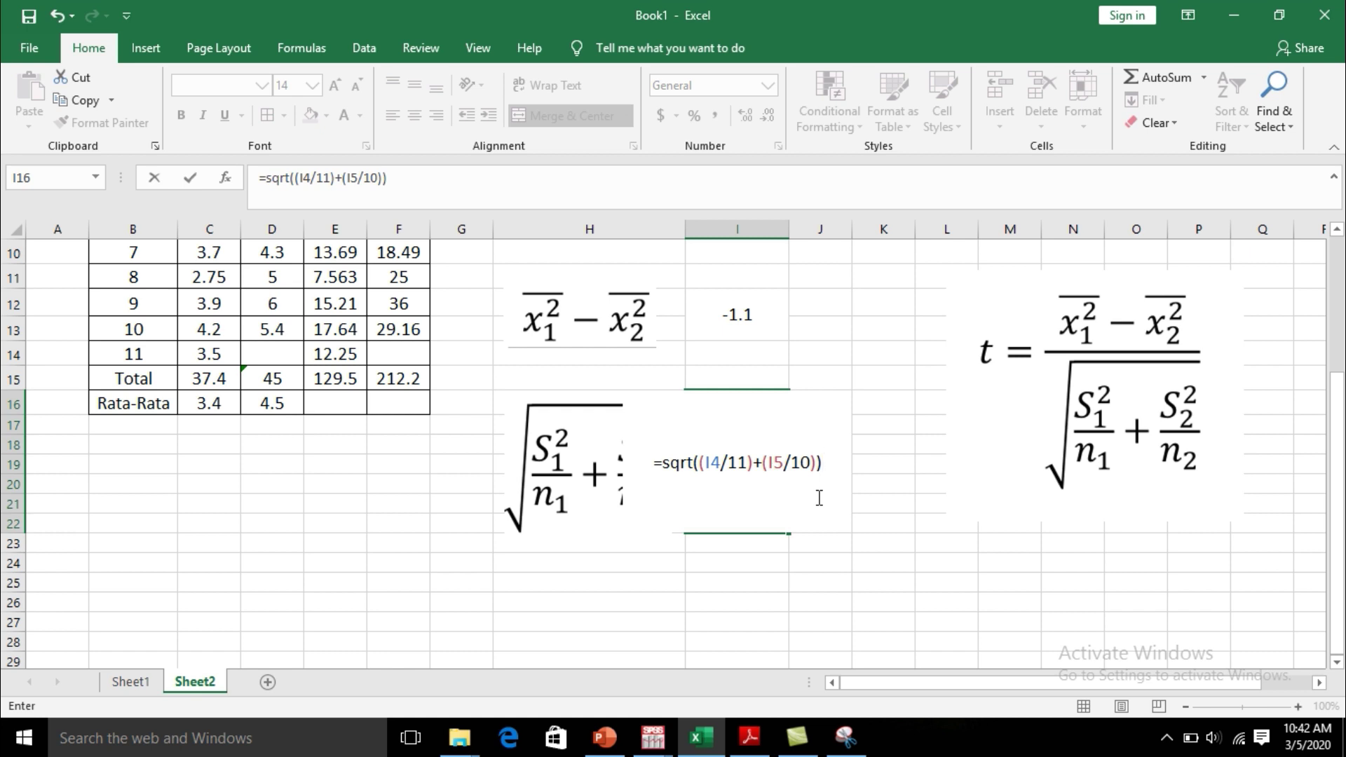
{"action": "key", "text": "Return"}
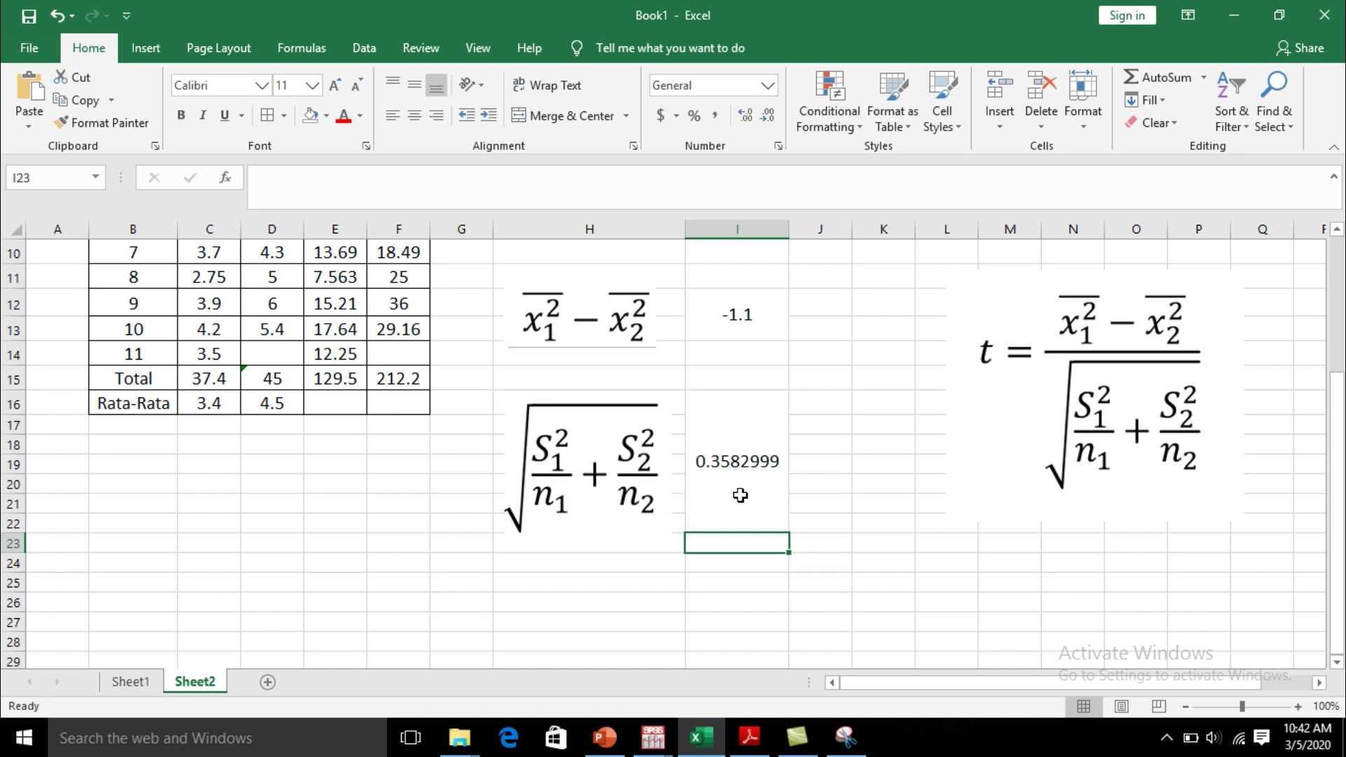
Step: Label cell H25 "T Hitung" in font size 14, centred horizontally
{"action": "left_click", "coordinate": [565, 585]}
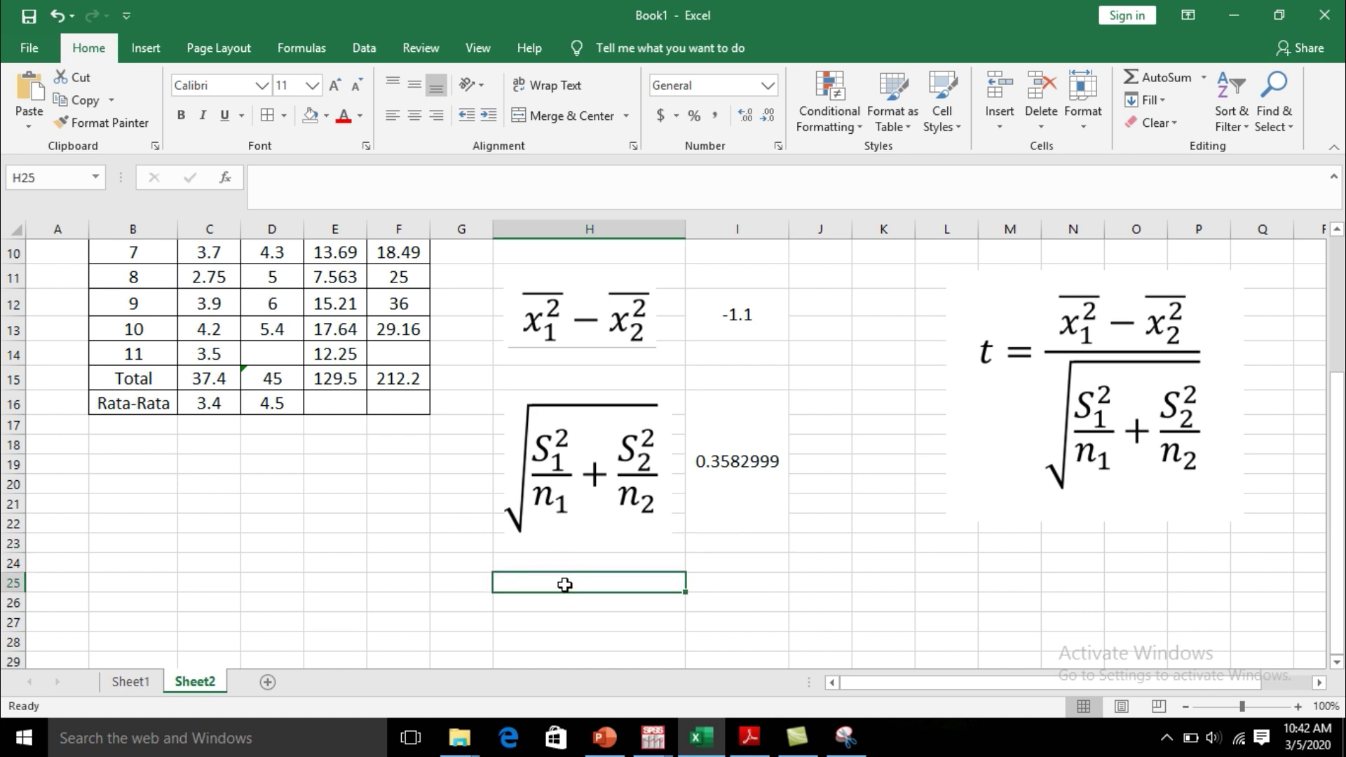
{"action": "type", "text": "T Hitung"}
{"action": "left_click", "coordinate": [593, 586]}
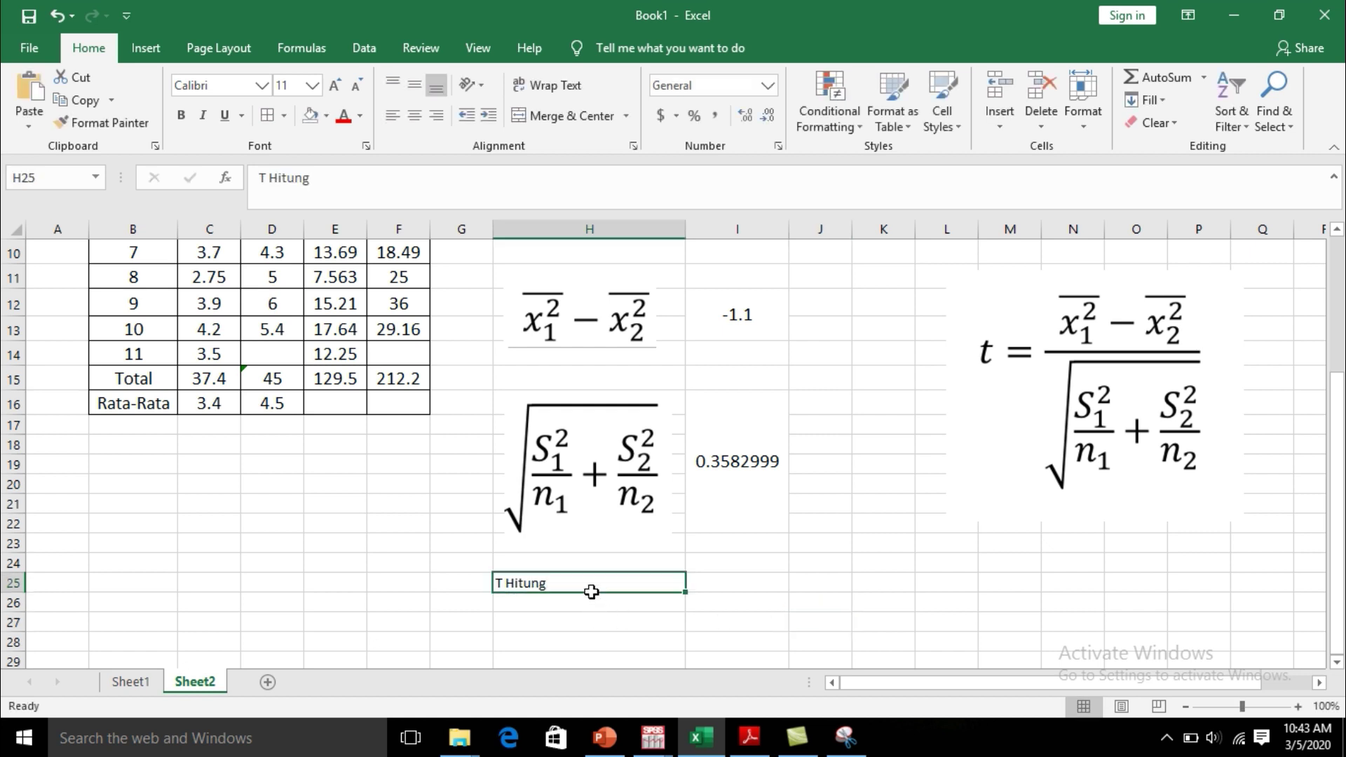
{"action": "left_click", "coordinate": [312, 86]}
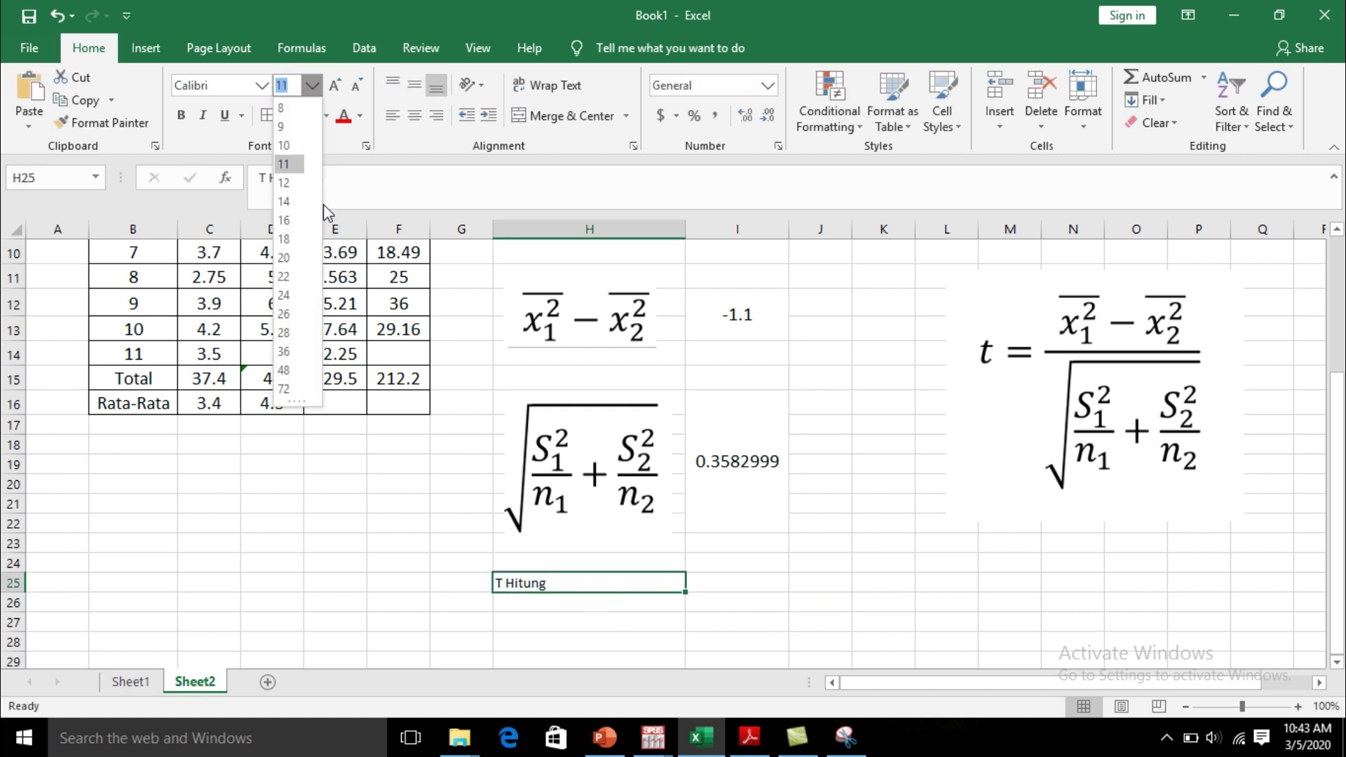
{"action": "left_click", "coordinate": [284, 202]}
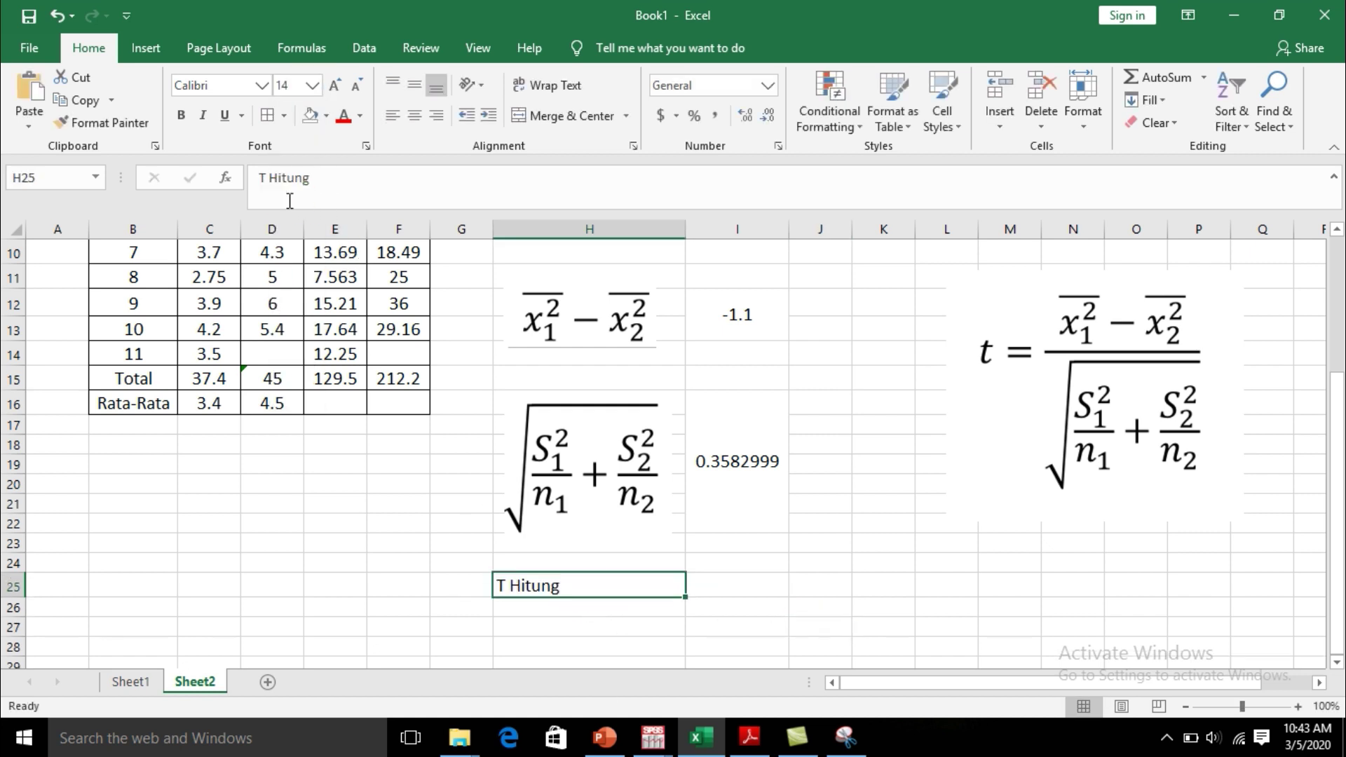
{"action": "left_click", "coordinate": [415, 117]}
Step: Set cell I25 to font size 14 and calculate the t value there with =I12/I16
{"action": "left_click", "coordinate": [731, 583]}
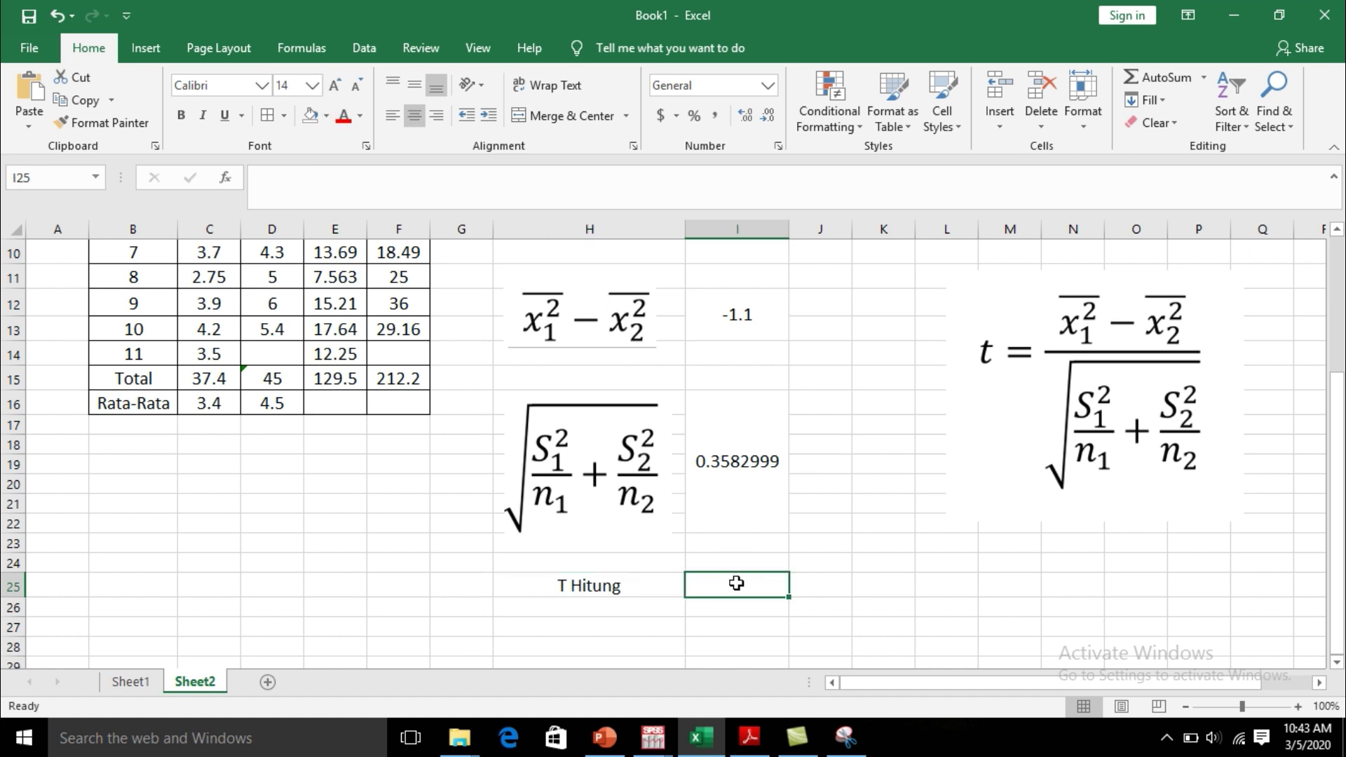
{"action": "left_click", "coordinate": [310, 86]}
{"action": "left_click", "coordinate": [290, 202]}
{"action": "type", "text": "="}
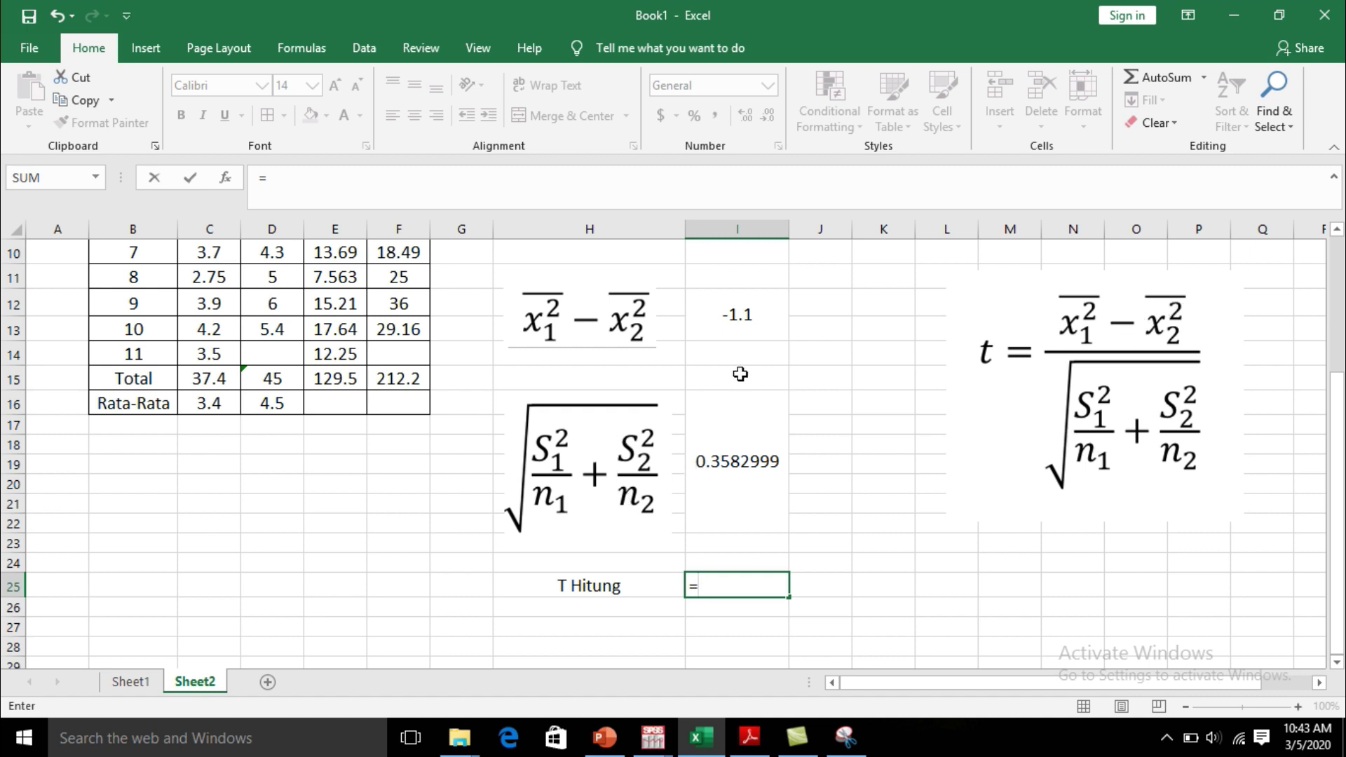
{"action": "left_click", "coordinate": [768, 319]}
{"action": "type", "text": "/"}
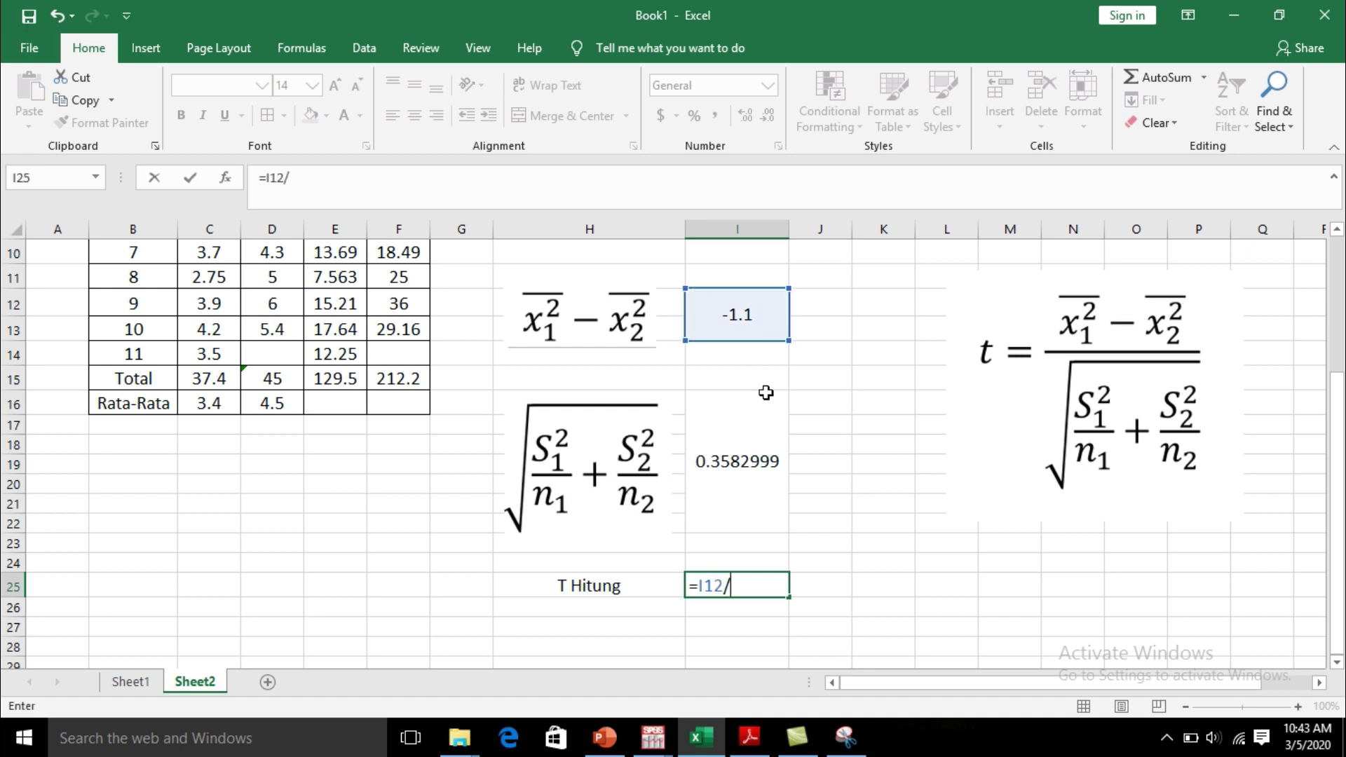
{"action": "left_click", "coordinate": [749, 477]}
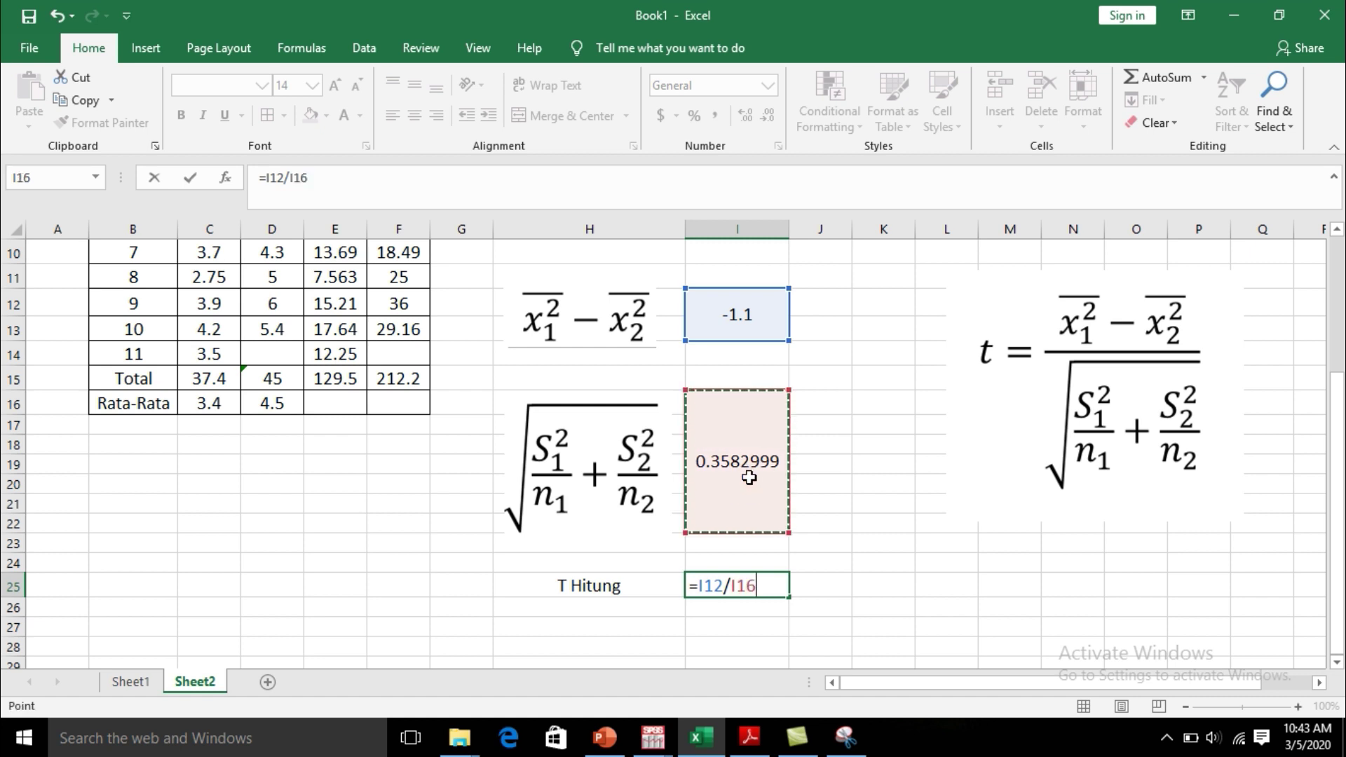
{"action": "key", "text": "Return"}
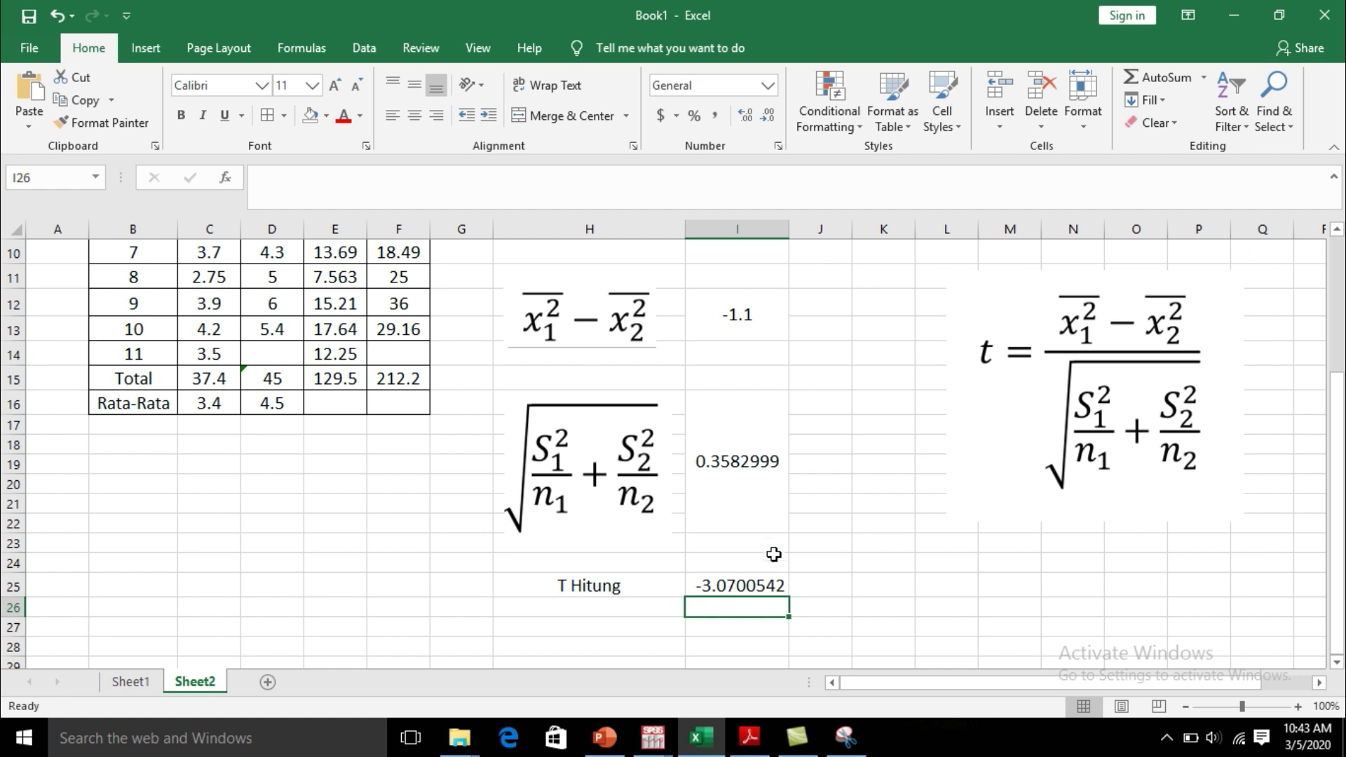
Step: Label cell H27 "T Tabel (n1+n2)-1", checking the two sample sizes in the data table
{"action": "scroll", "coordinate": [764, 539], "scroll_direction": "down", "scroll_amount": 1}
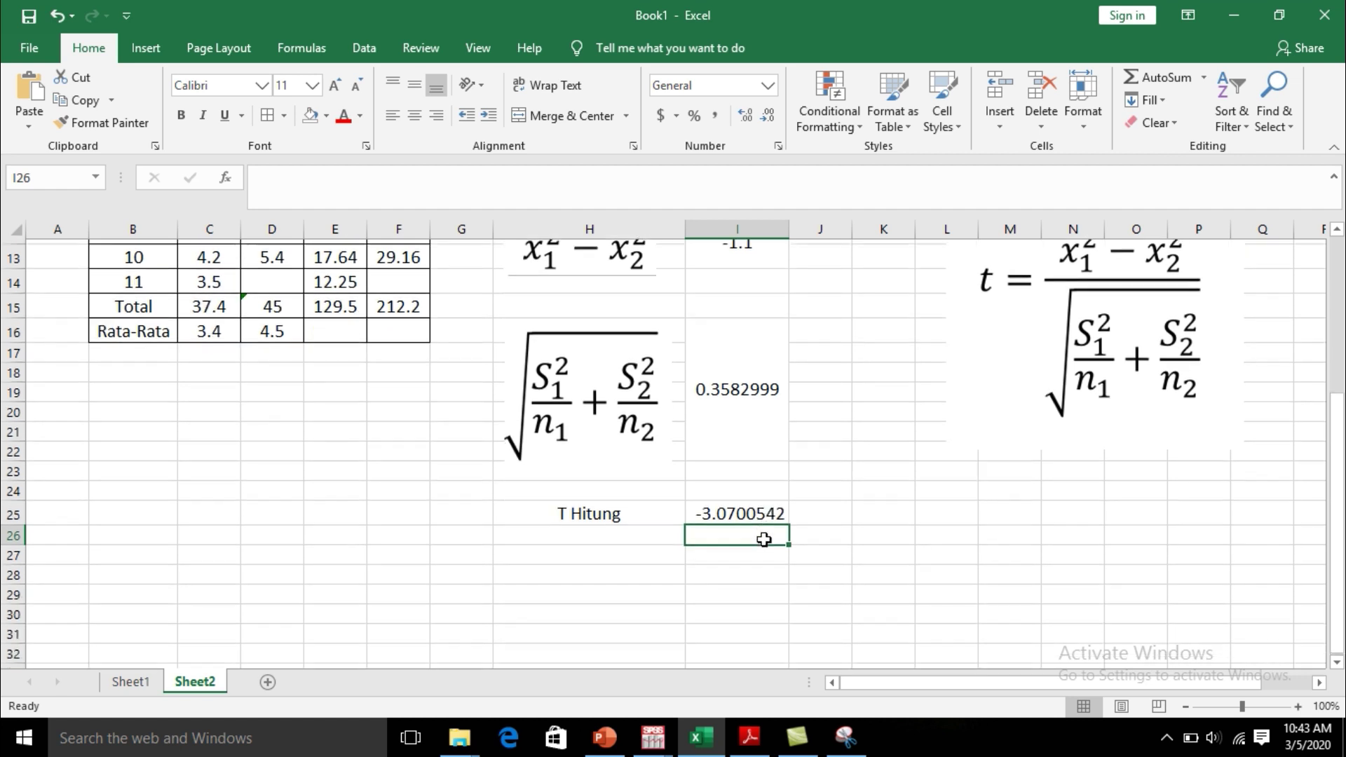
{"action": "left_click", "coordinate": [577, 551]}
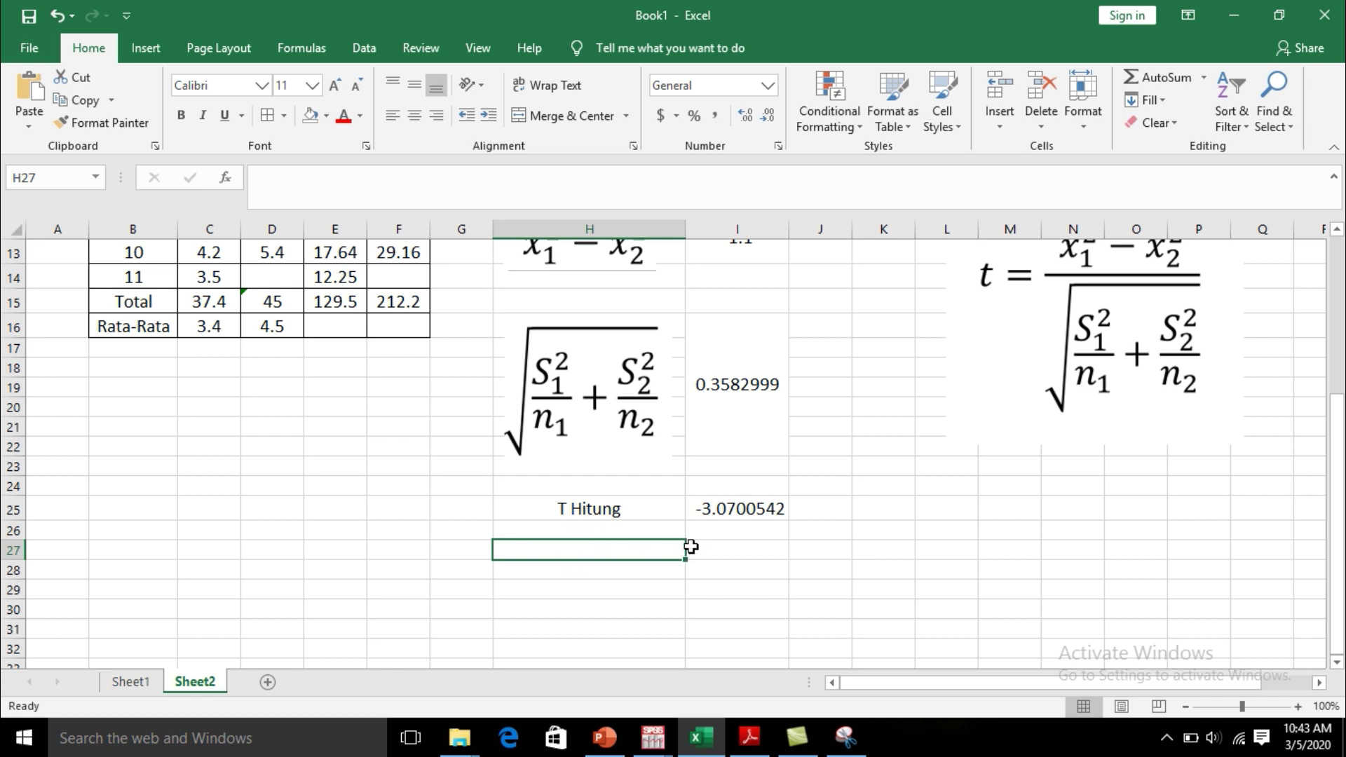
{"action": "type", "text": "T Tabel"}
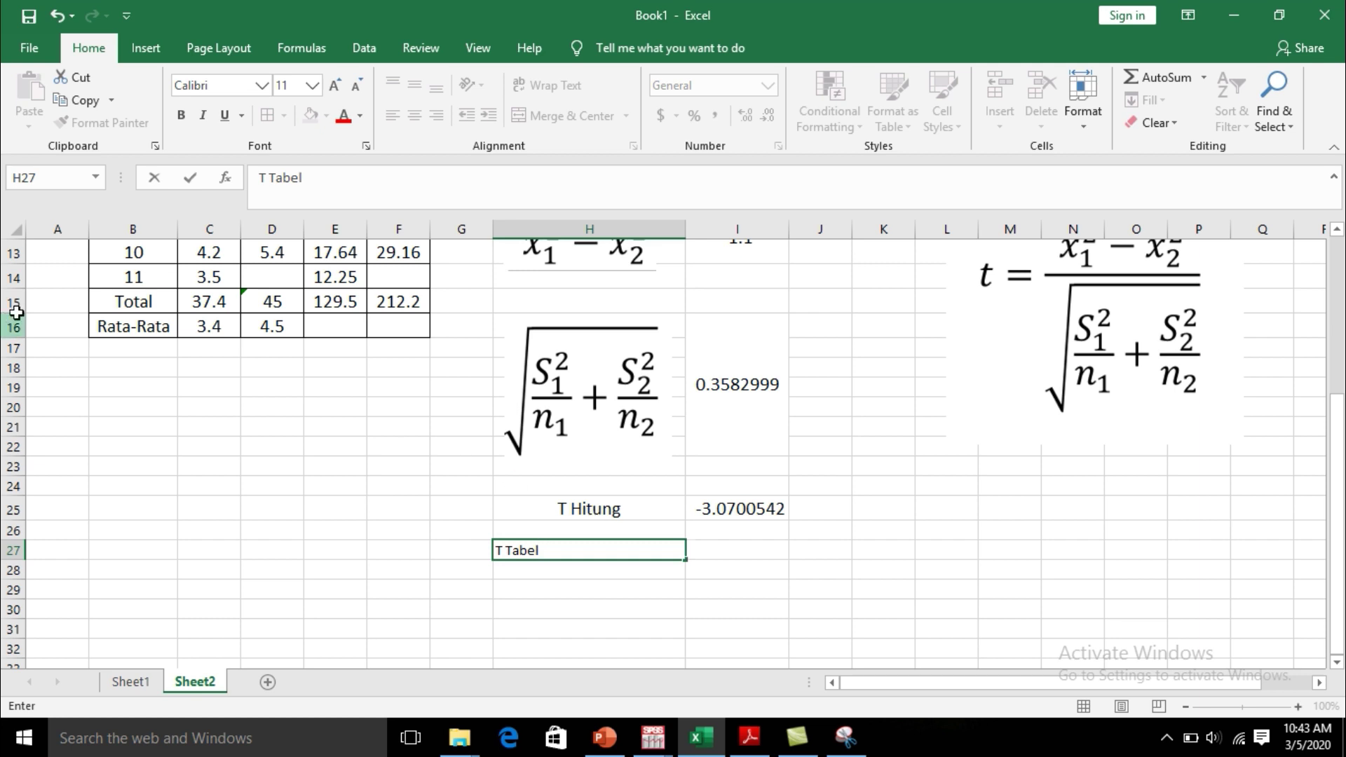
{"action": "scroll", "coordinate": [149, 293], "scroll_direction": "up", "scroll_amount": 1}
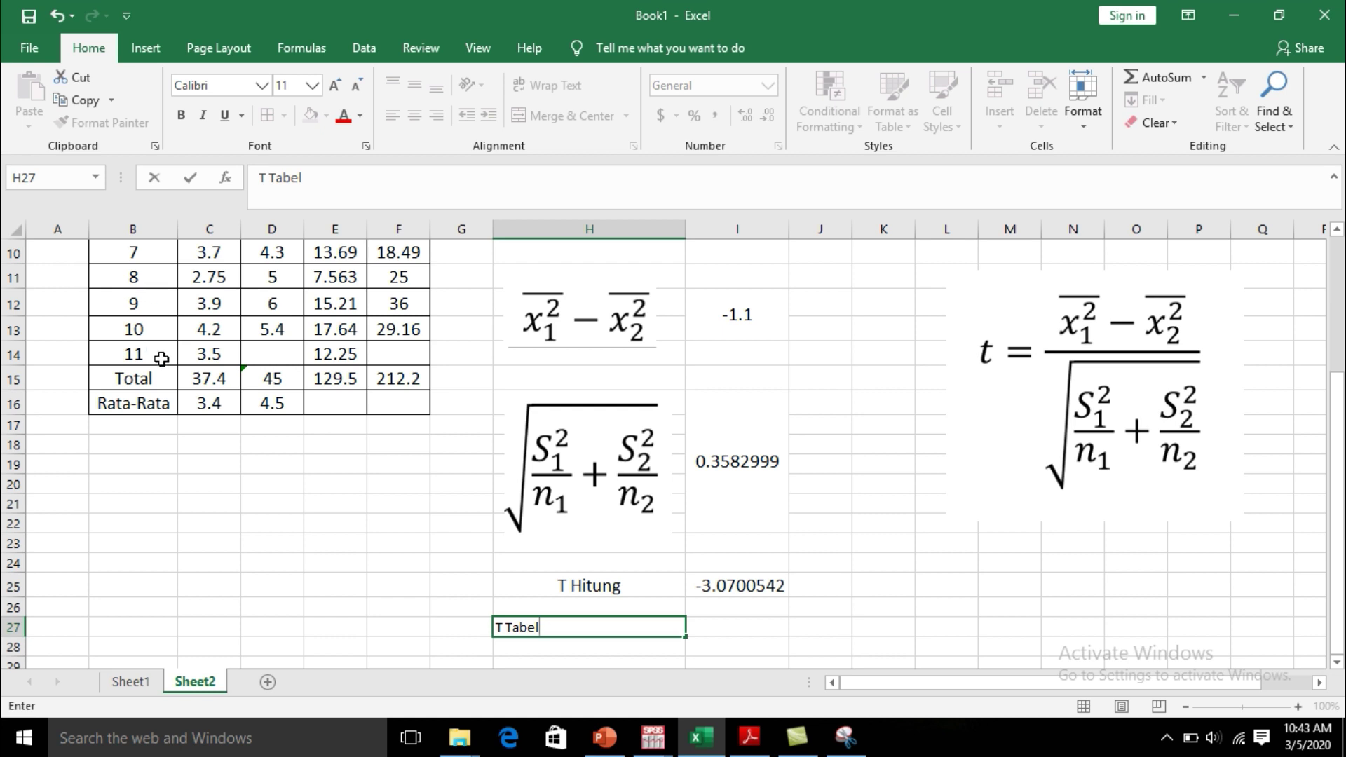
{"action": "scroll", "coordinate": [189, 386], "scroll_direction": "up", "scroll_amount": 2}
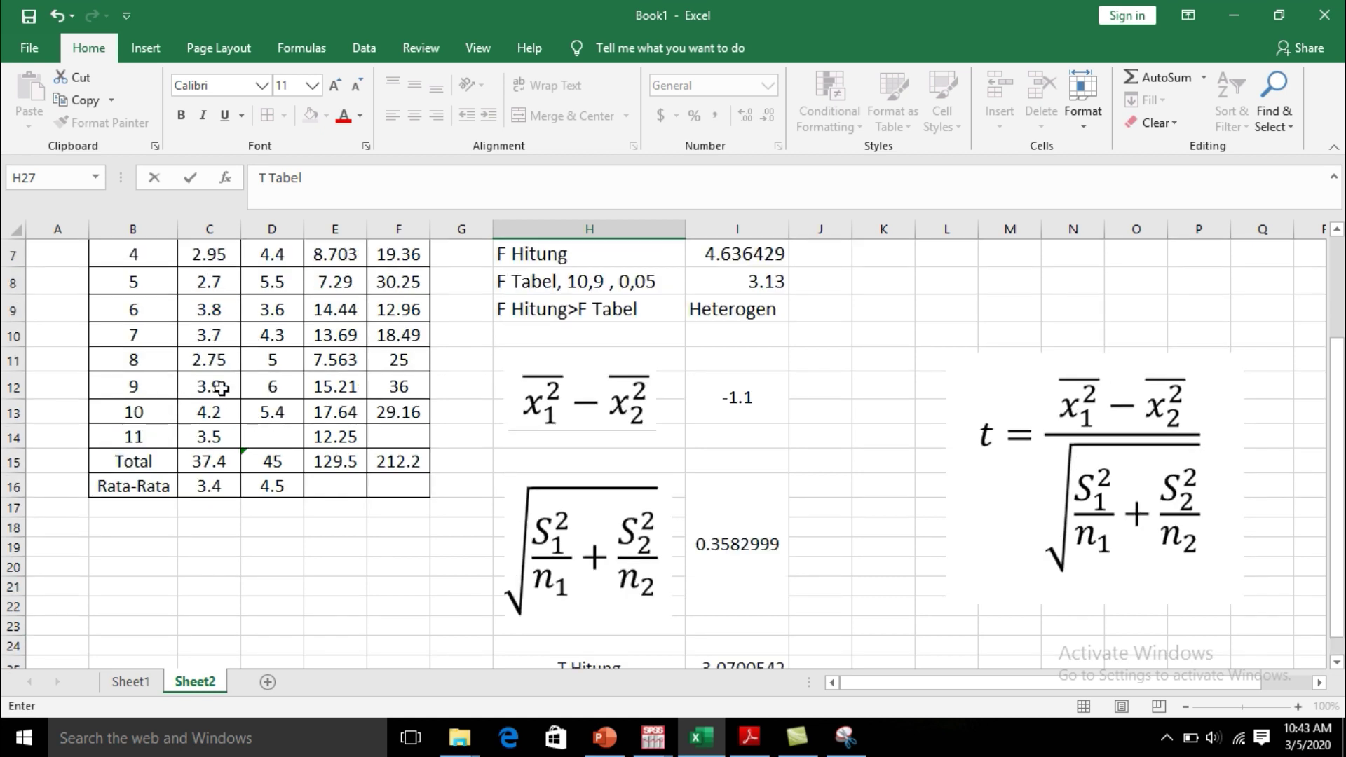
{"action": "scroll", "coordinate": [240, 383], "scroll_direction": "up", "scroll_amount": 1}
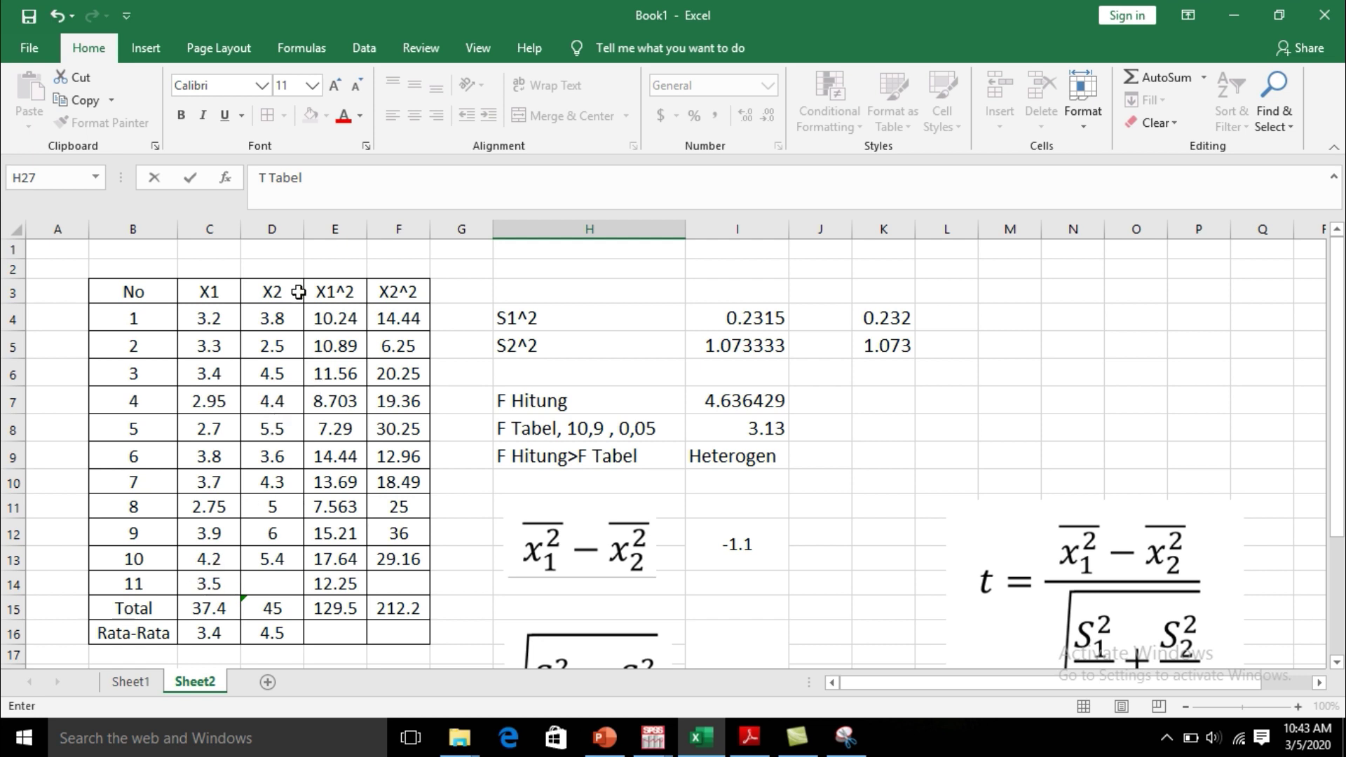
{"action": "scroll", "coordinate": [321, 576], "scroll_direction": "down", "scroll_amount": 2}
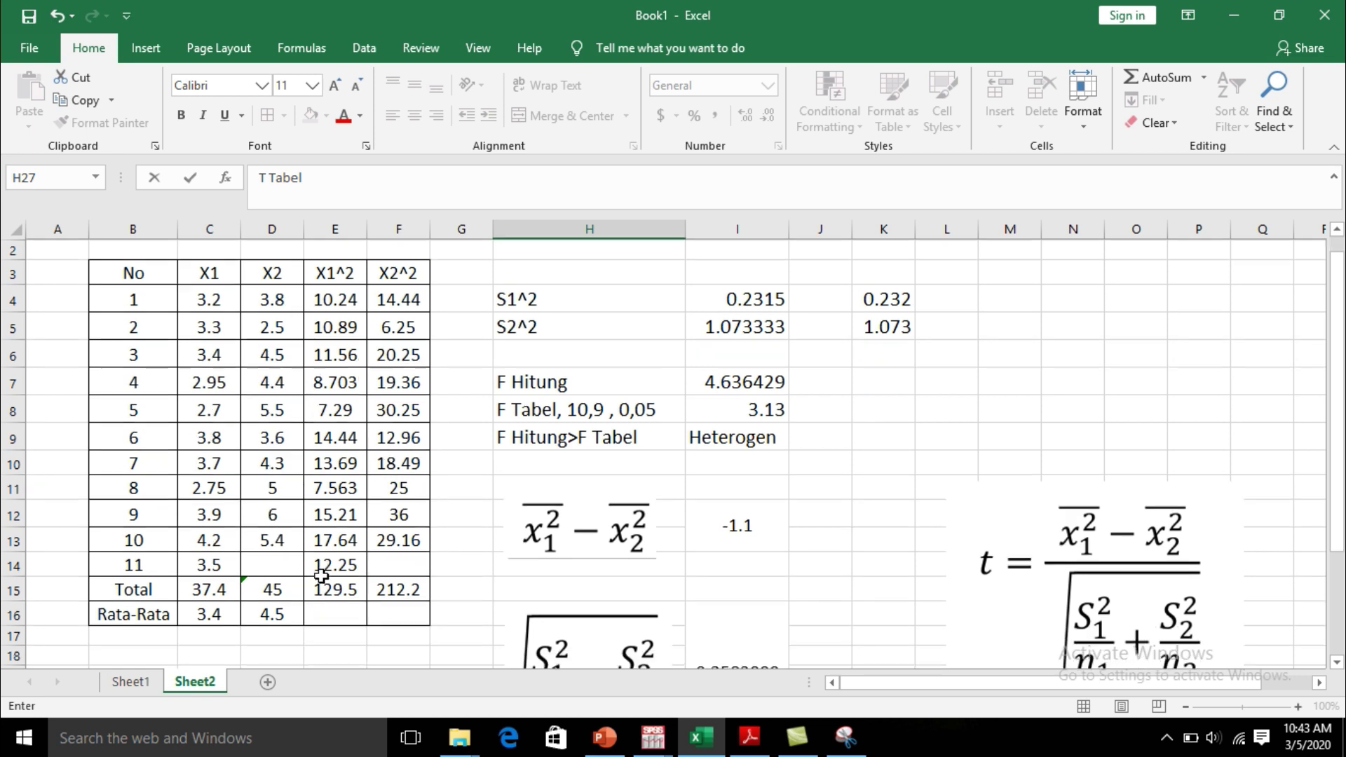
{"action": "scroll", "coordinate": [323, 575], "scroll_direction": "down", "scroll_amount": 1}
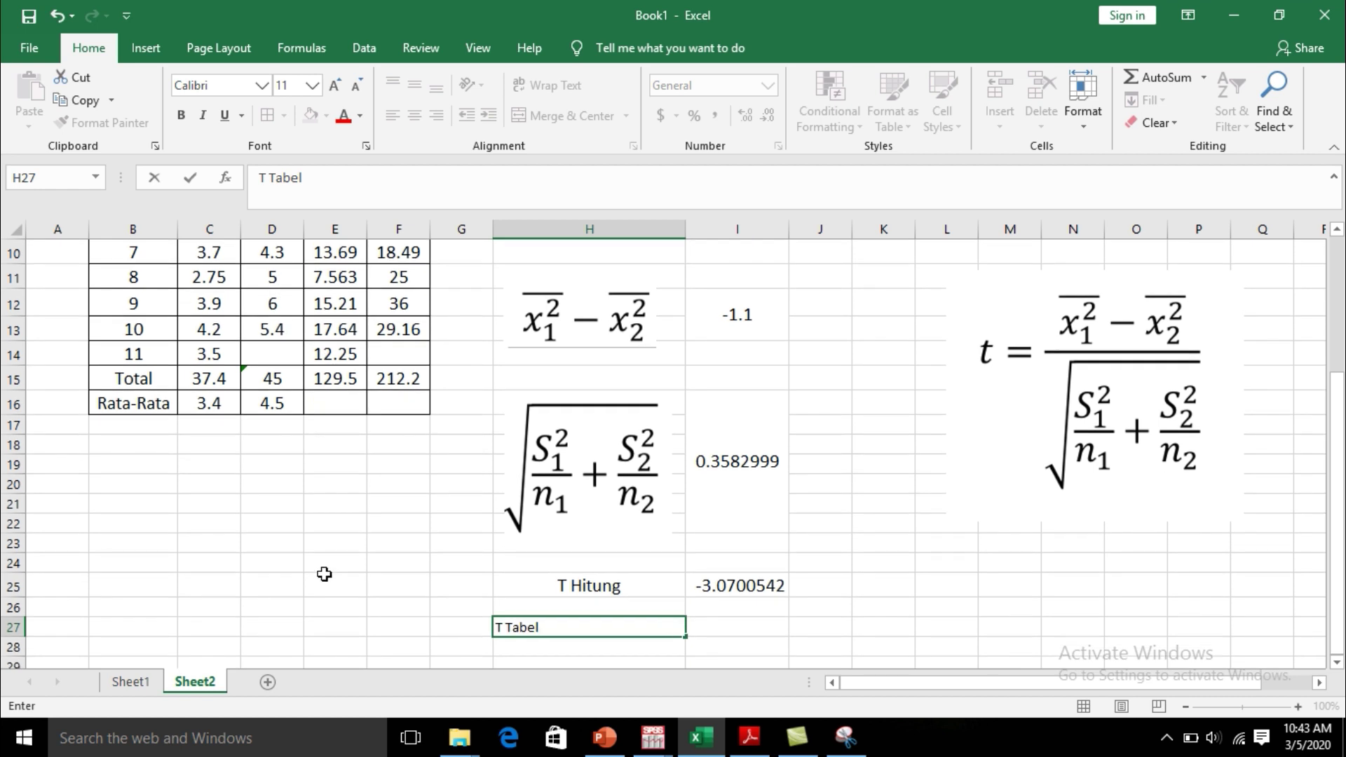
{"action": "scroll", "coordinate": [484, 582], "scroll_direction": "down", "scroll_amount": 1}
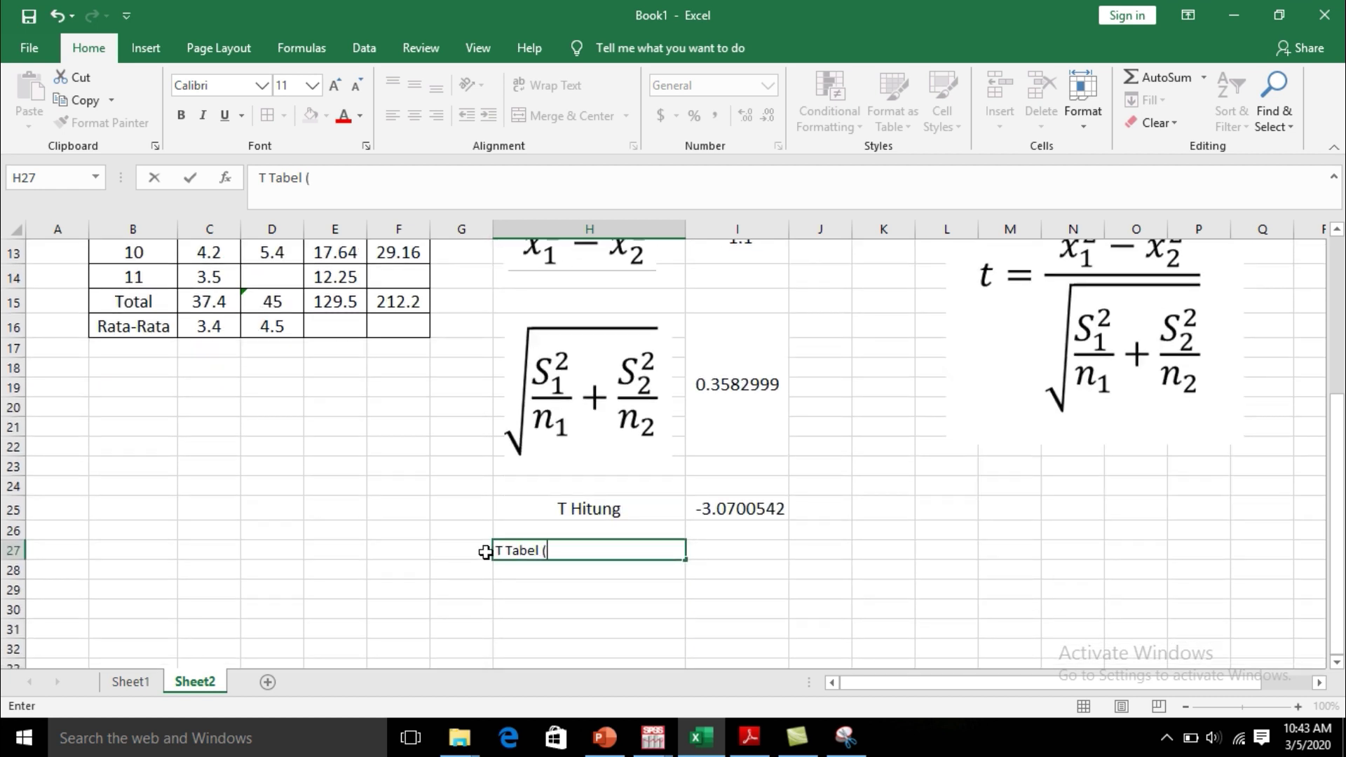
{"action": "type", "text": "n1+n2)-1"}
Step: Replace n1+n2 in the H27 label with the sample sizes 11+10
{"action": "left_click", "coordinate": [583, 552]}
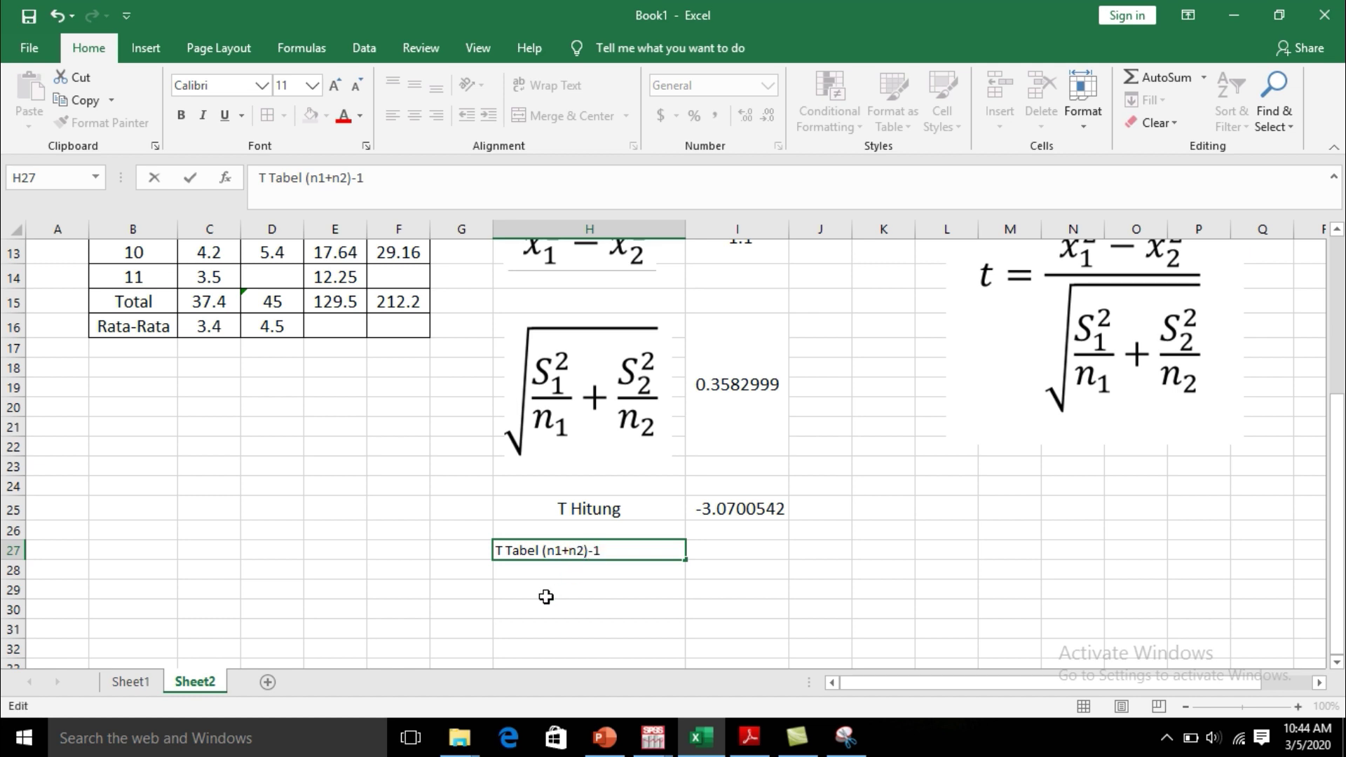
{"action": "key", "text": "BackSpace"}
{"action": "key", "text": "BackSpace"}
{"action": "key", "text": "BackSpace"}
{"action": "key", "text": "BackSpace"}
{"action": "key", "text": "BackSpace"}
{"action": "type", "text": "11+10"}
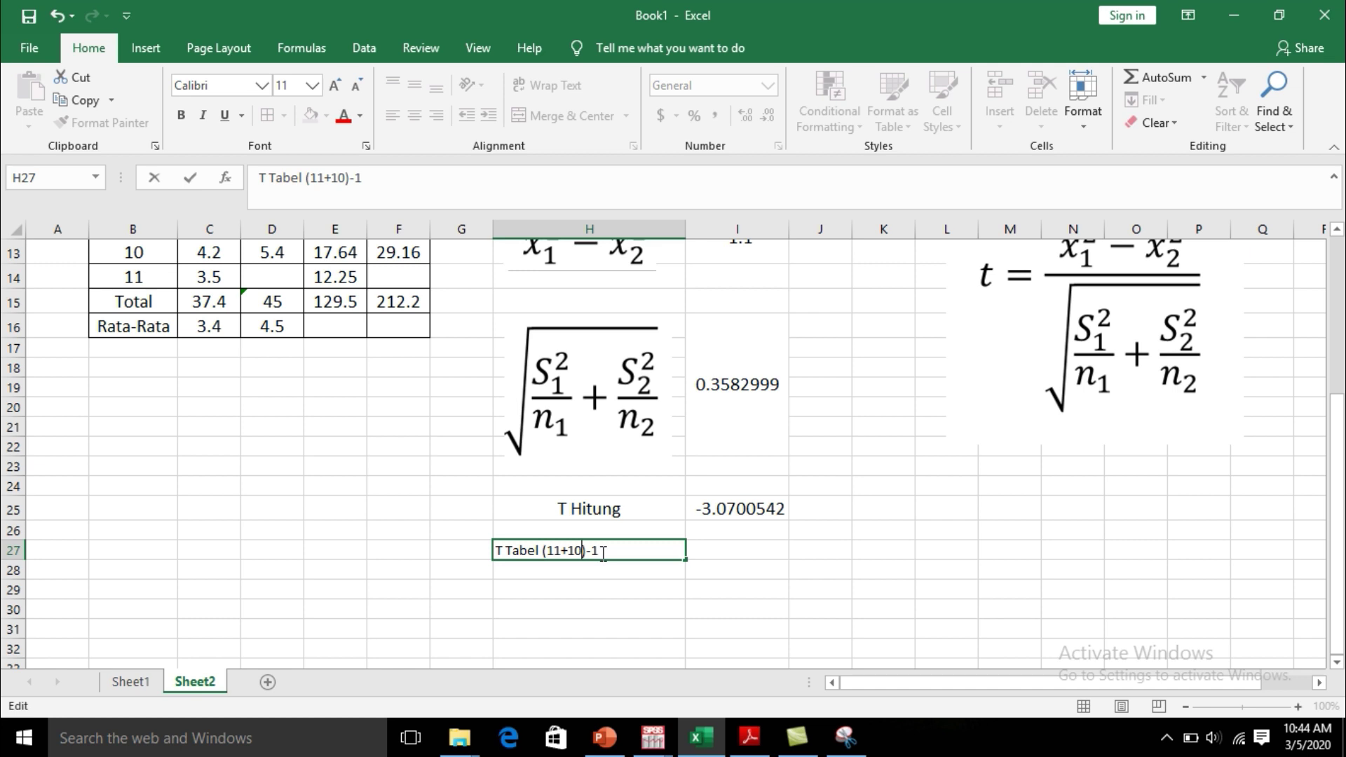
Step: Replace the bracketed expression in H27 with the degrees of freedom and significance level so the label reads "T Tabel,20,0.05"
{"action": "left_click_drag", "start_coordinate": [600, 552], "coordinate": [556, 552]}
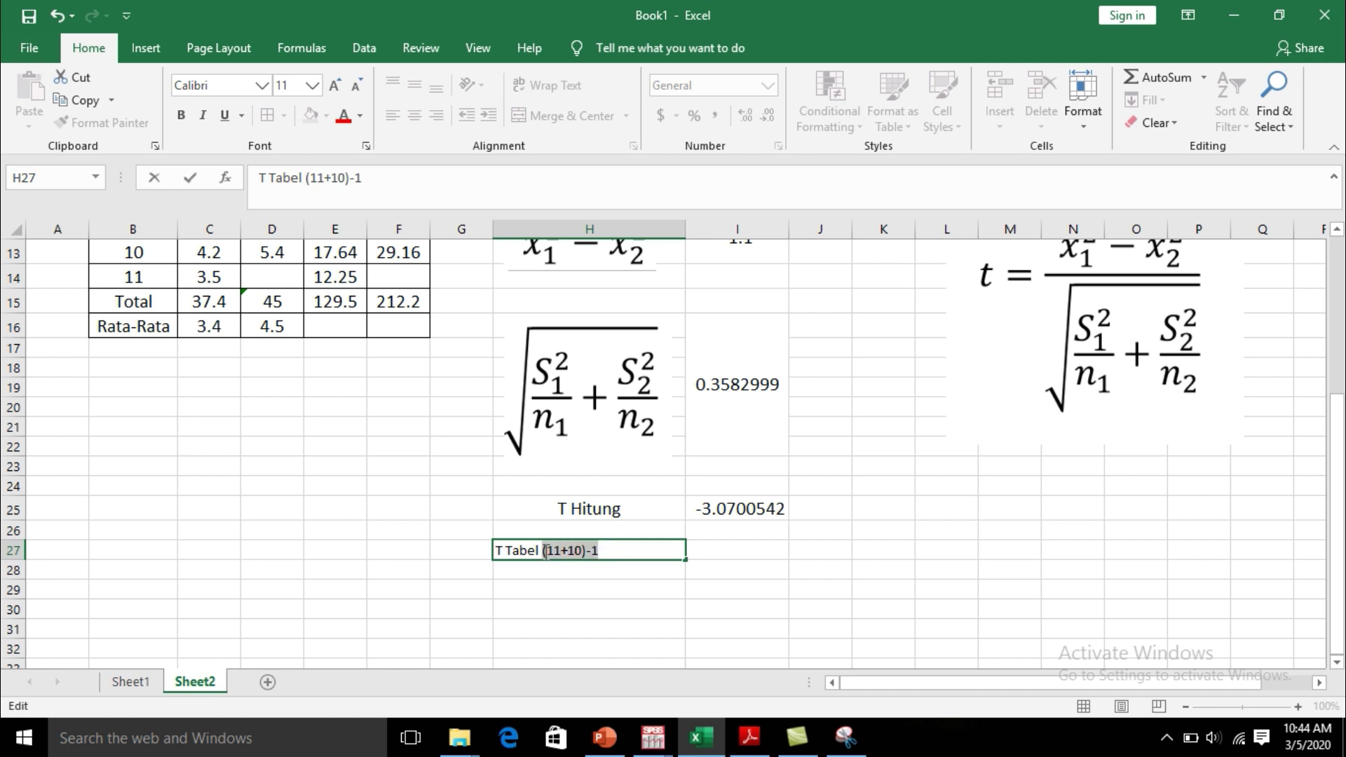
{"action": "type", "text": "20"}
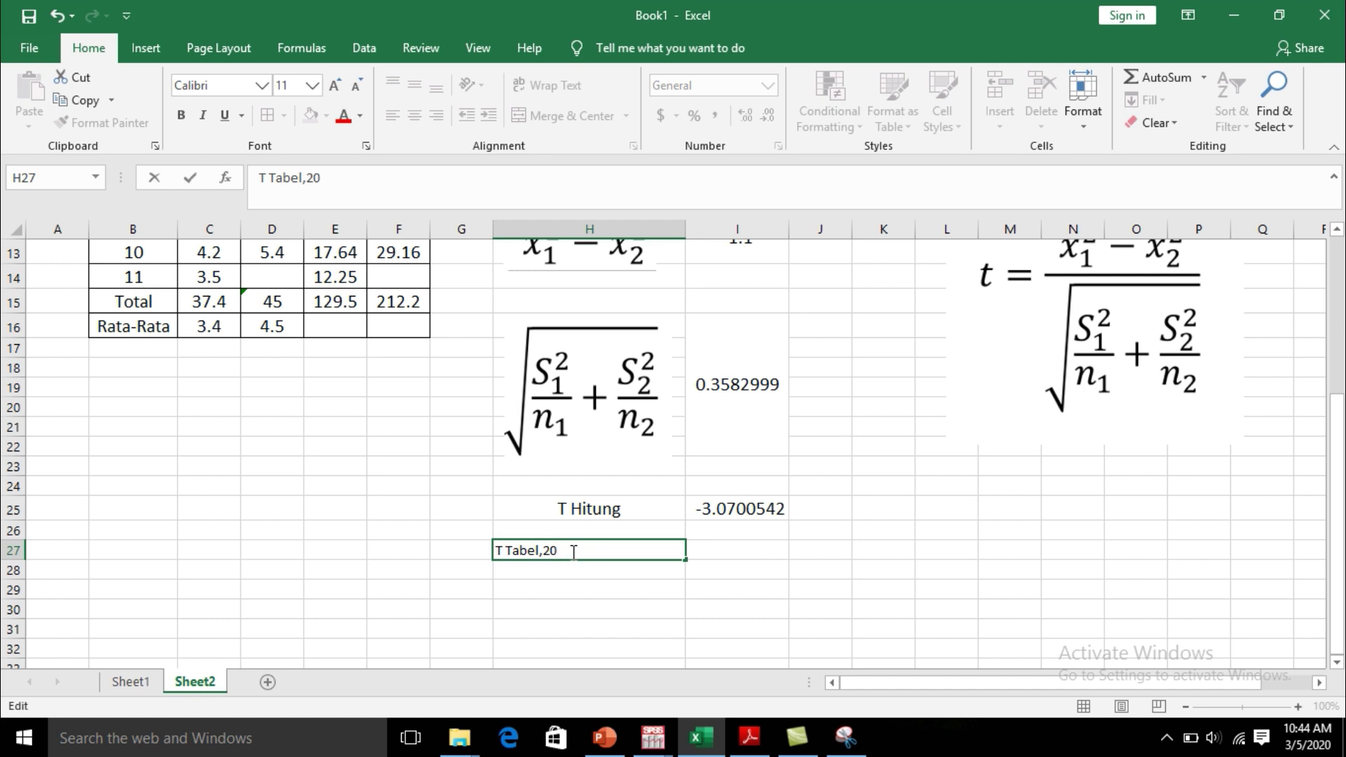
{"action": "type", "text": ",0.05"}
{"action": "left_click", "coordinate": [579, 596]}
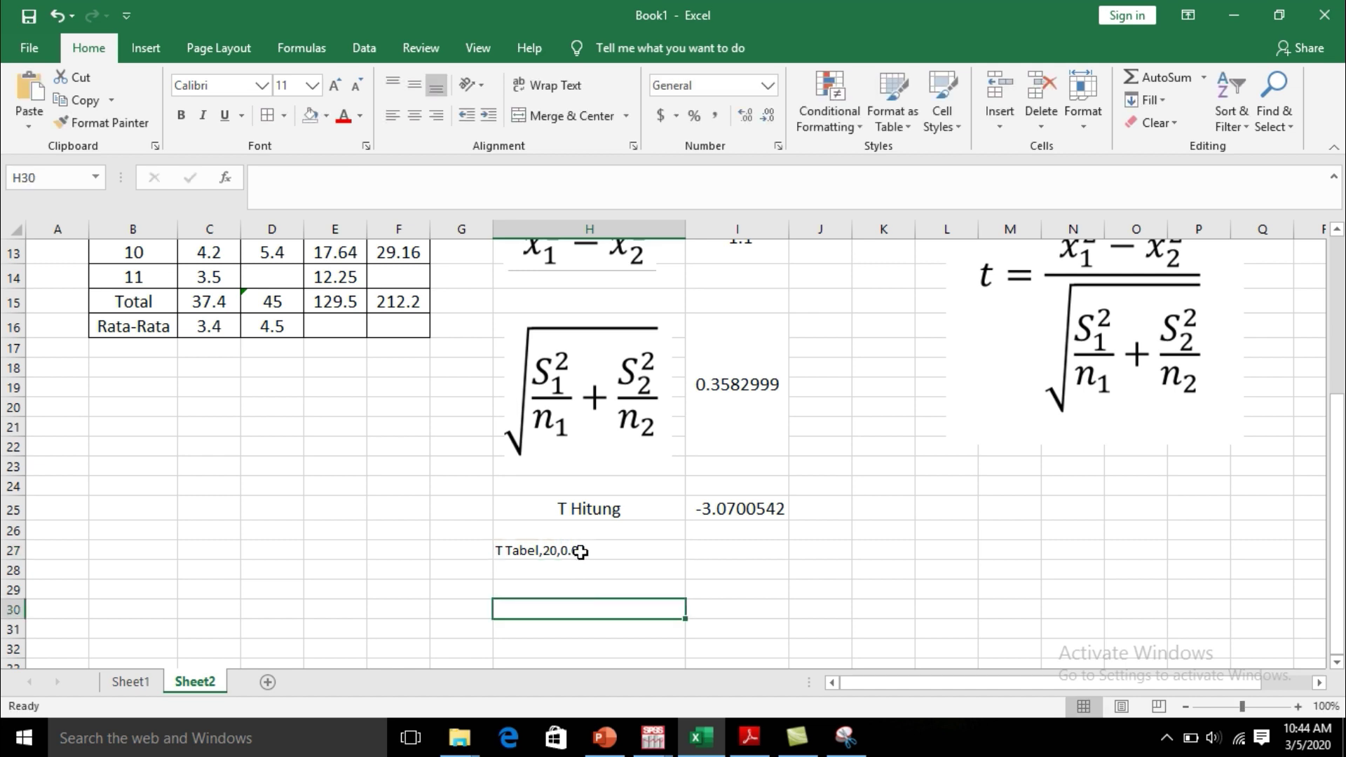
Step: Set the T Tabel label in H27 to font size 14 and centre it horizontally
{"action": "left_click", "coordinate": [576, 552]}
{"action": "left_click", "coordinate": [314, 85]}
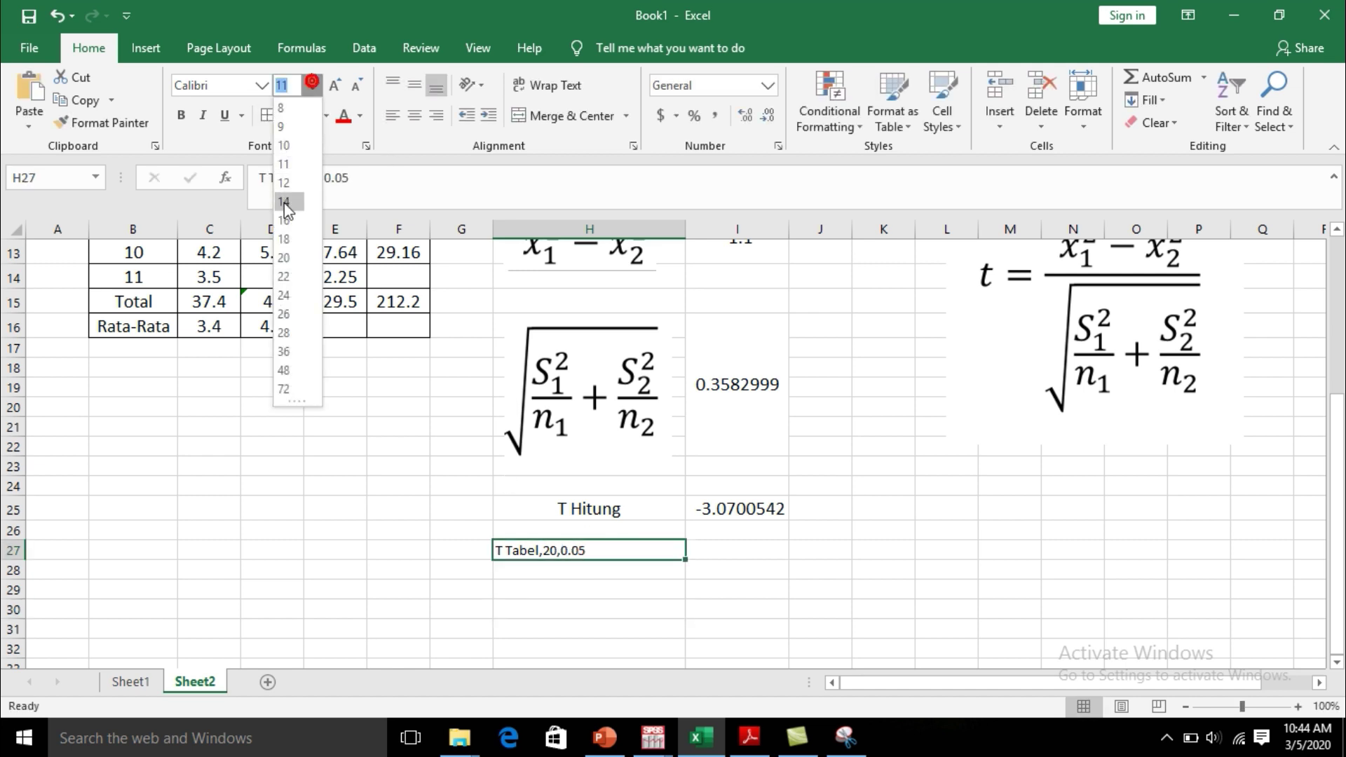
{"action": "left_click", "coordinate": [293, 202]}
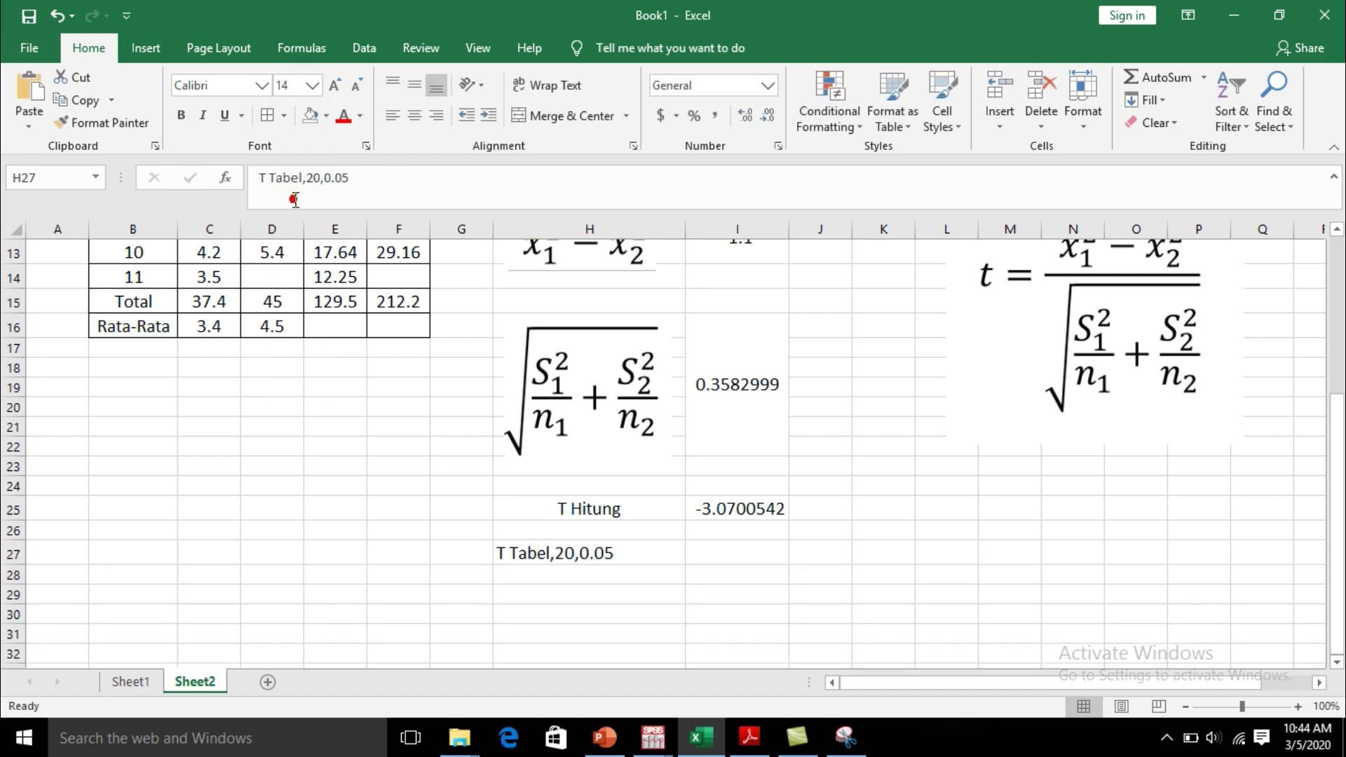
{"action": "left_click", "coordinate": [414, 116]}
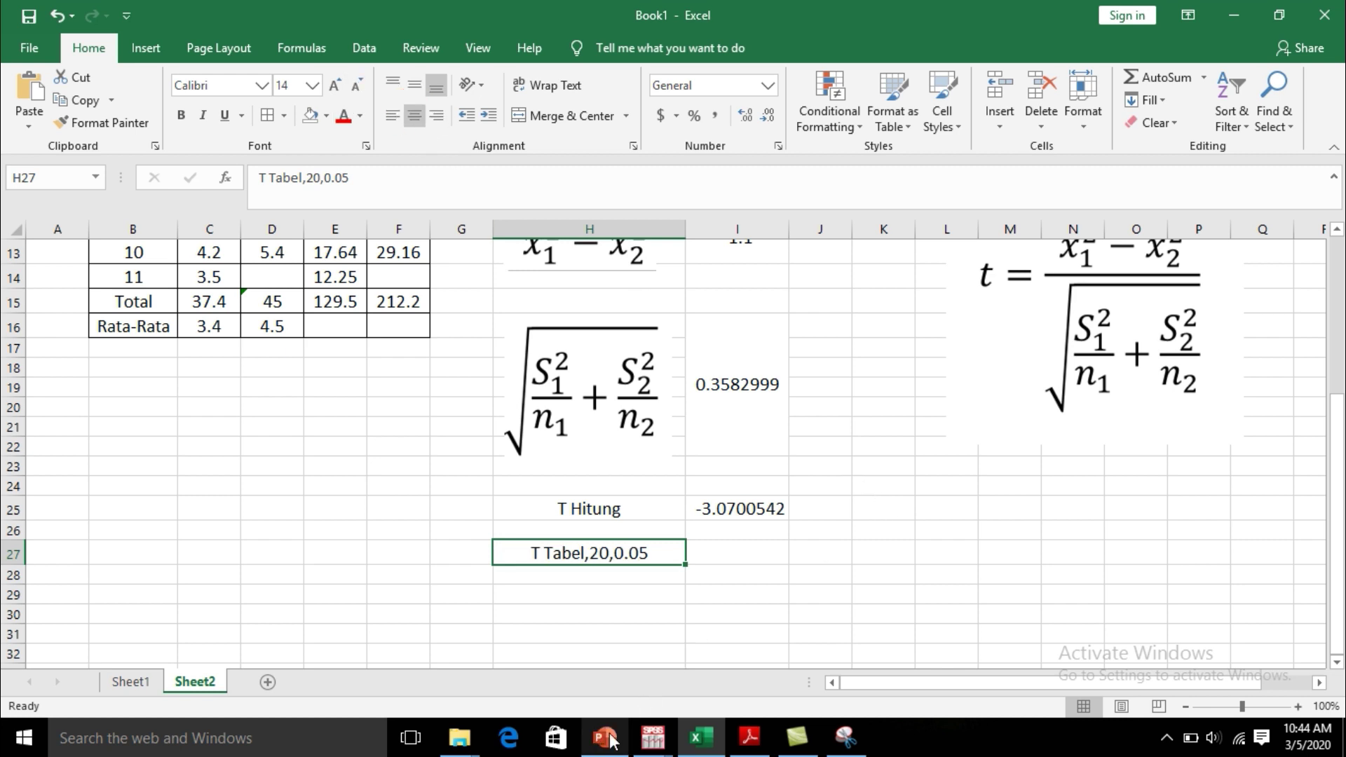
Step: Open "Tabel T dan F" from the TABEL STATISTIK folder and locate the 0.05 column in the critical t distribution table on page 9
{"action": "mouse_move", "coordinate": [460, 749]}
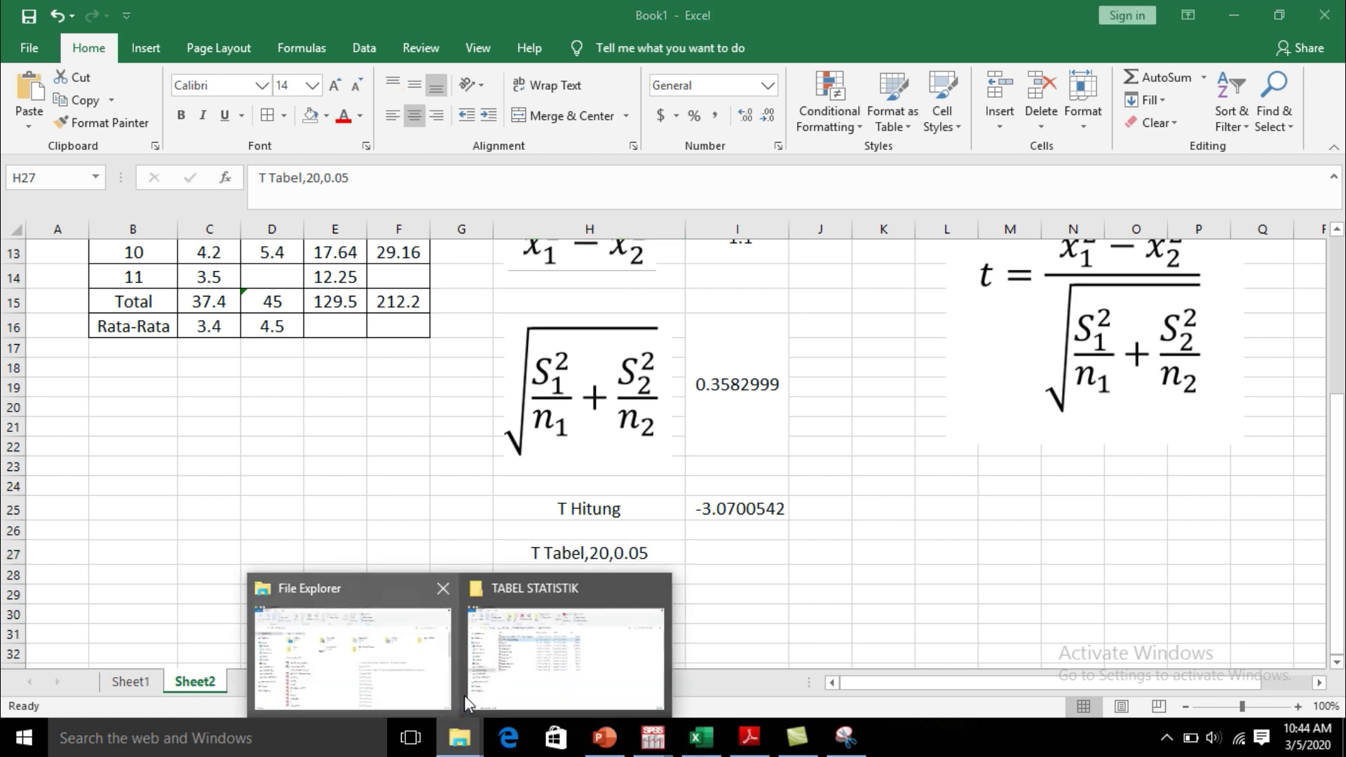
{"action": "left_click", "coordinate": [558, 667]}
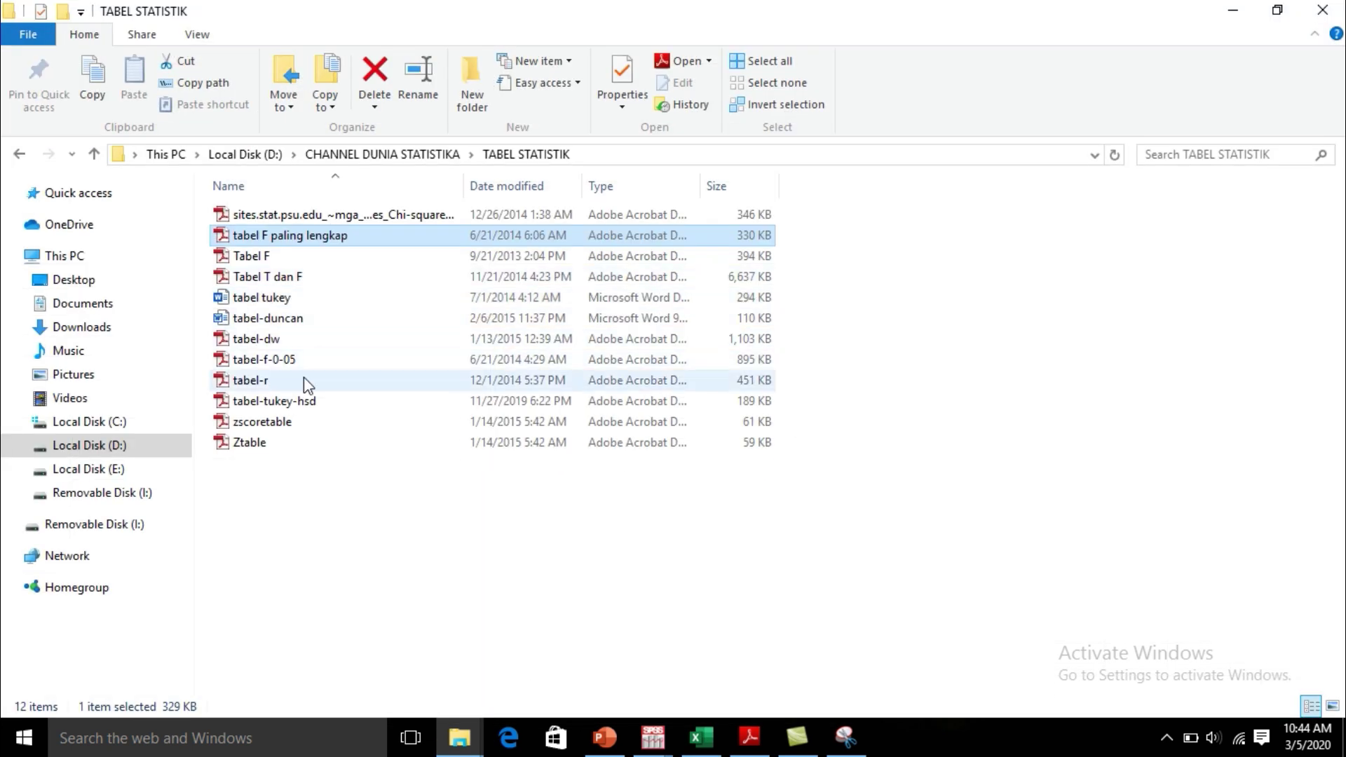
{"action": "double_click", "coordinate": [305, 275]}
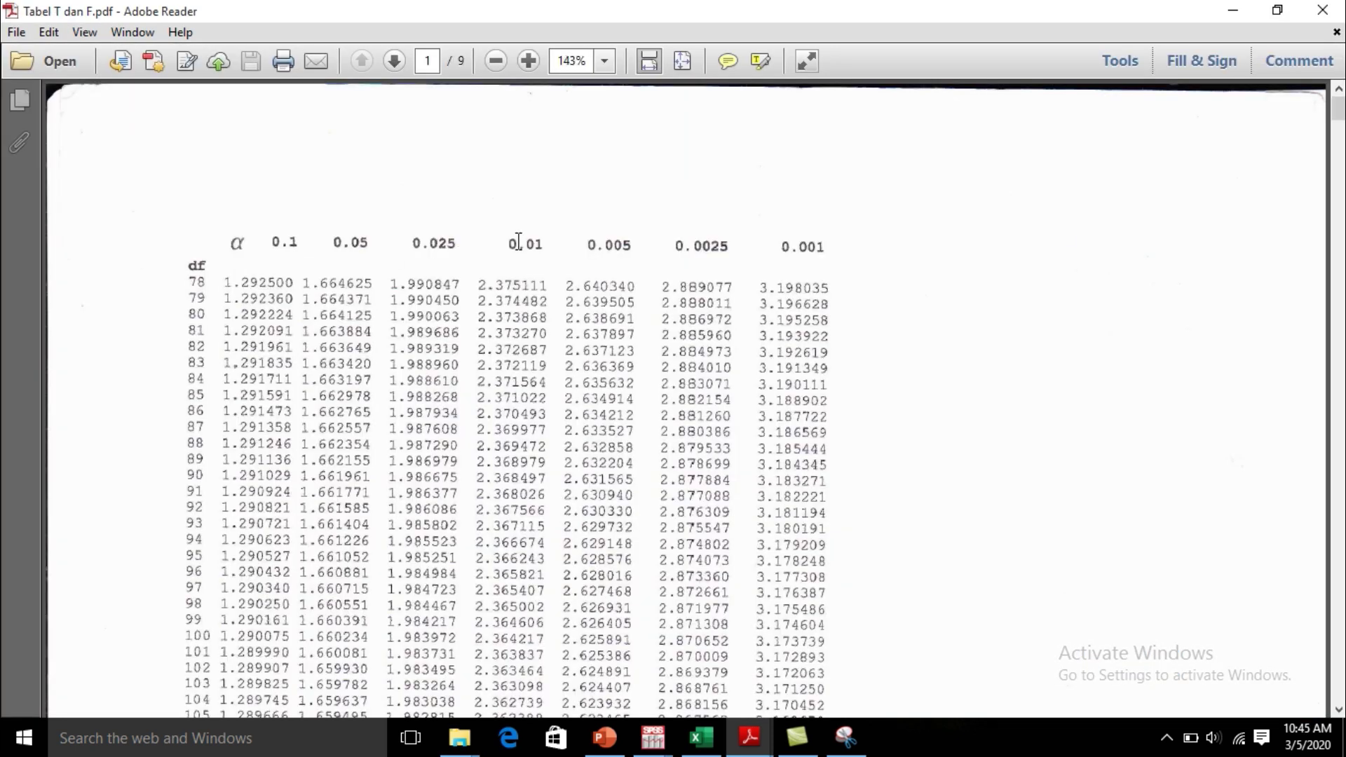
{"action": "left_click", "coordinate": [701, 744]}
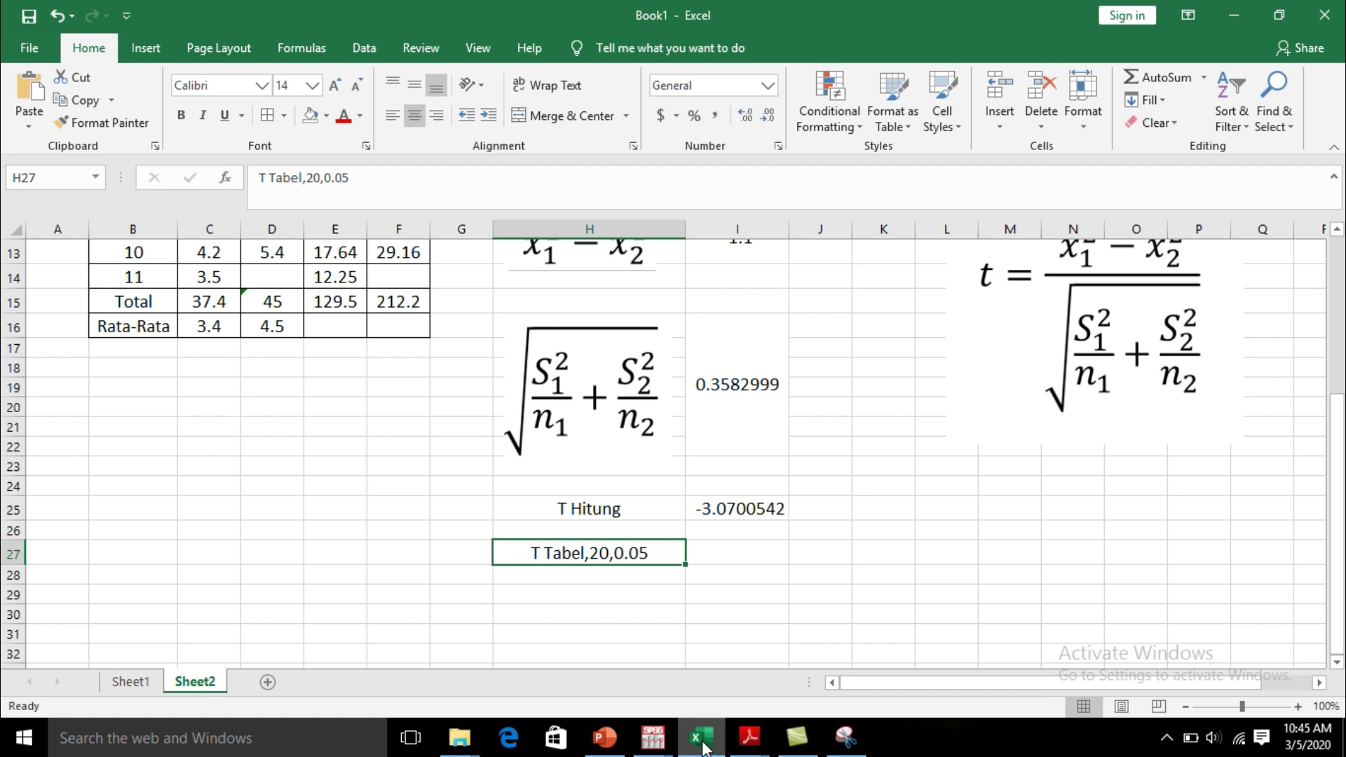
{"action": "left_click", "coordinate": [750, 737]}
{"action": "scroll", "coordinate": [1266, 565], "scroll_direction": "down", "scroll_amount": 10}
{"action": "scroll", "coordinate": [1266, 564], "scroll_direction": "down", "scroll_amount": 20}
{"action": "scroll", "coordinate": [380, 445], "scroll_direction": "up", "scroll_amount": 10}
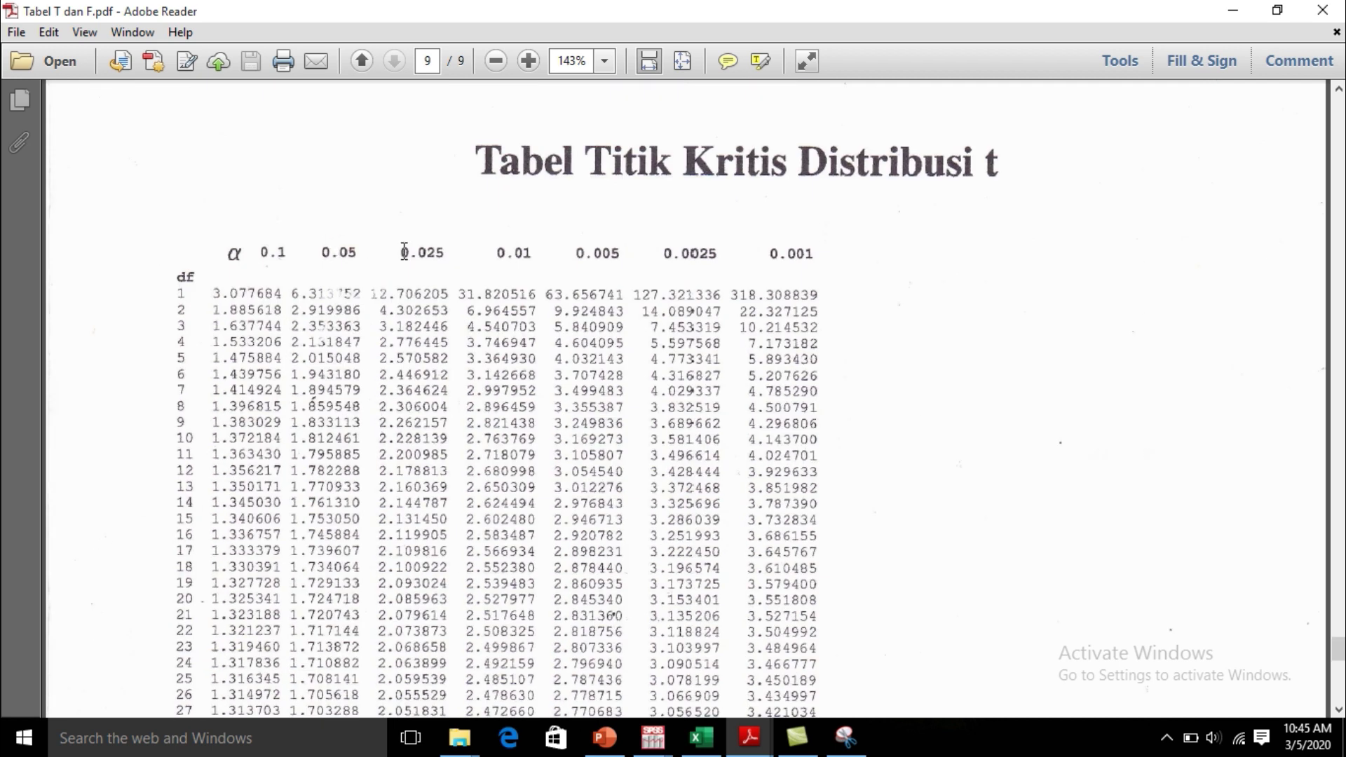
{"action": "left_click_drag", "start_coordinate": [327, 255], "coordinate": [358, 263]}
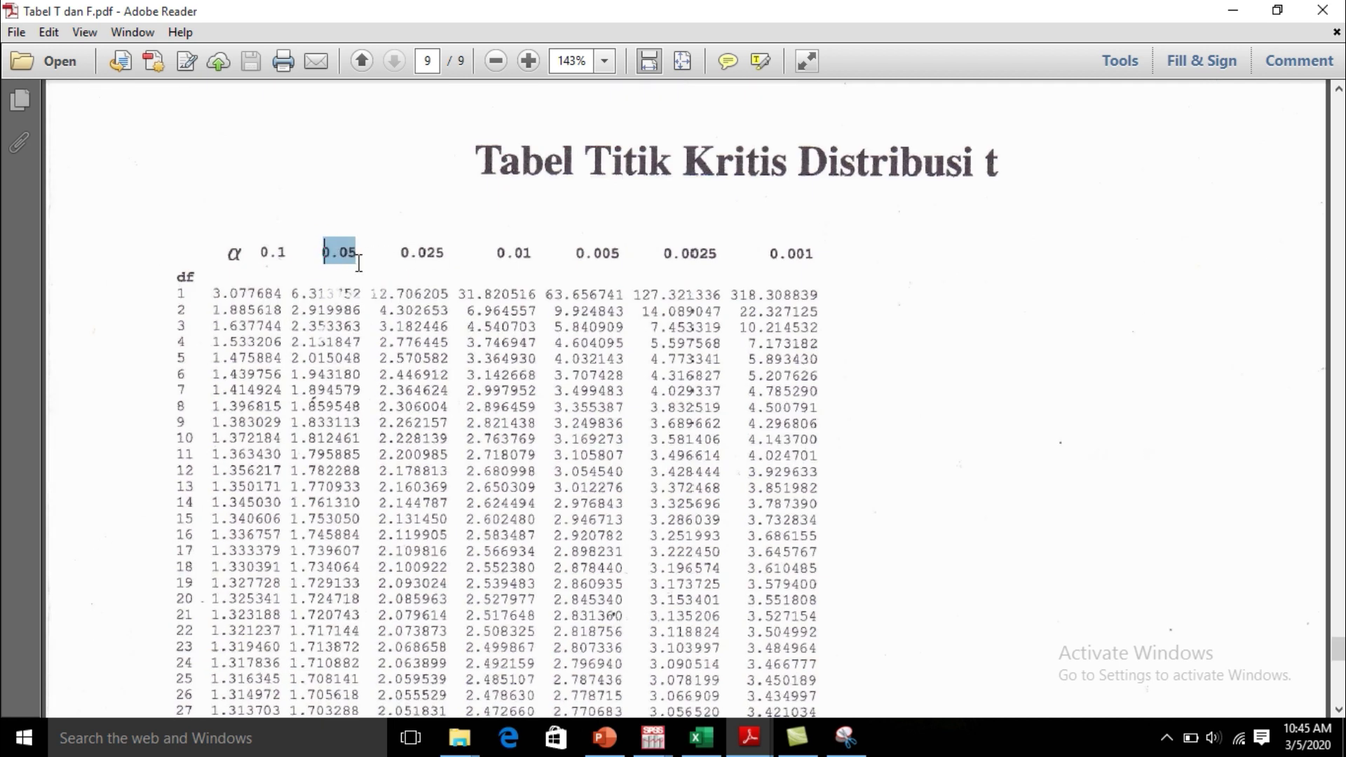
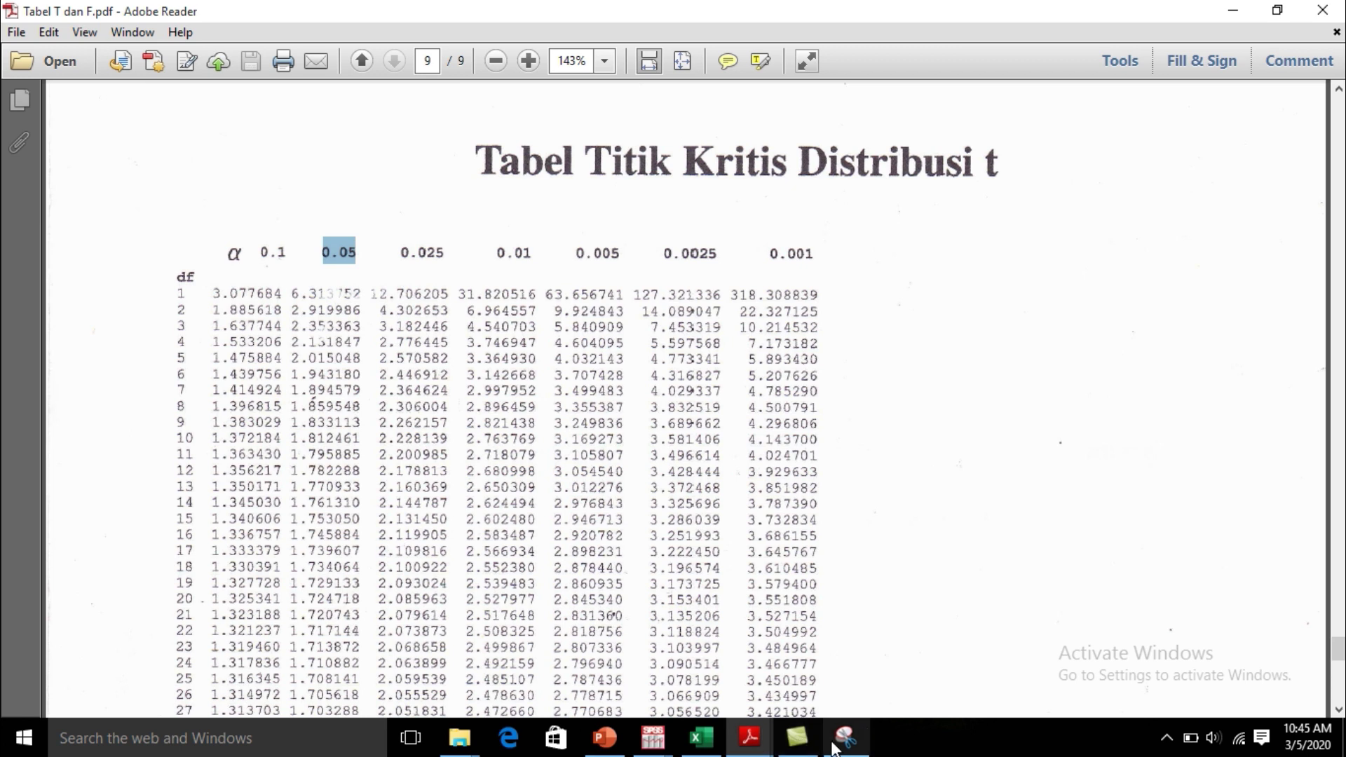
Step: Switch back to Excel and change the significance level in H27 so the label reads "T Tabel,20,0.025"
{"action": "left_click", "coordinate": [701, 738]}
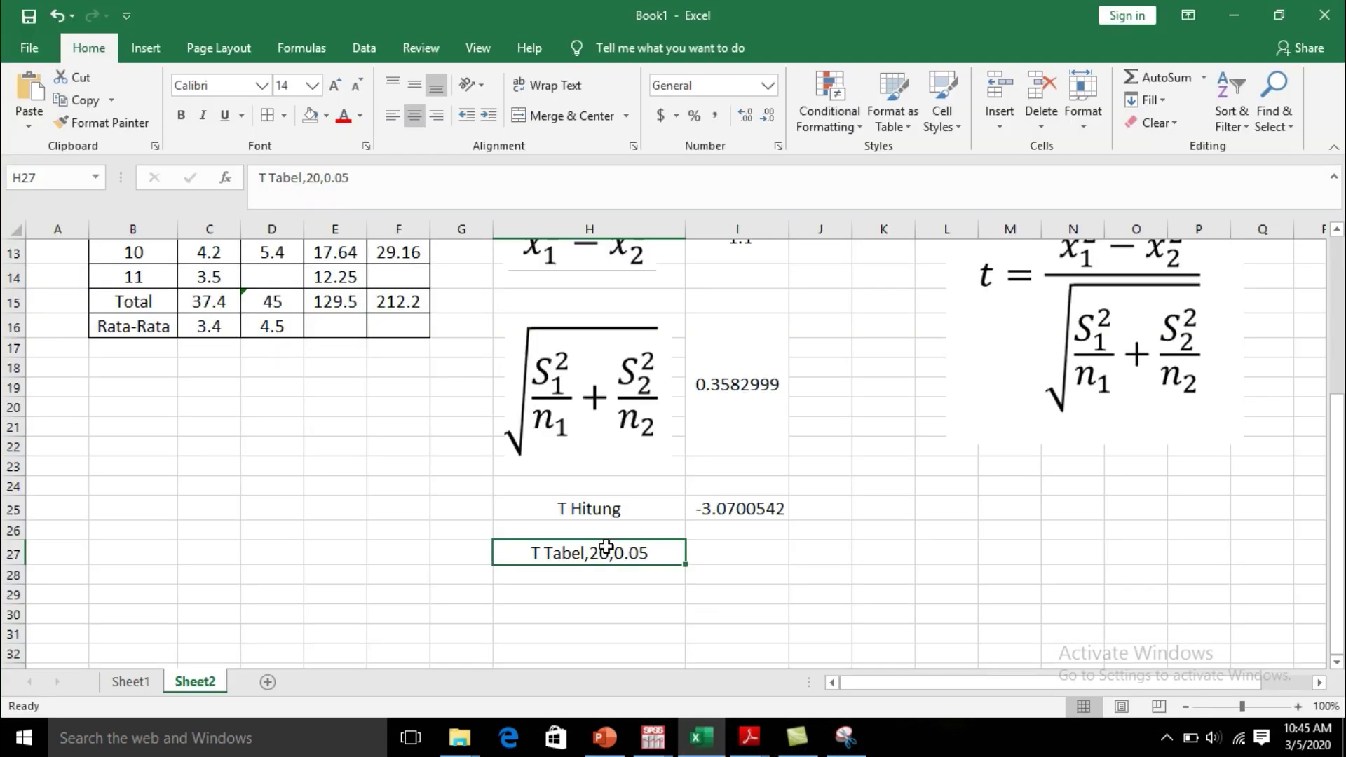
{"action": "double_click", "coordinate": [648, 567]}
{"action": "type", "text": "/2"}
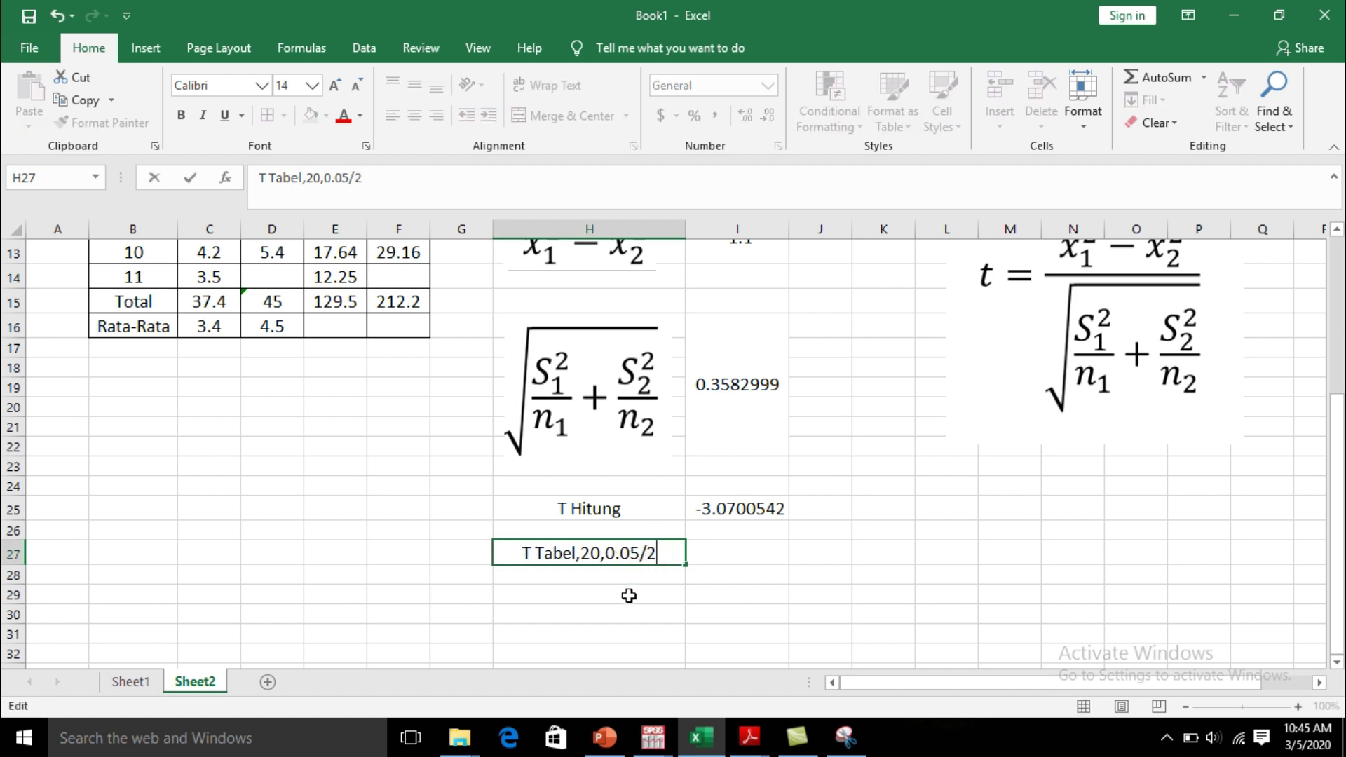
{"action": "key", "text": "BackSpace"}
{"action": "key", "text": "BackSpace"}
{"action": "key", "text": "BackSpace"}
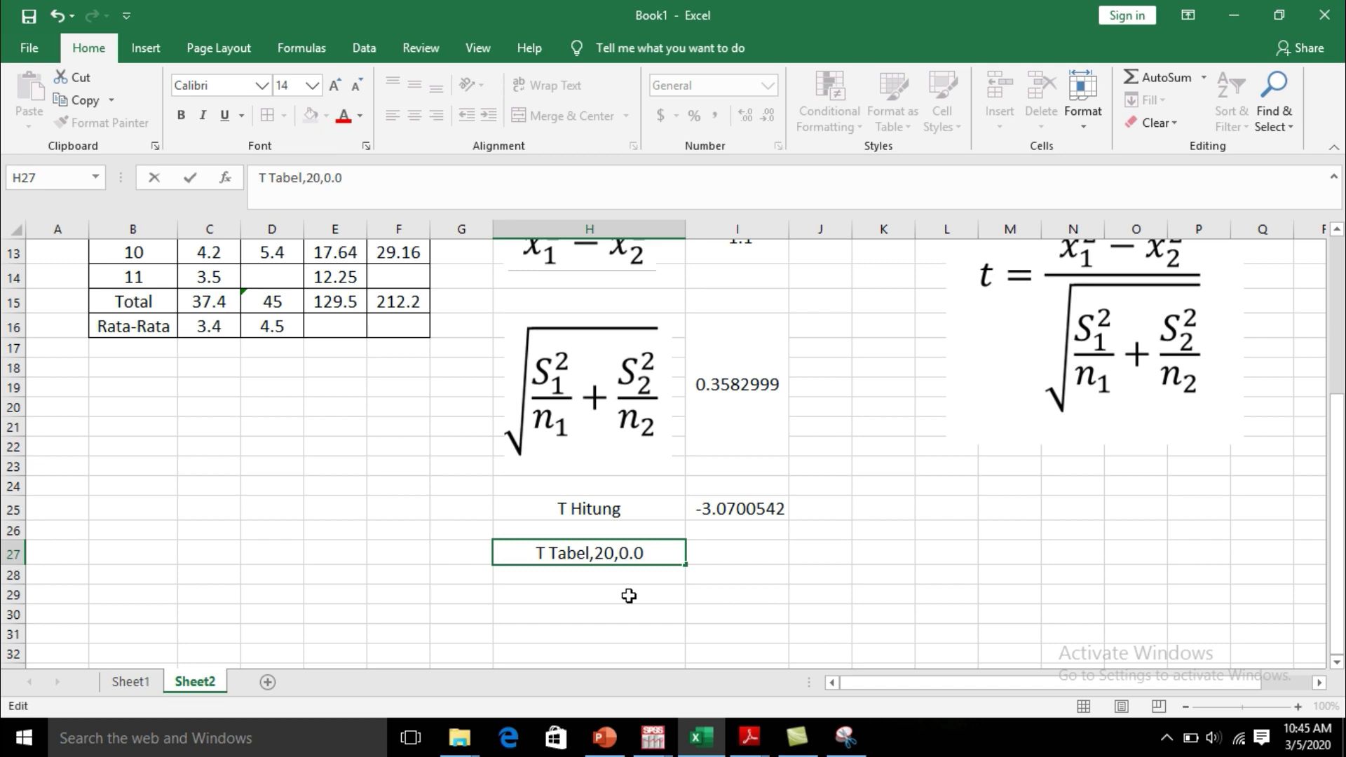
{"action": "type", "text": "25"}
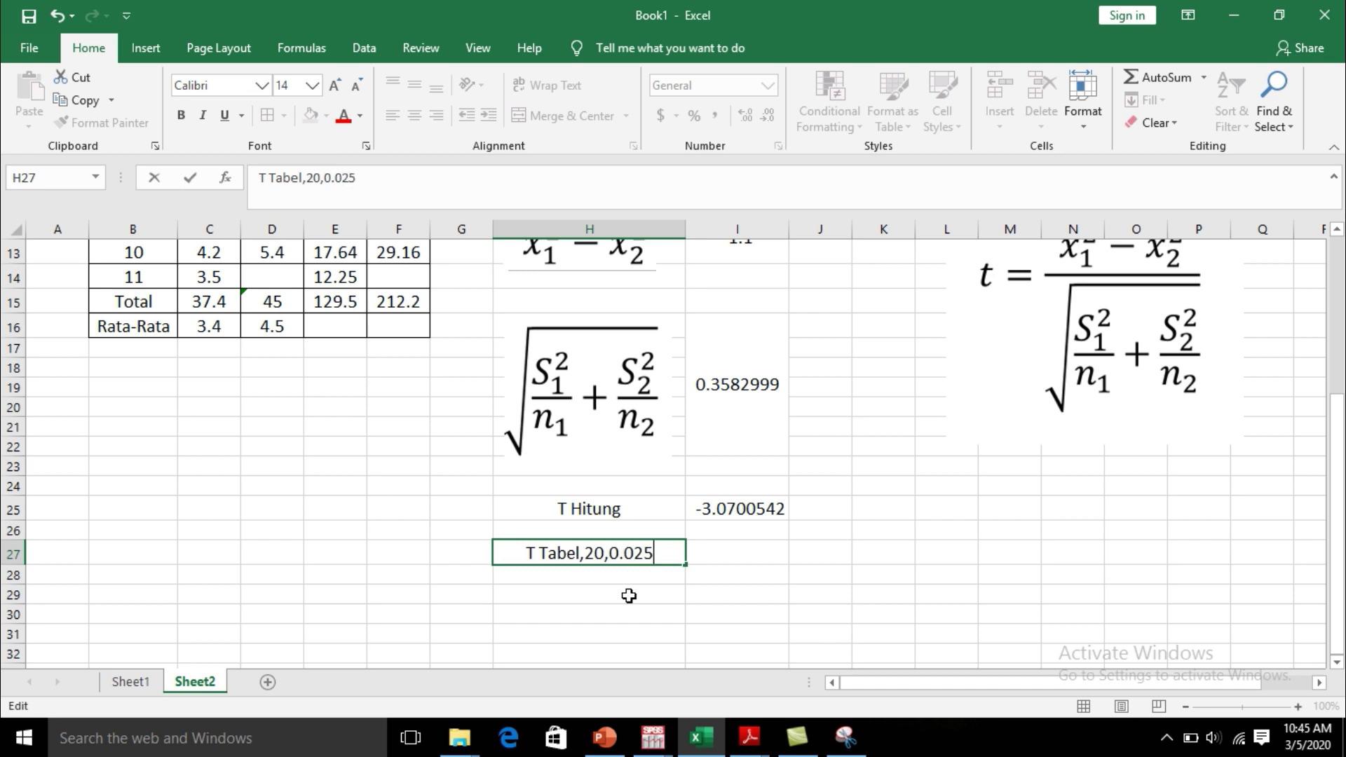
{"action": "left_click", "coordinate": [777, 554]}
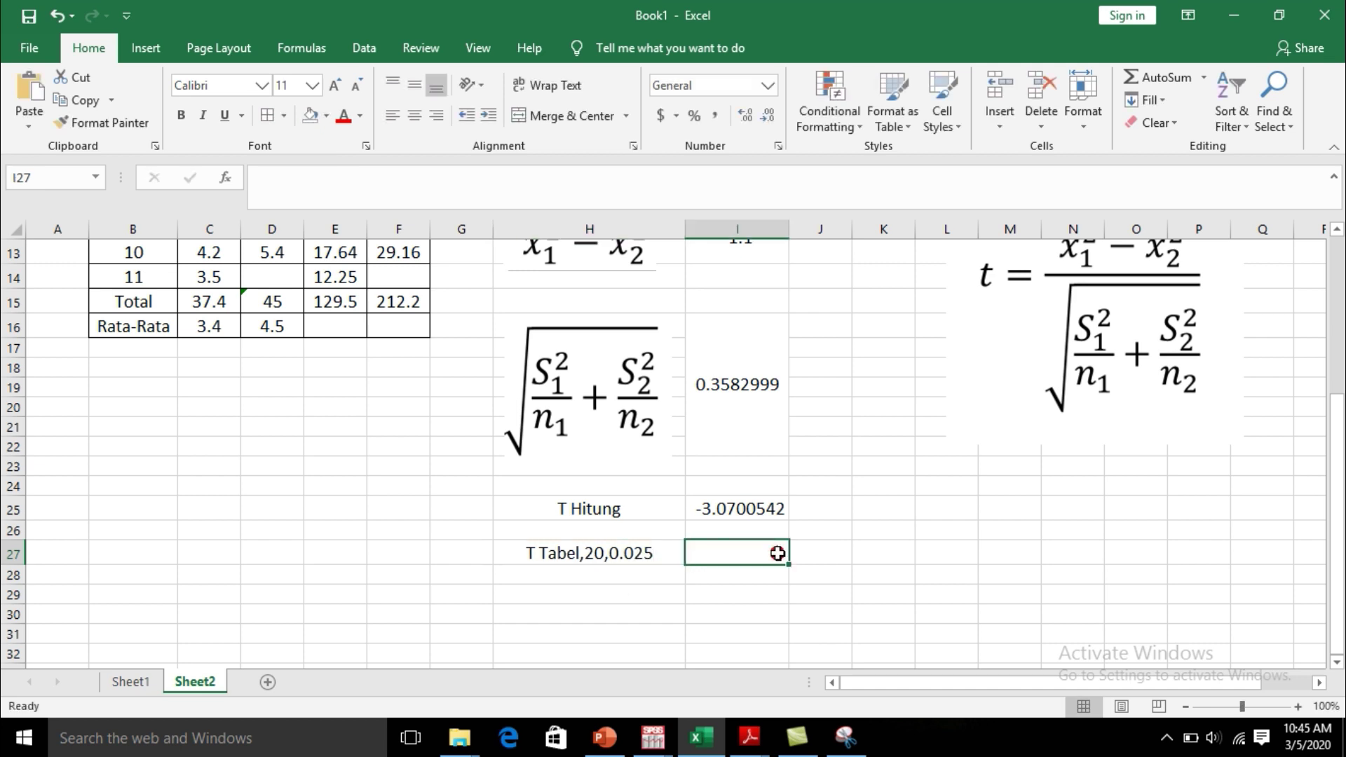
Step: Look up the critical t value in the PDF table's 0.025 column at df 10, and return to the Excel workbook
{"action": "left_click", "coordinate": [750, 737]}
{"action": "left_click", "coordinate": [843, 685]}
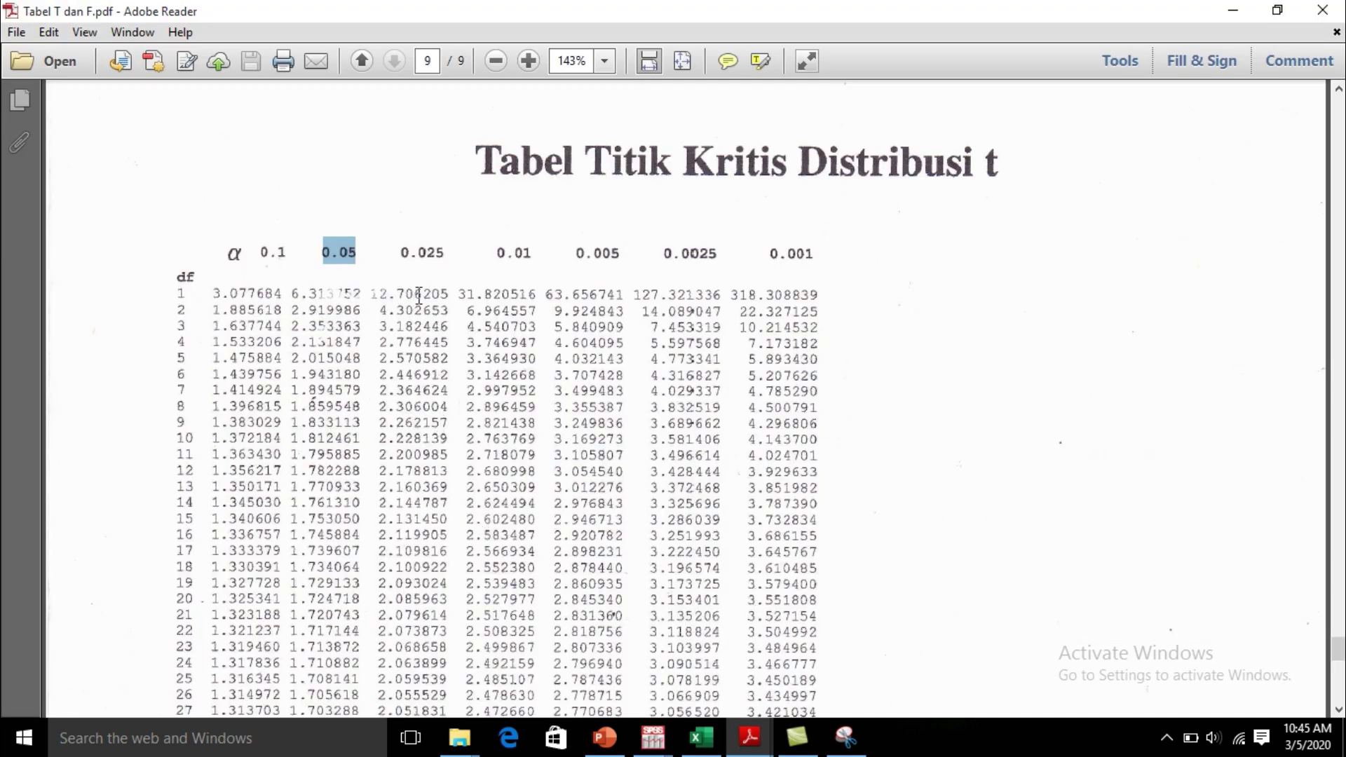
{"action": "left_click_drag", "start_coordinate": [402, 260], "coordinate": [450, 254]}
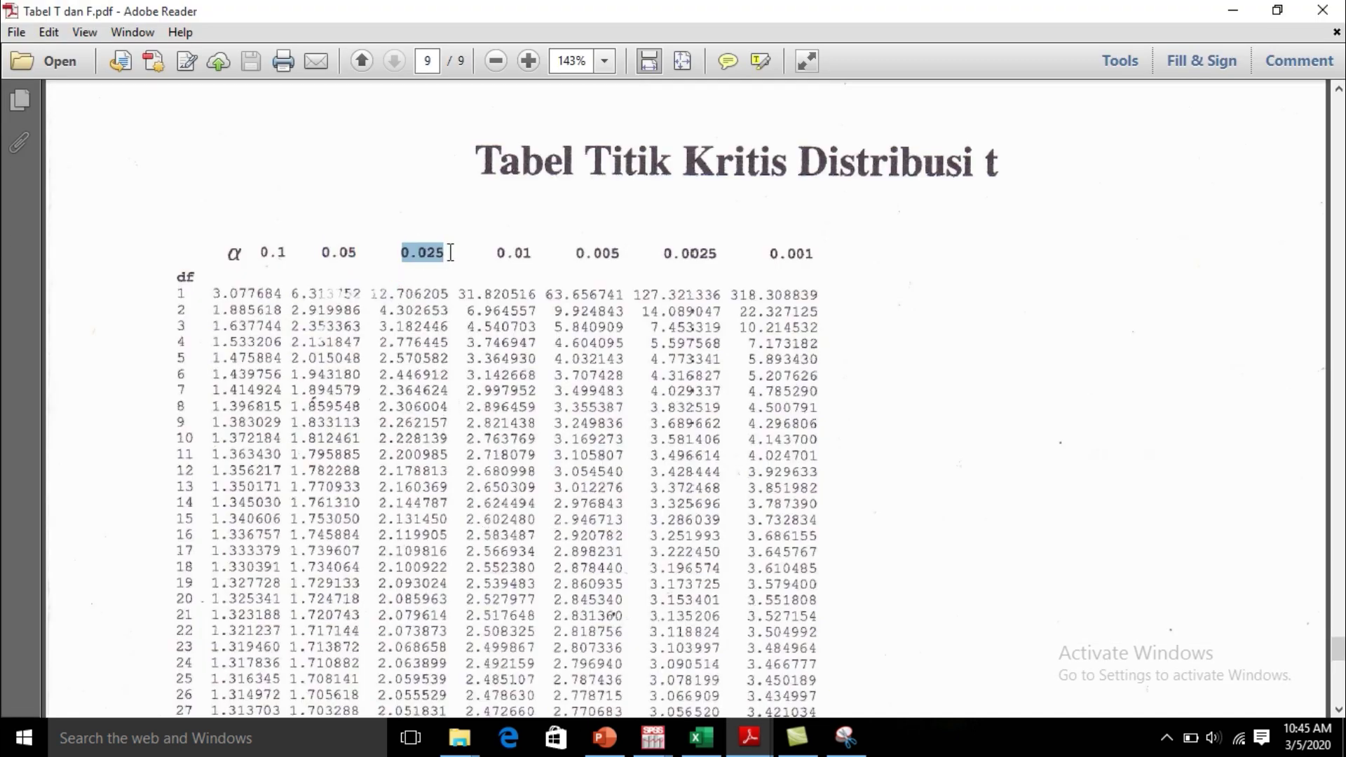
{"action": "double_click", "coordinate": [180, 440]}
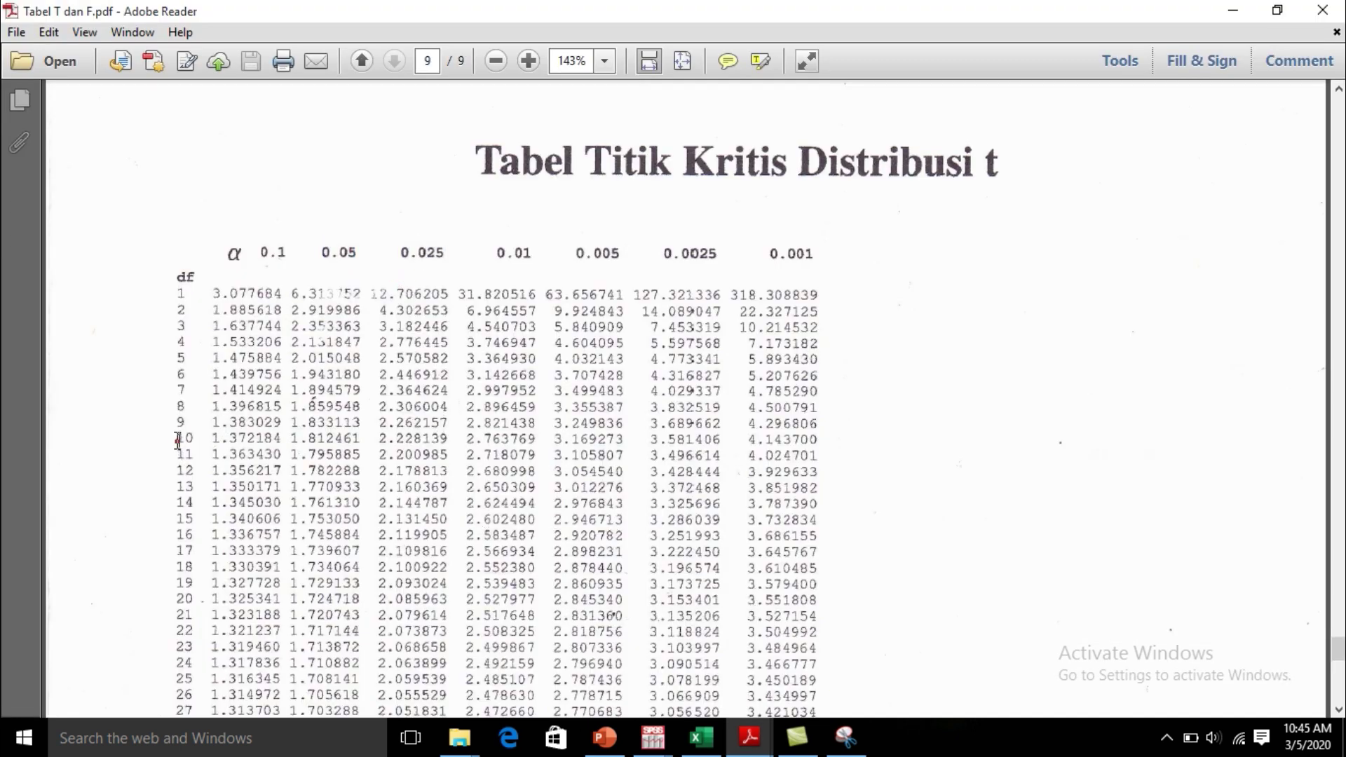
{"action": "double_click", "coordinate": [377, 439]}
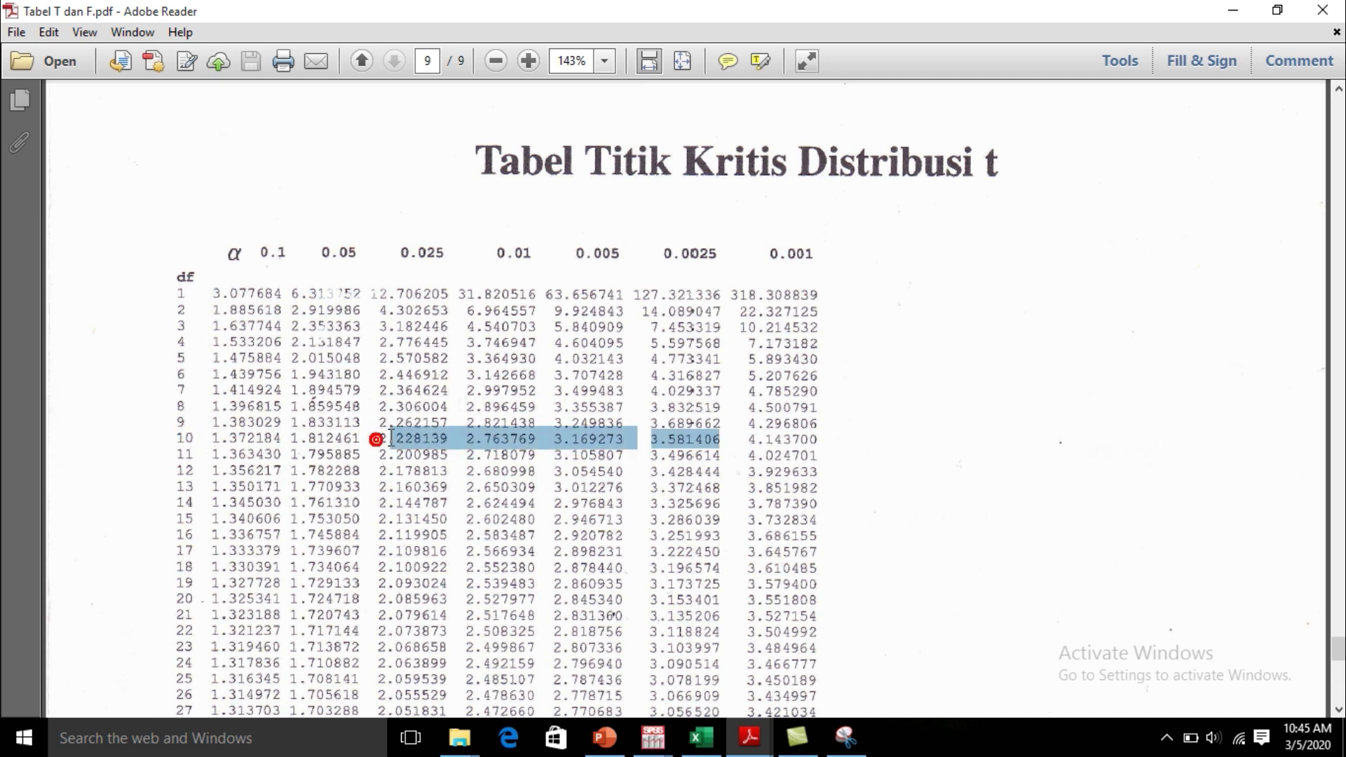
{"action": "double_click", "coordinate": [376, 439]}
{"action": "left_click_drag", "start_coordinate": [391, 437], "coordinate": [380, 437]}
{"action": "double_click", "coordinate": [379, 437]}
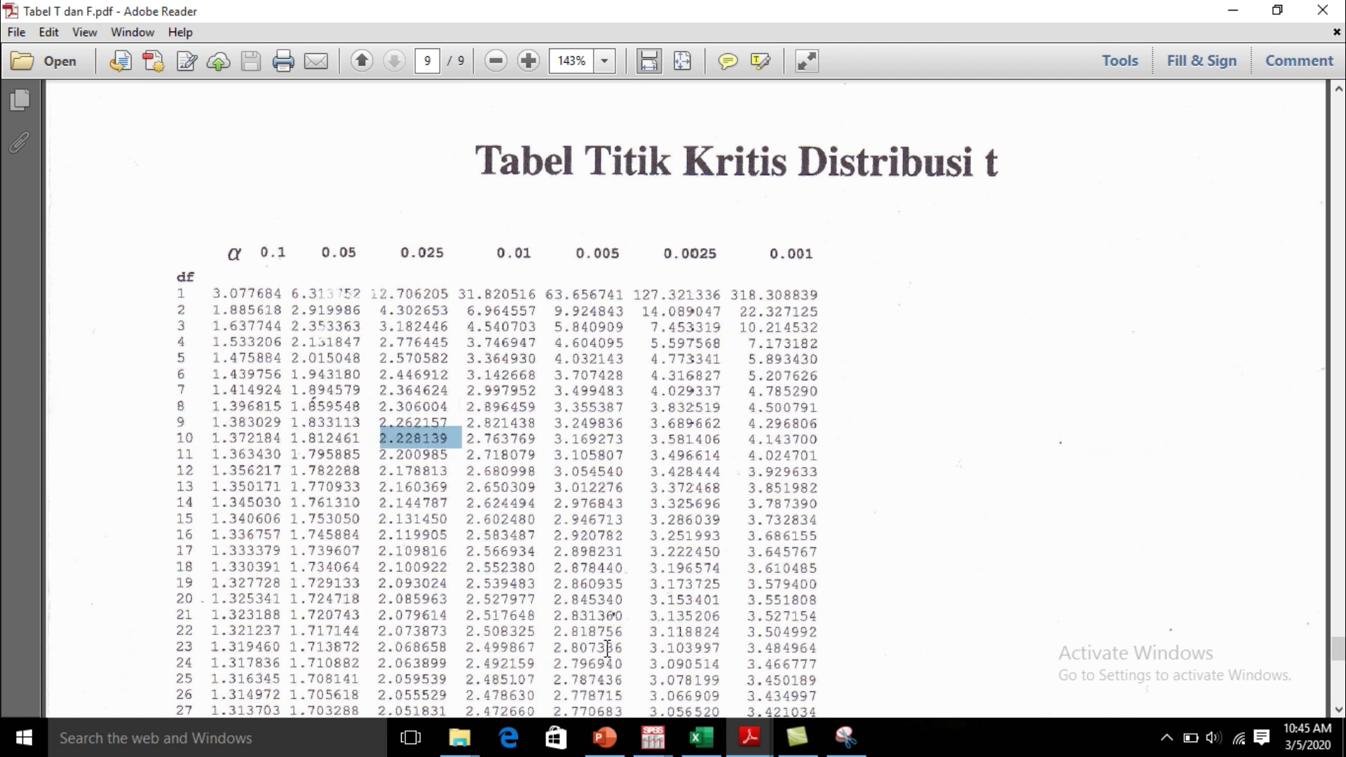
{"action": "left_click", "coordinate": [703, 746]}
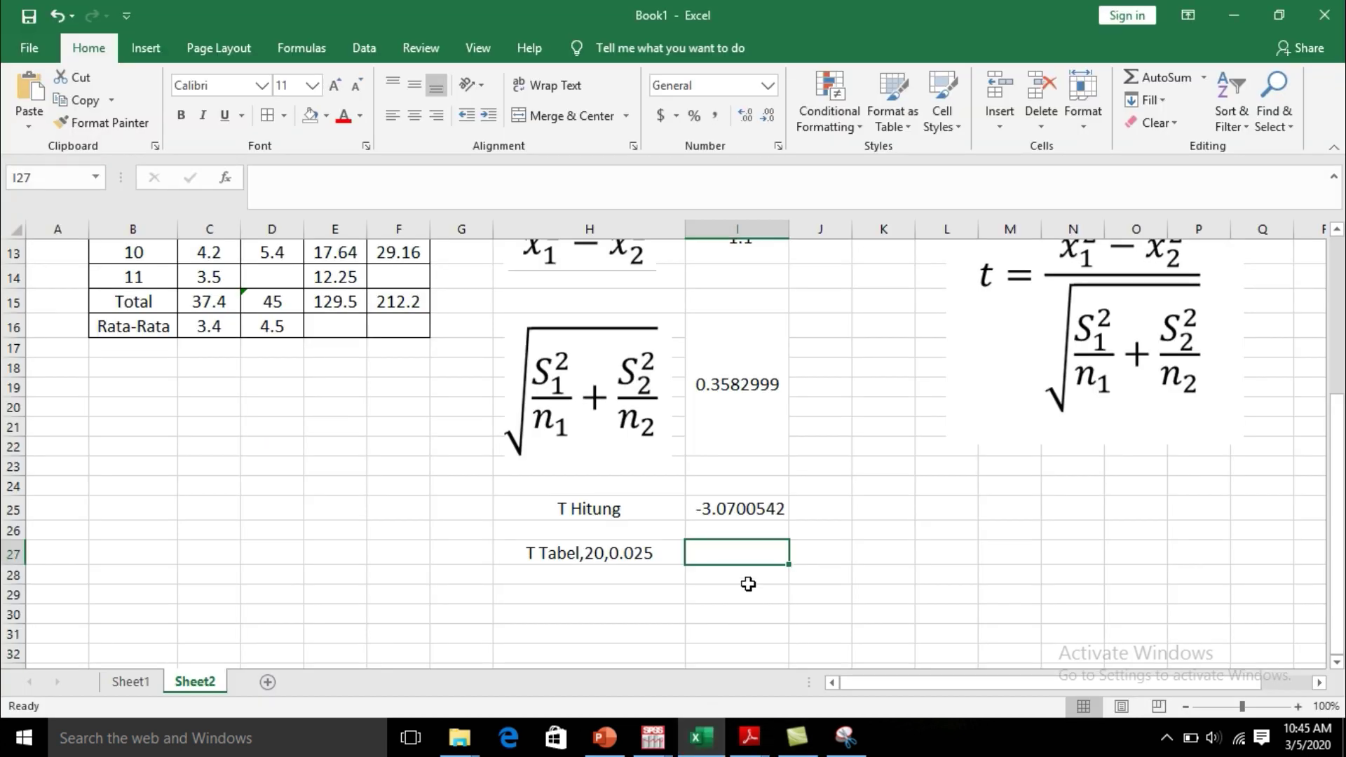
Step: Enter 2.228 as the T Tabel value in I27 and set its font size to 14
{"action": "type", "text": "2.228"}
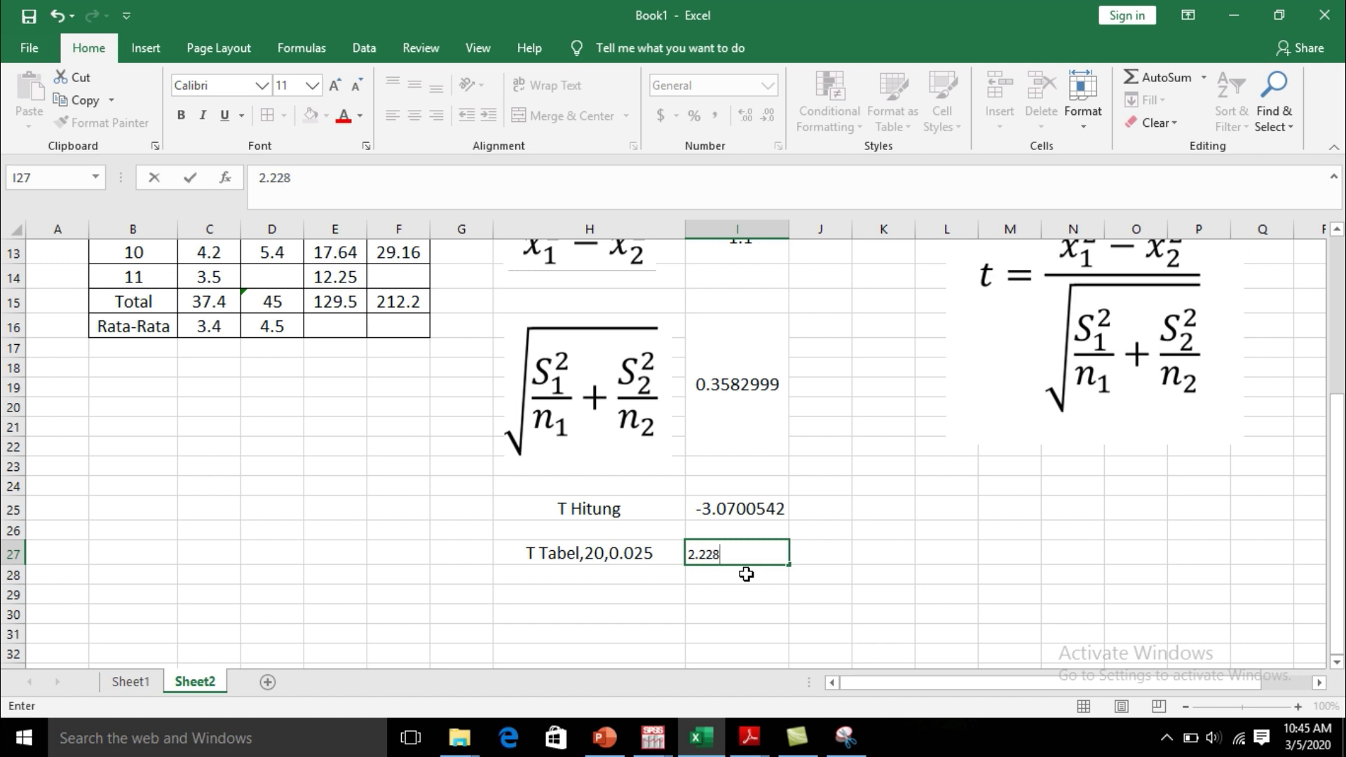
{"action": "left_click", "coordinate": [851, 547]}
{"action": "left_click", "coordinate": [754, 551]}
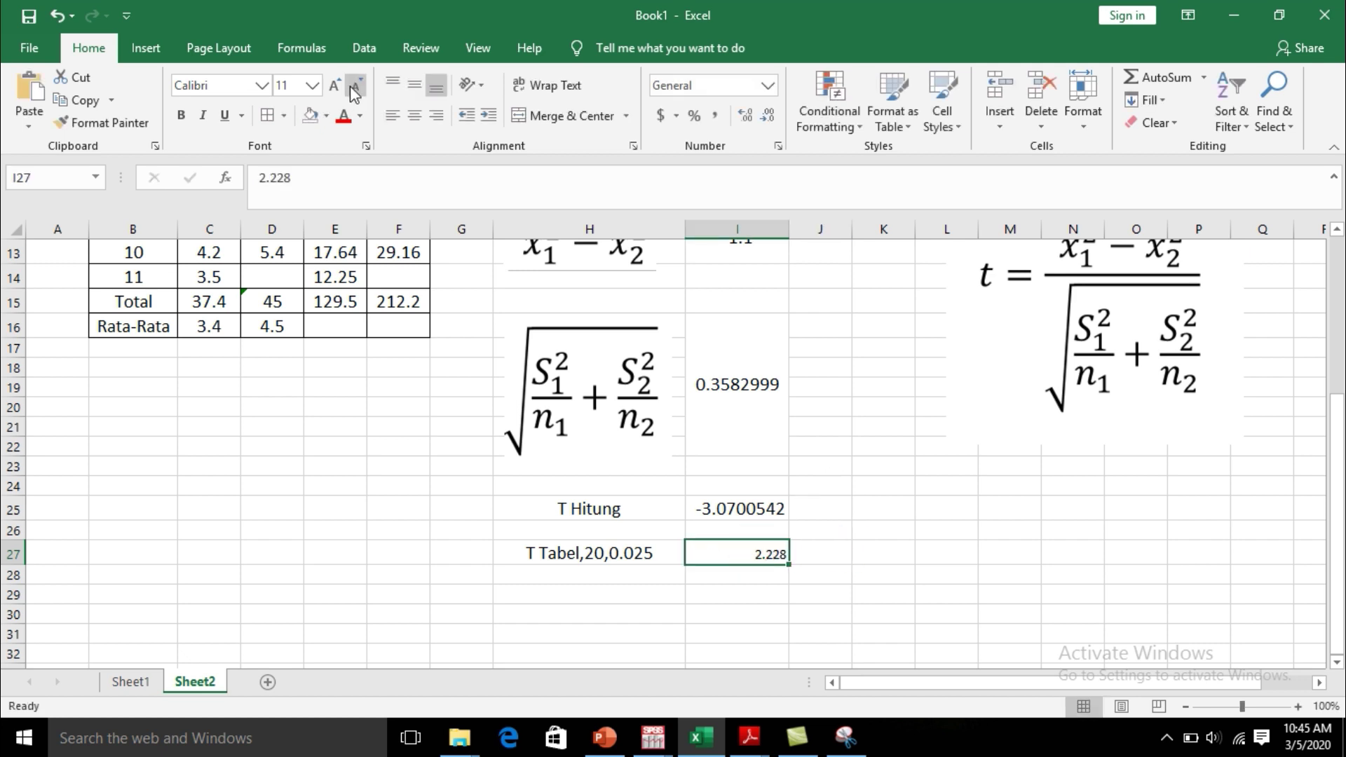
{"action": "left_click", "coordinate": [313, 85]}
{"action": "left_click", "coordinate": [293, 201]}
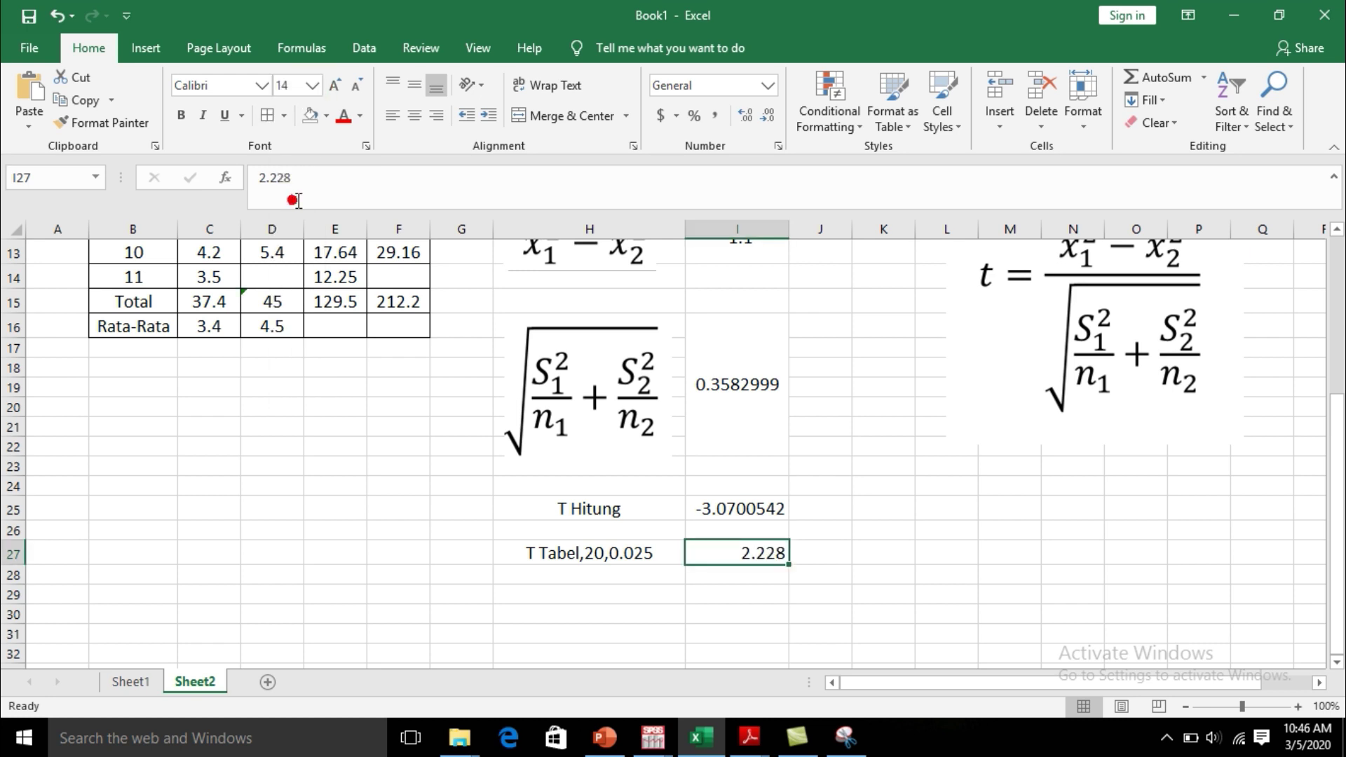
{"action": "left_click", "coordinate": [855, 525]}
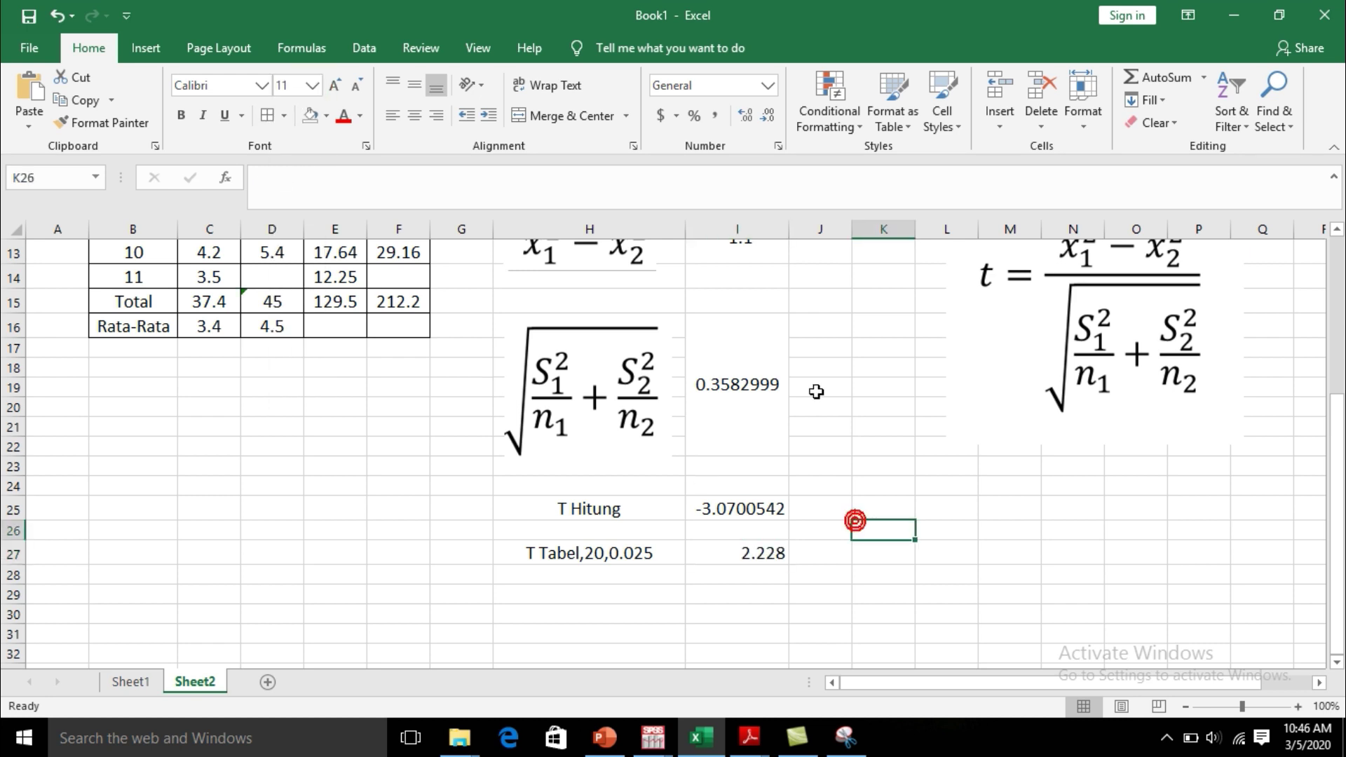
Step: Compare the T Hitung and T Tabel values and enter "T Hitung > T Tabel" in H28
{"action": "left_click", "coordinate": [584, 574]}
{"action": "left_click", "coordinate": [742, 510]}
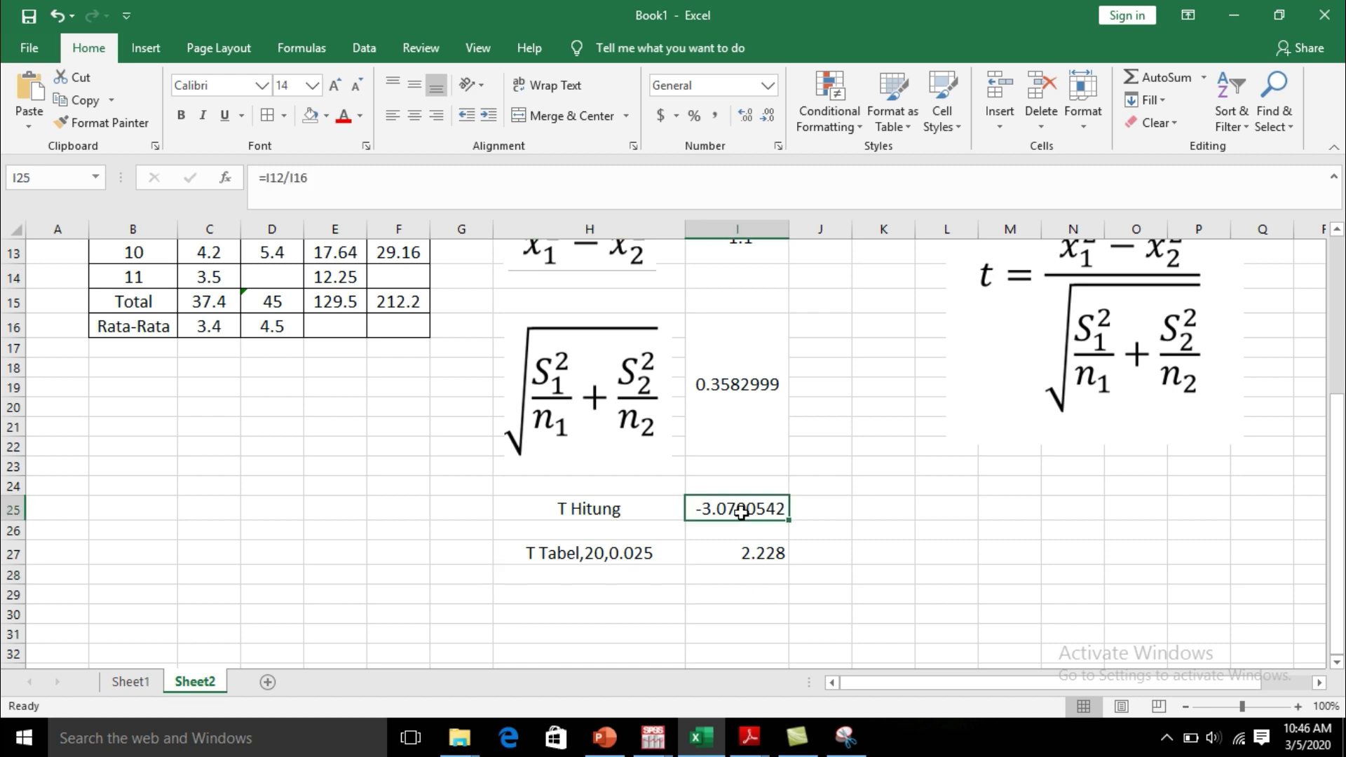
{"action": "left_click", "coordinate": [755, 553]}
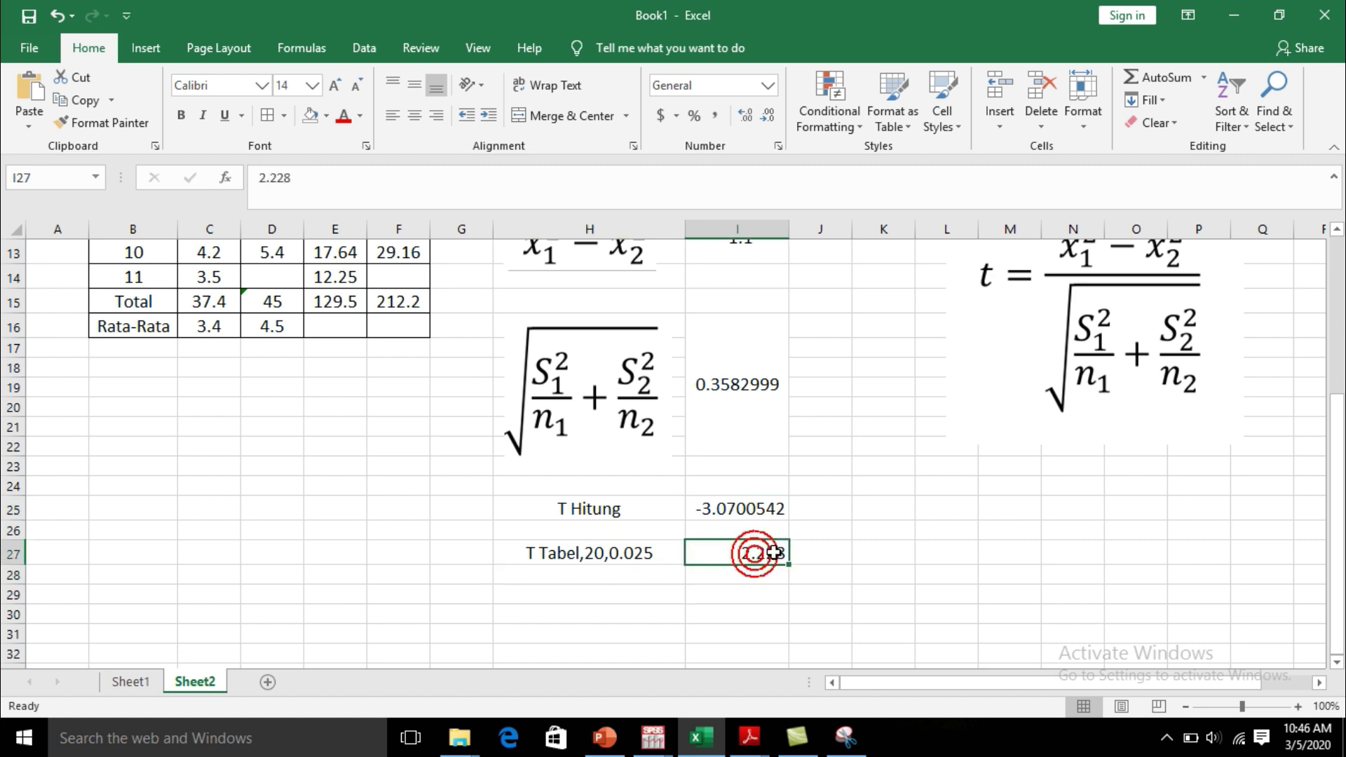
{"action": "left_click", "coordinate": [694, 510]}
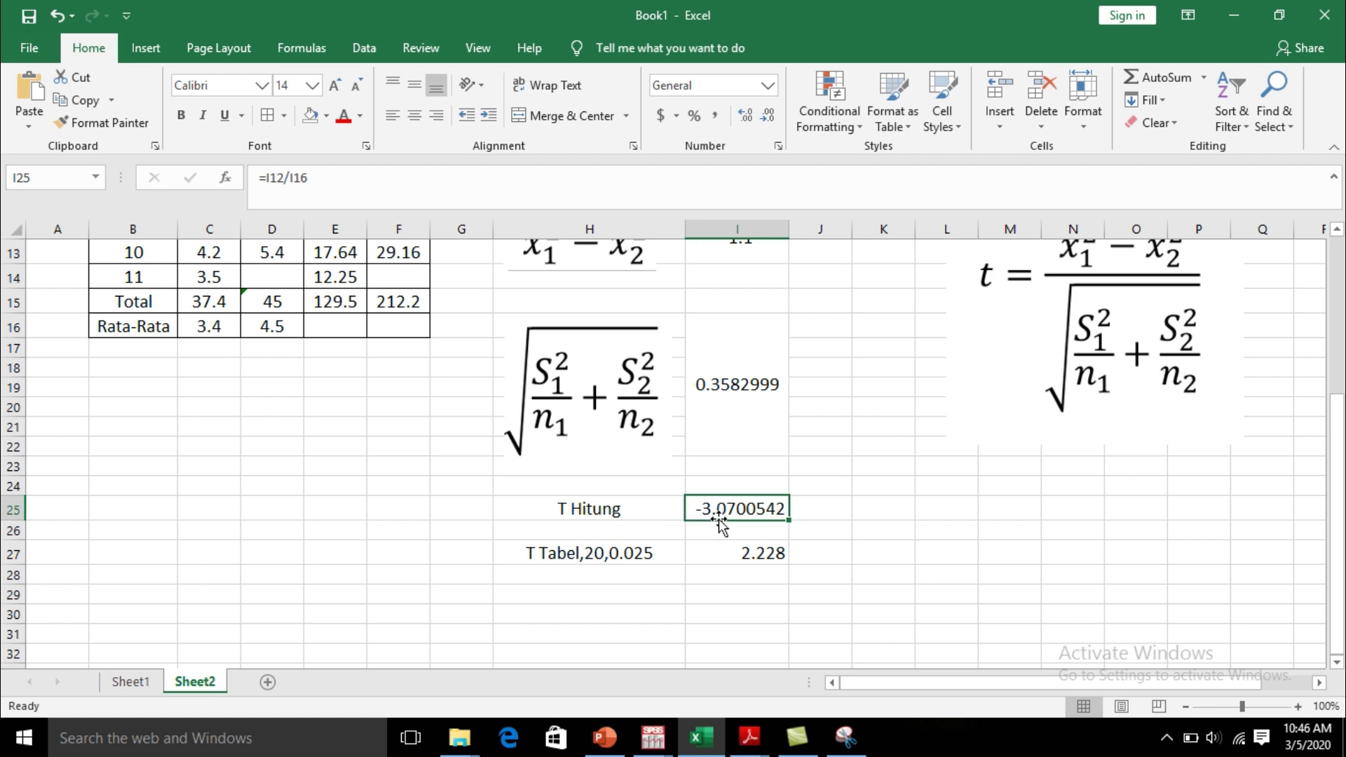
{"action": "left_click", "coordinate": [625, 572]}
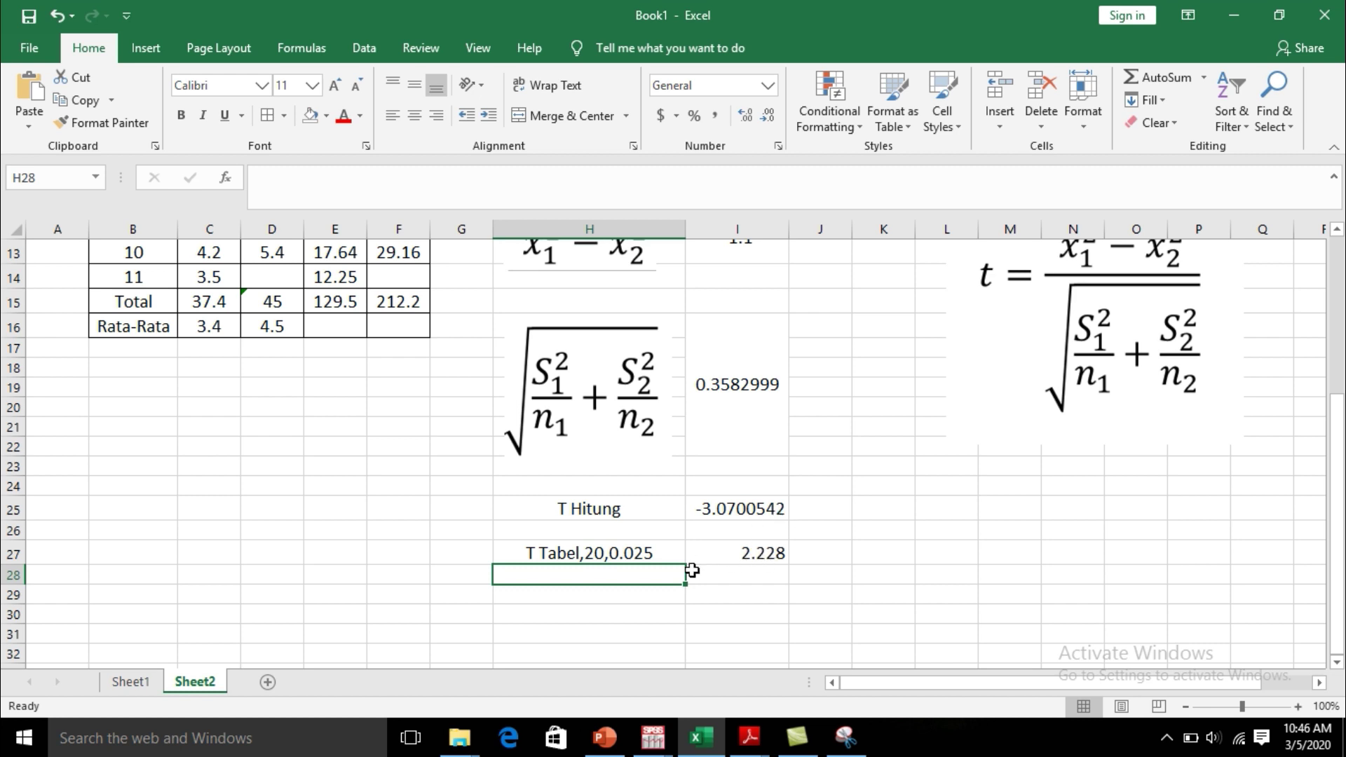
{"action": "type", "text": "T "}
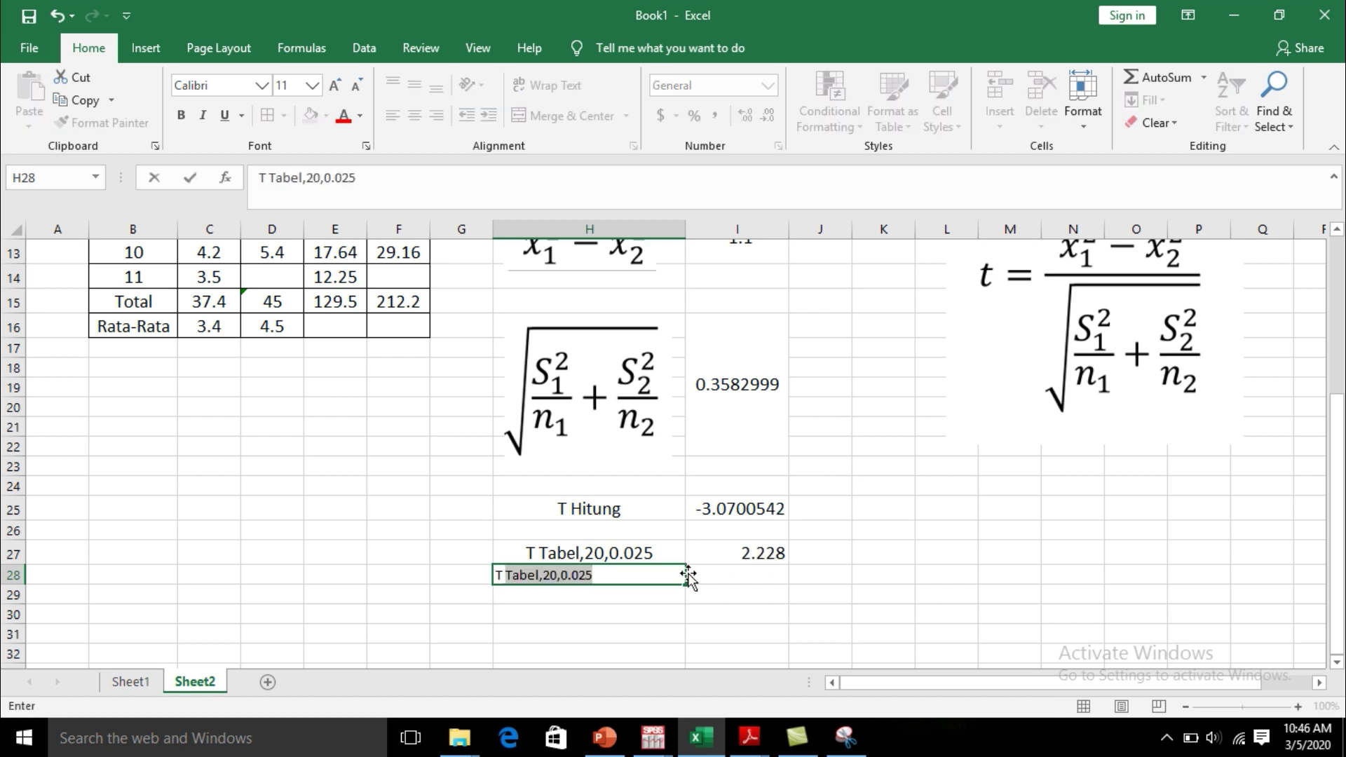
{"action": "type", "text": "Hitung"}
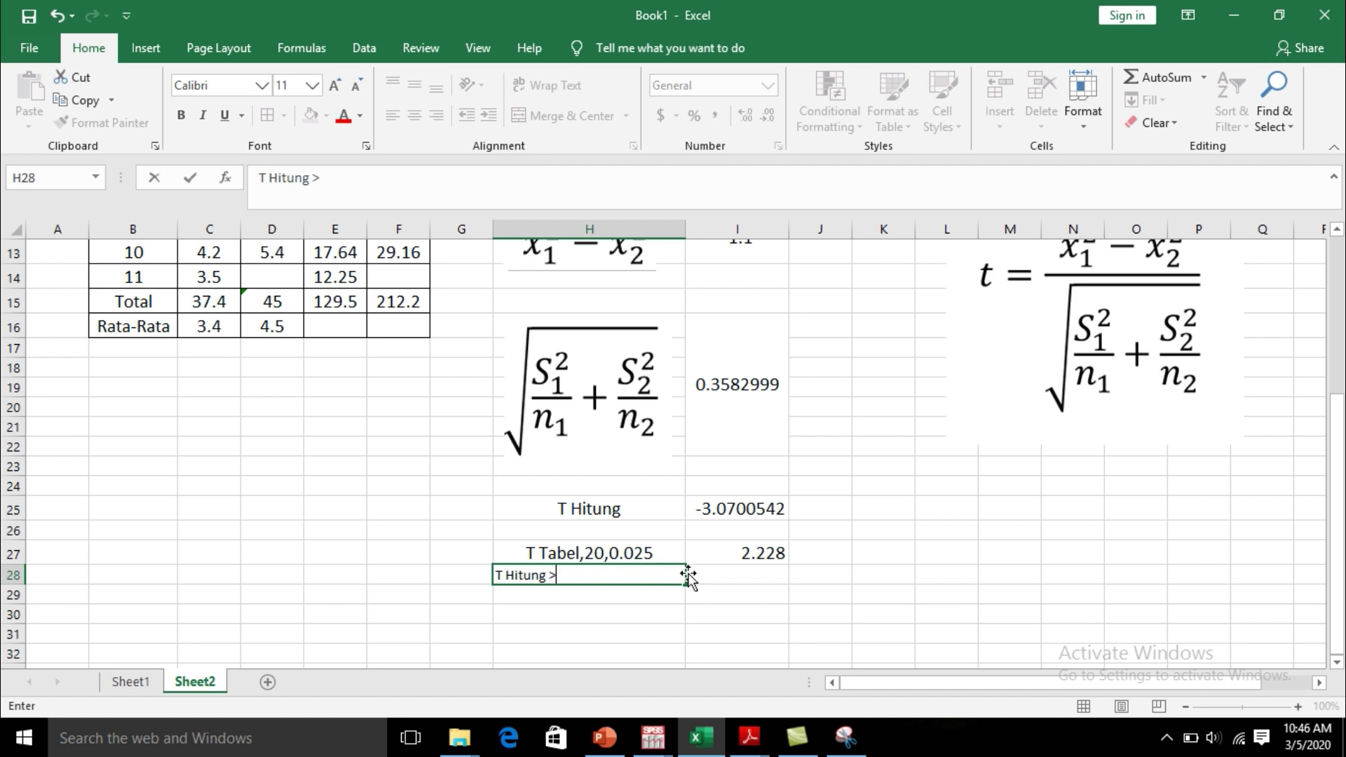
{"action": "type", "text": " > T Tabel"}
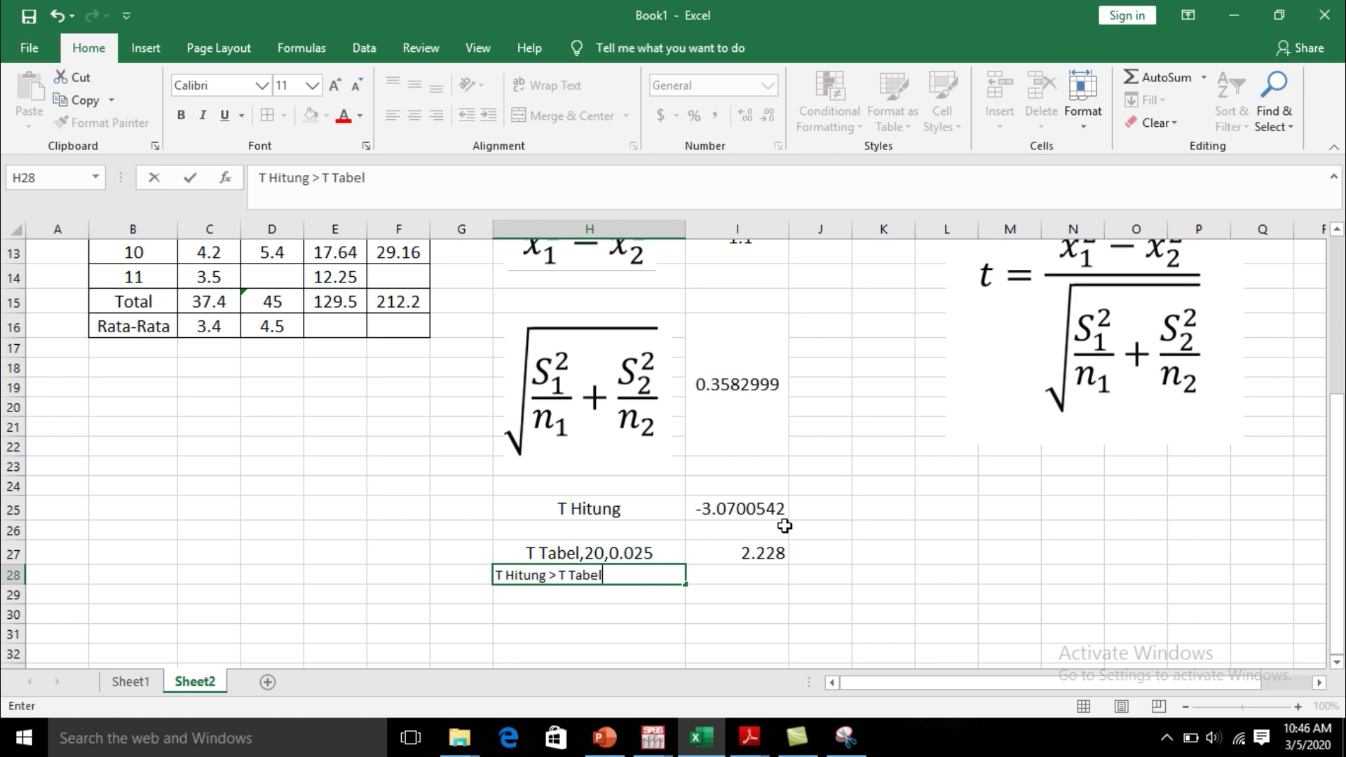
Step: Enter the absolute T Hitung value 3.07 in J25 and set its font size to 16
{"action": "left_click", "coordinate": [810, 514]}
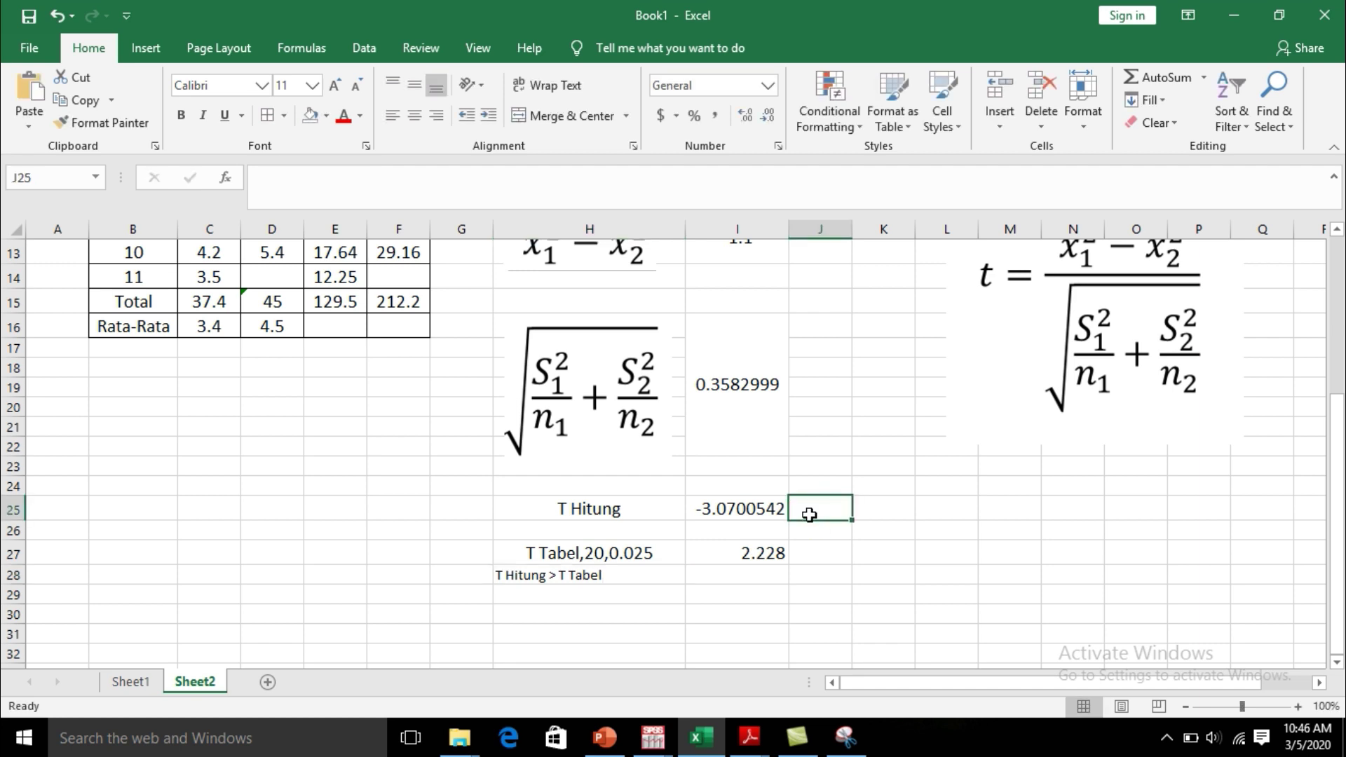
{"action": "type", "text": "3.07"}
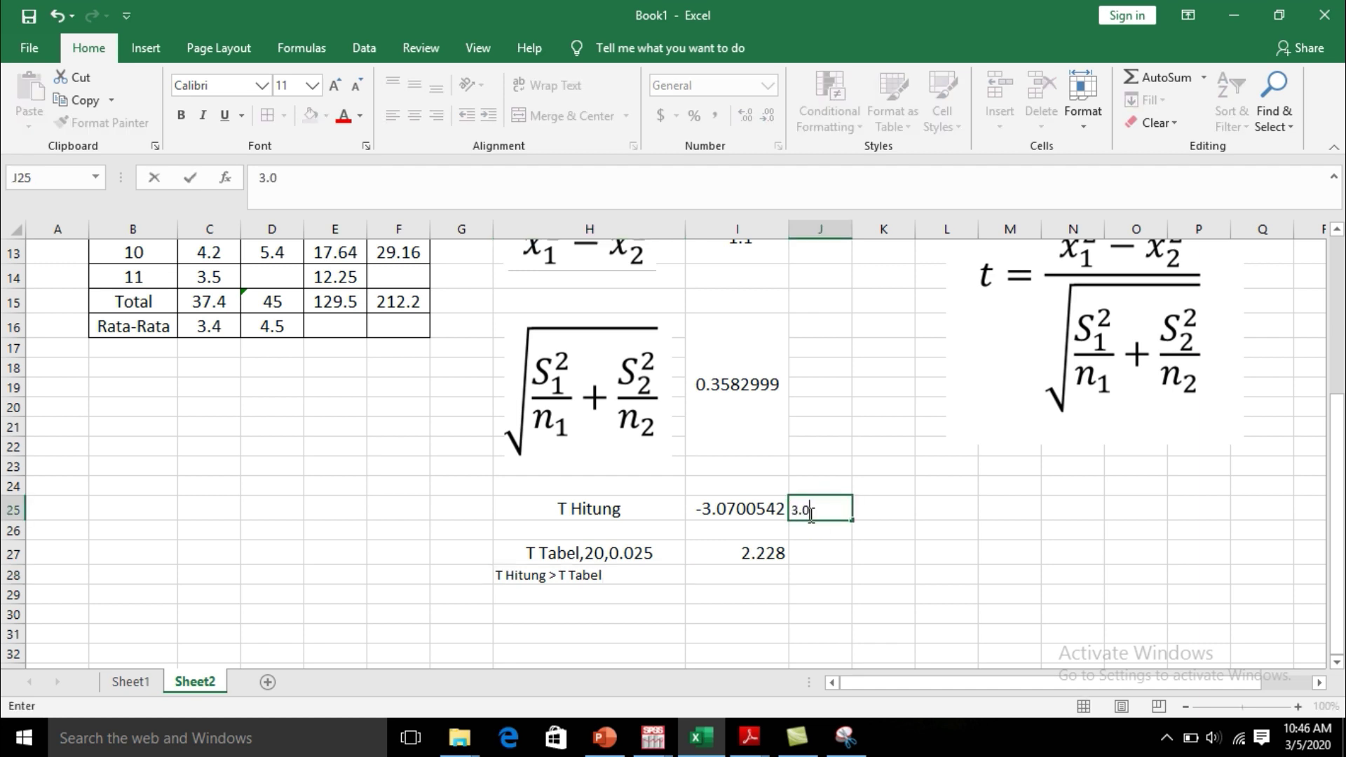
{"action": "left_click", "coordinate": [880, 559]}
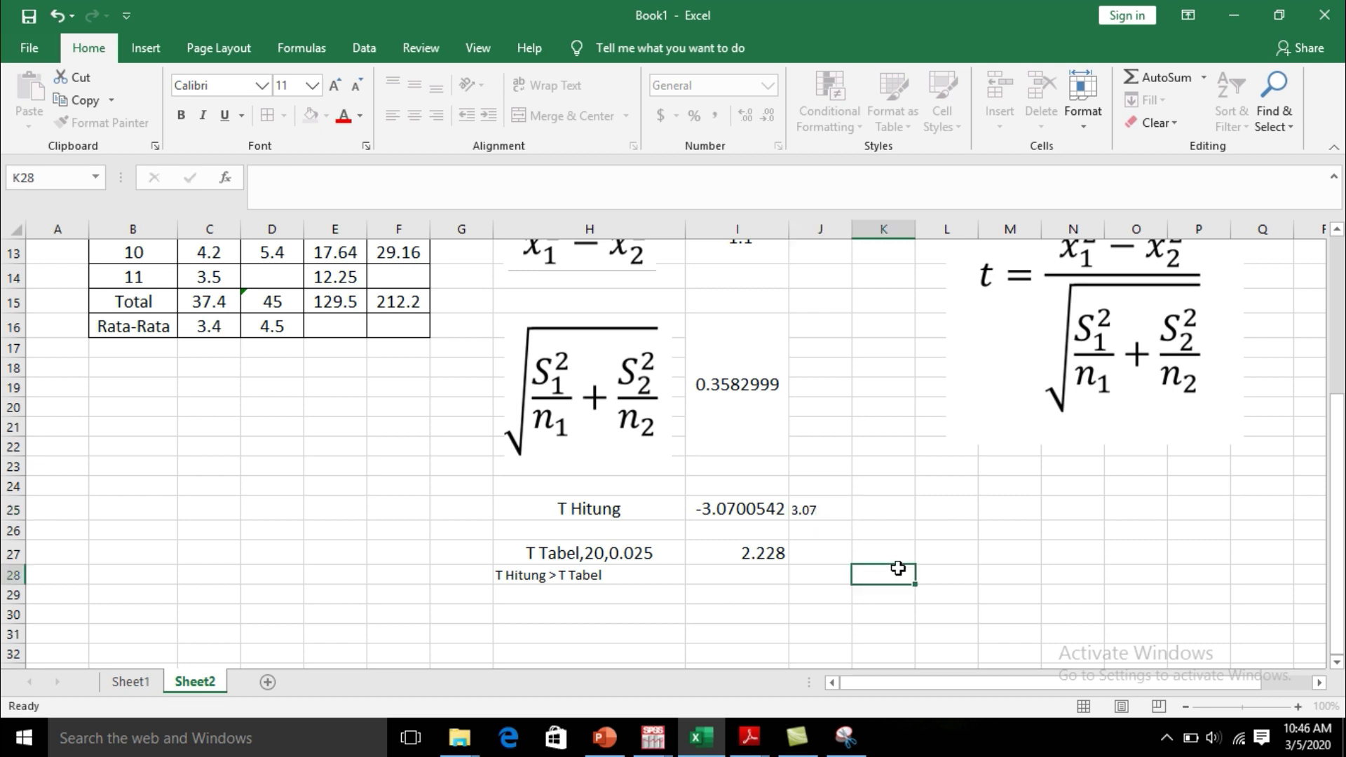
{"action": "left_click", "coordinate": [829, 509]}
{"action": "left_click", "coordinate": [312, 85]}
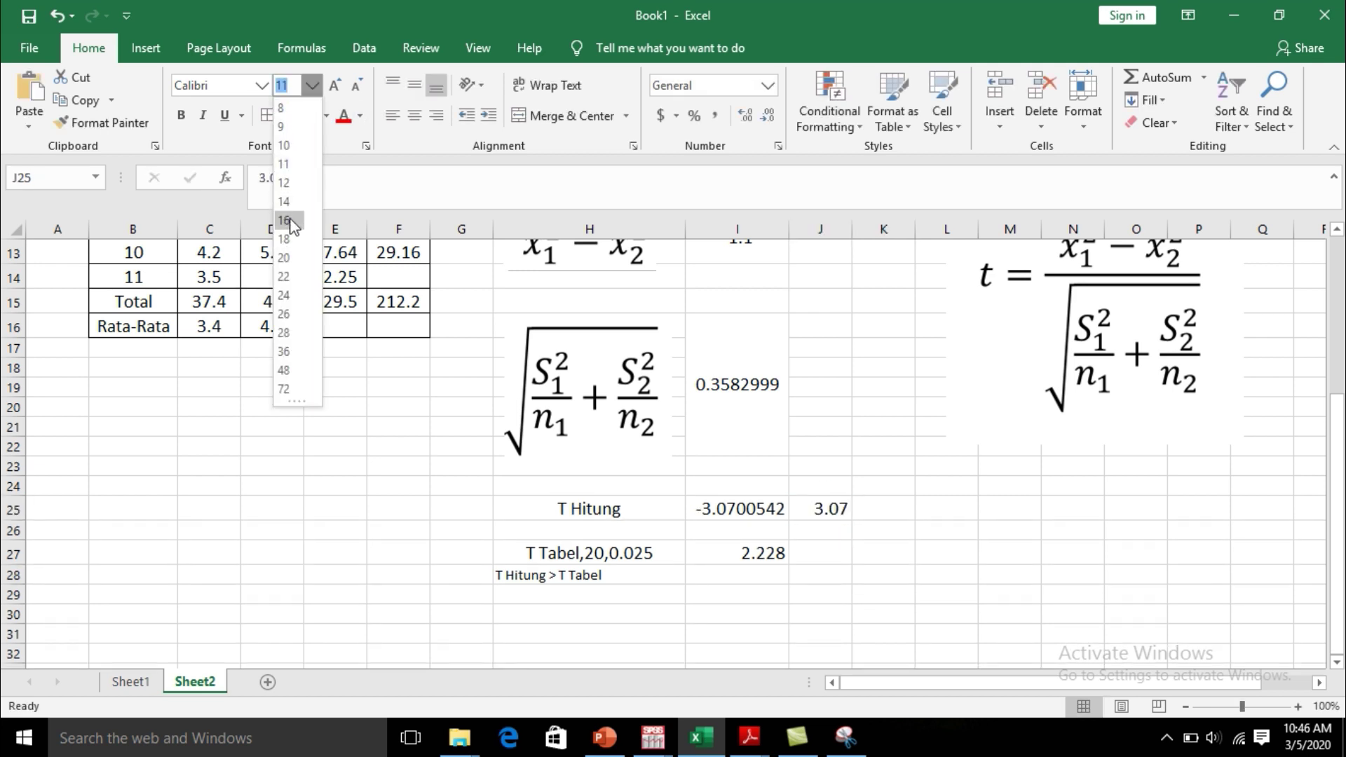
{"action": "left_click", "coordinate": [284, 221]}
{"action": "left_click", "coordinate": [817, 535]}
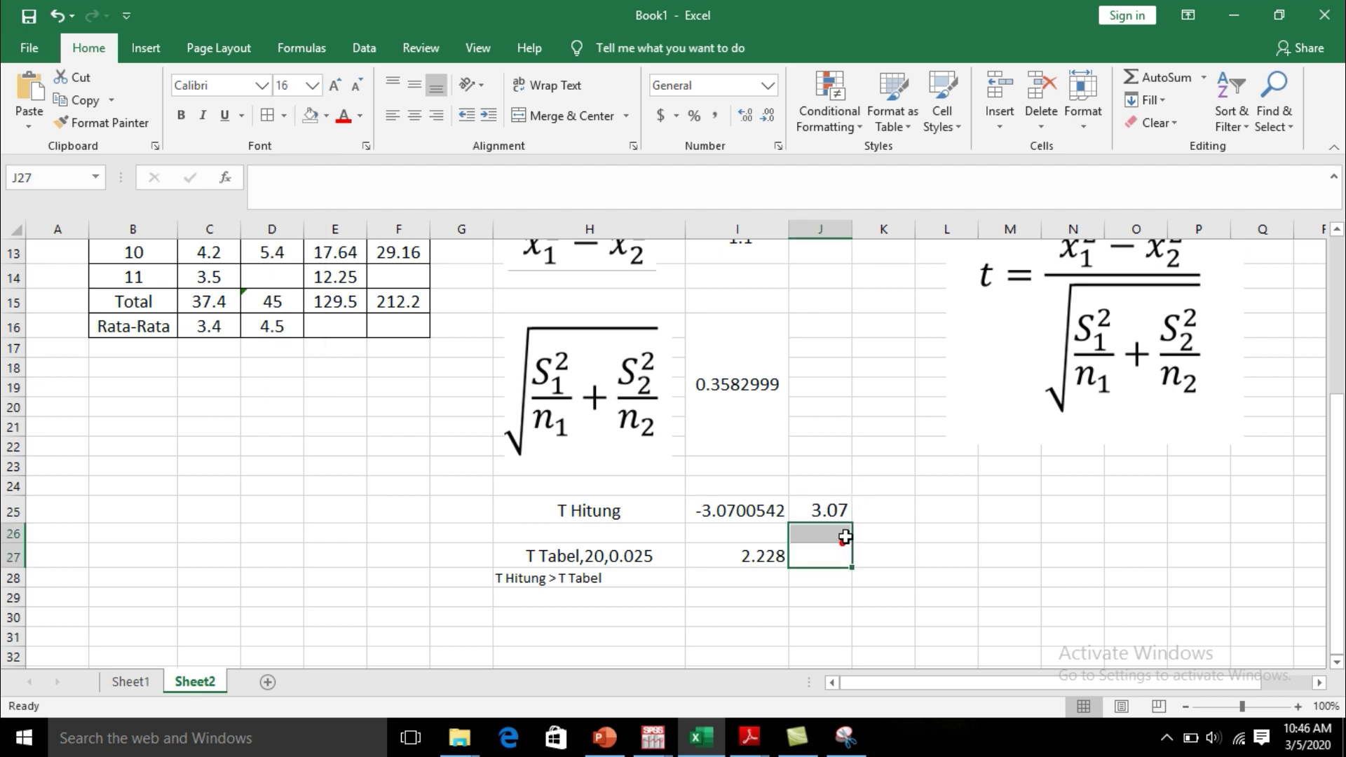
Step: Set the font size of the "T Hitung > T Tabel" comparison in H28 to 16
{"action": "left_click", "coordinate": [564, 577]}
{"action": "left_click", "coordinate": [312, 86]}
{"action": "left_click", "coordinate": [289, 222]}
{"action": "left_click", "coordinate": [666, 624]}
{"action": "left_click", "coordinate": [675, 583]}
Step: Enter the conclusion "Terdapat Perbedaan antara X1 dengan X2" in I28 and enlarge its text to match H28
{"action": "left_click", "coordinate": [711, 584]}
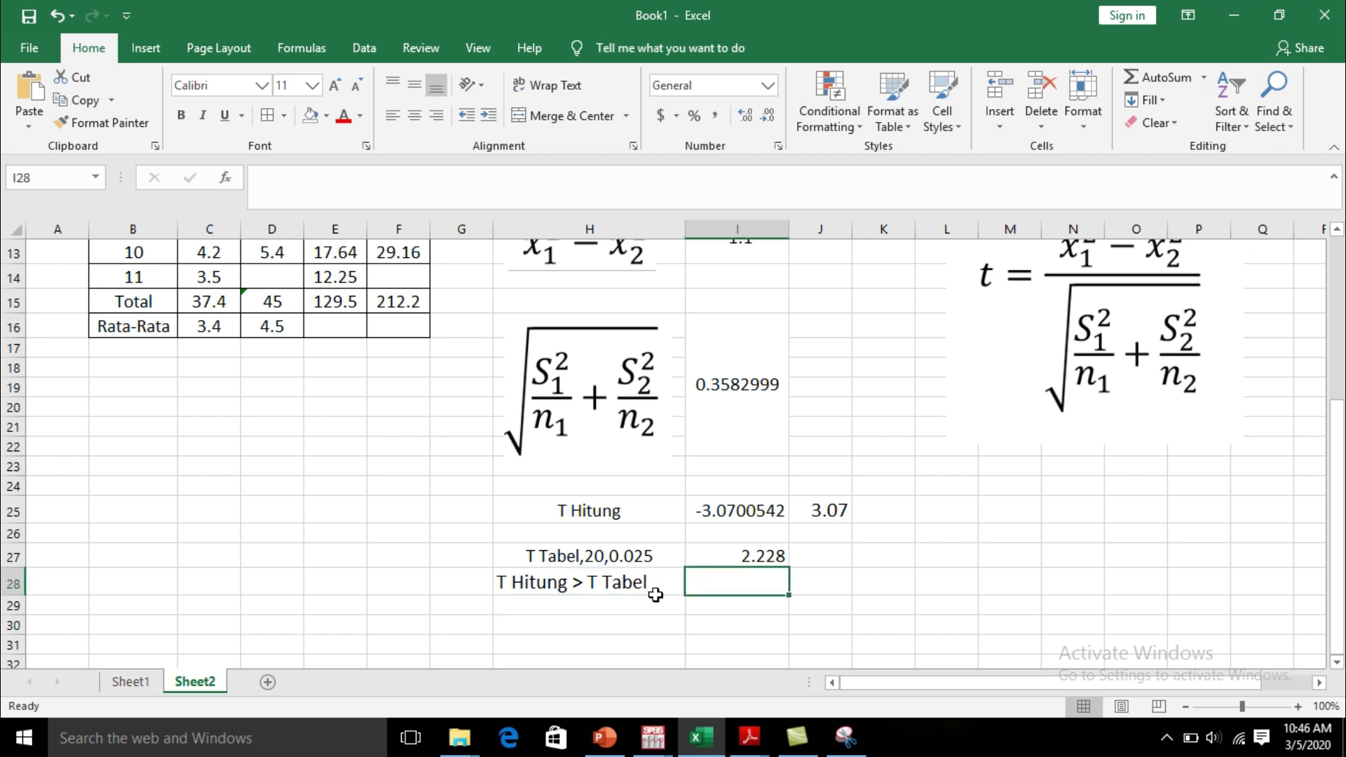
{"action": "type", "text": "T"}
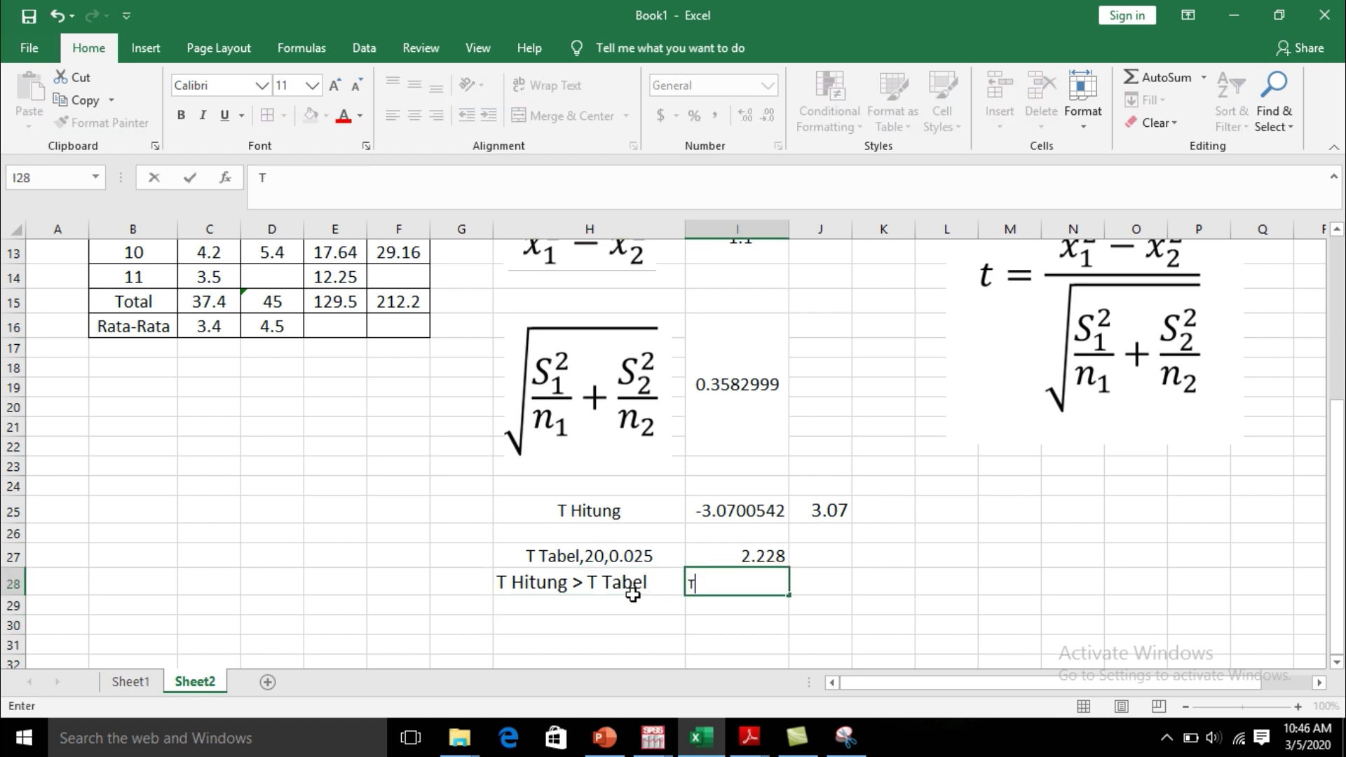
{"action": "type", "text": "erd"}
{"action": "key", "text": "BackSpace"}
{"action": "type", "text": "dapat Perbedaan"}
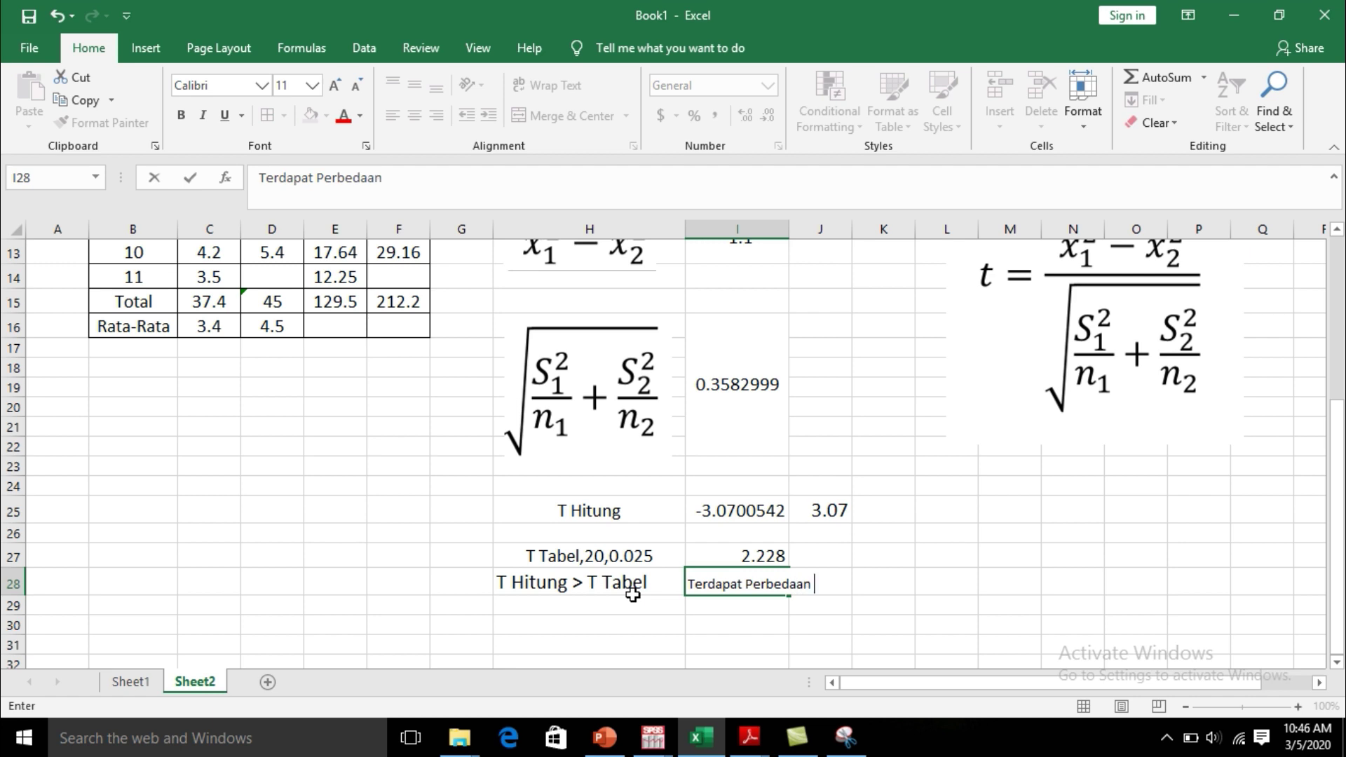
{"action": "type", "text": " antara X1 den"}
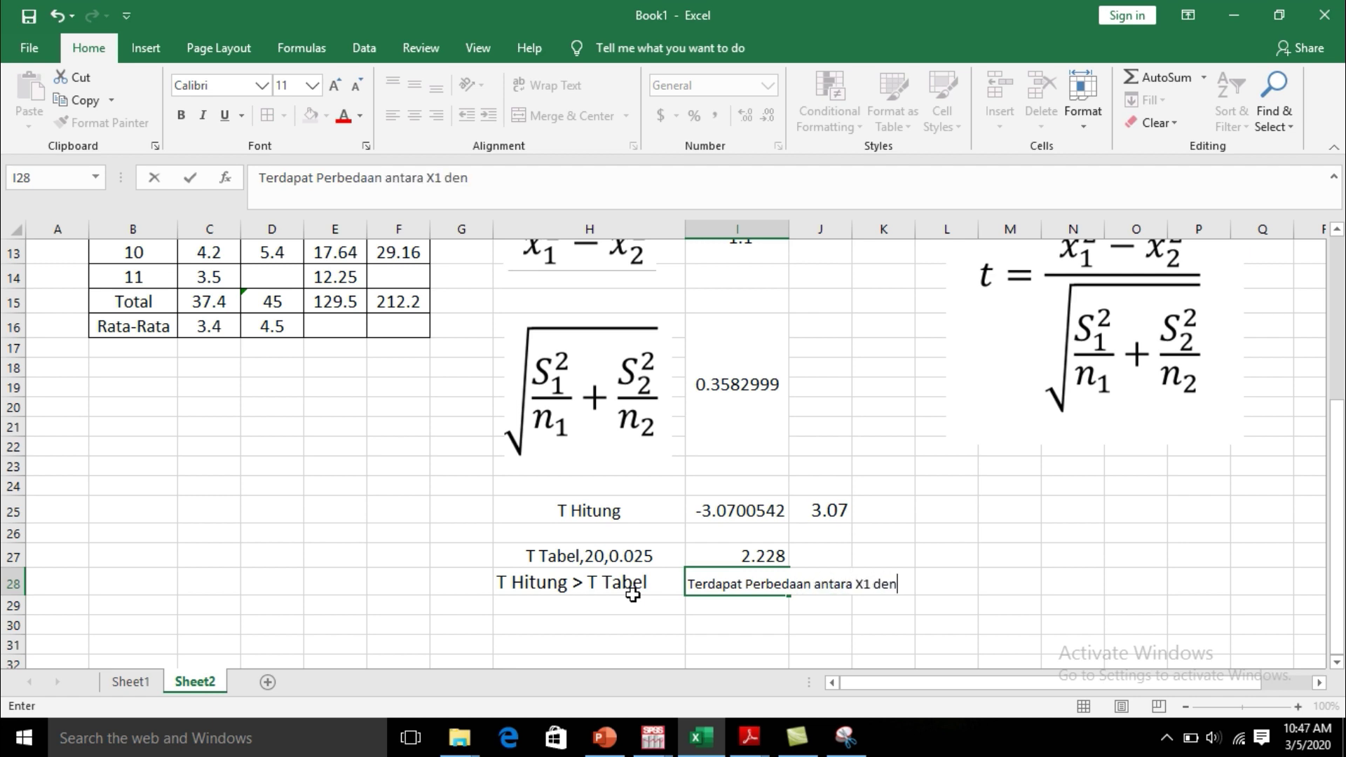
{"action": "type", "text": "gan X2"}
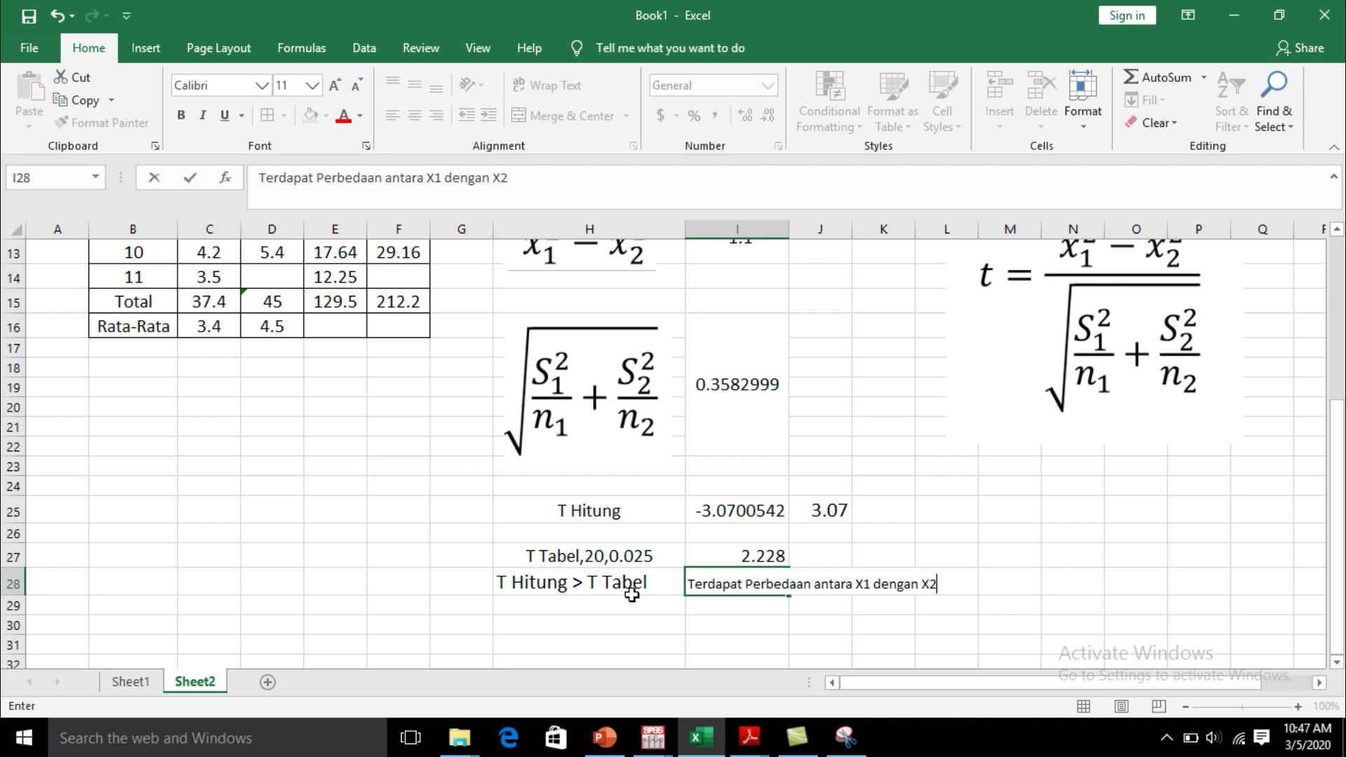
{"action": "left_click", "coordinate": [887, 610]}
{"action": "left_click", "coordinate": [763, 589]}
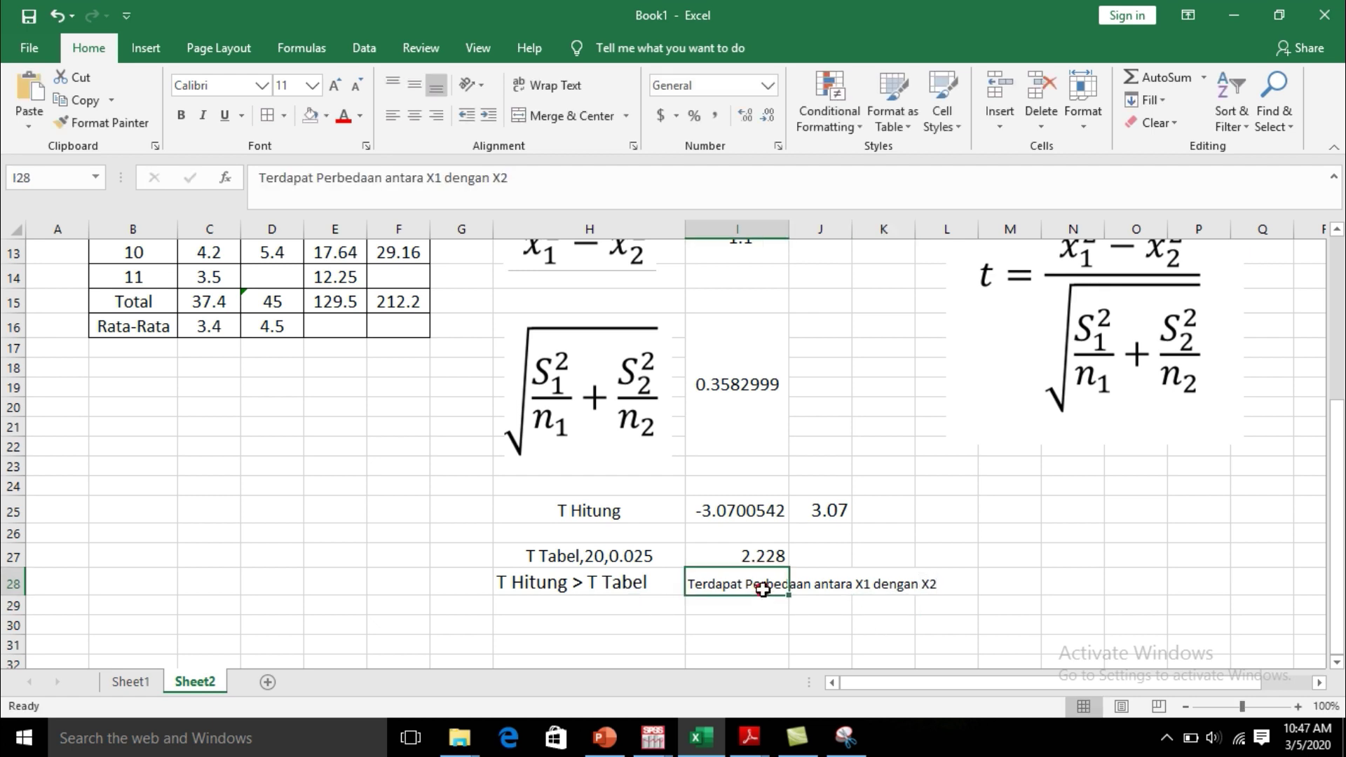
{"action": "left_click", "coordinate": [312, 85]}
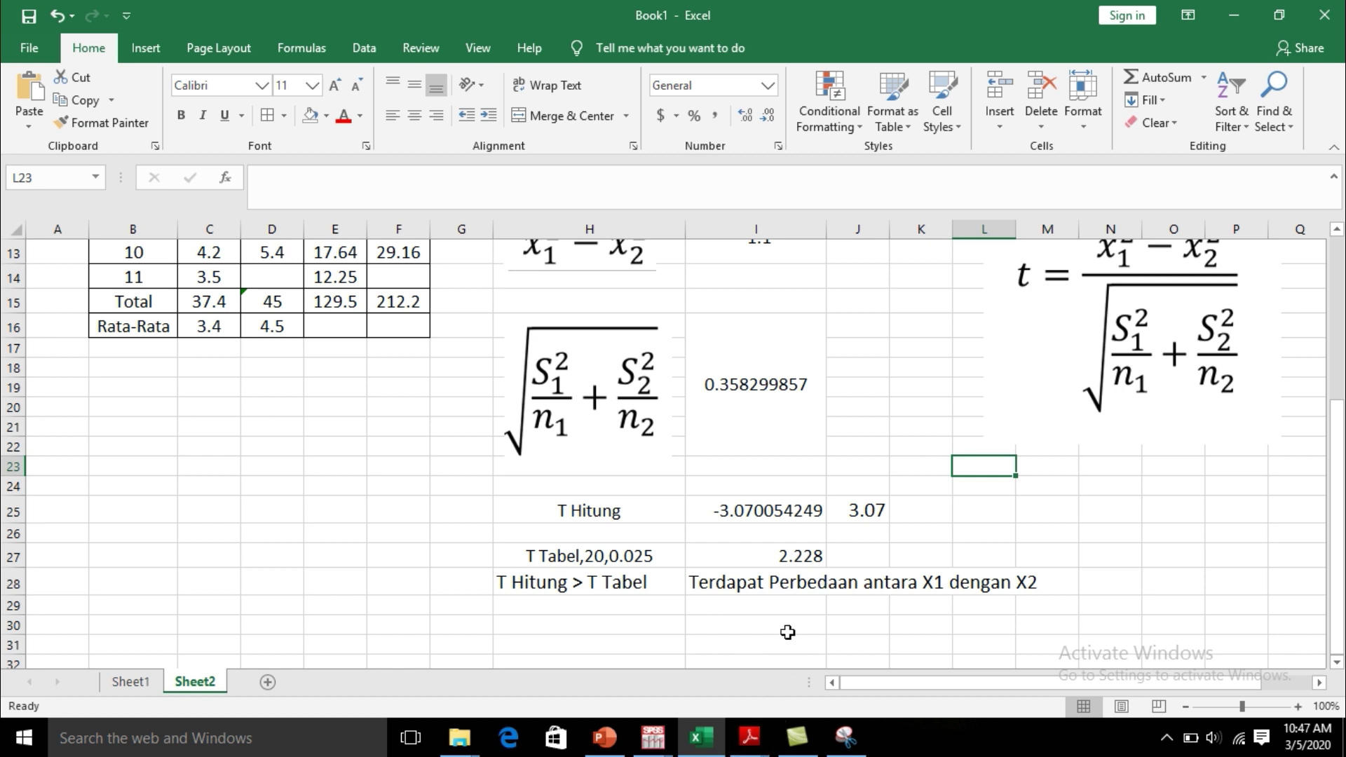
Step: Switch to SPSS, look over the DataSet0 data, and check the t value for unequal variances in Output1's Independent Samples Test table
{"action": "mouse_move", "coordinate": [651, 746]}
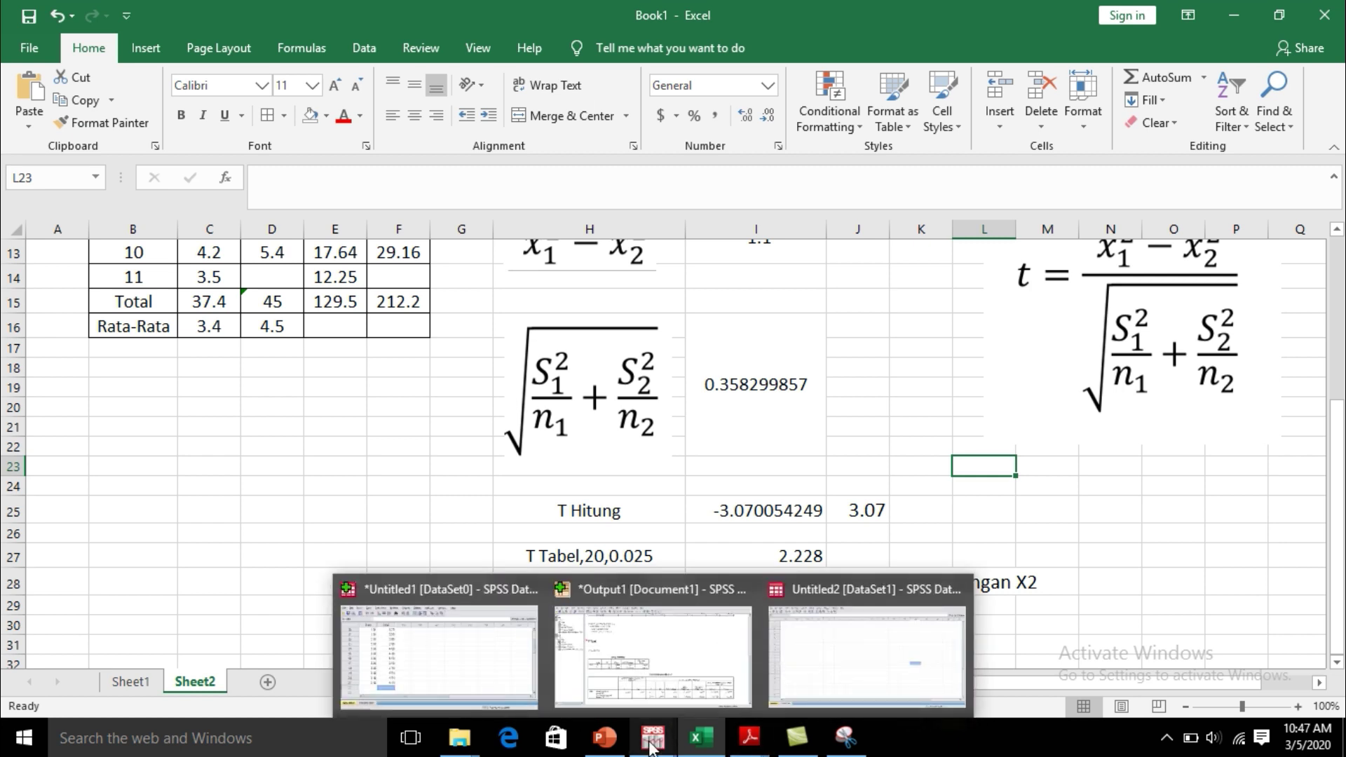
{"action": "left_click", "coordinate": [519, 652]}
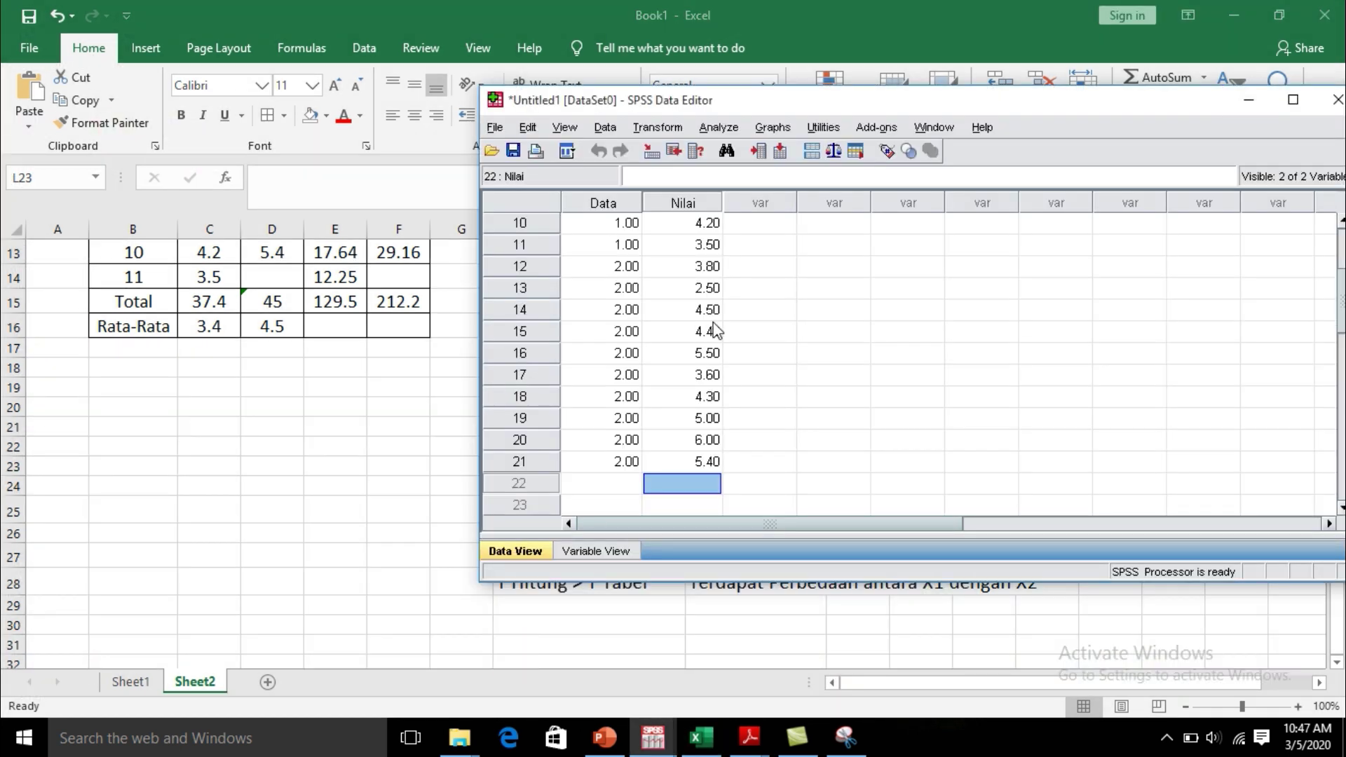
{"action": "scroll", "coordinate": [645, 389], "scroll_direction": "up", "scroll_amount": 3}
{"action": "scroll", "coordinate": [663, 387], "scroll_direction": "down", "scroll_amount": 3}
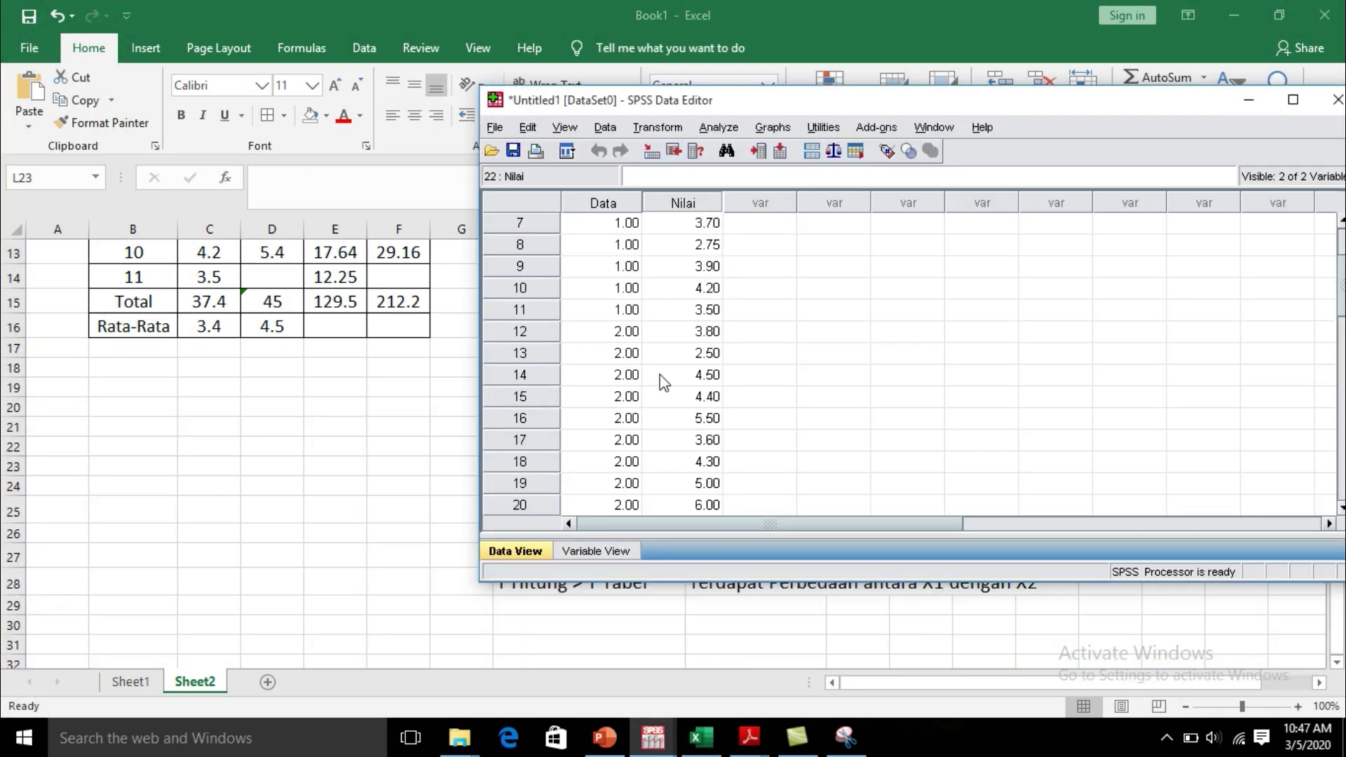
{"action": "left_click", "coordinate": [651, 745]}
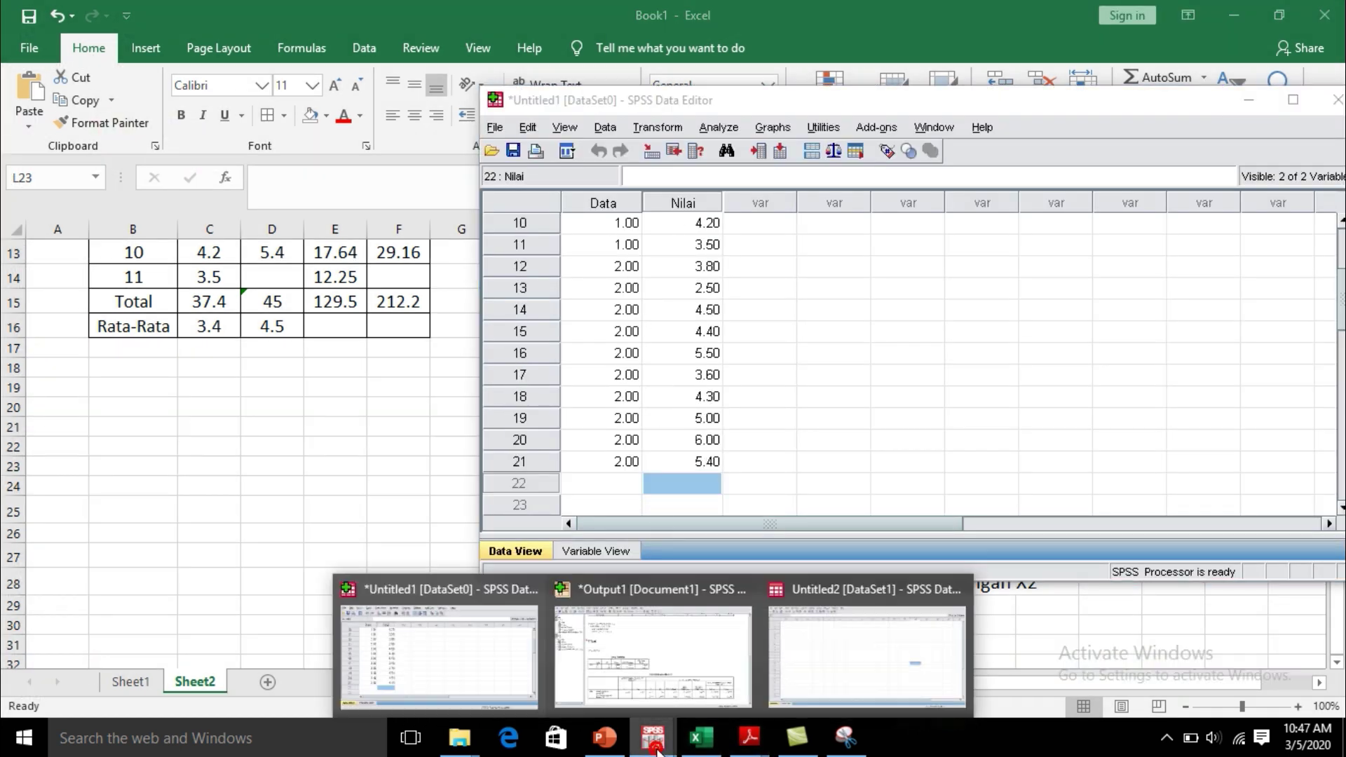
{"action": "left_click", "coordinate": [714, 675]}
{"action": "scroll", "coordinate": [631, 456], "scroll_direction": "down", "scroll_amount": 3}
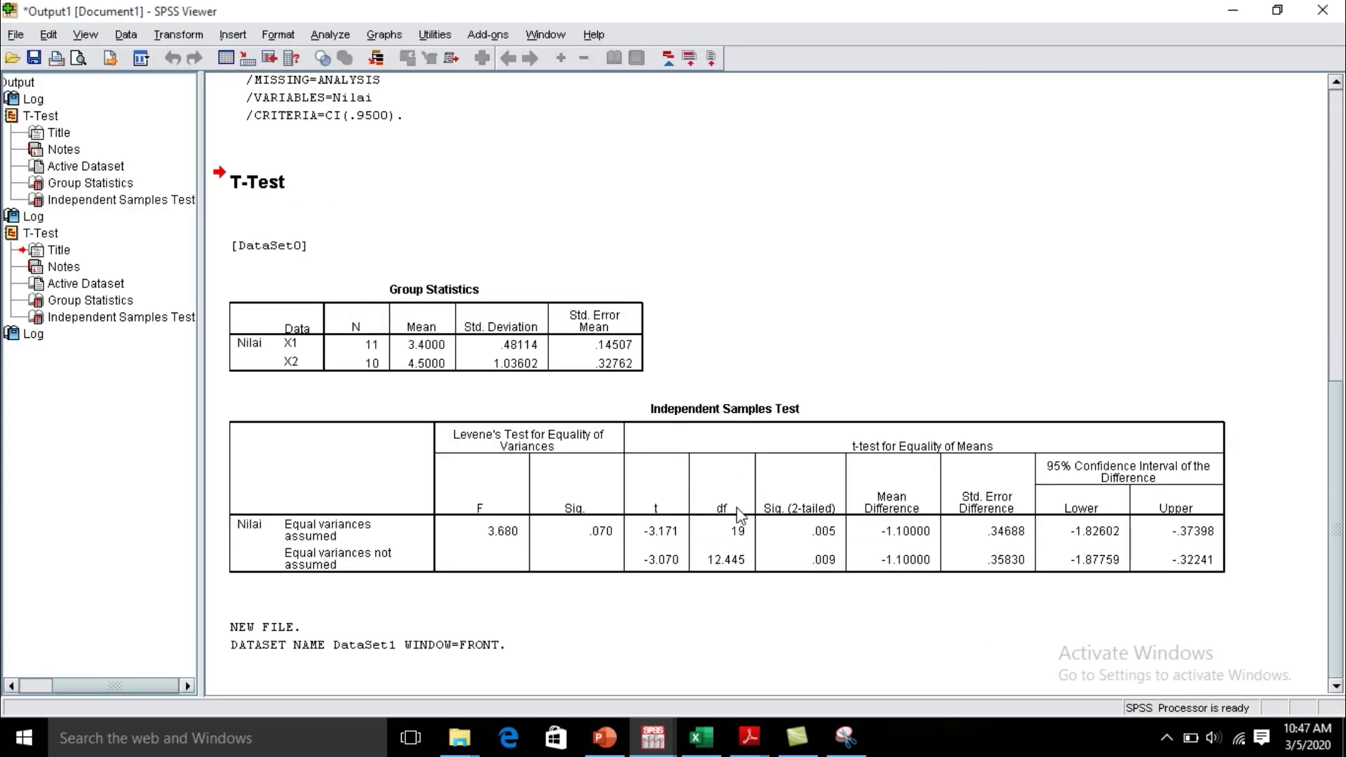
{"action": "left_click", "coordinate": [655, 560]}
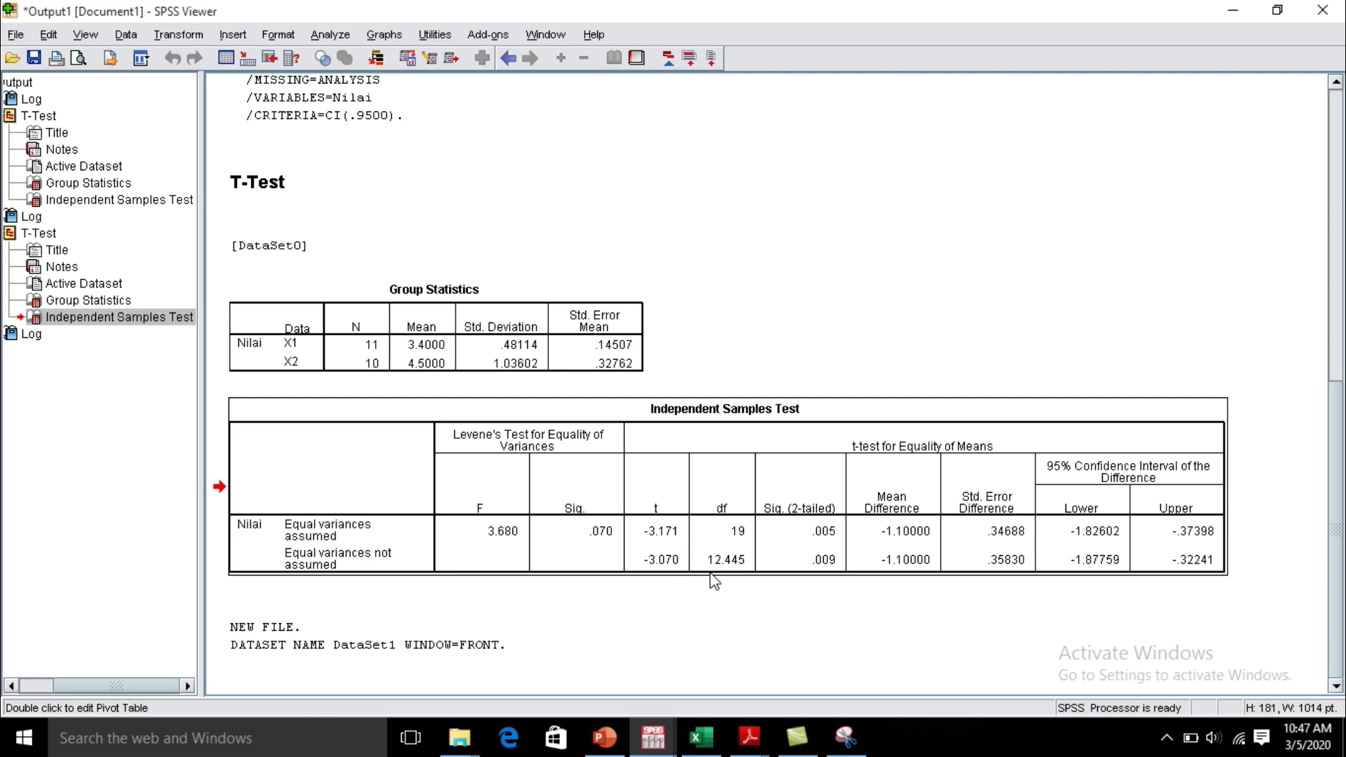
Step: Return to the Excel workbook and review the t-test calculations on Sheet2 from the conclusion back up to the variances
{"action": "key", "text": "alt+Tab"}
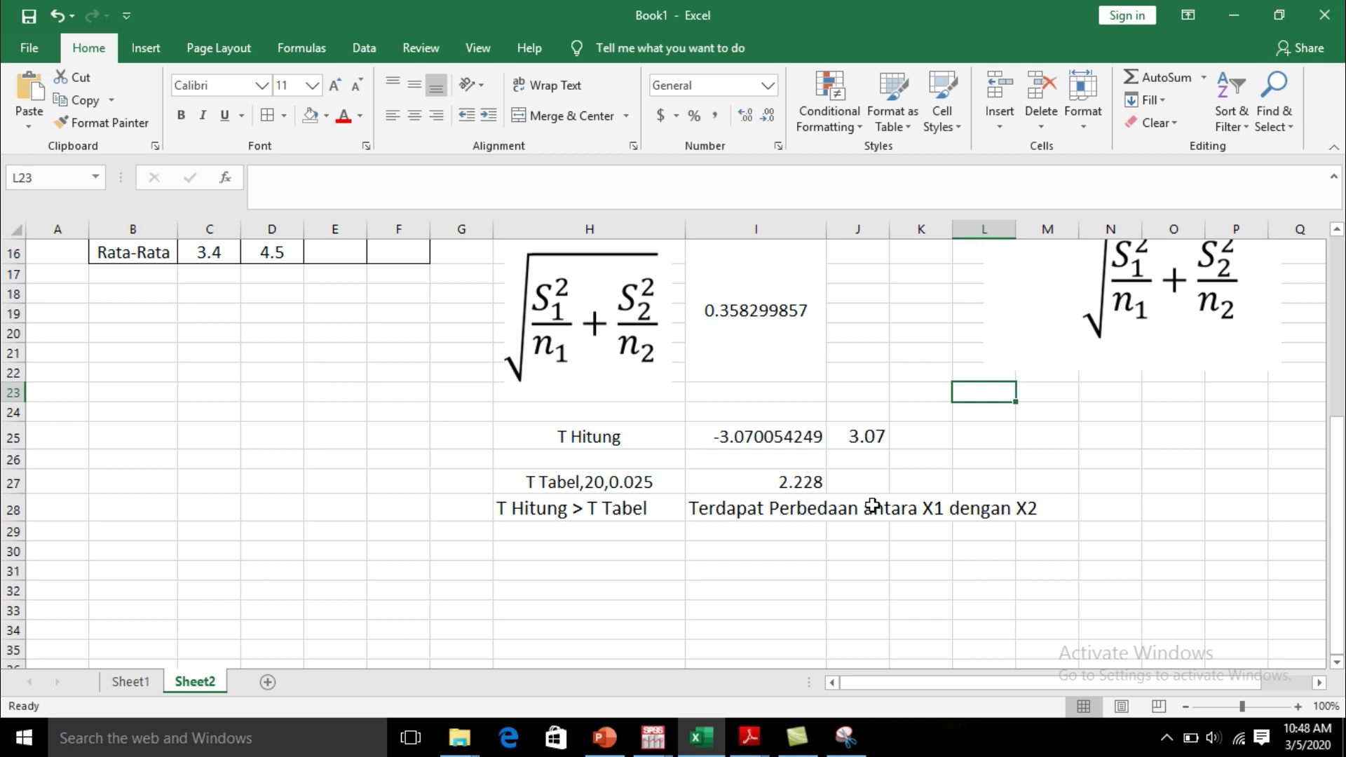
{"action": "scroll", "coordinate": [916, 544], "scroll_direction": "up", "scroll_amount": 2}
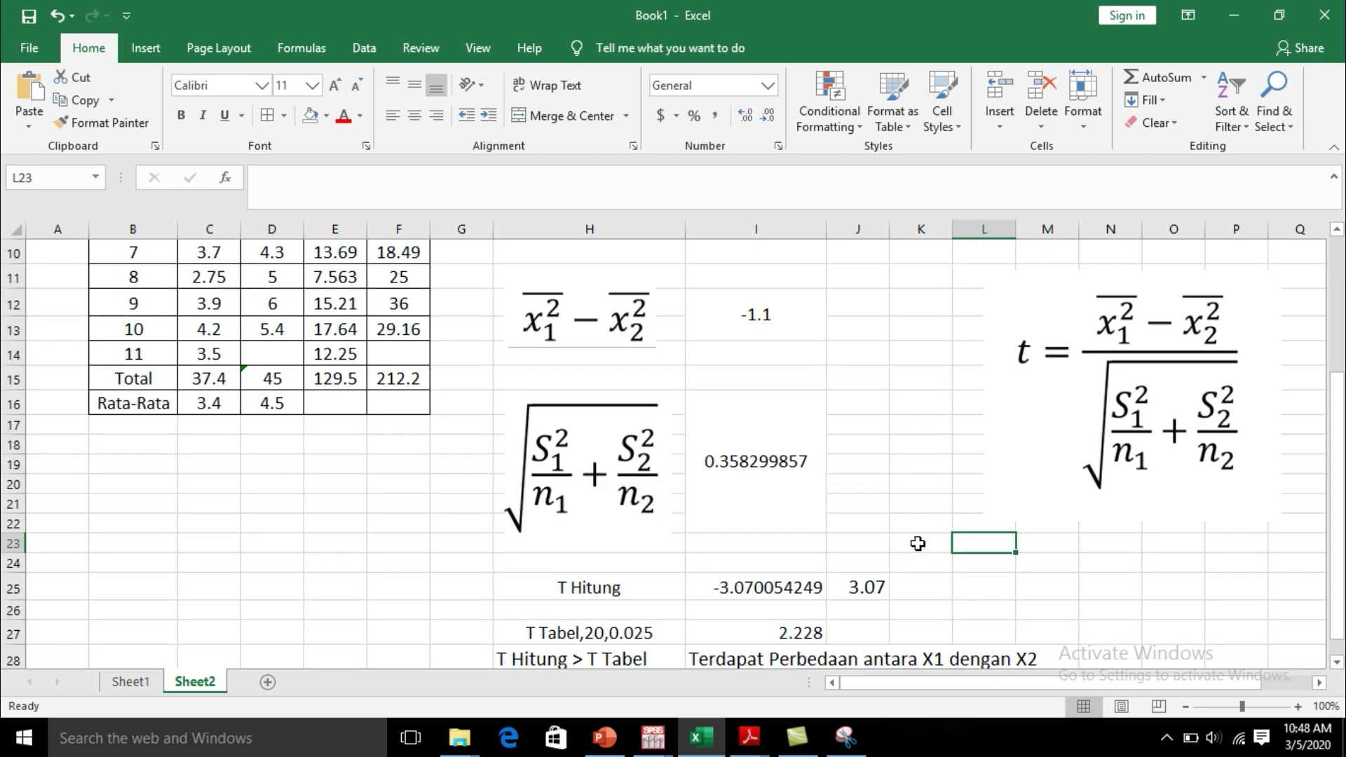
{"action": "scroll", "coordinate": [918, 545], "scroll_direction": "up", "scroll_amount": 3}
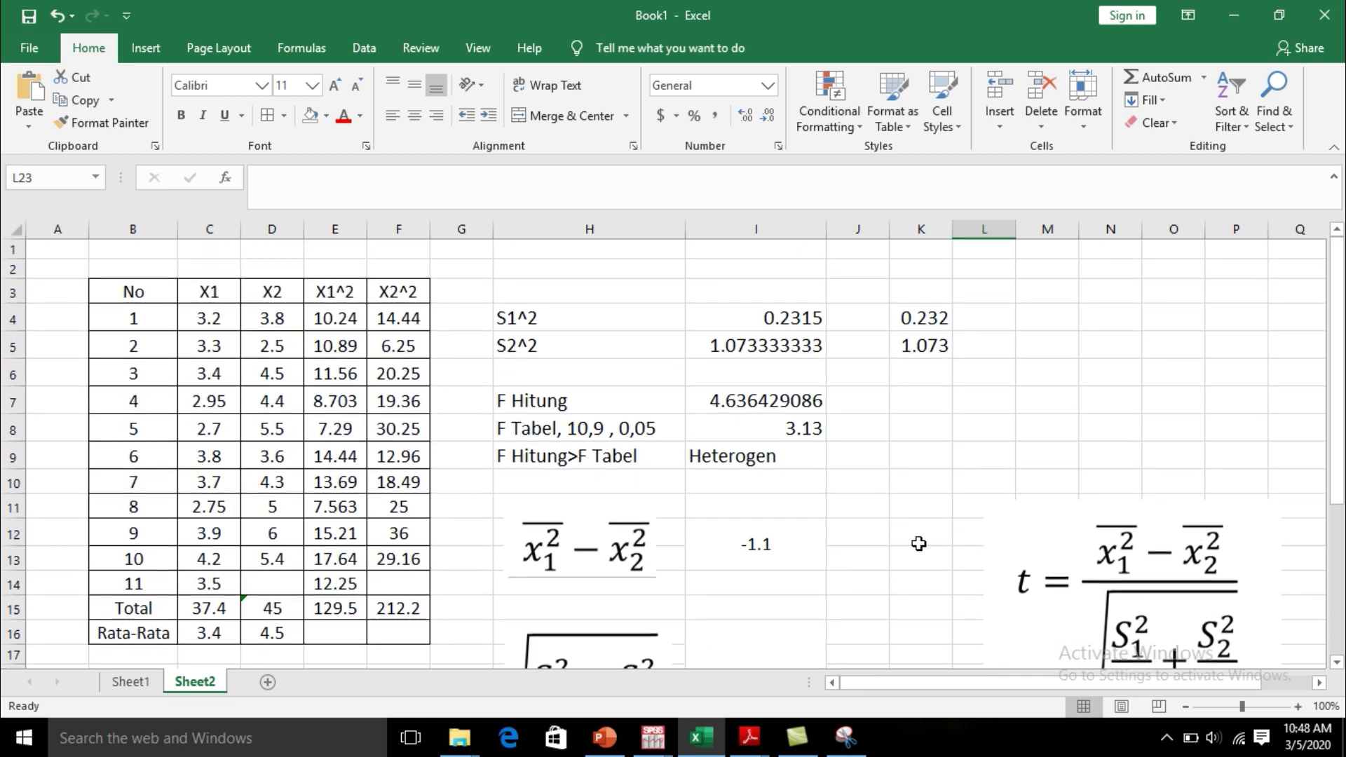